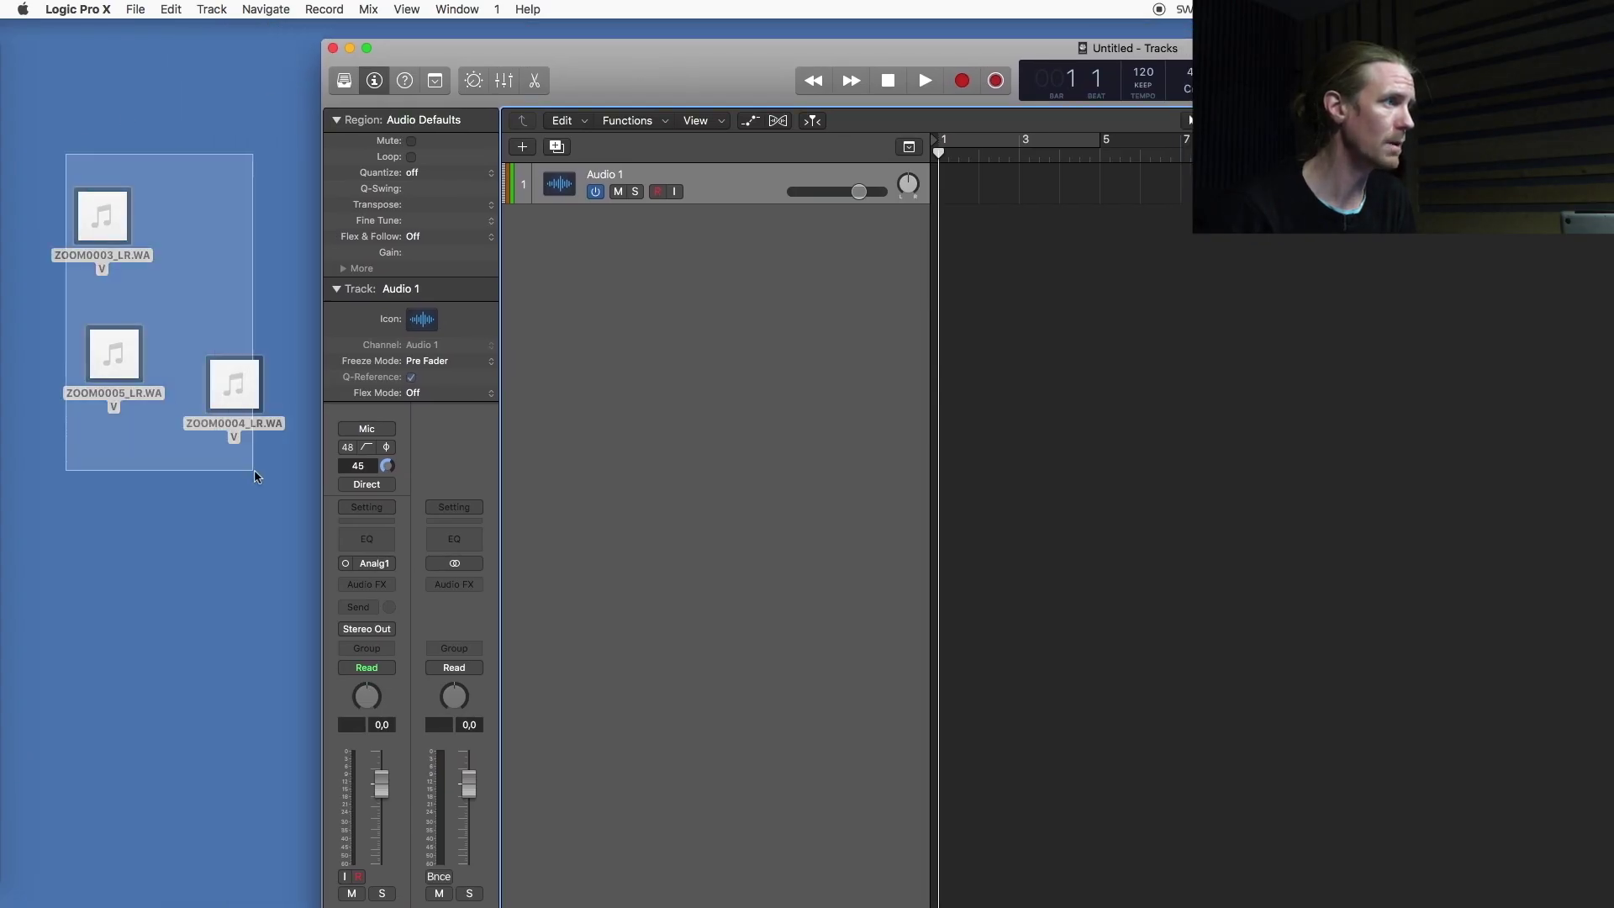
Import the three ZOOM clap WAV files as new tracks and delete the empty Audio 1 track
drag(234, 384, 1139, 481)
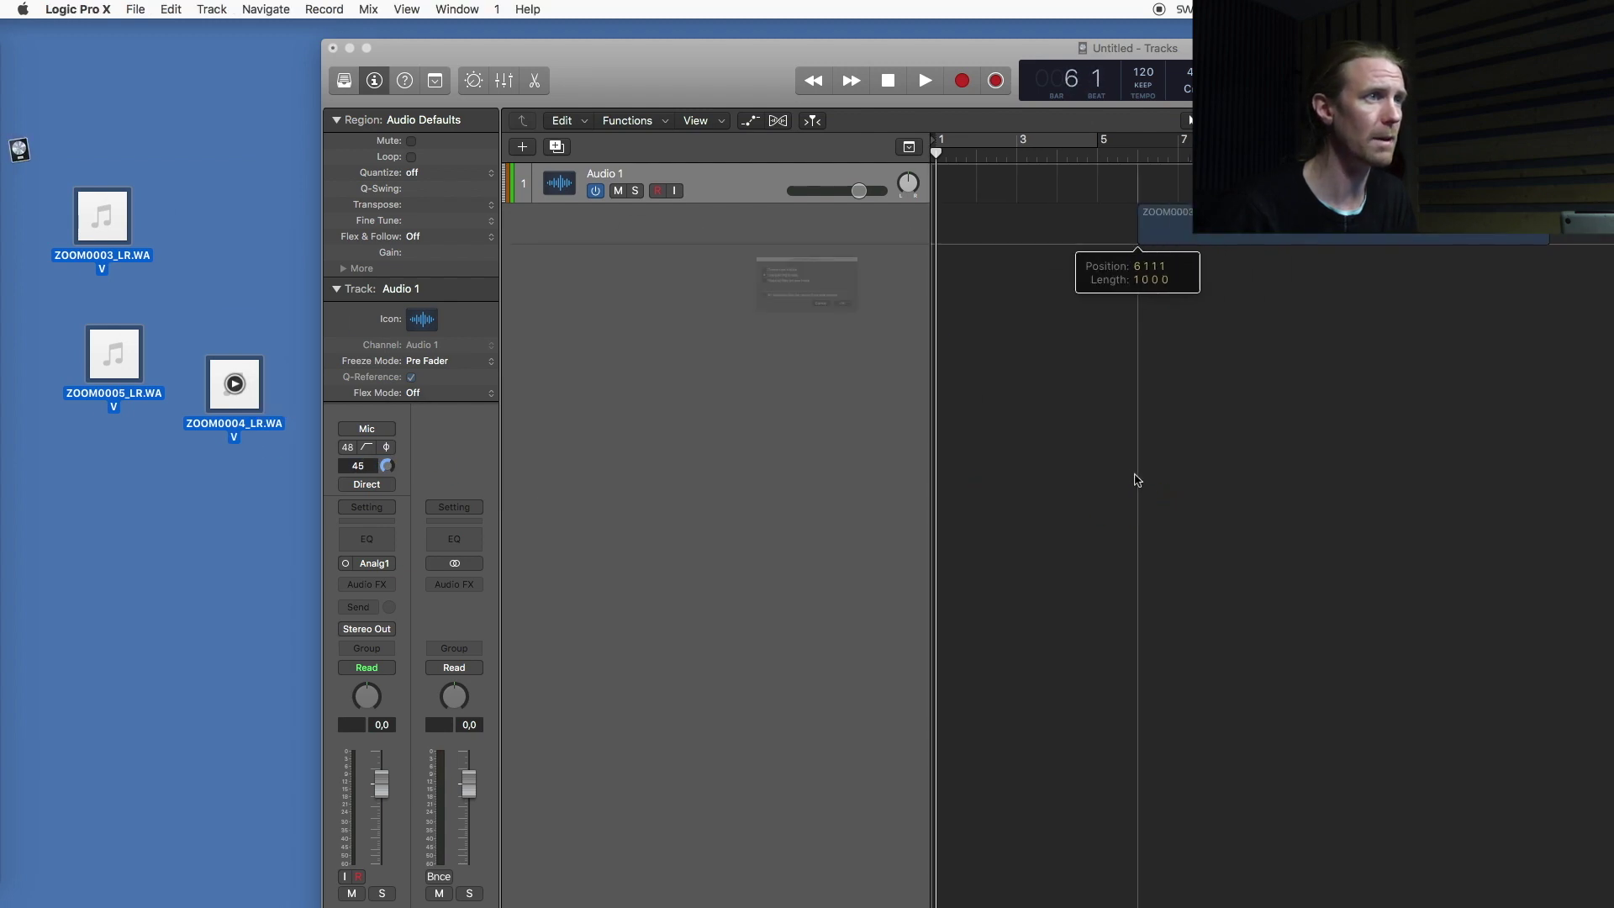
click(922, 348)
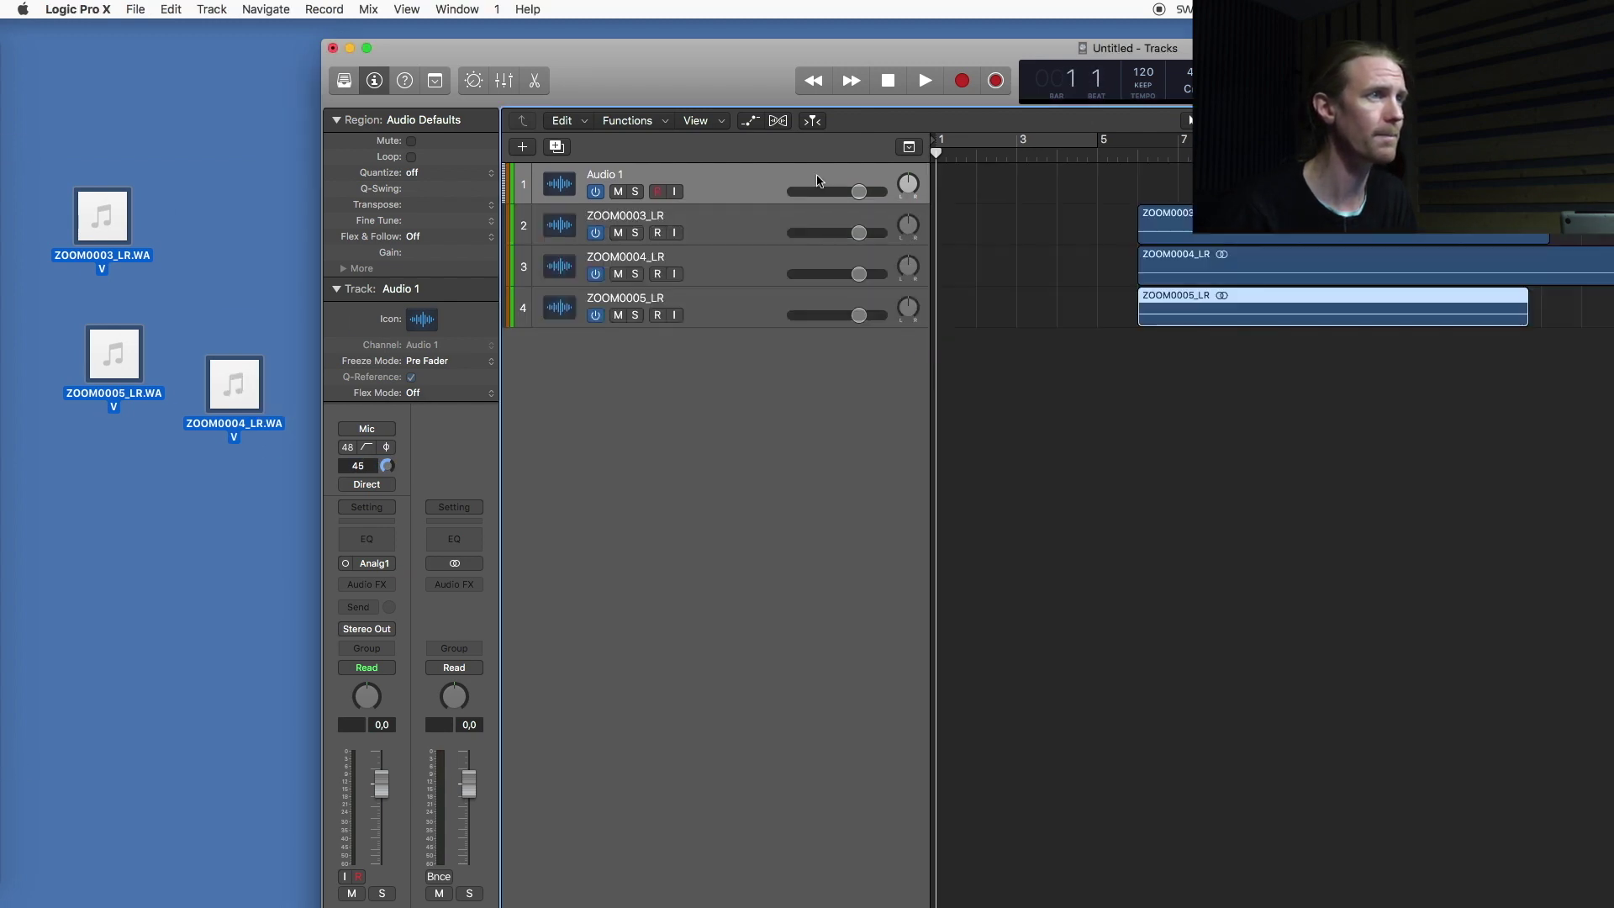
double_click(720, 67)
key(super+BackSpace)
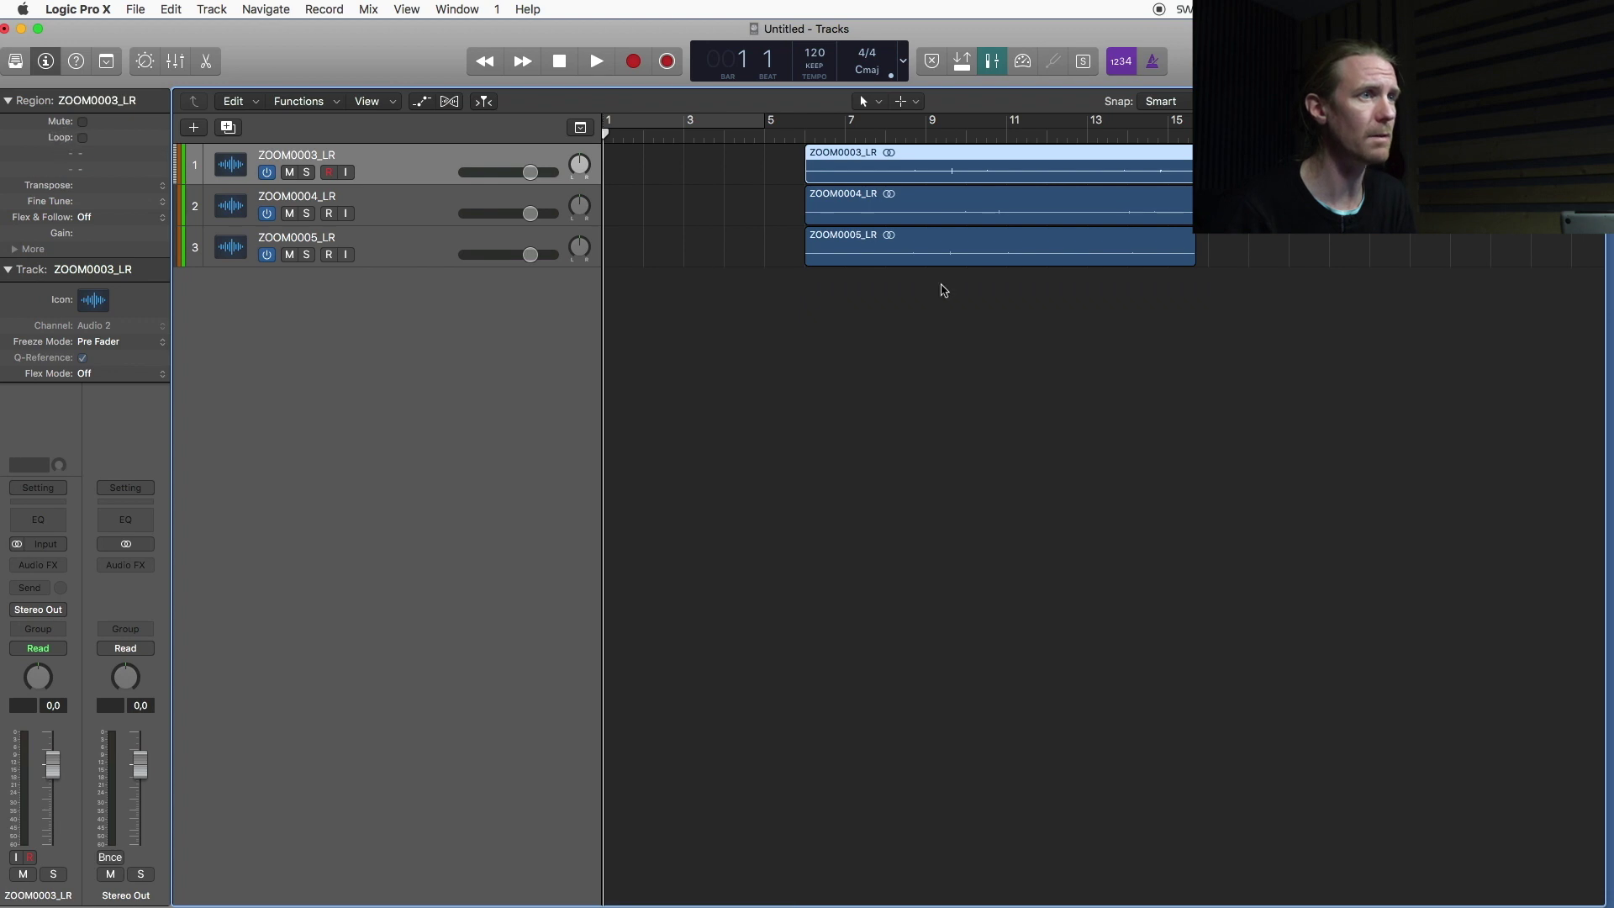
Normalize all three clap regions together to a -1.0 dB peak
click(1001, 506)
drag(1000, 505, 933, 171)
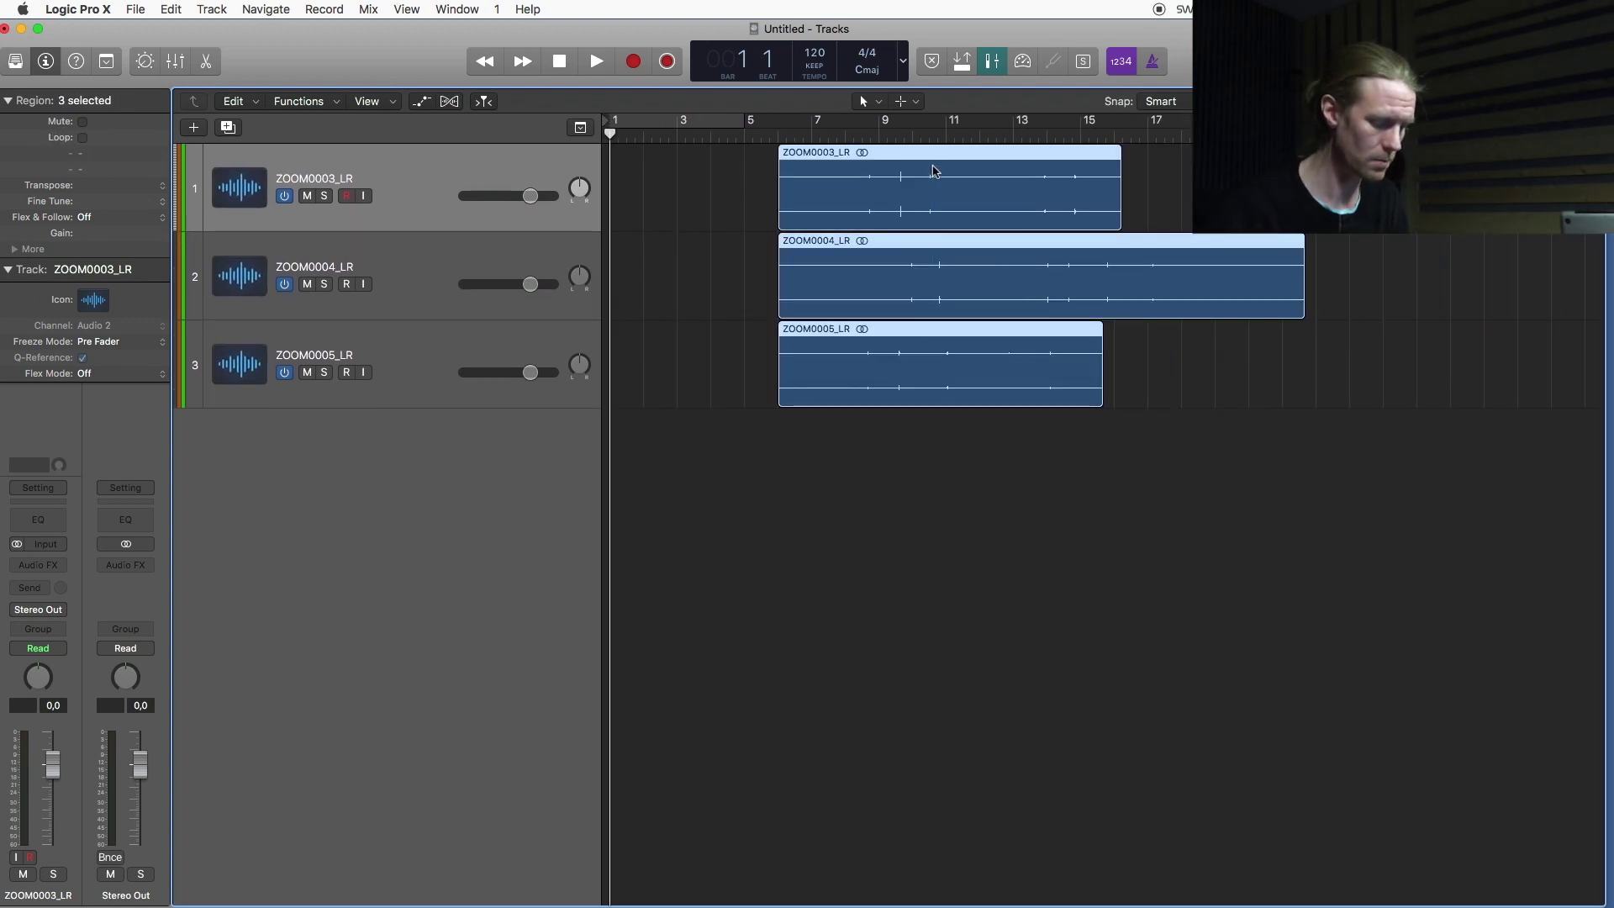
key(ctrl+g)
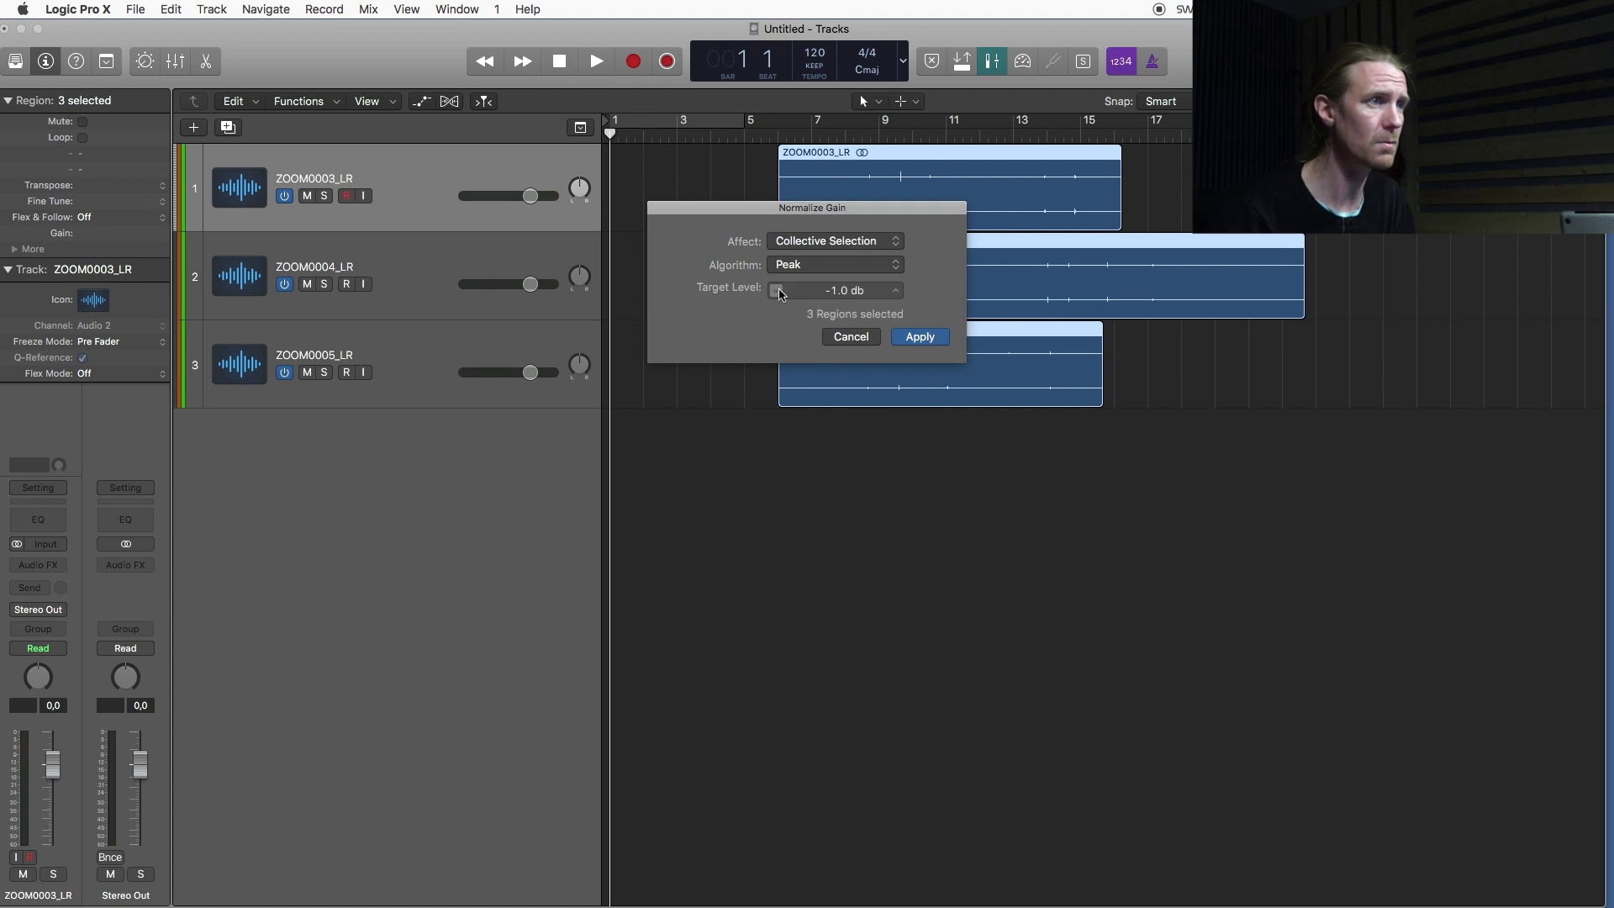
click(919, 336)
key(z)
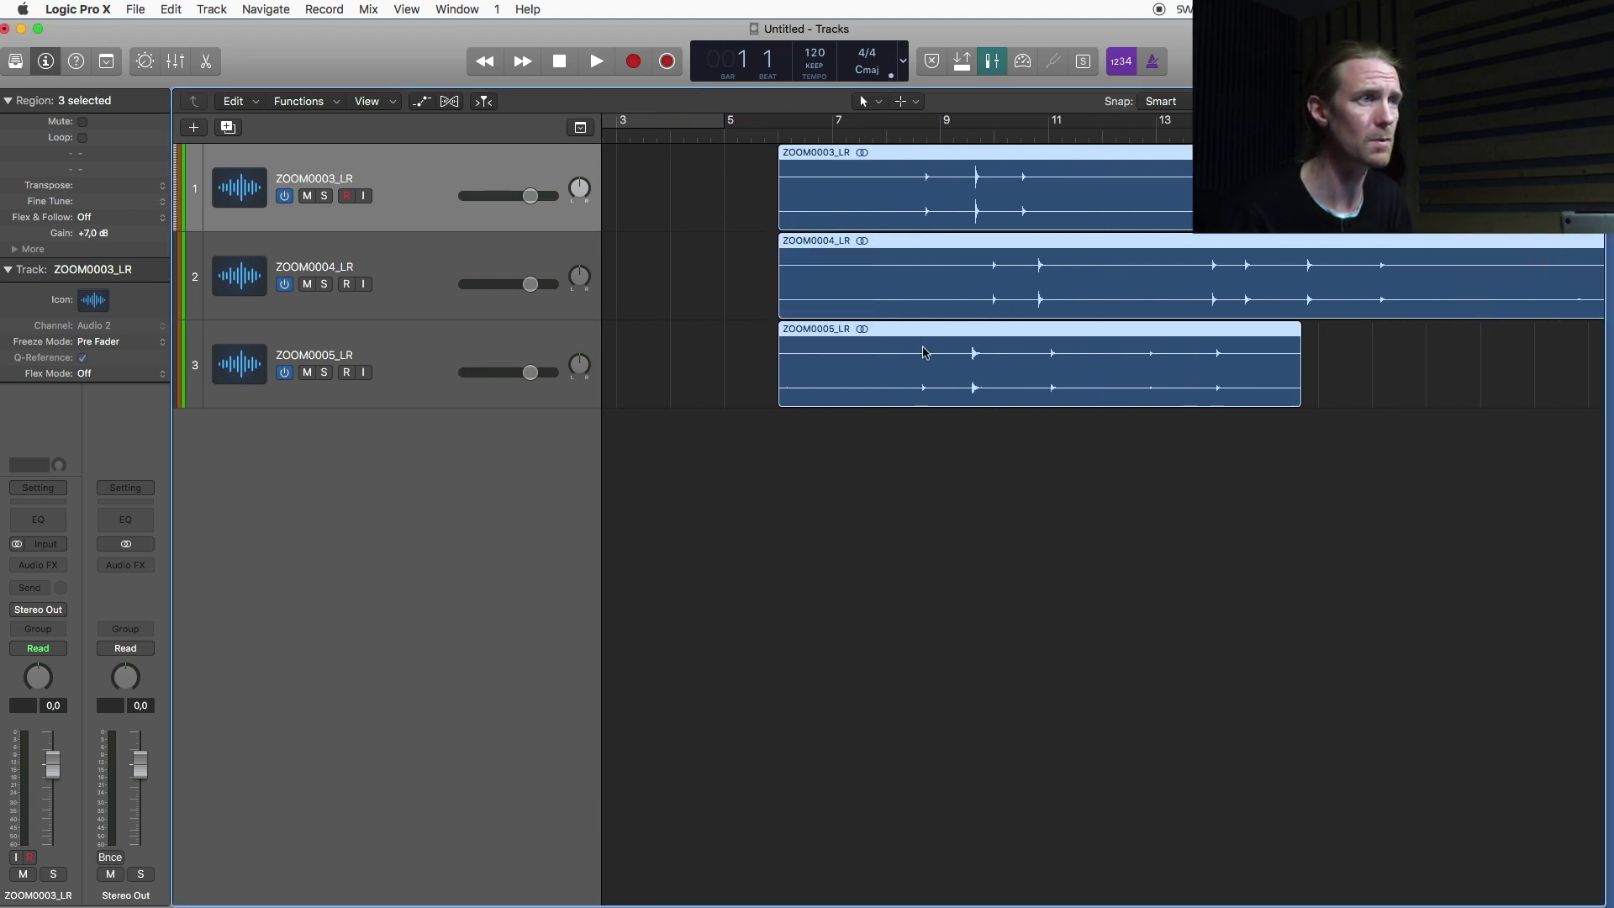
key(shift+super+a)
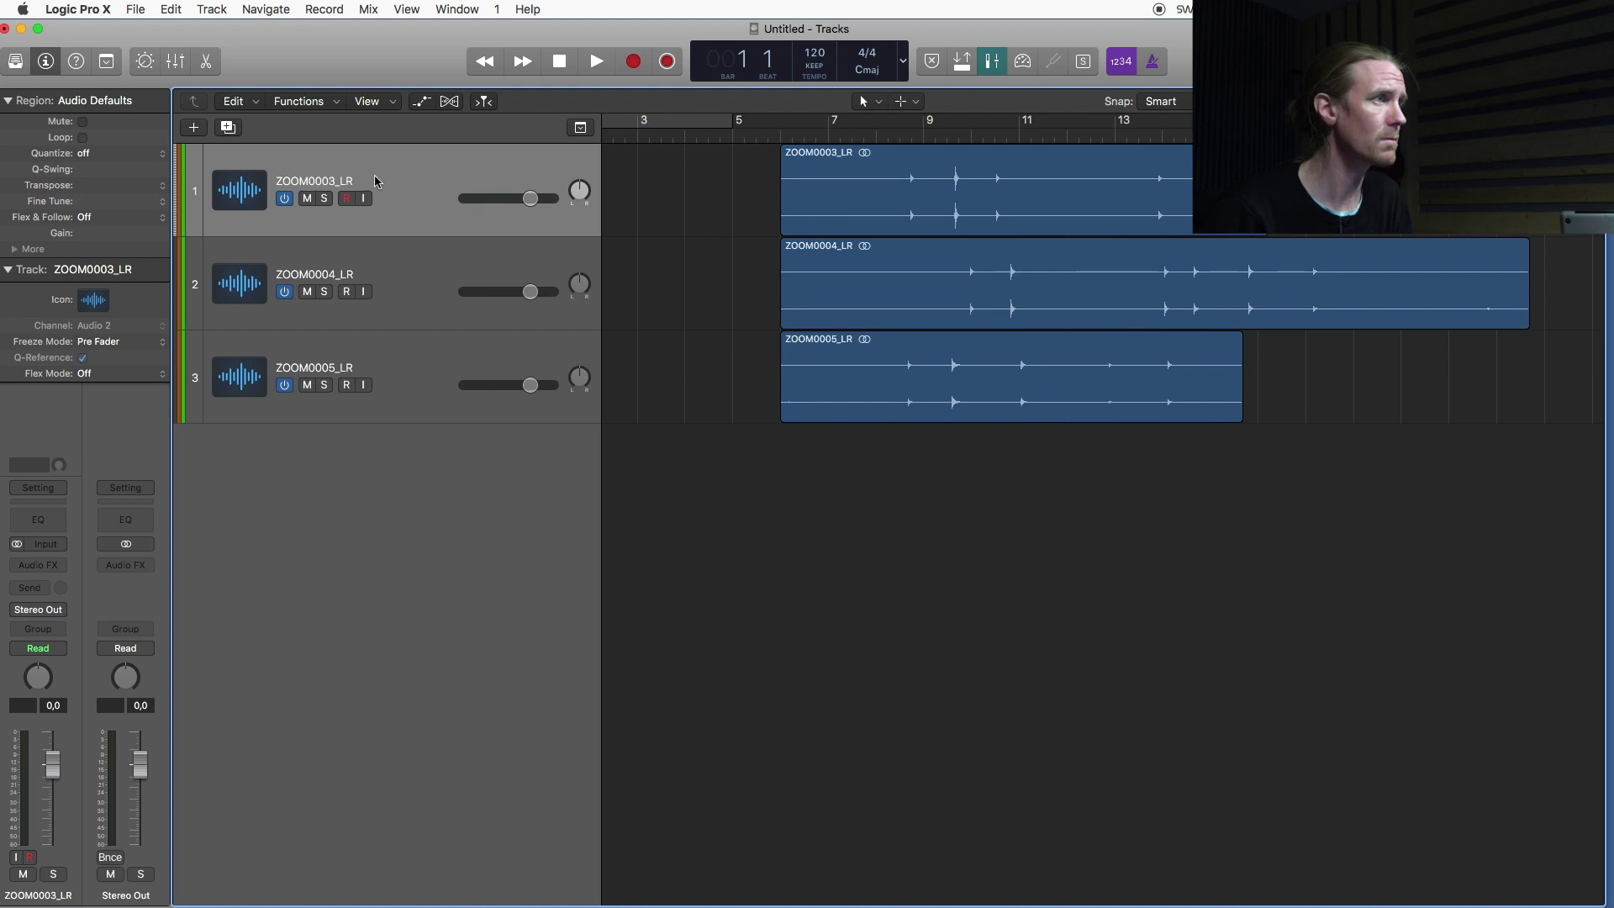
Name the three clap tracks Office, Hall and Stairs
click(317, 184)
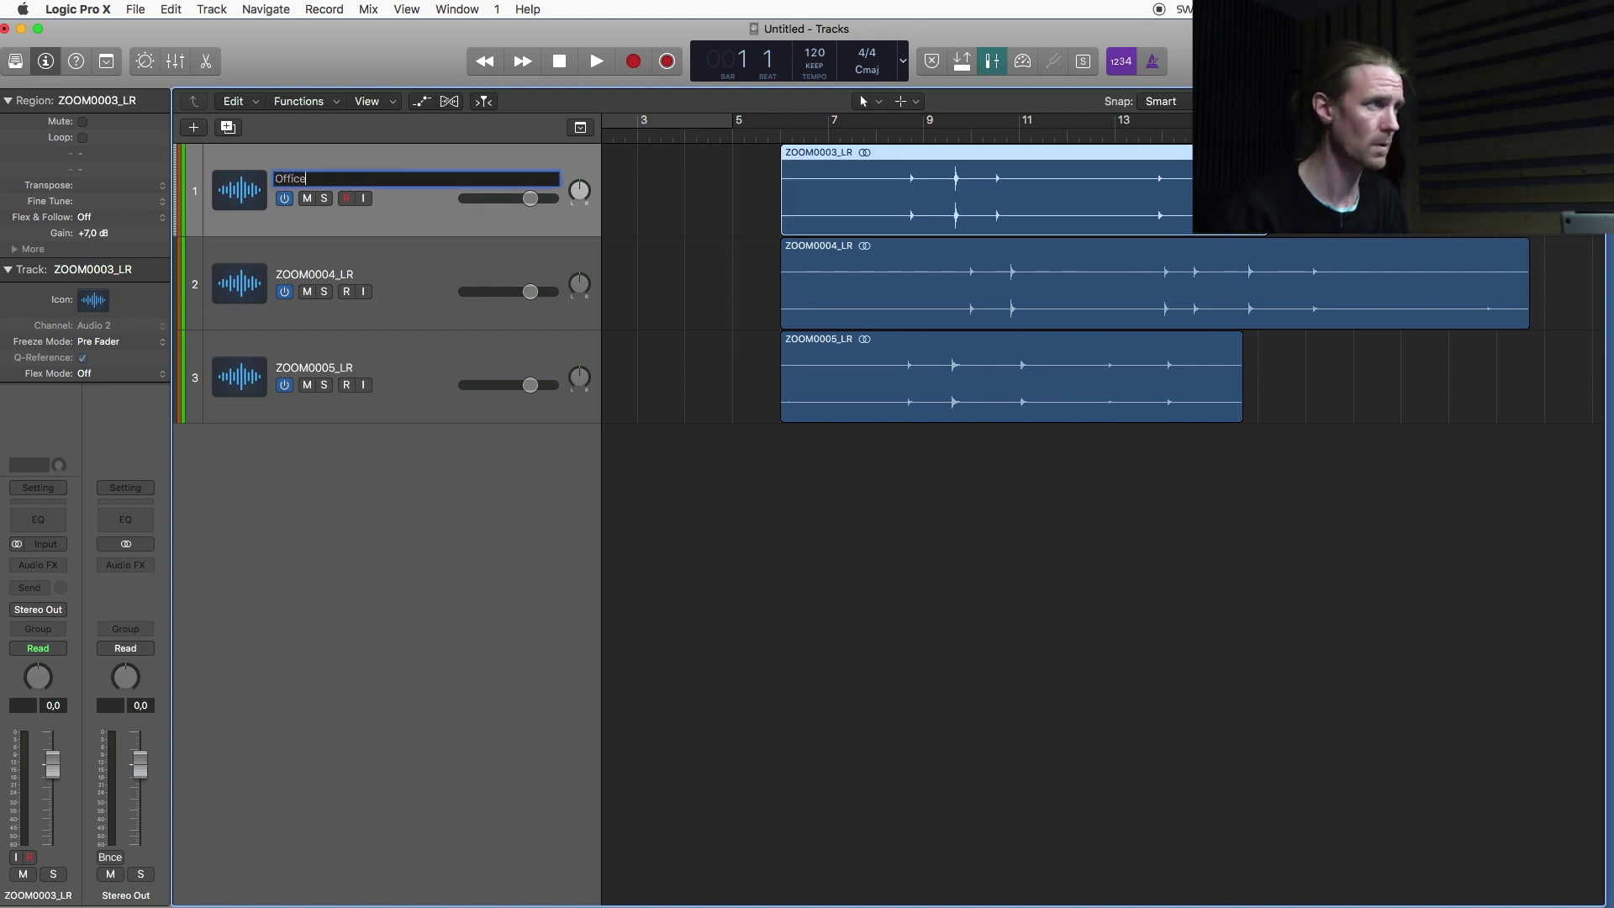
key(Tab)
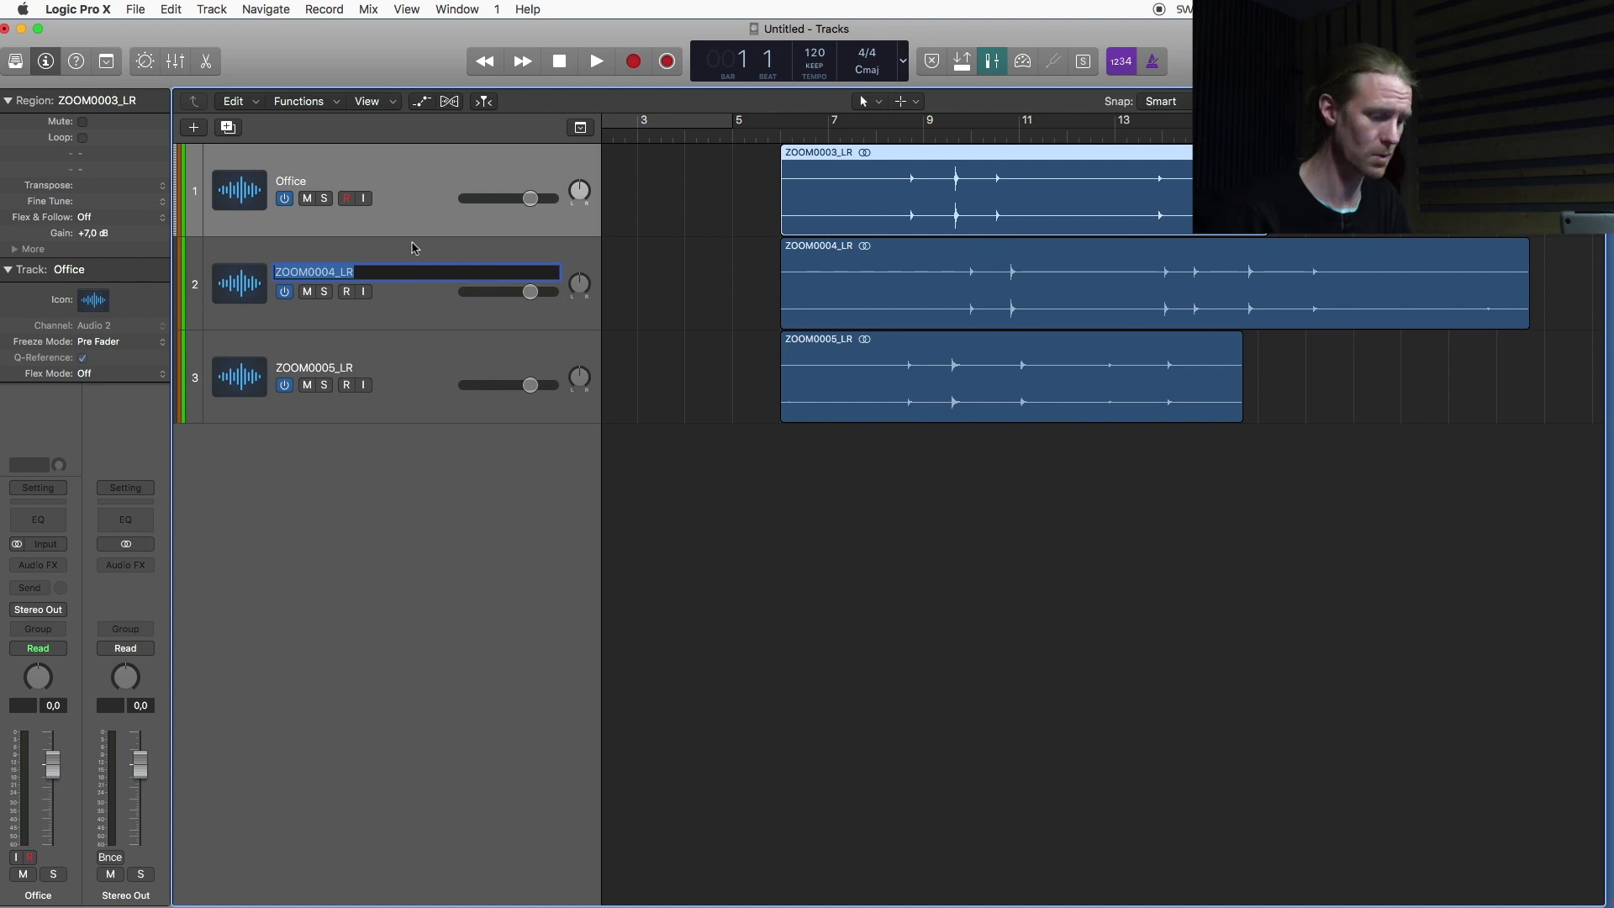
key(Tab)
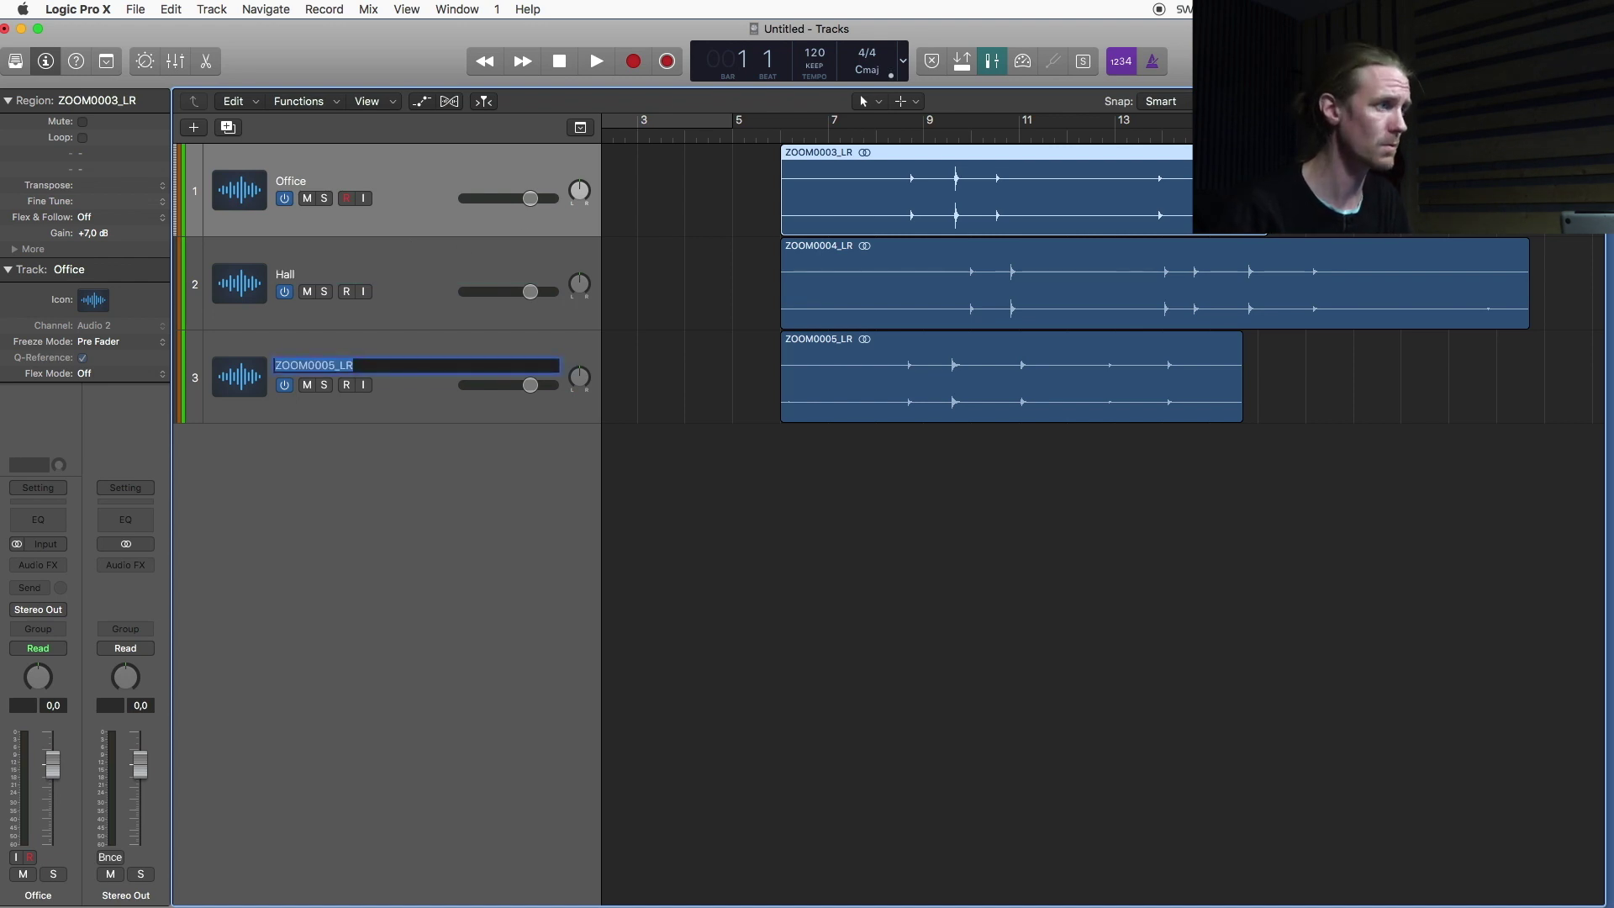
text(Stairs)
key(Return)
key(s)
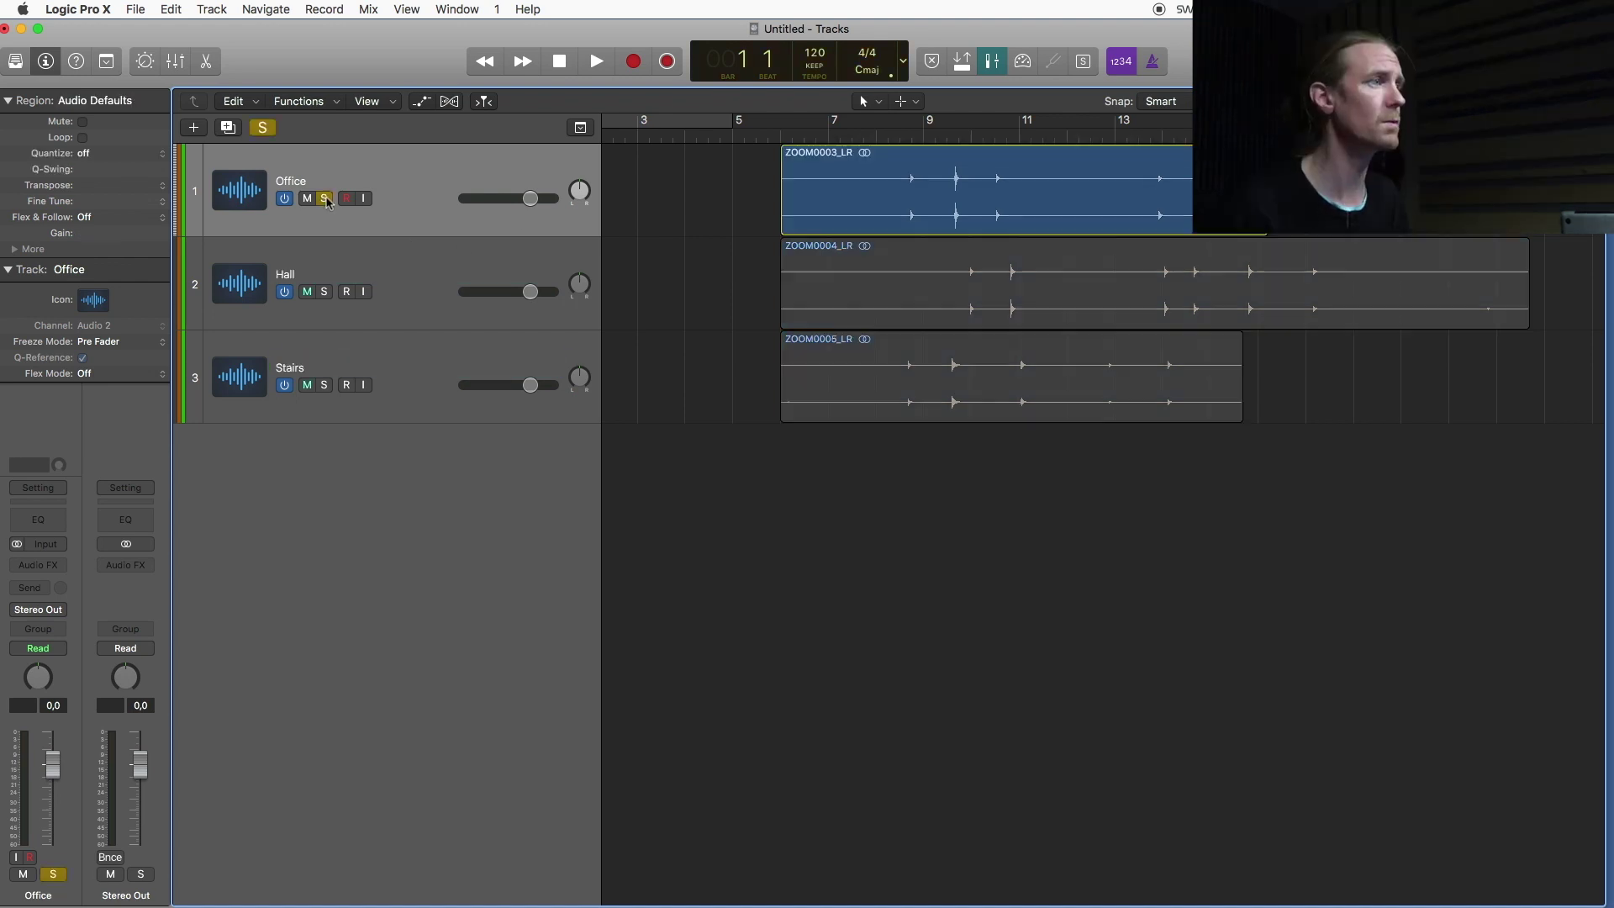
Solo the Office track and audition its claps to pick one near bar 8
ctrl+alt+click(798, 238)
scroll(798, 238, right, 5)
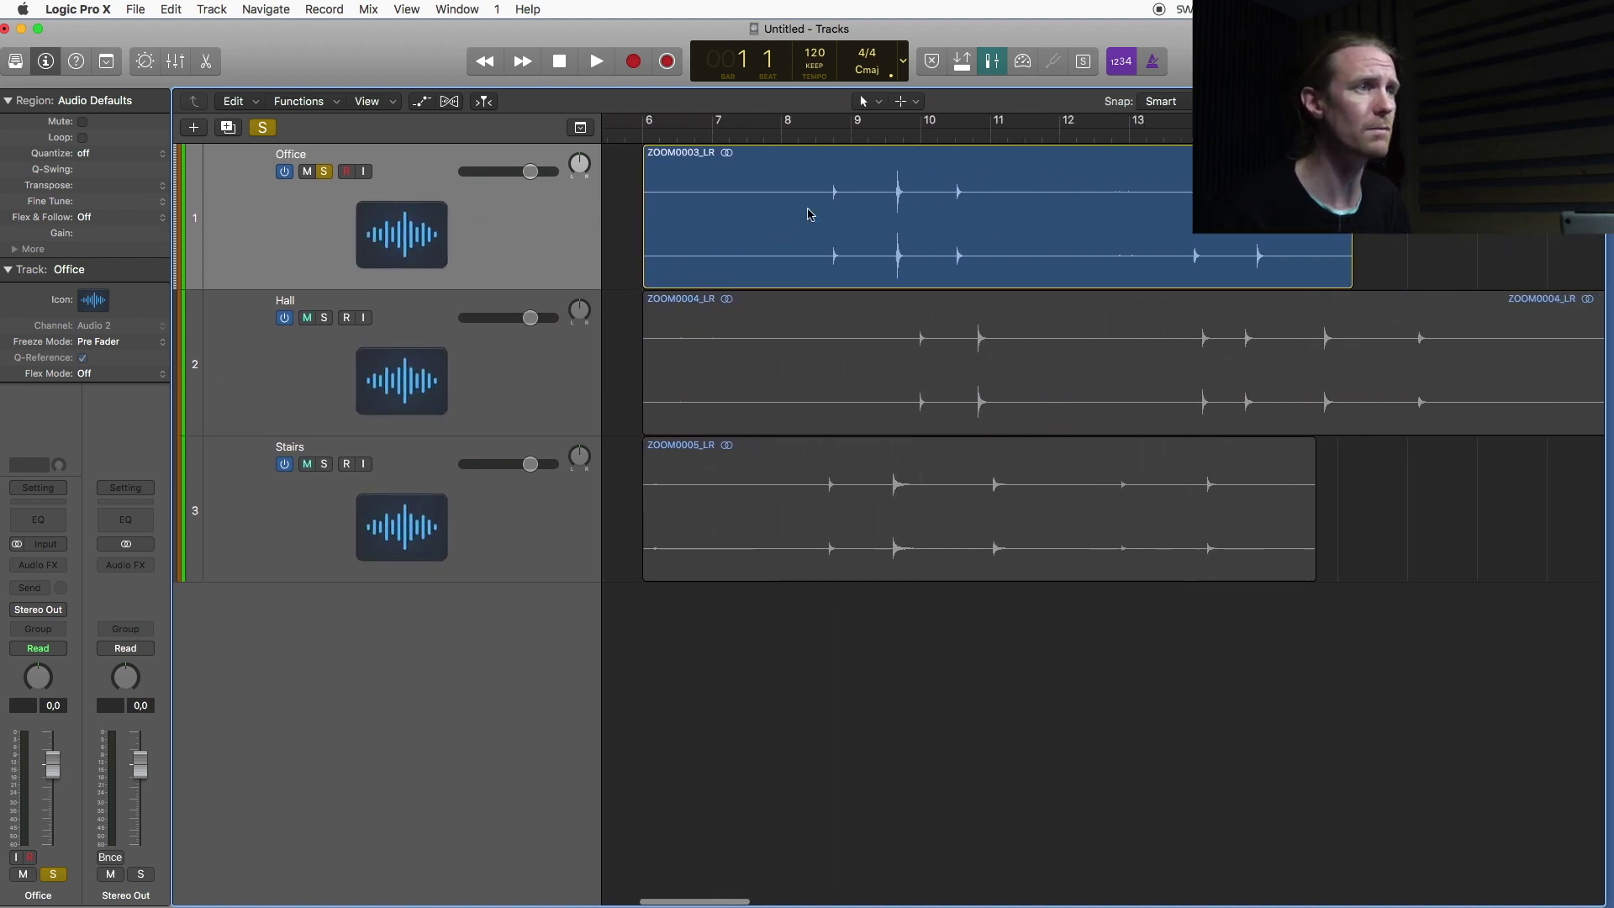
key(space)
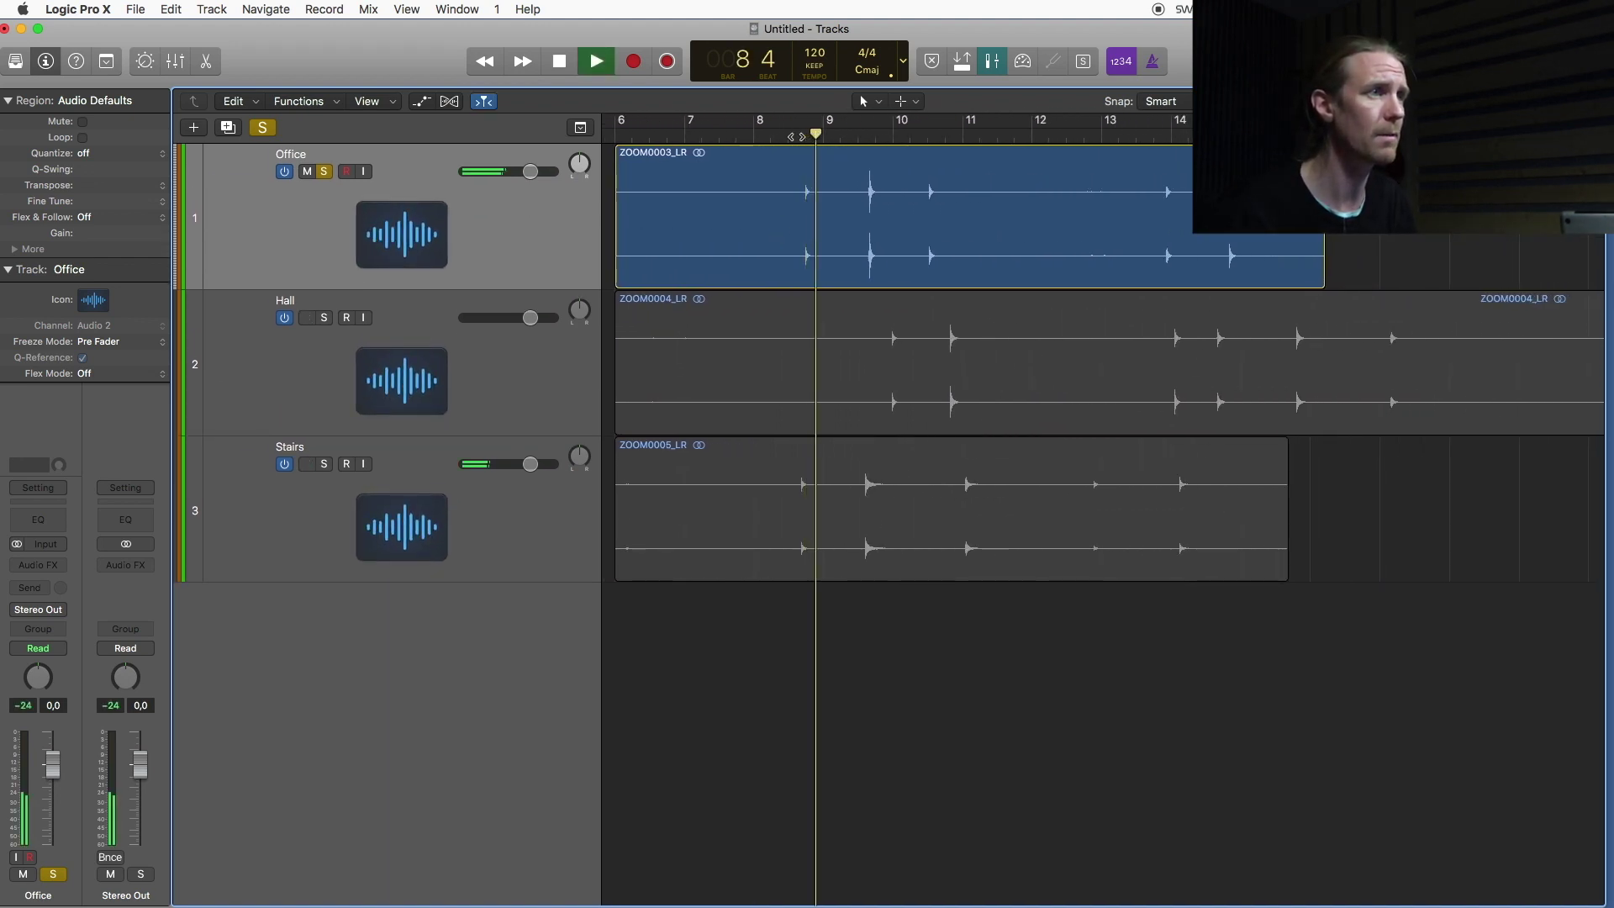
key(super+Right)
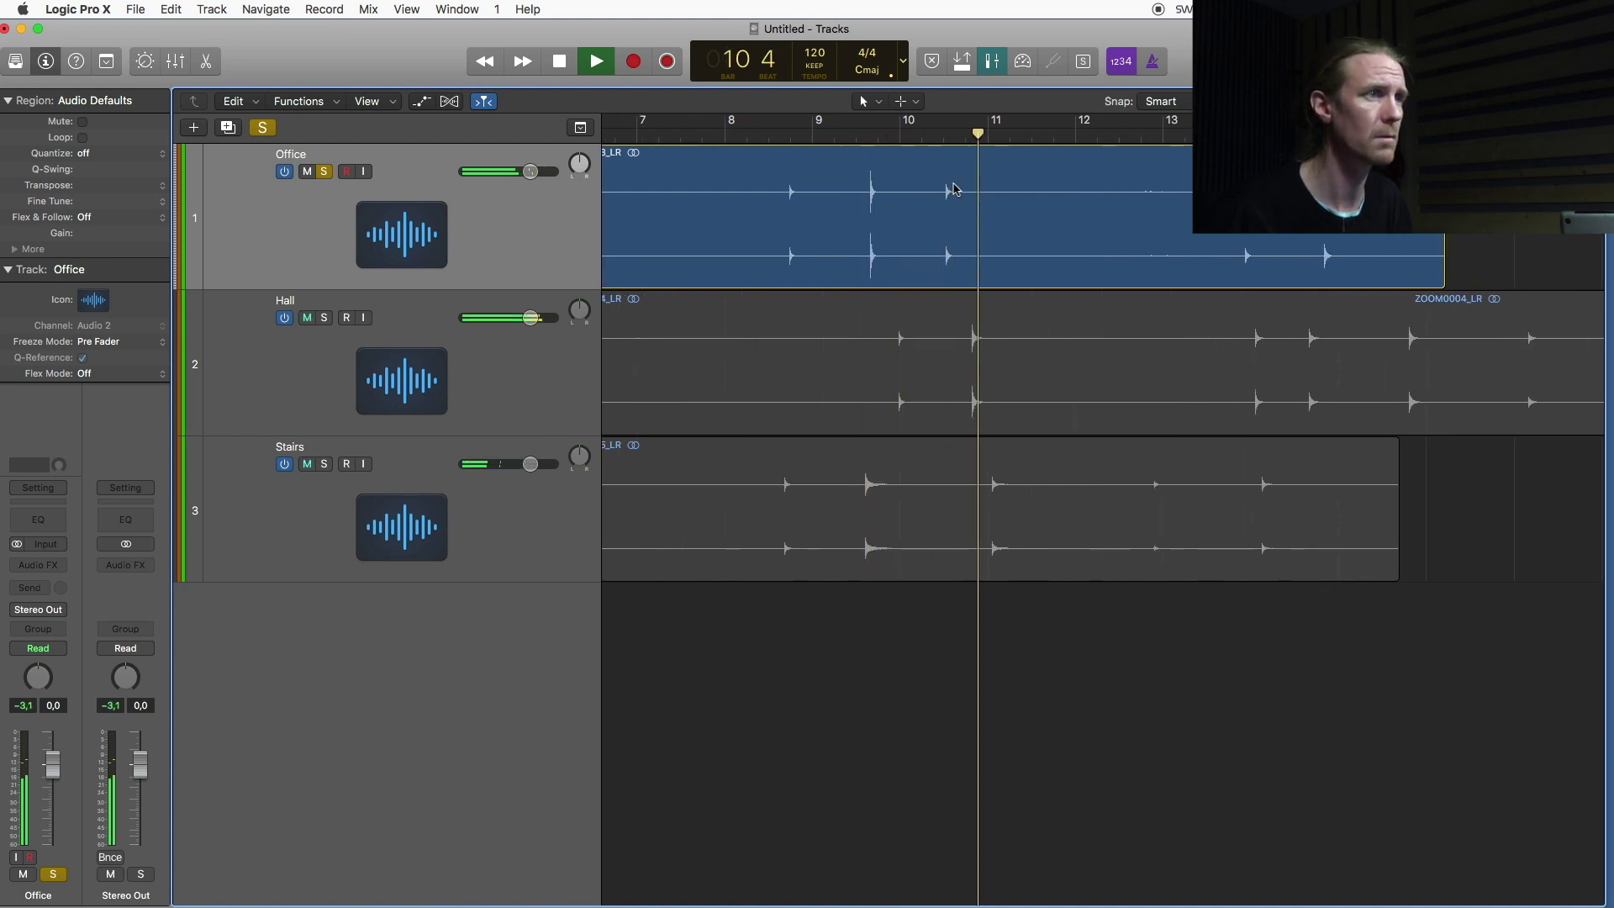
key(space)
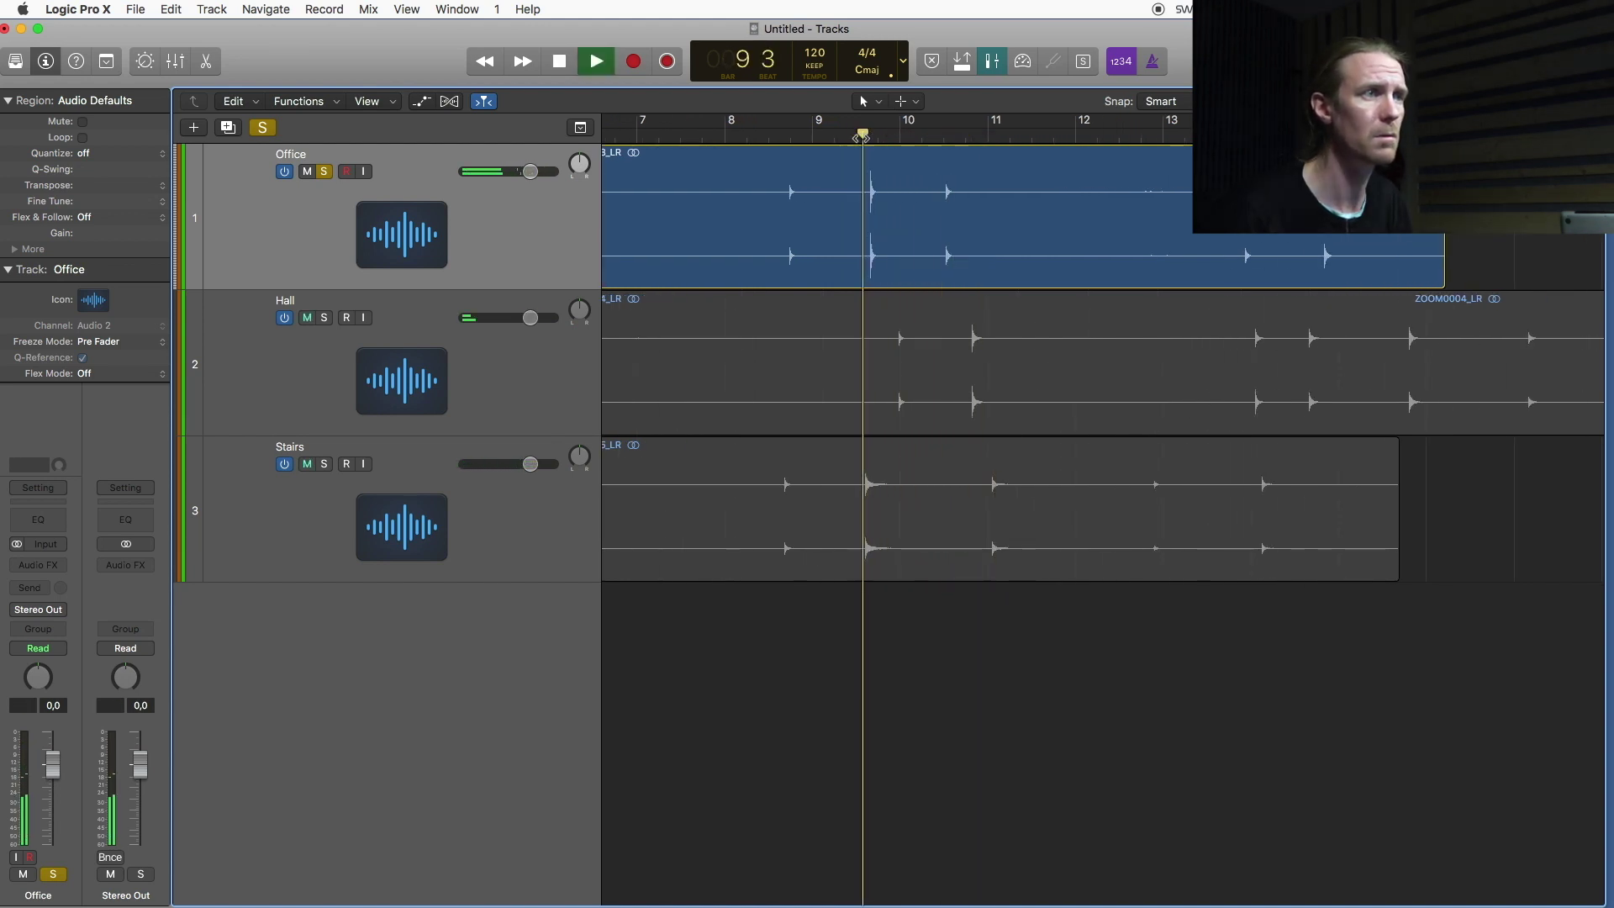
click(788, 142)
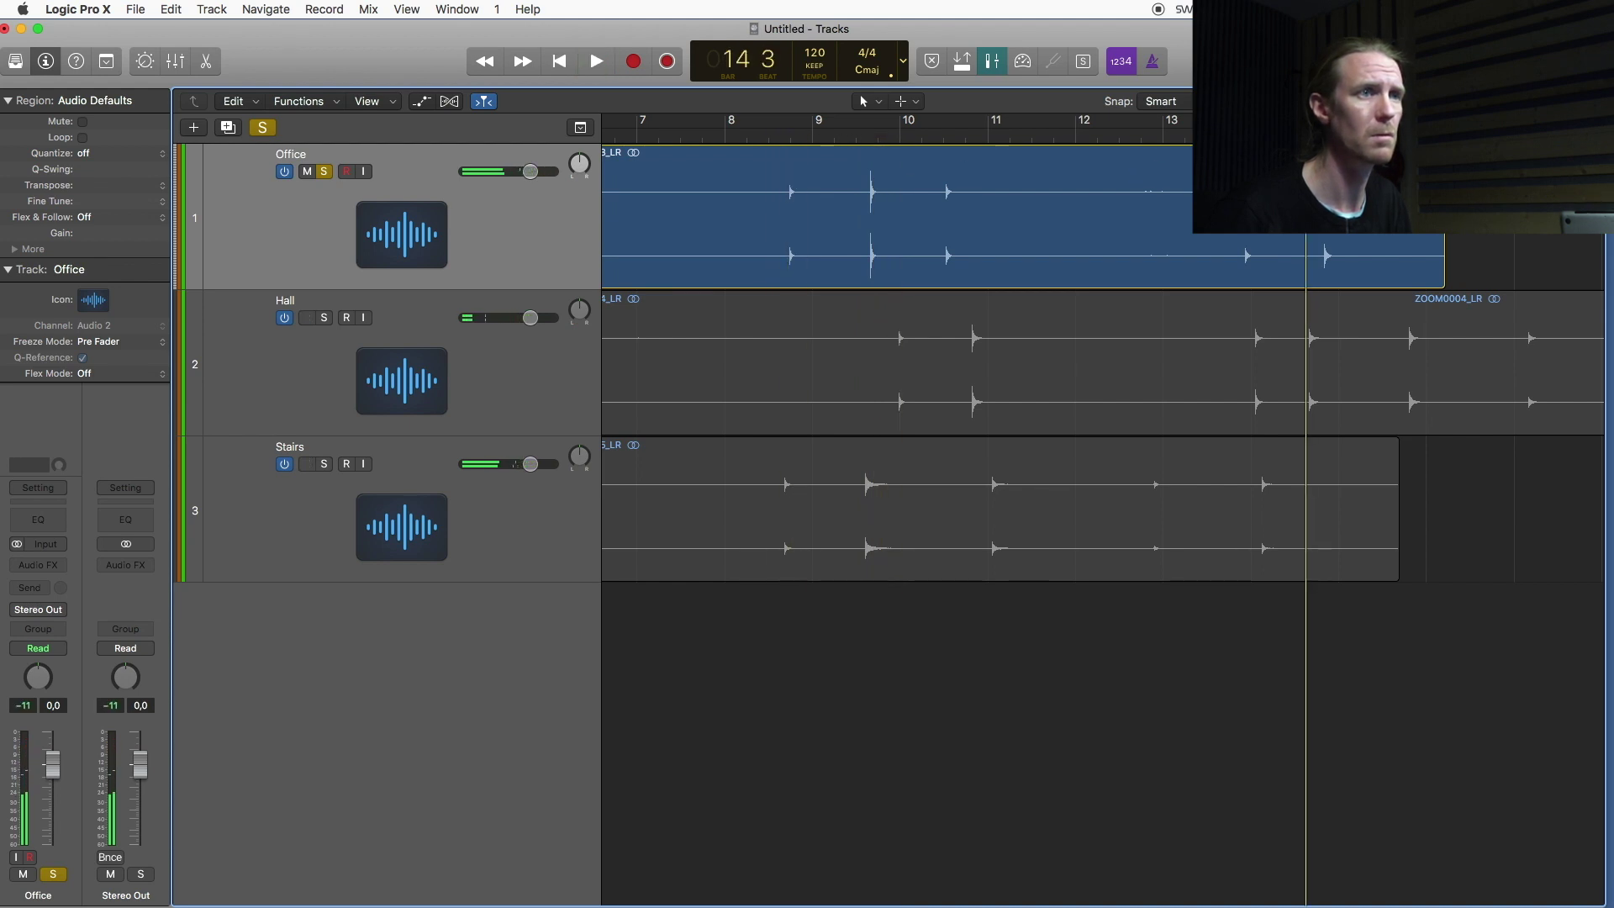
key(space)
key(super+Right)
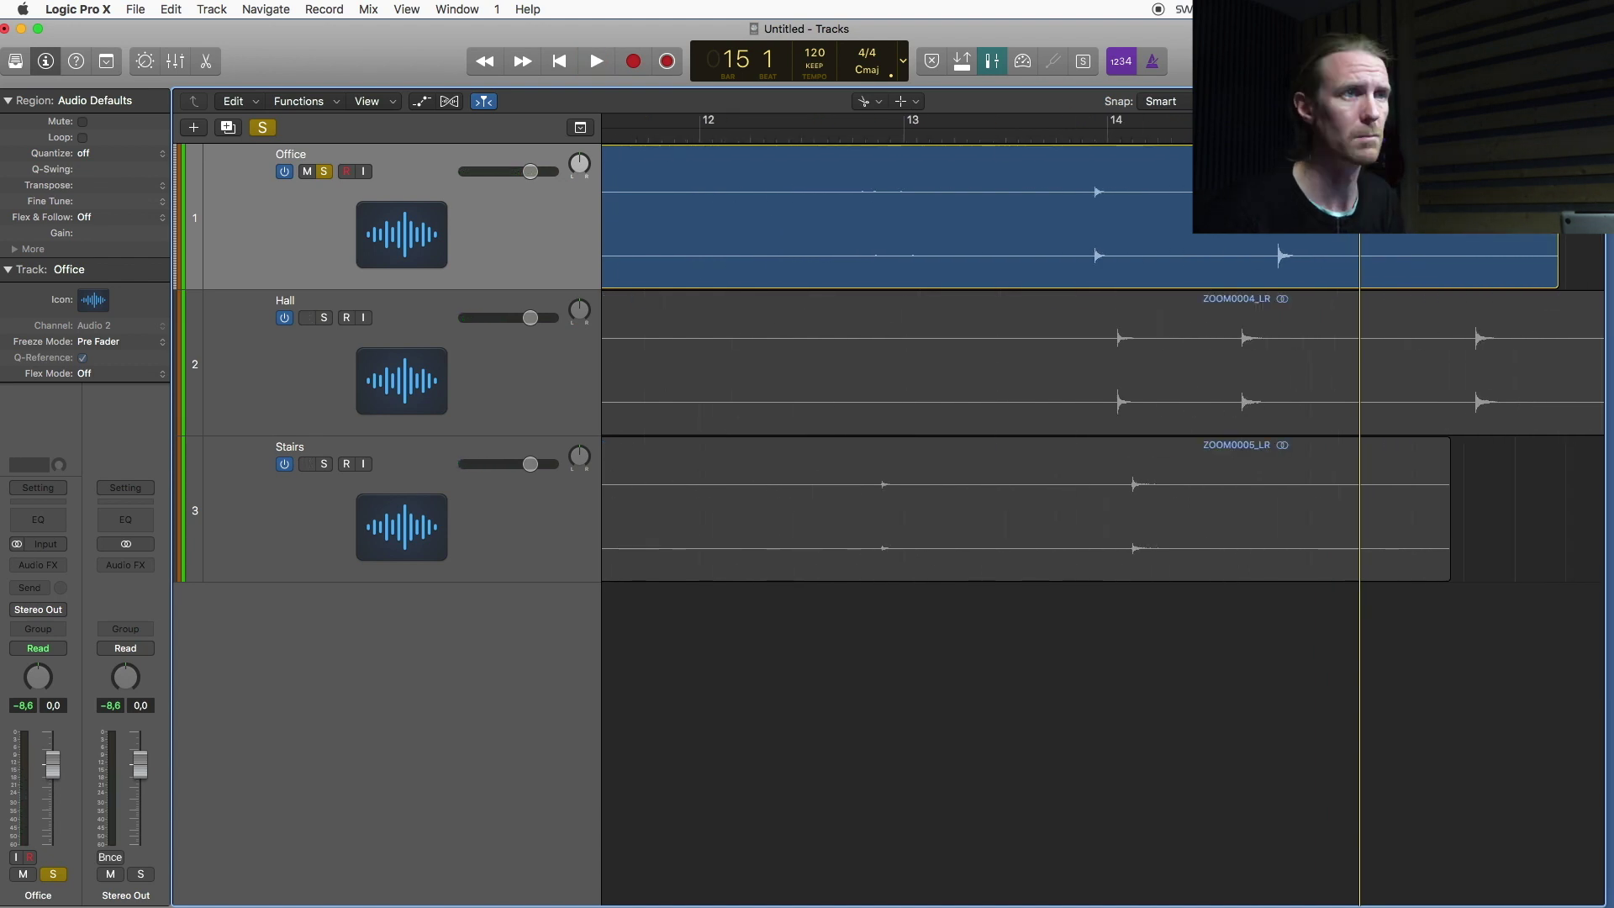
Split the Office region just before the chosen clap and delete the left part
click(1269, 260)
key(t)
key(t)
key(Left)
key(Delete)
key(super+Left)
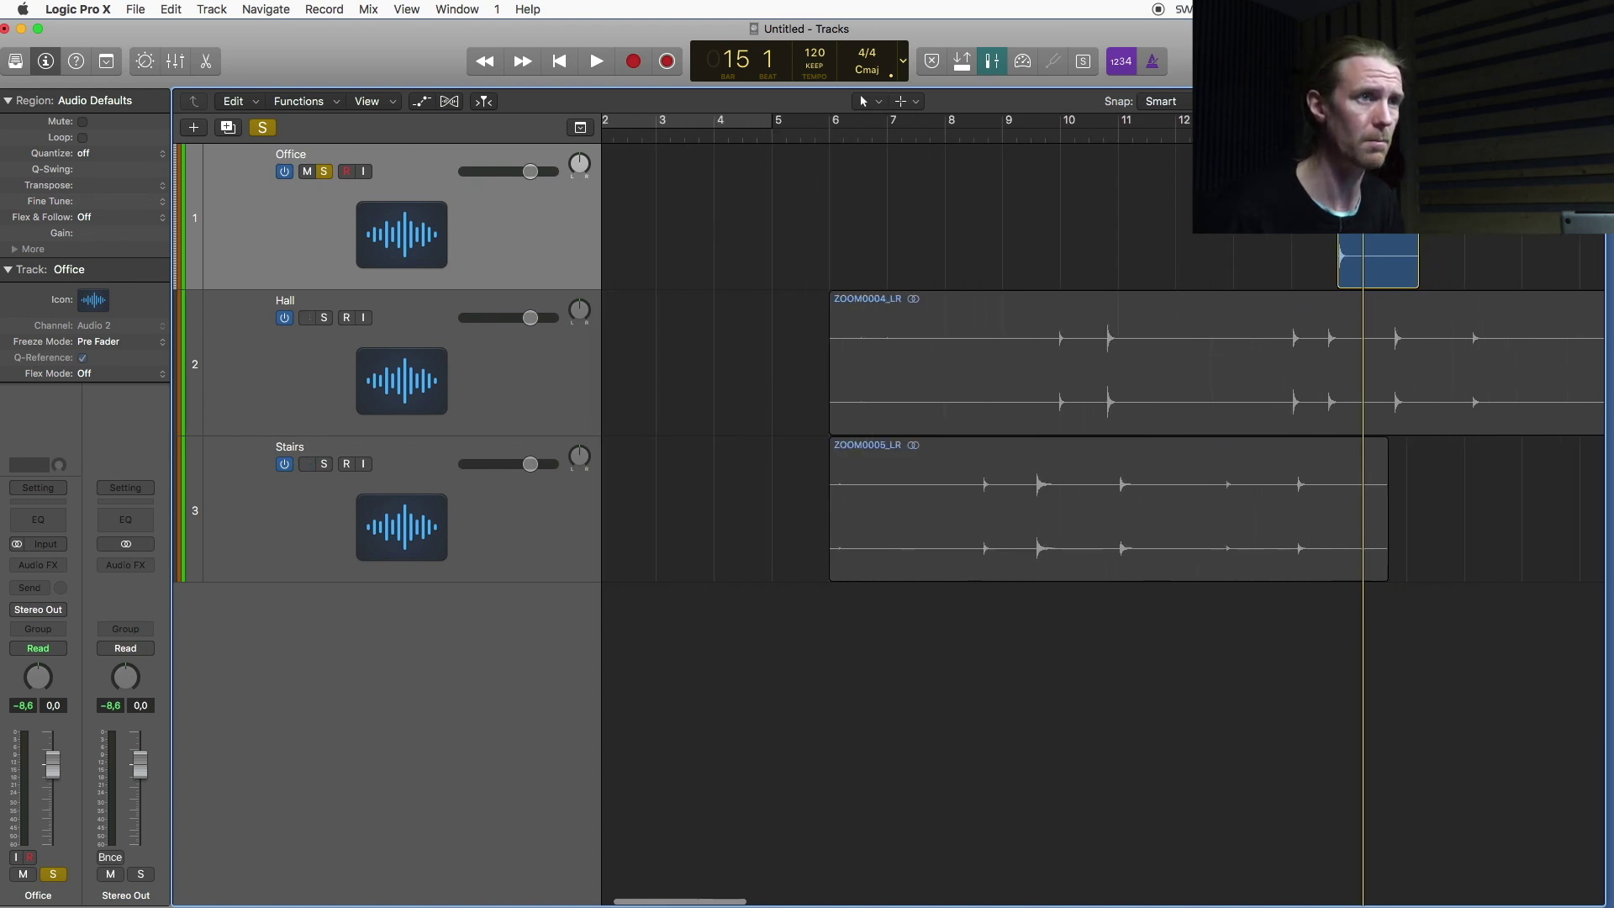
Move the Office clap to bar 3 and cut the Hall recording down to one clap
drag(1394, 269, 716, 278)
click(414, 328)
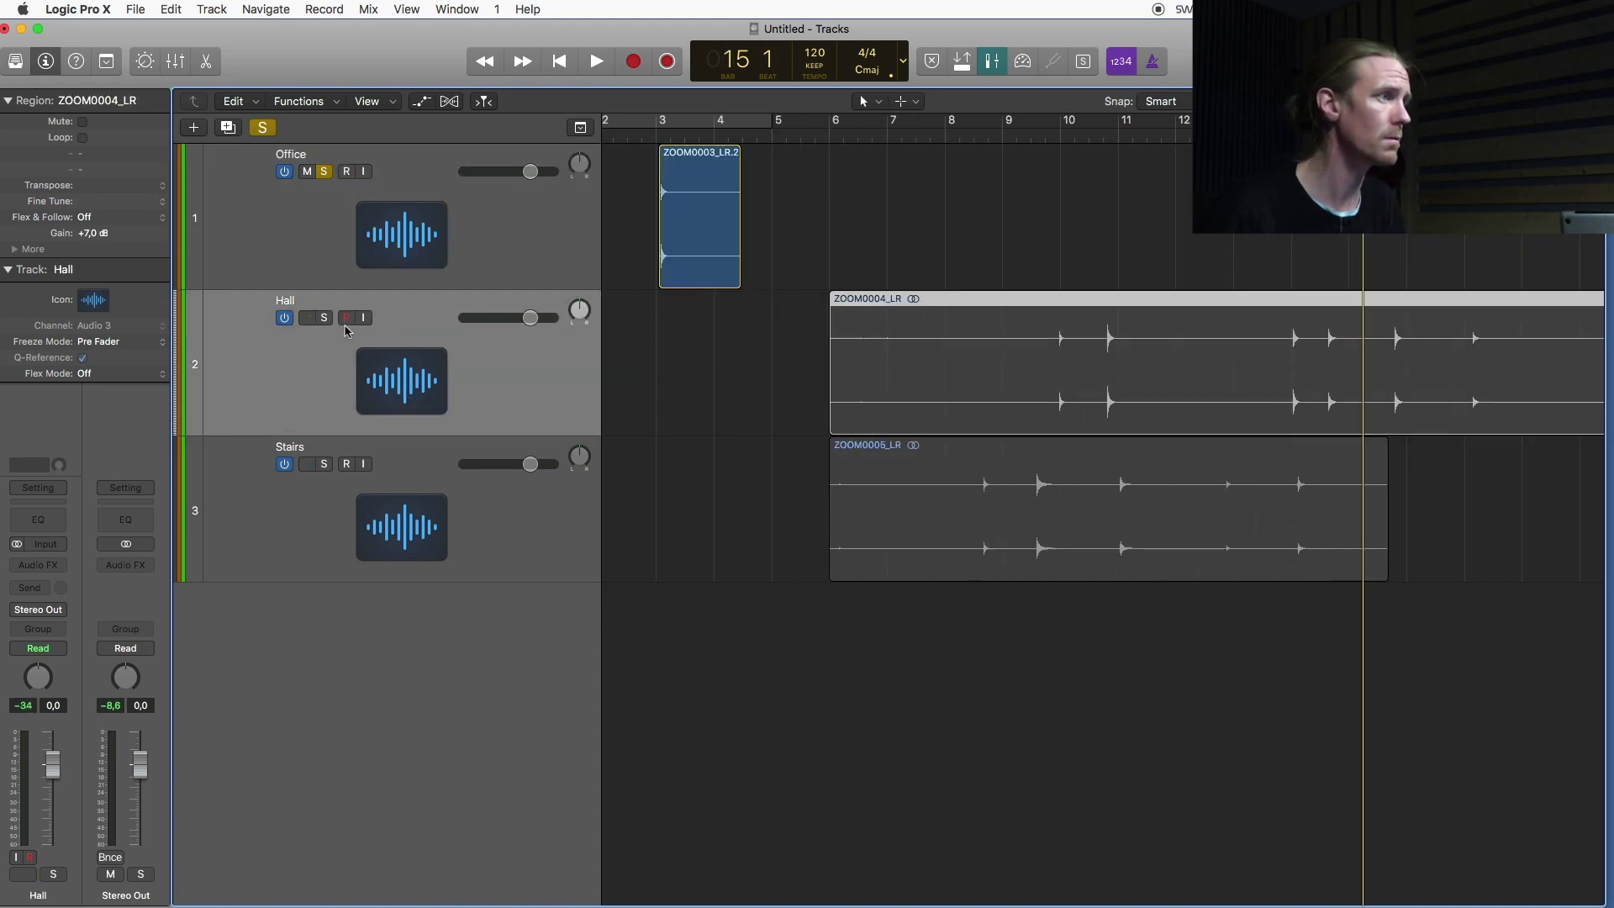
key(super+Down)
key(space)
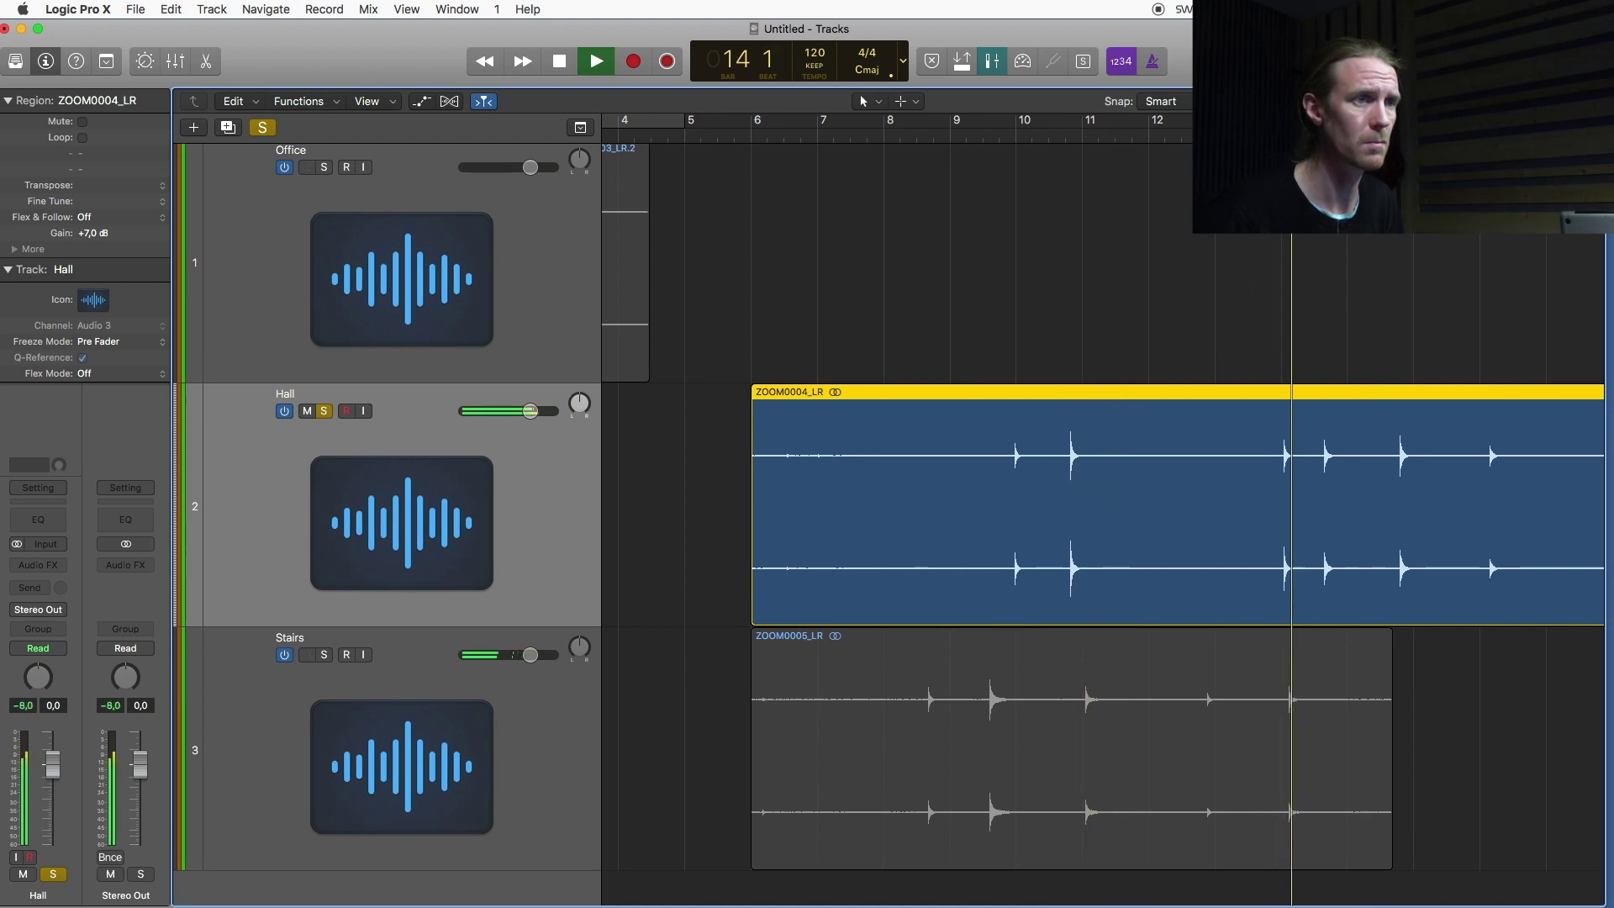
ctrl+alt+click(1442, 367)
scroll(1430, 364, right, 5)
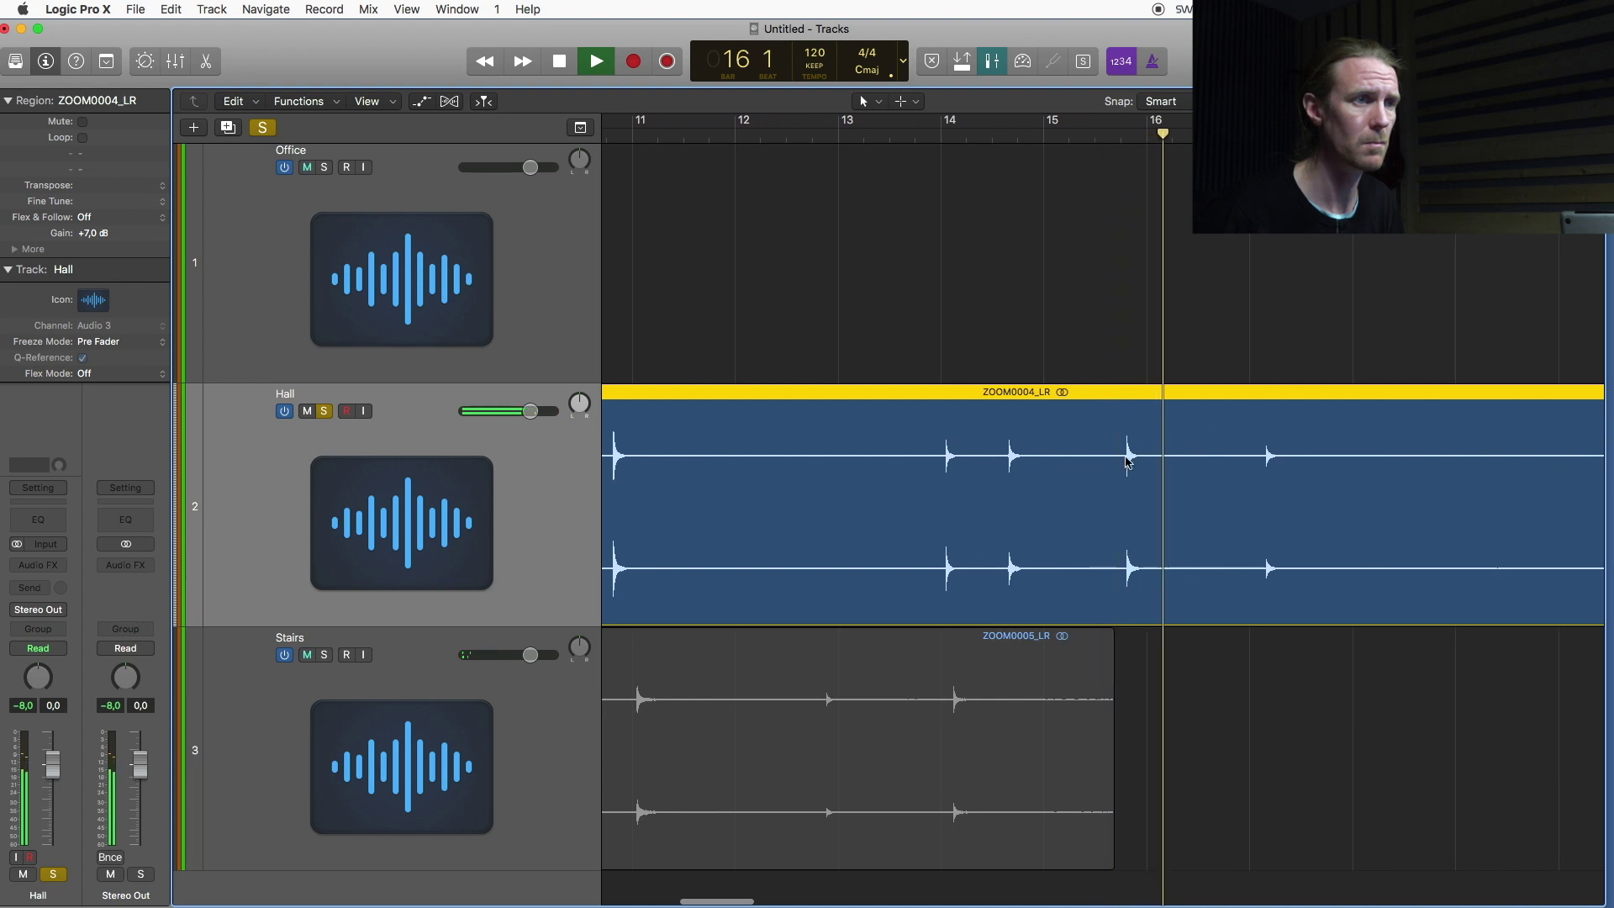
drag(1116, 457, 1166, 458)
click(1123, 461)
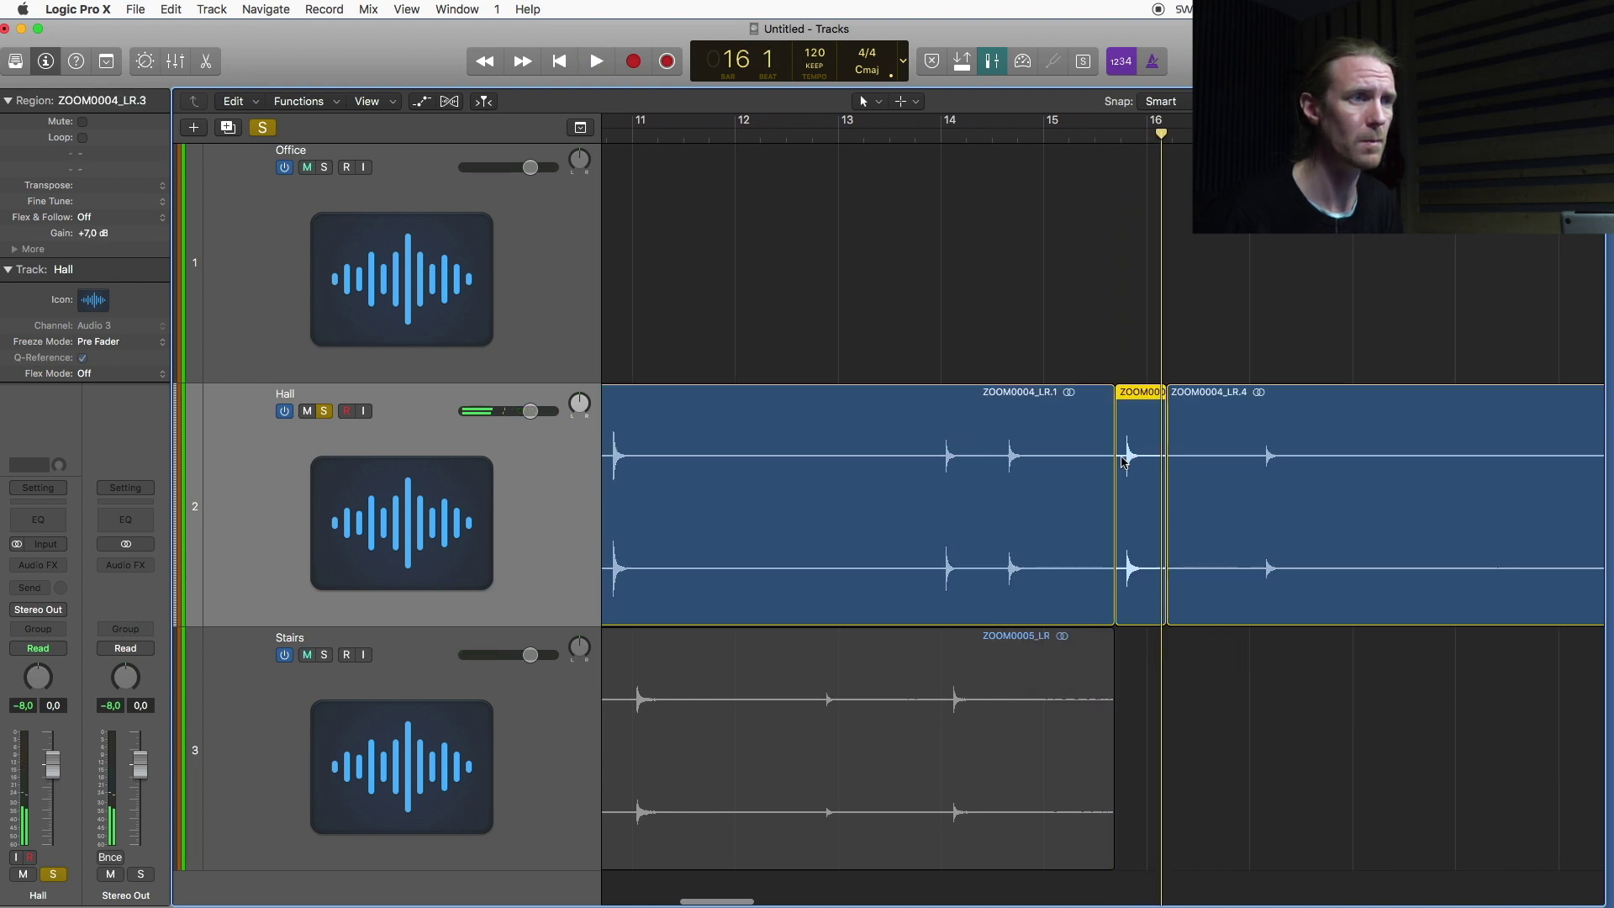
shift+click(1057, 455)
key(Delete)
key(Delete)
key(super+Left)
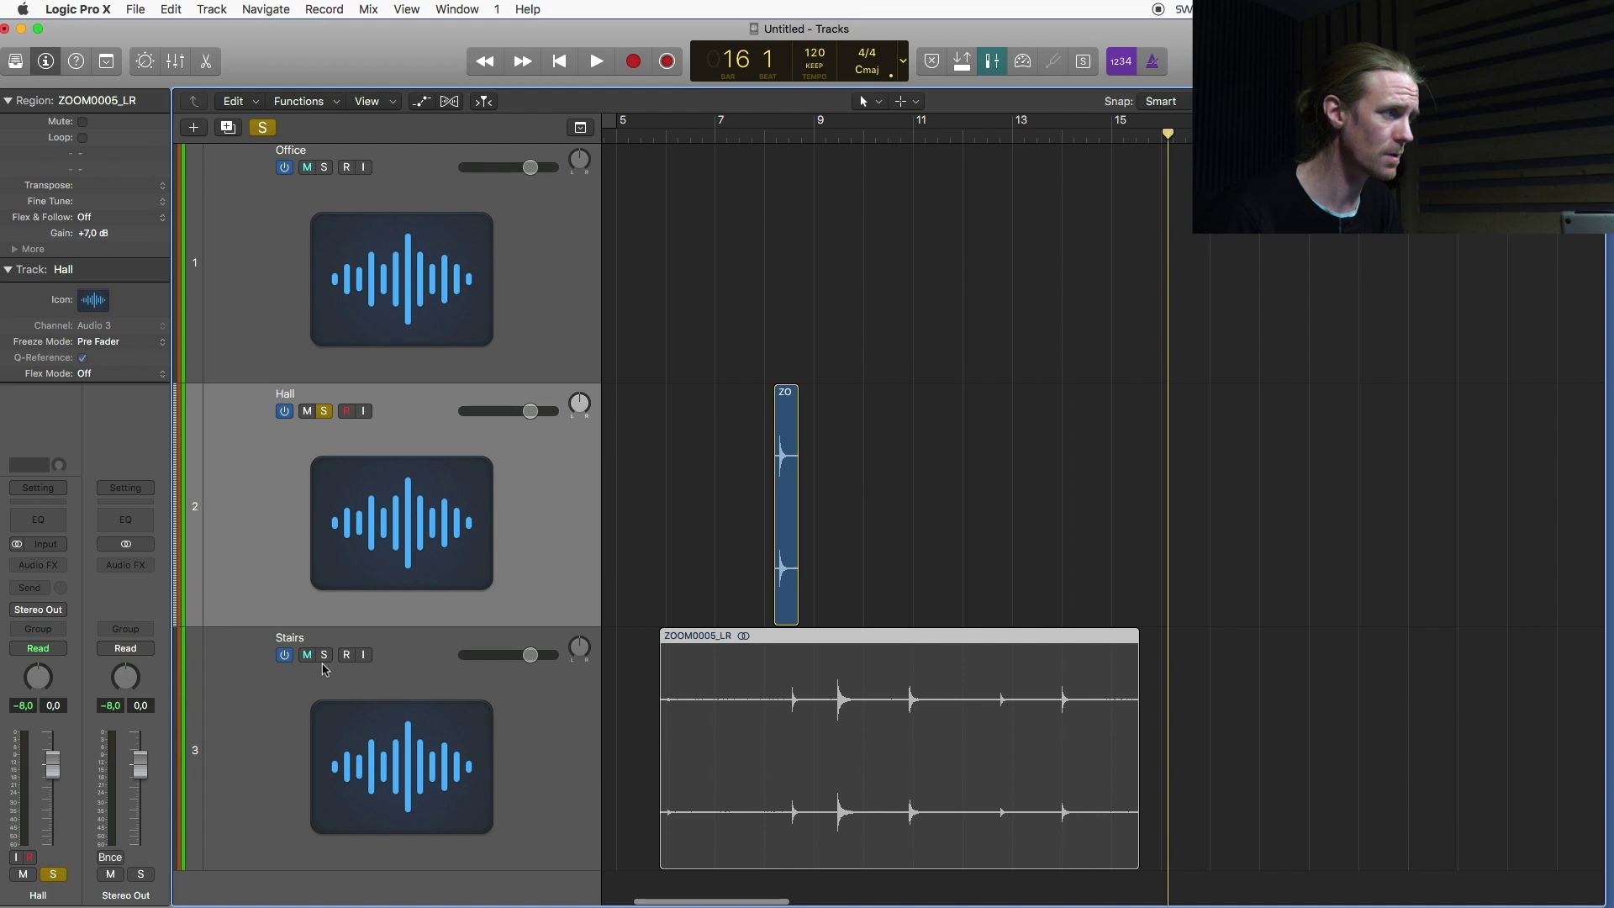
Trim the Stairs recording to a single clap region, ZOOM0005_LR.3, near bar 11
click(323, 655)
key(space)
click(824, 229)
key(space)
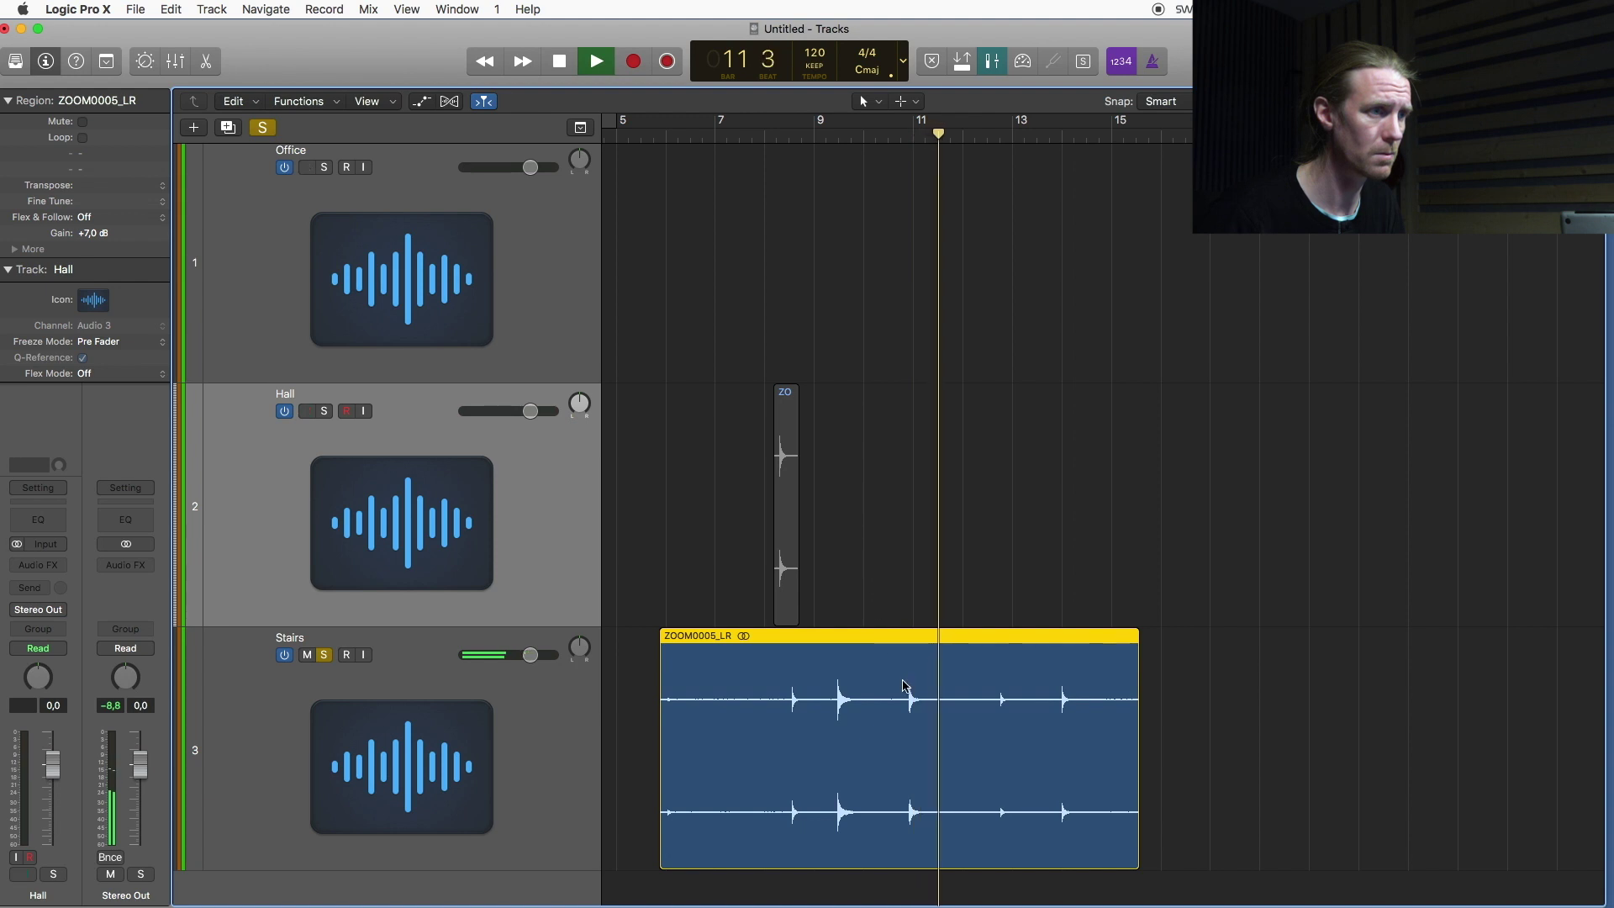
key(super+Right)
key(super+Right)
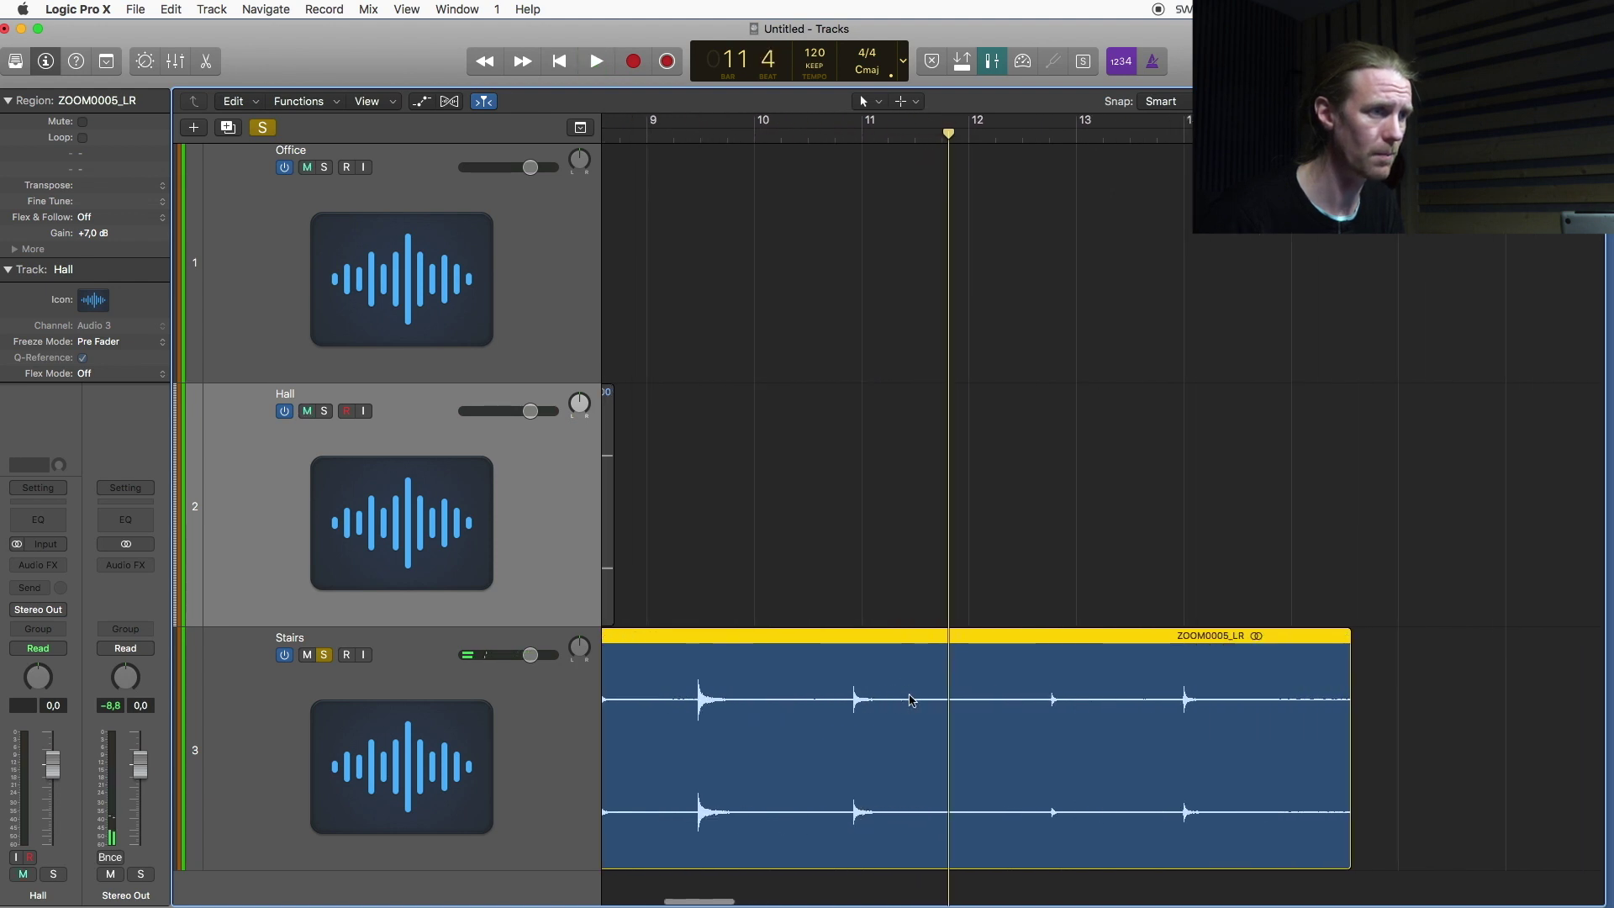
drag(856, 697, 957, 702)
click(908, 707)
key(Delete)
click(1226, 689)
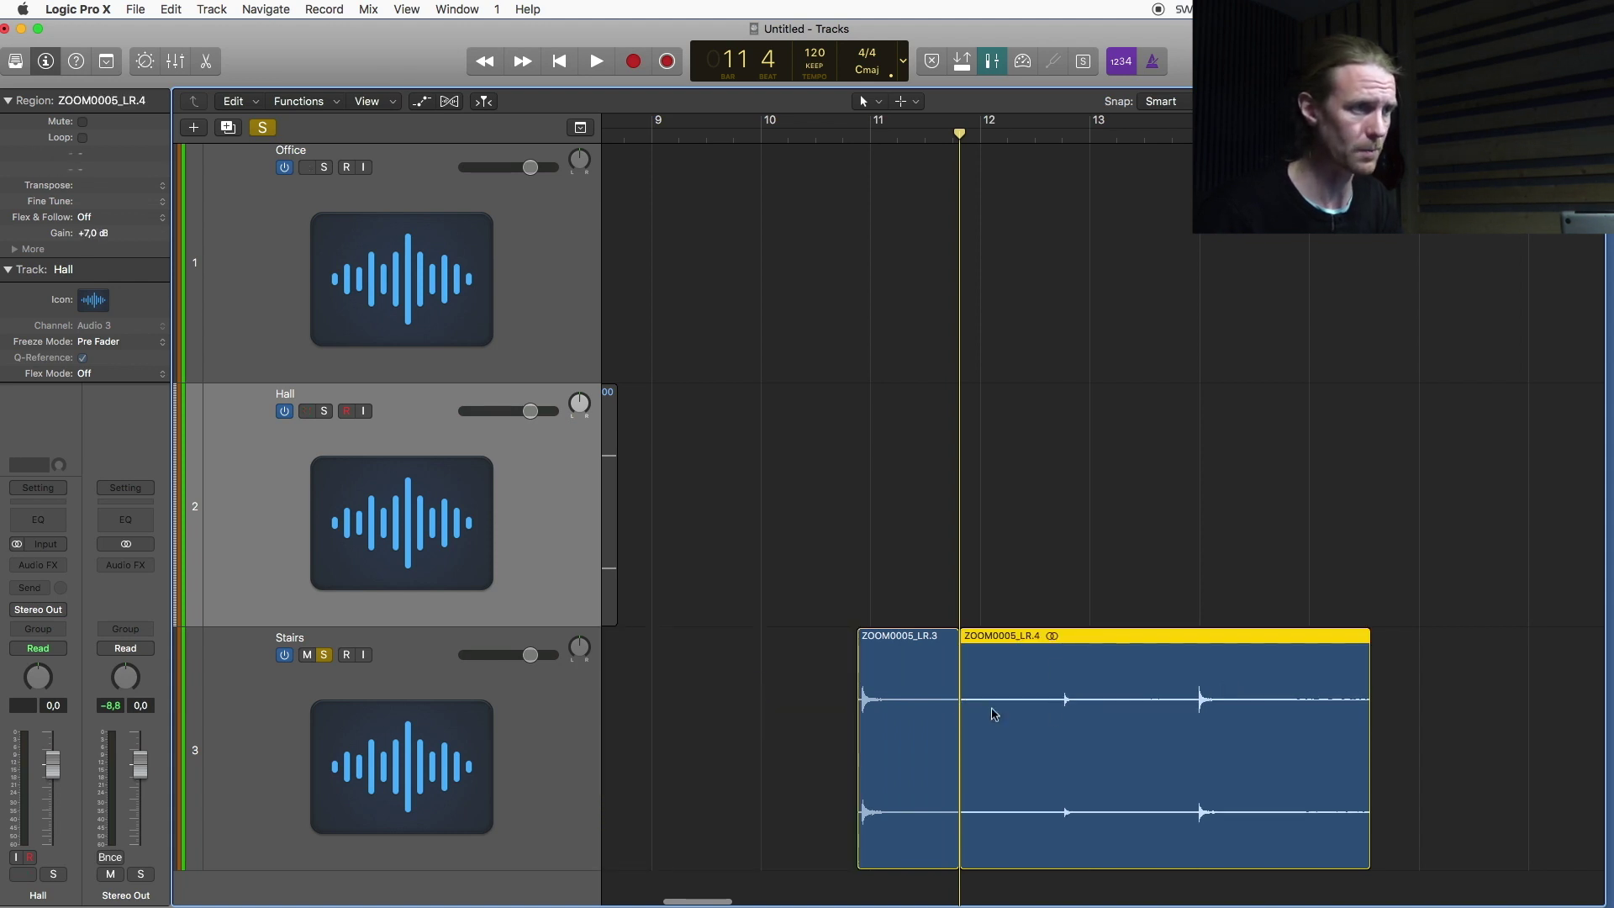
key(Delete)
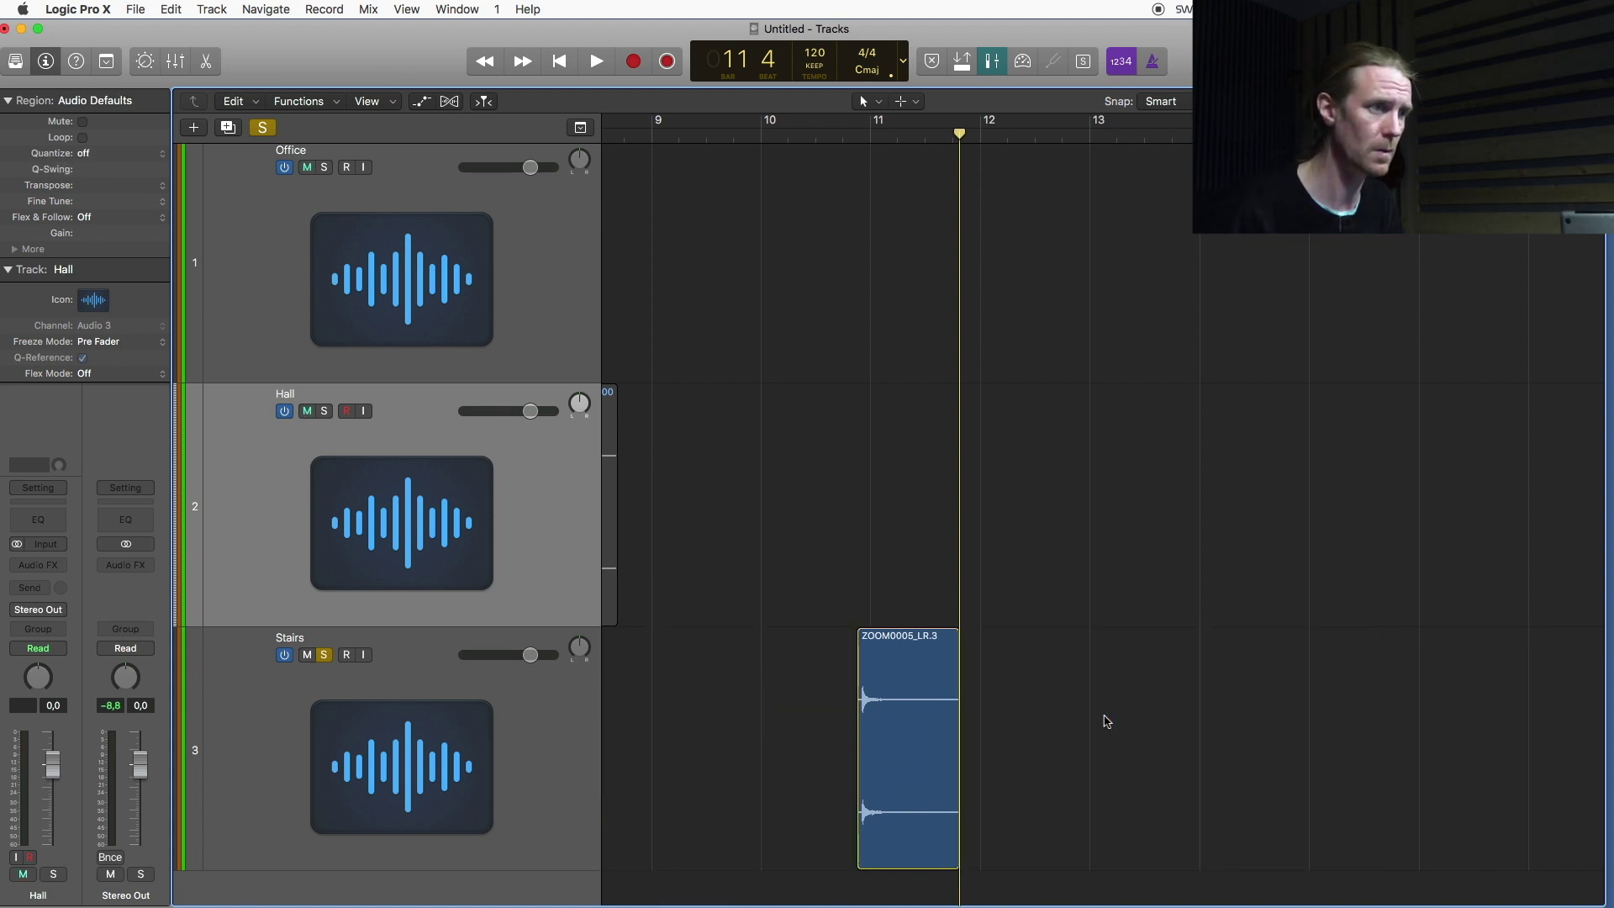
scroll(1107, 722, left, 8)
Trim the Hall clap region's start up to the clap's attack
key(super+Up)
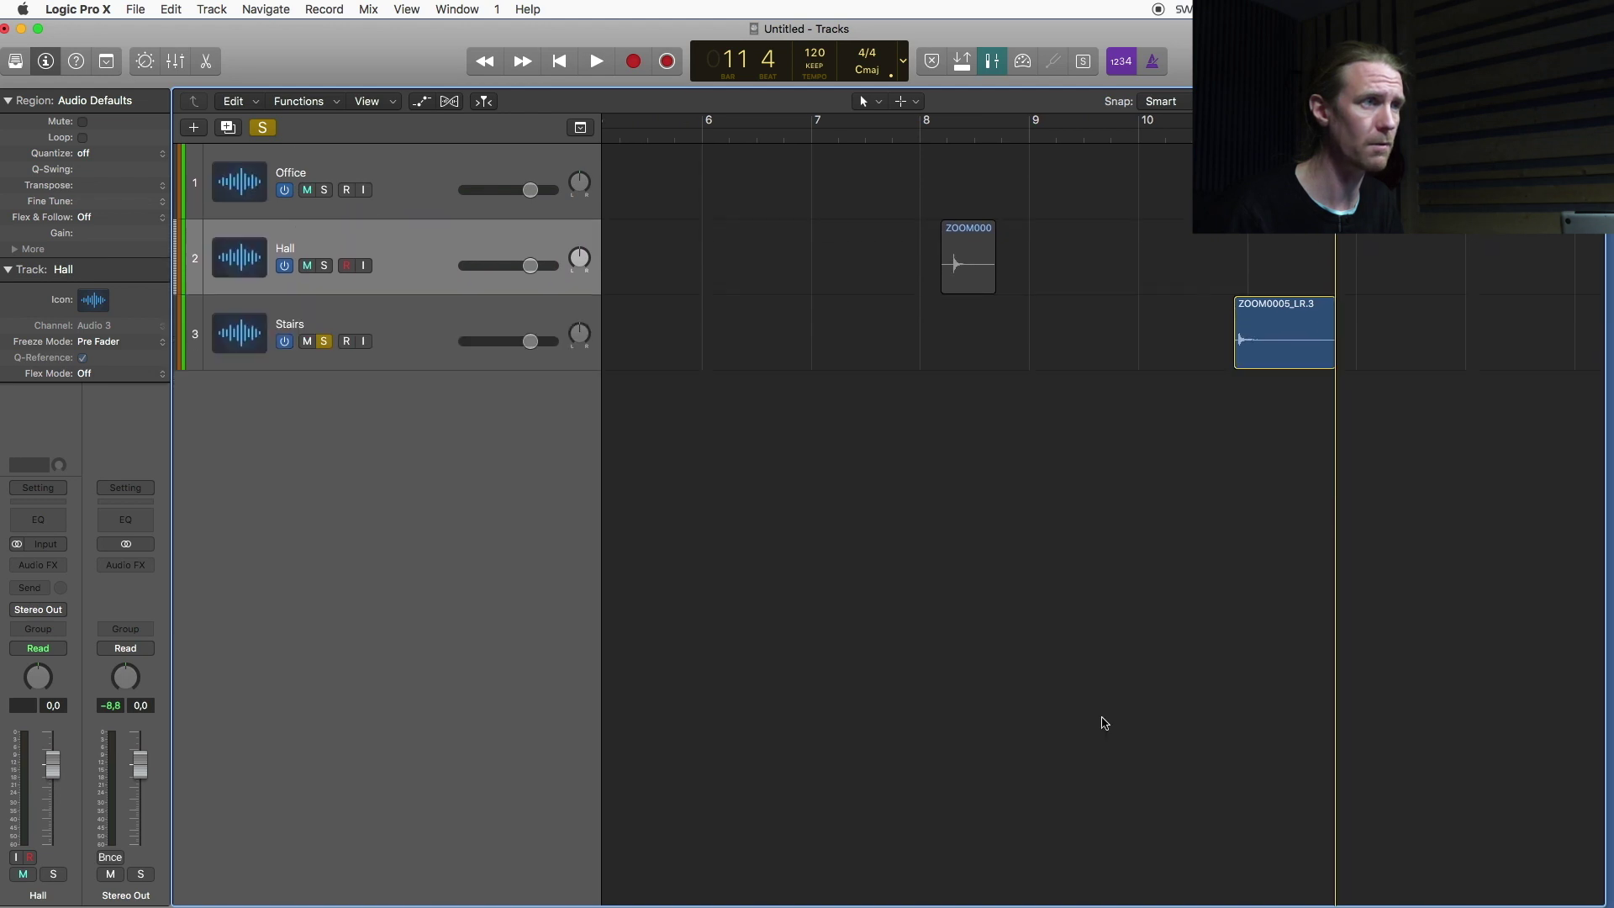
scroll(1052, 678, left, 10)
key(z)
key(space)
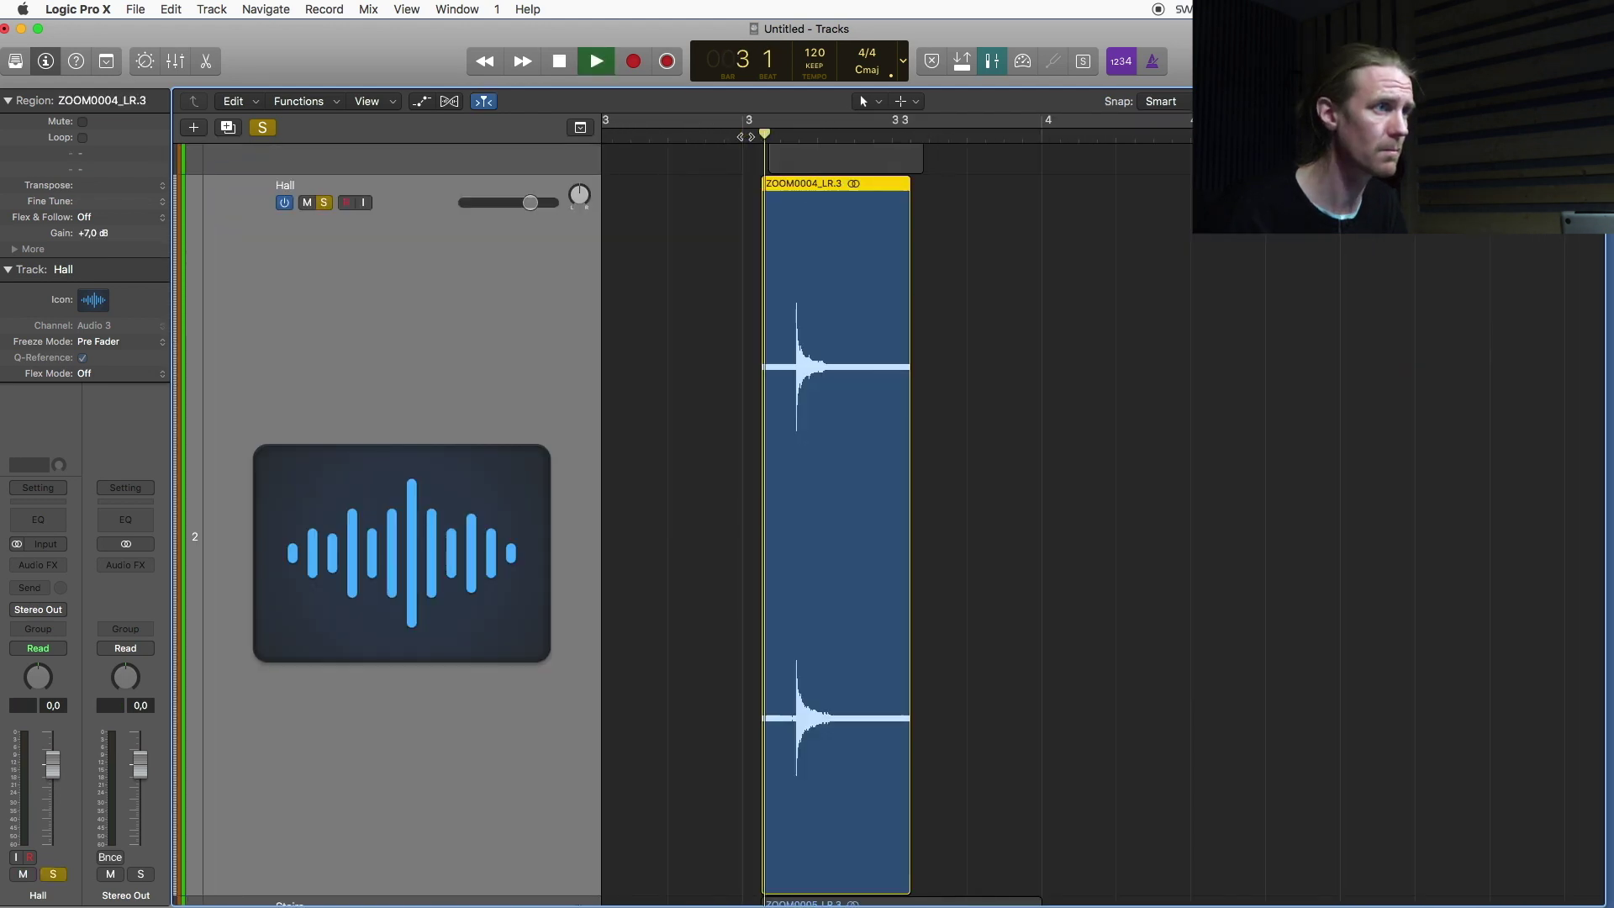
key(space)
scroll(805, 465, down, 5)
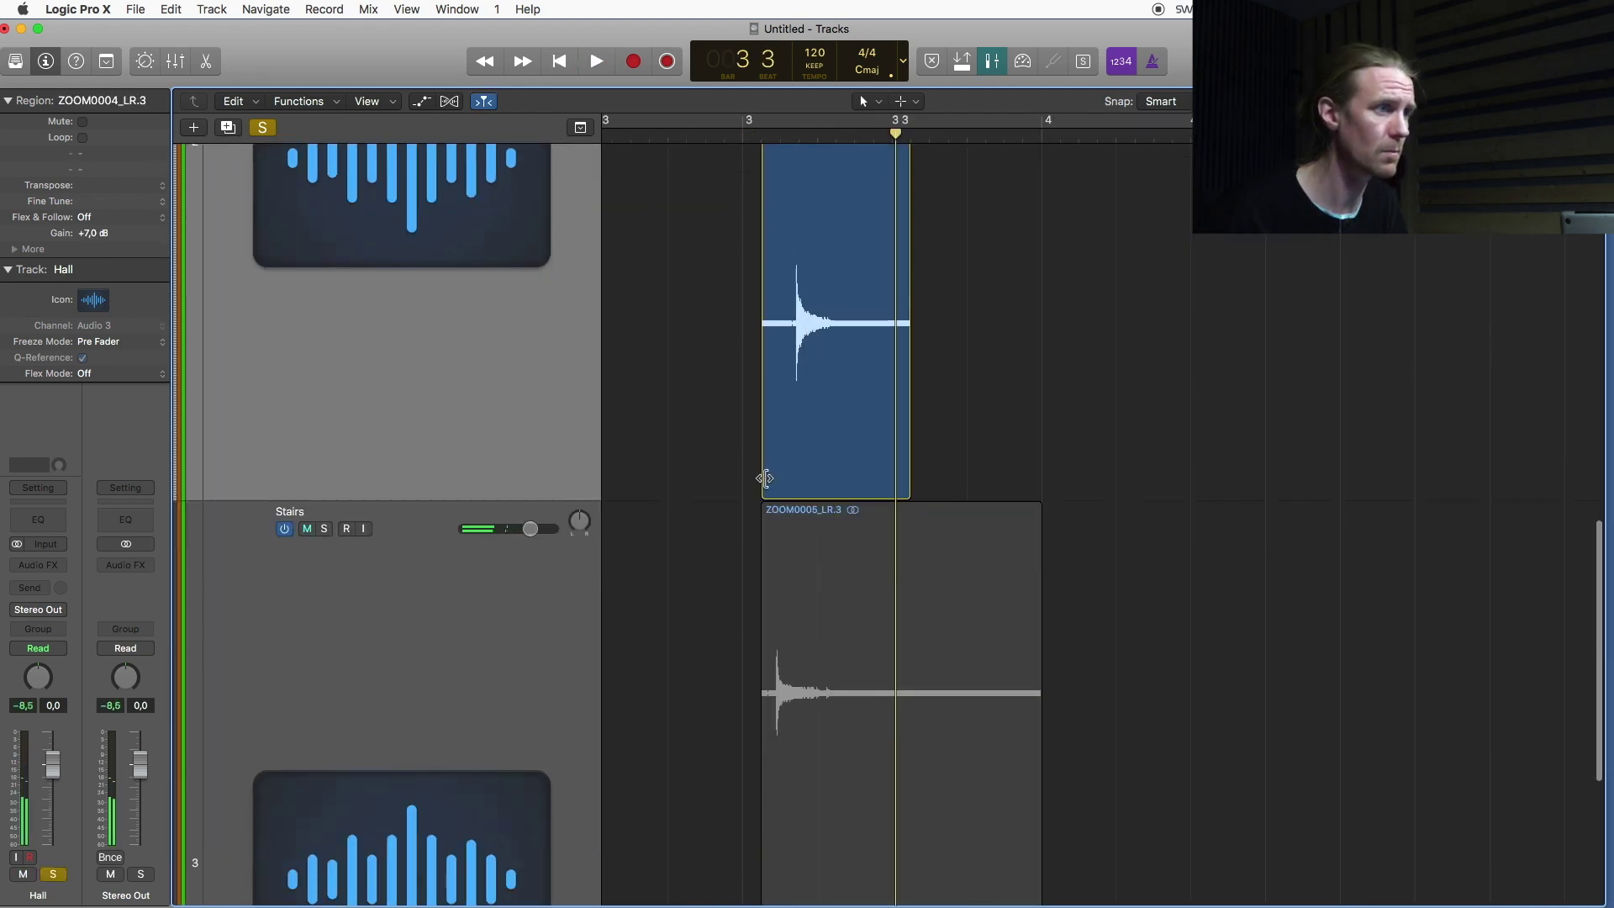
drag(765, 478, 792, 479)
key(z)
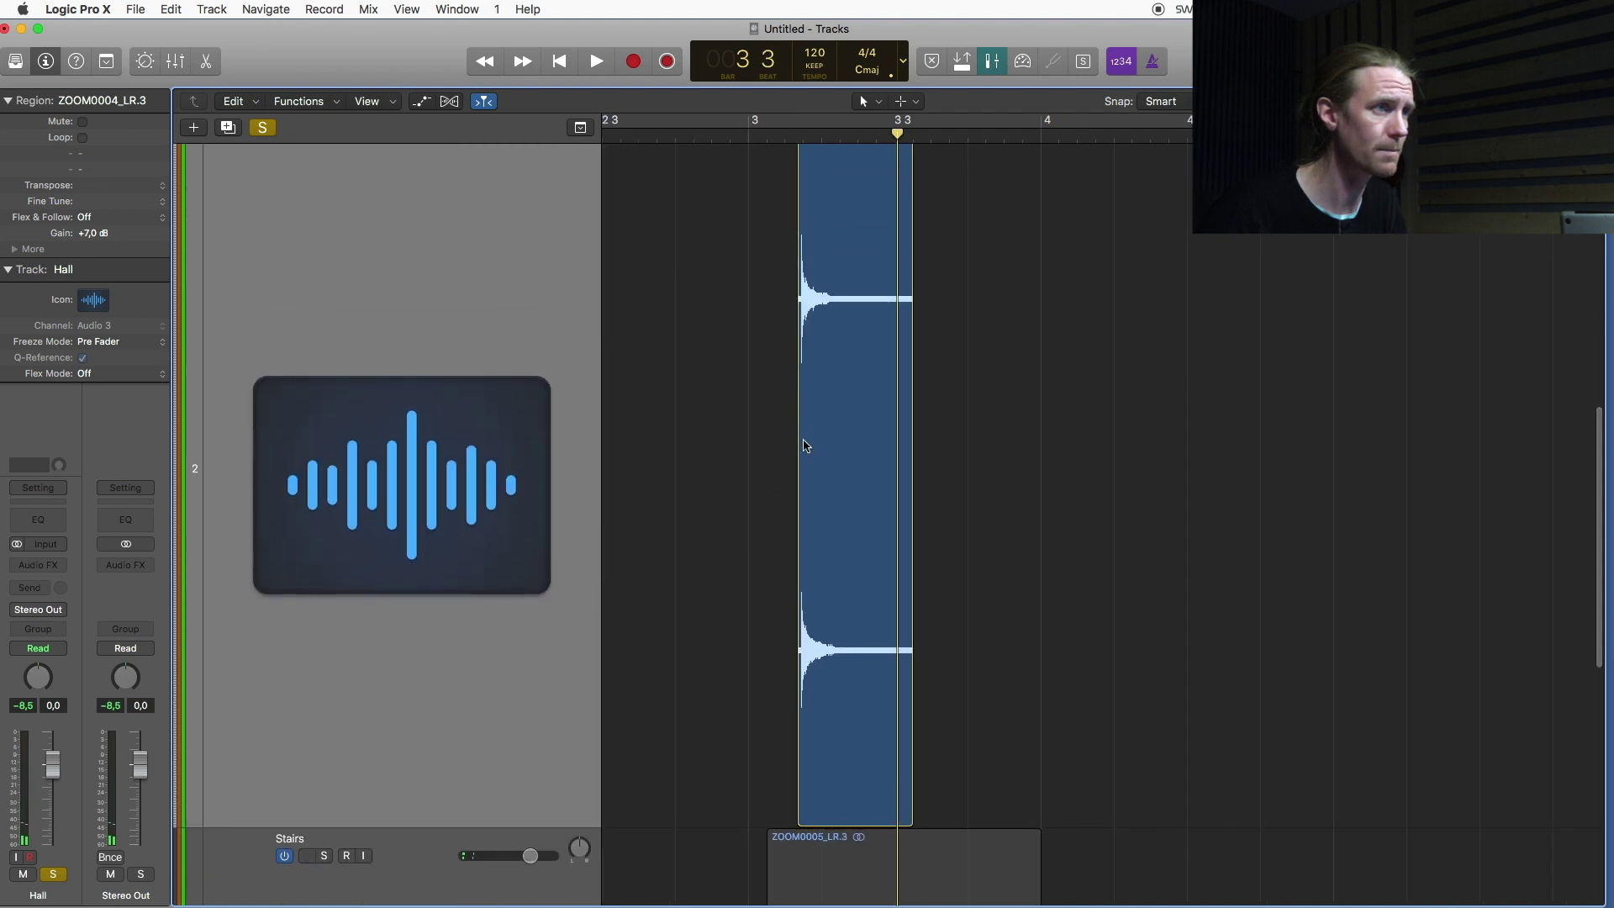
scroll(805, 447, up, 5)
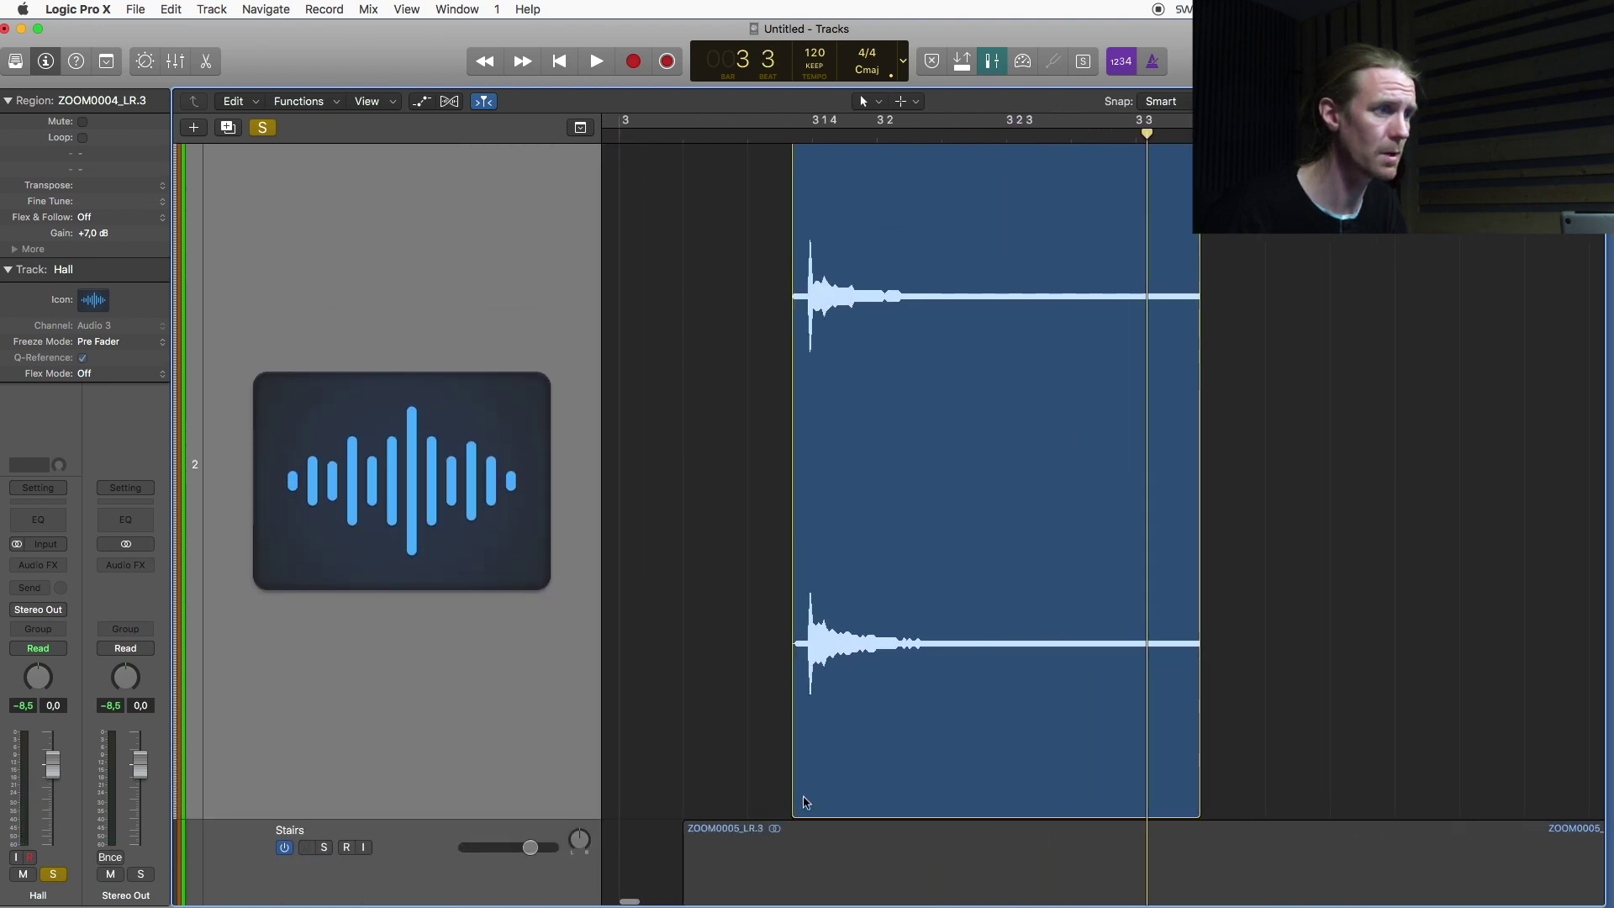
drag(794, 781, 818, 754)
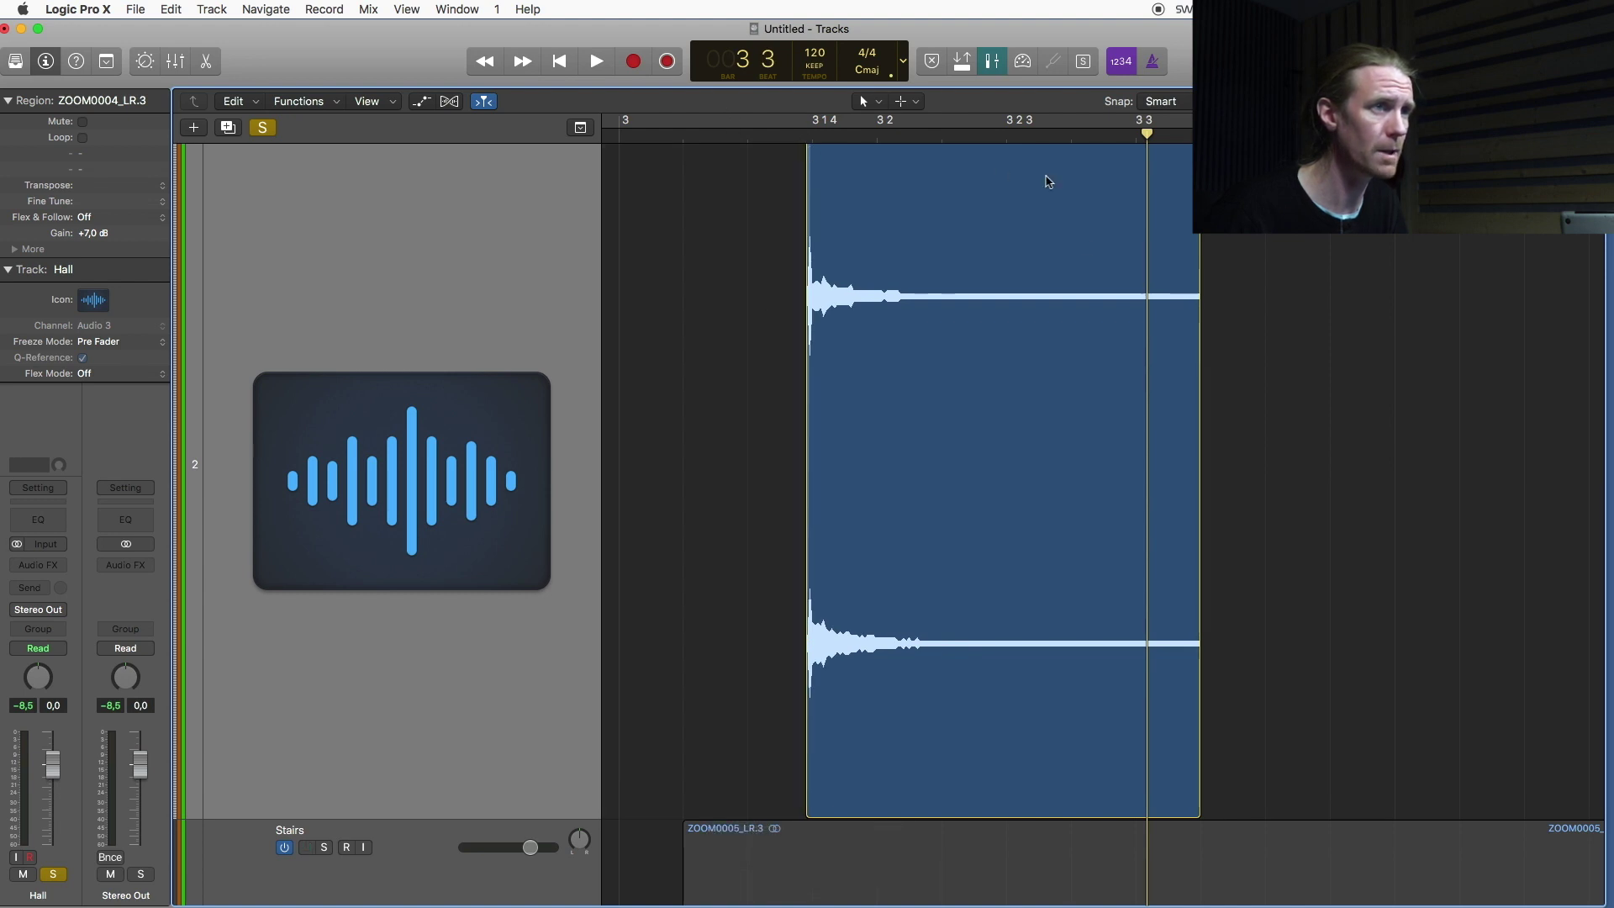
Play the trimmed Hall clap and shorten its tail at the playhead
key(shift+space)
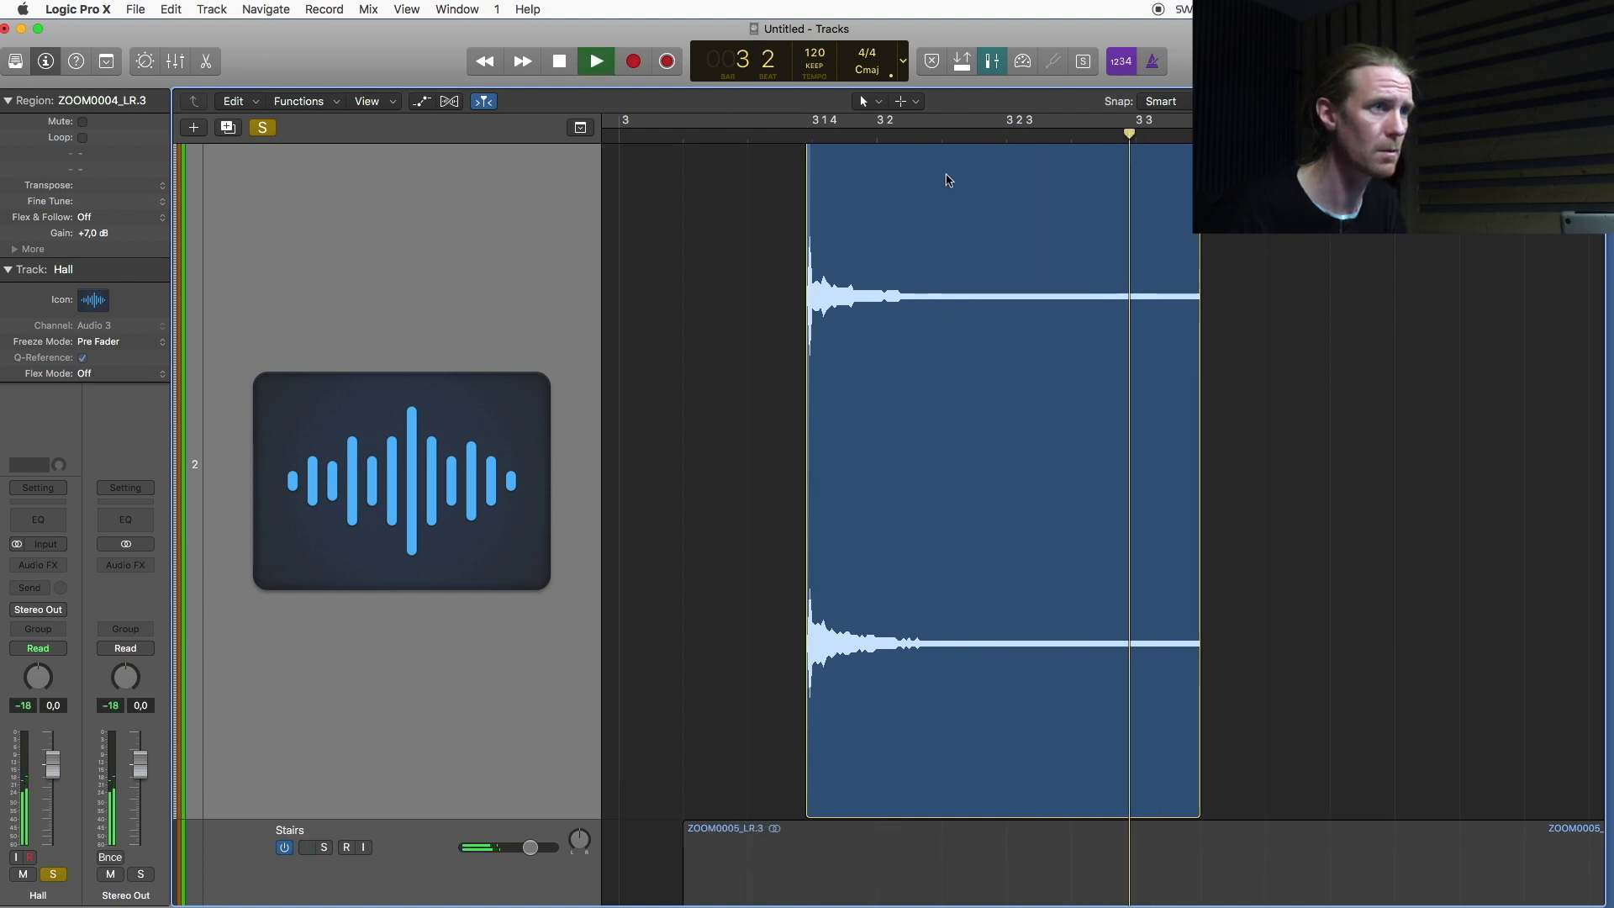
key(space)
drag(1195, 799, 1147, 803)
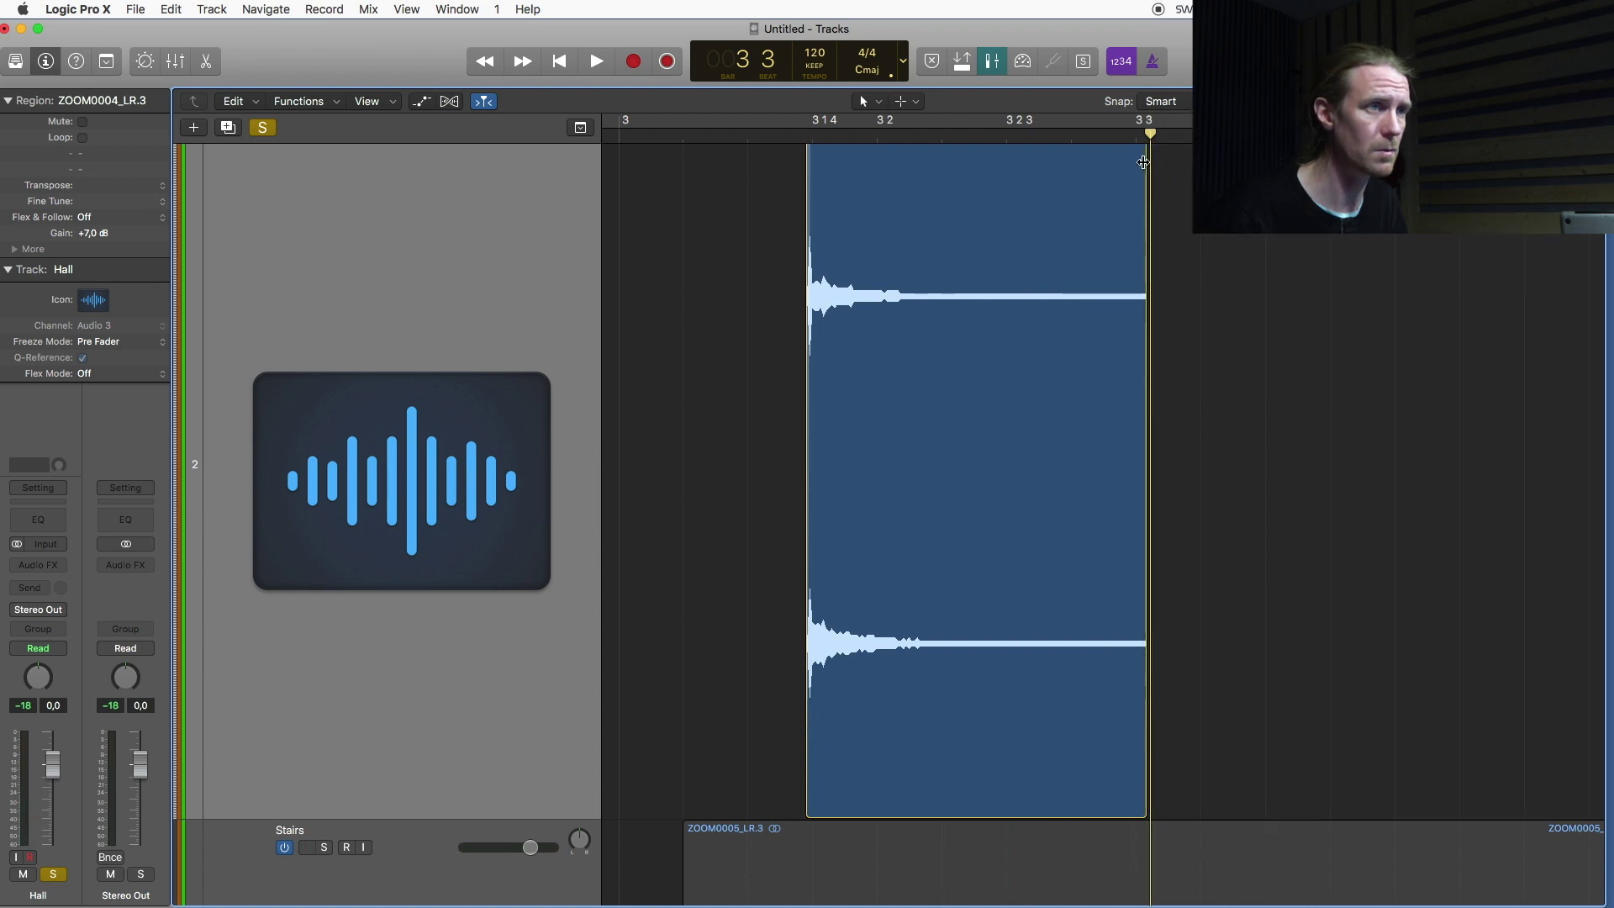
Bounce the Office clap region as 1.wav into a new Reverbs folder
key(z)
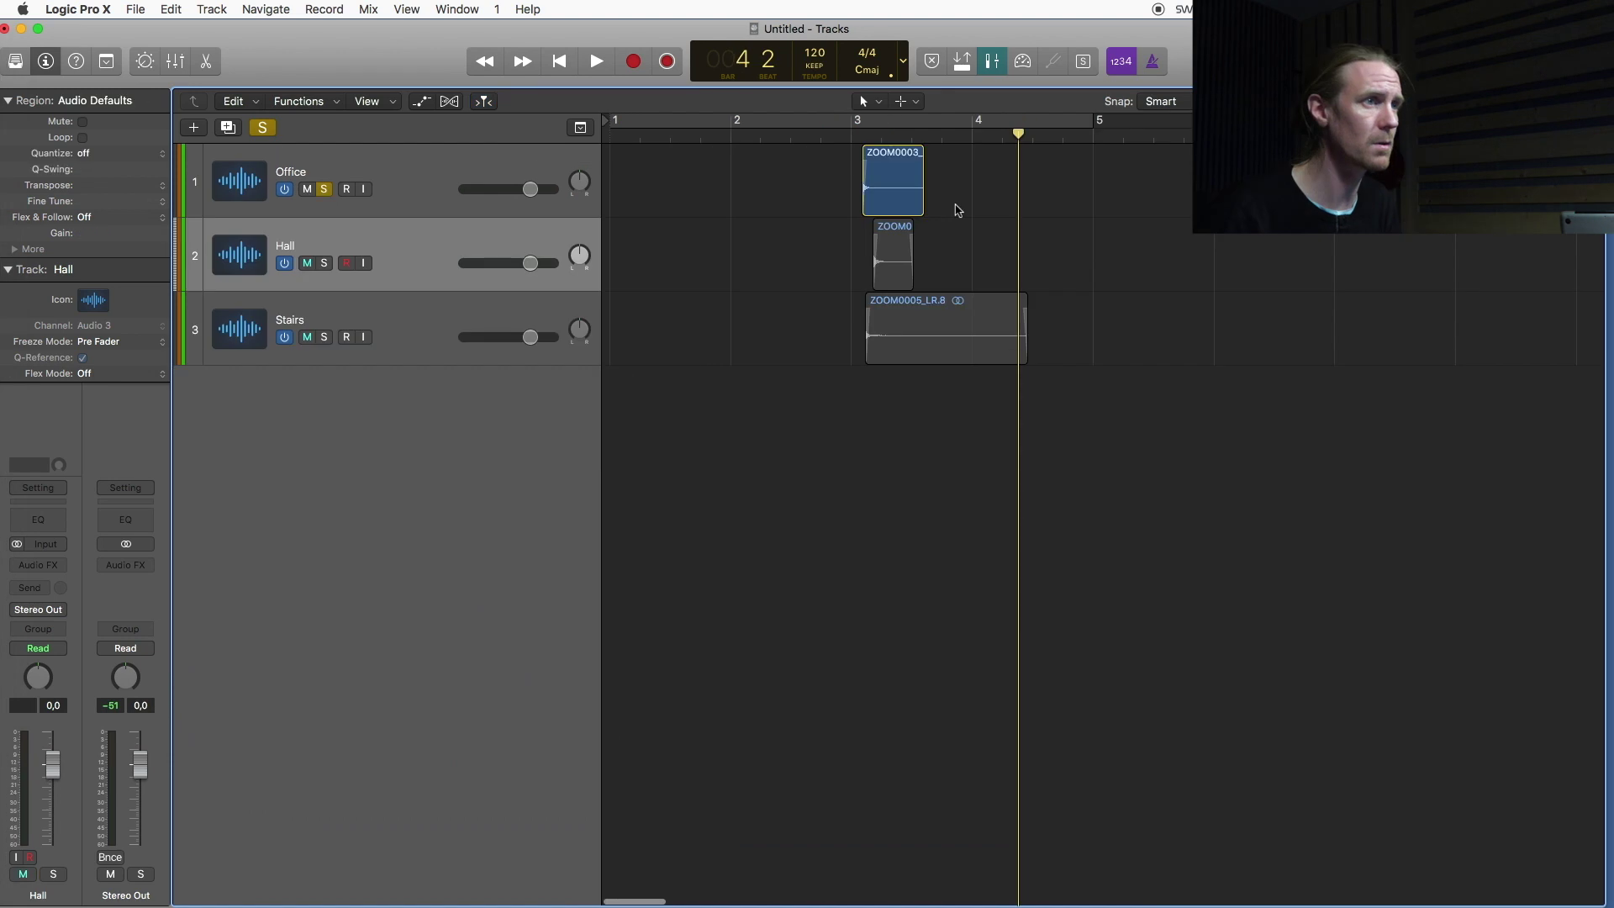
click(916, 183)
key(super+u)
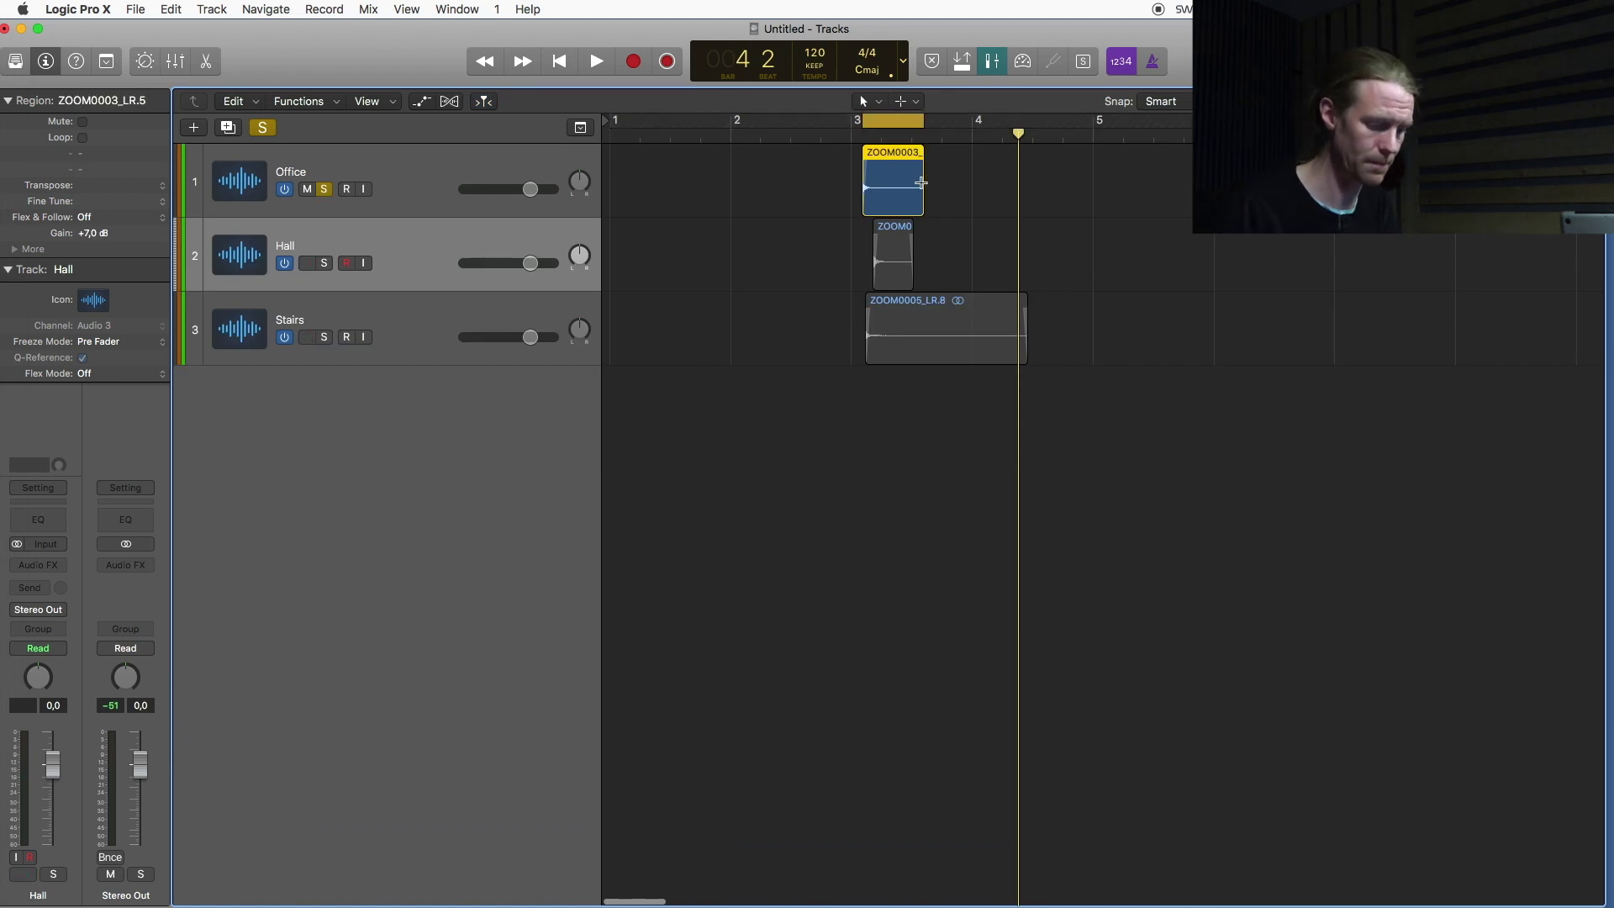
key(super+b)
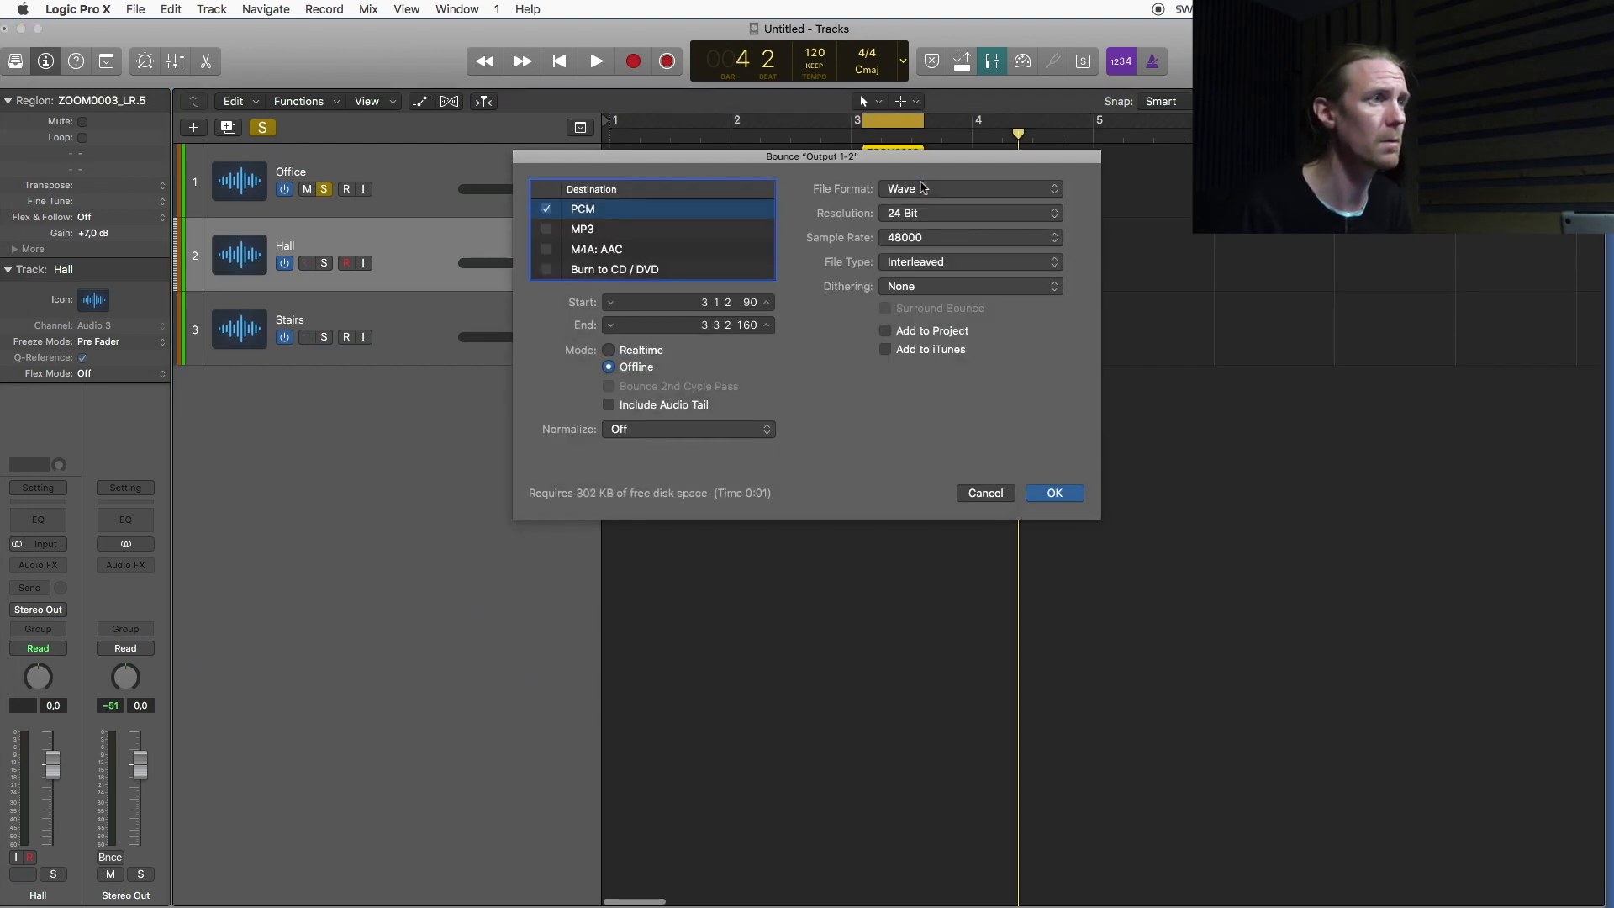
key(Return)
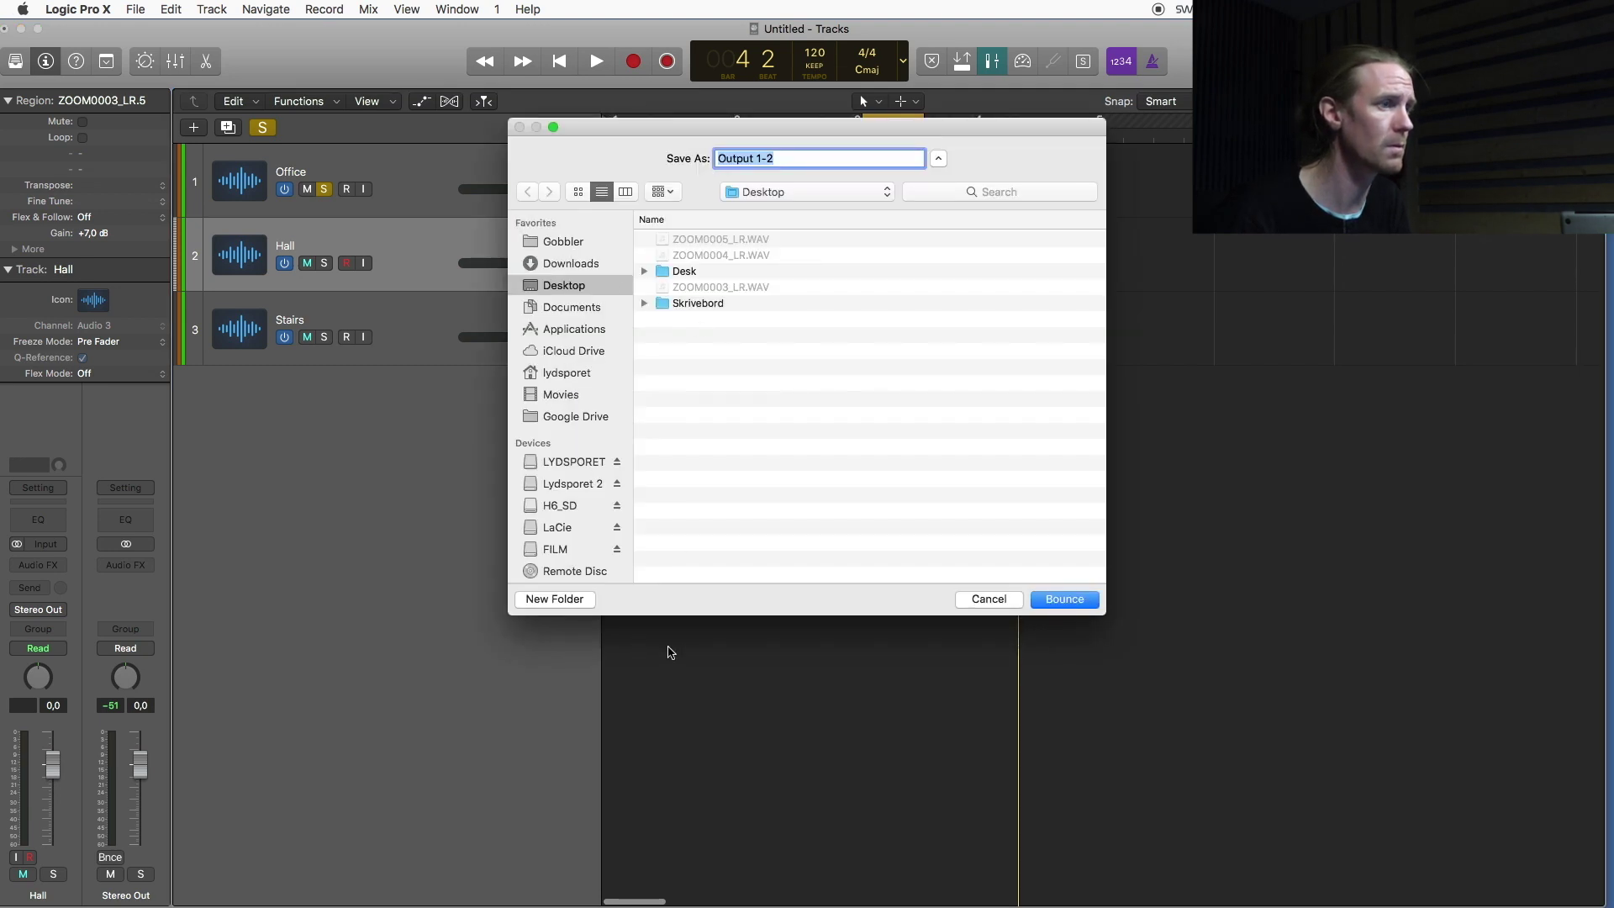
click(555, 600)
text(Reverbs)
key(Return)
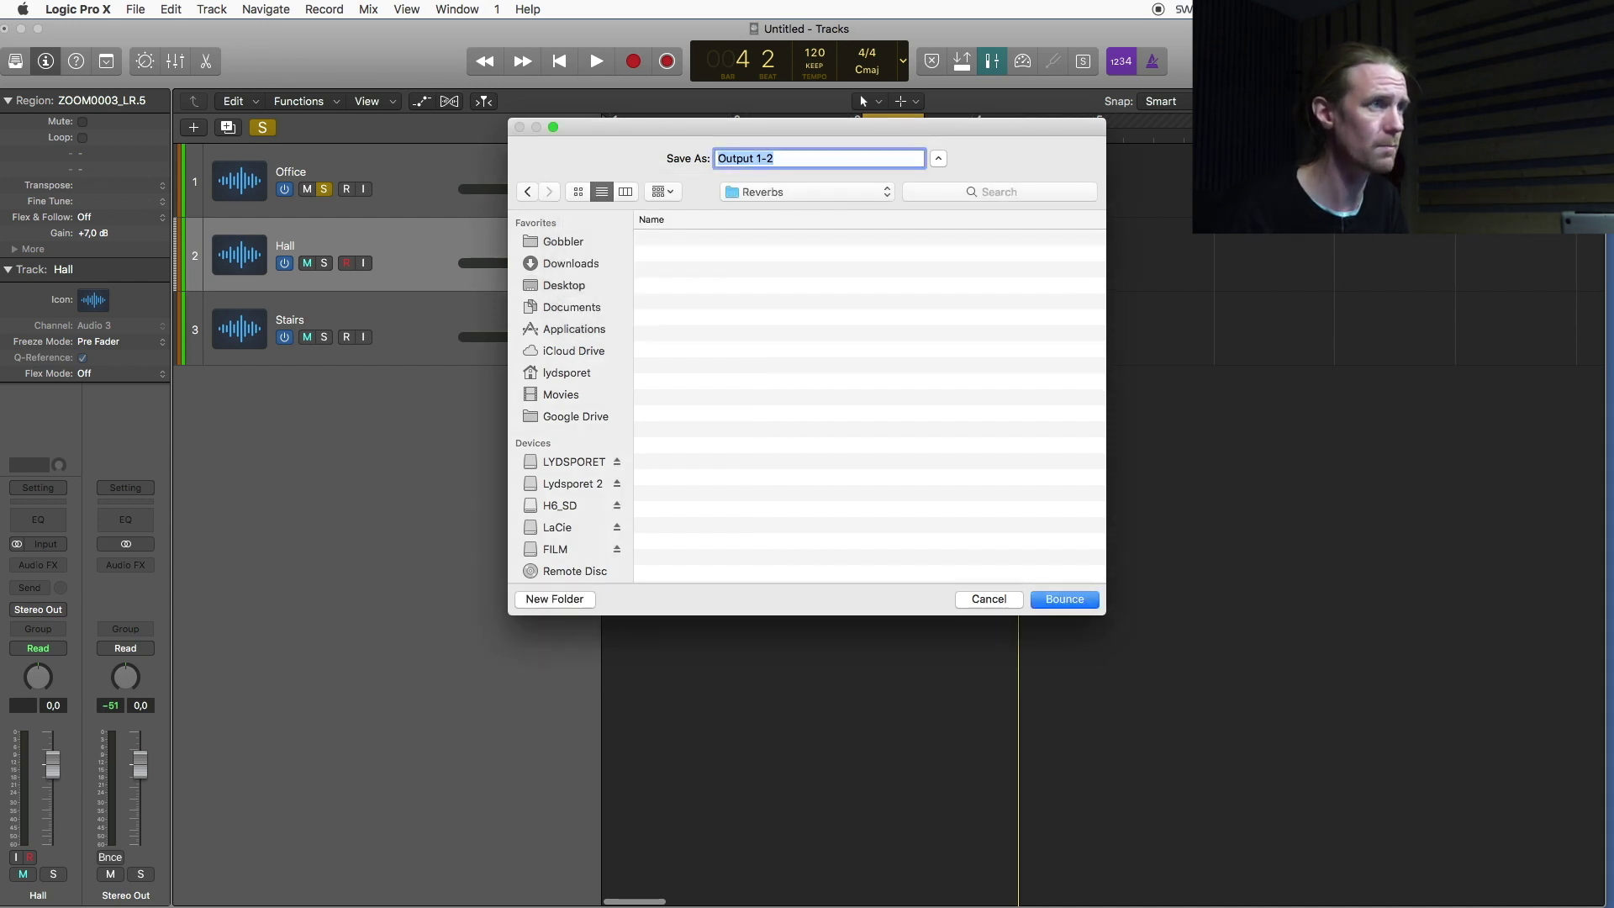
text(1)
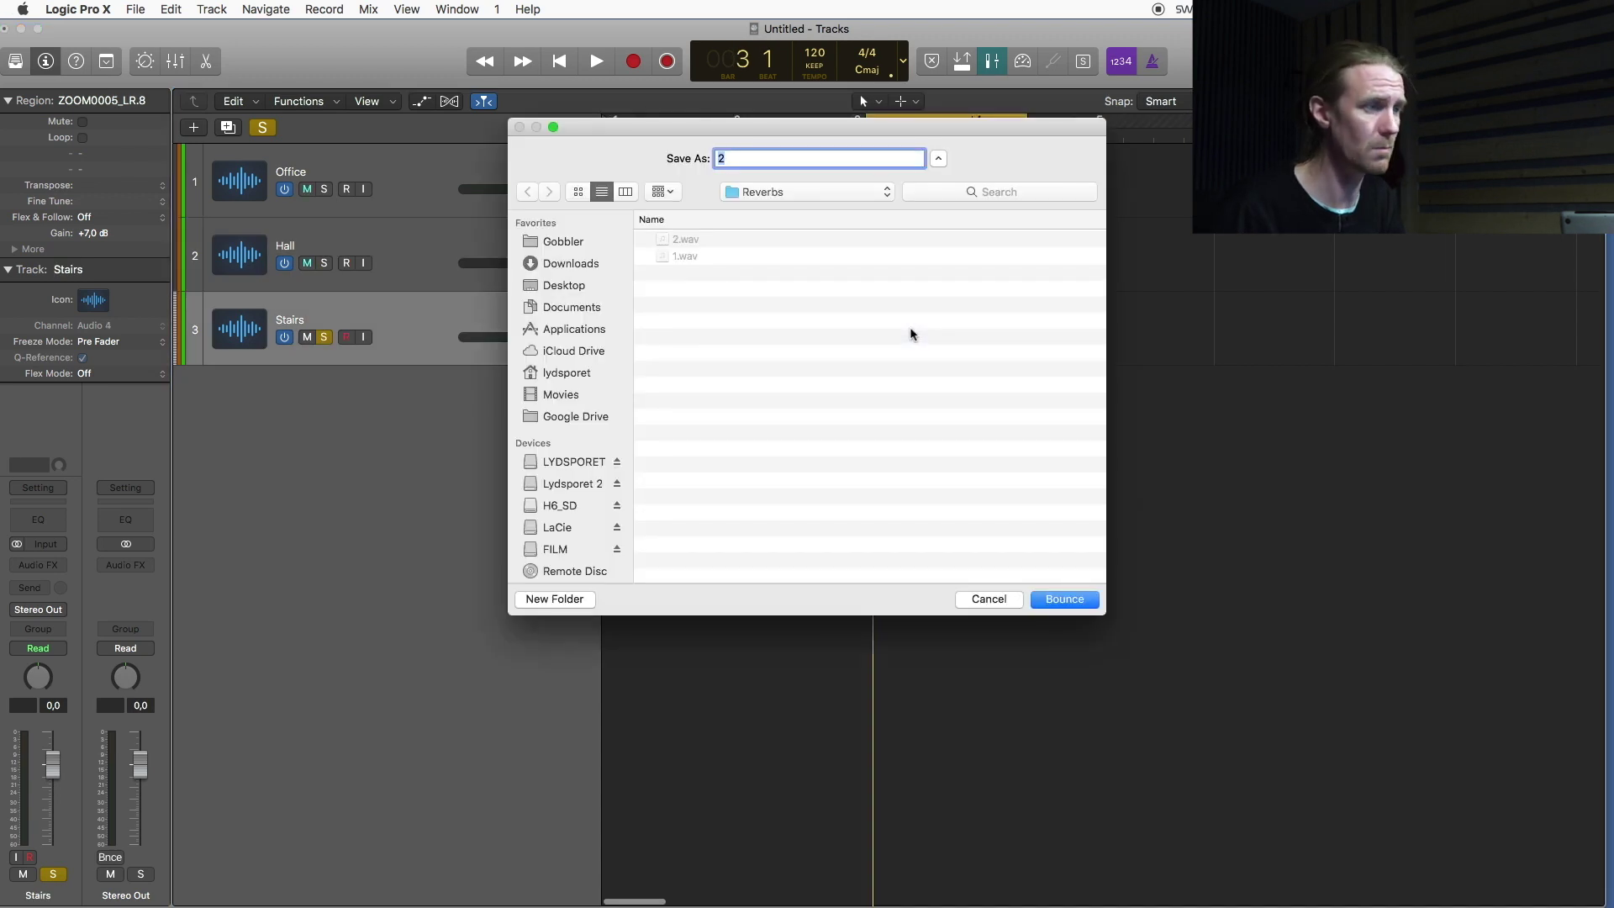
key(Return)
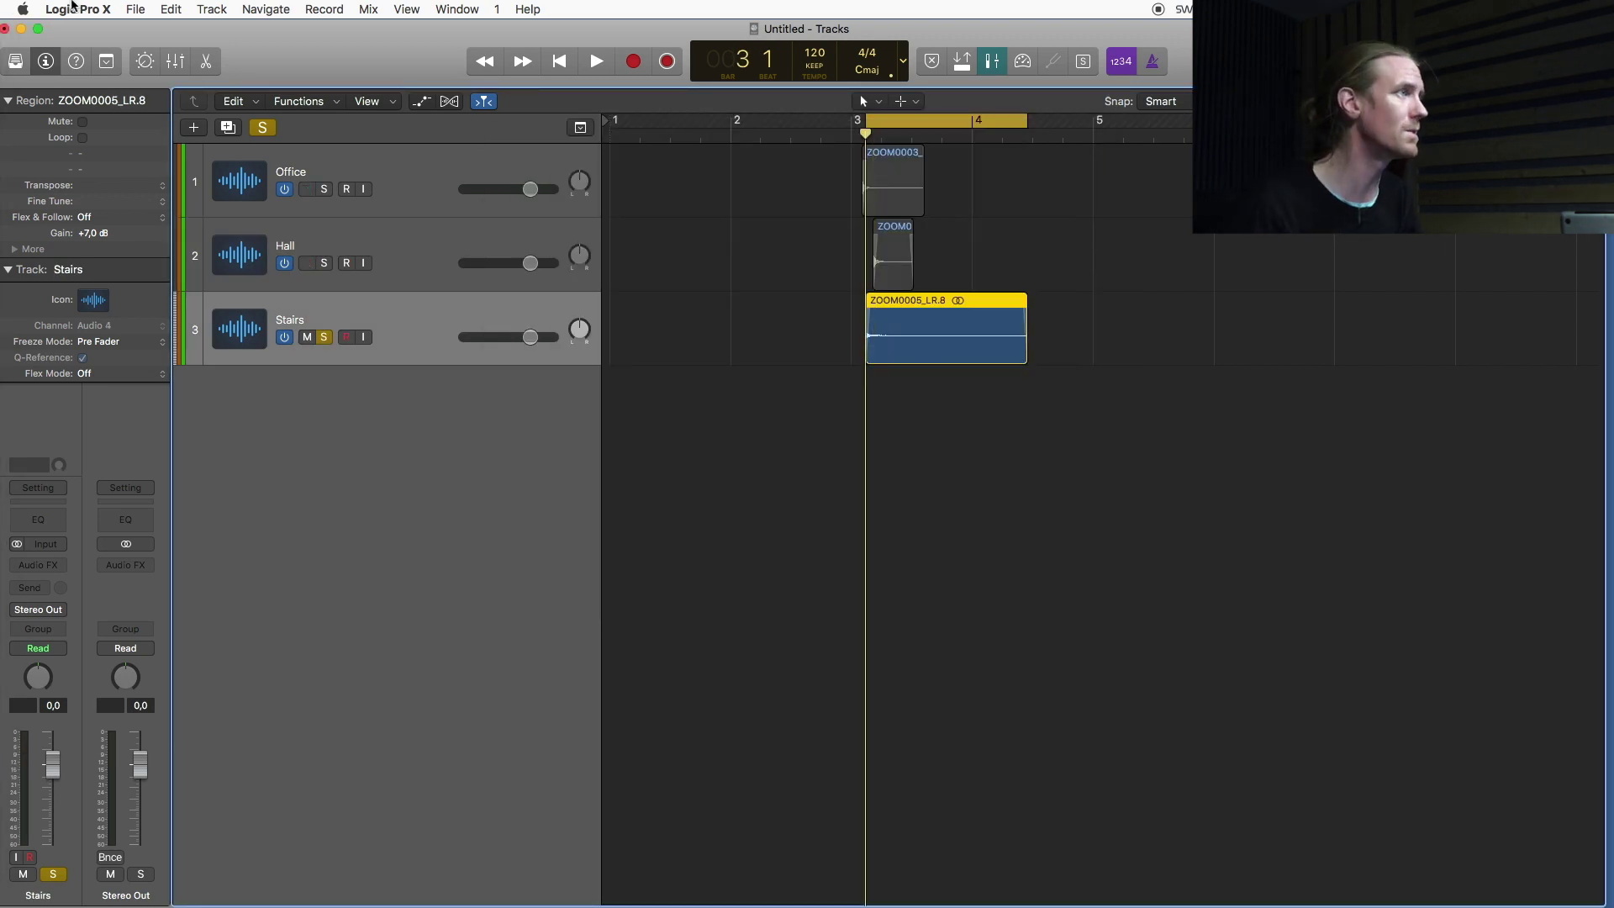
Open the recent project Lucky now while keeping the clap project open
click(140, 10)
mouse_move(283, 78)
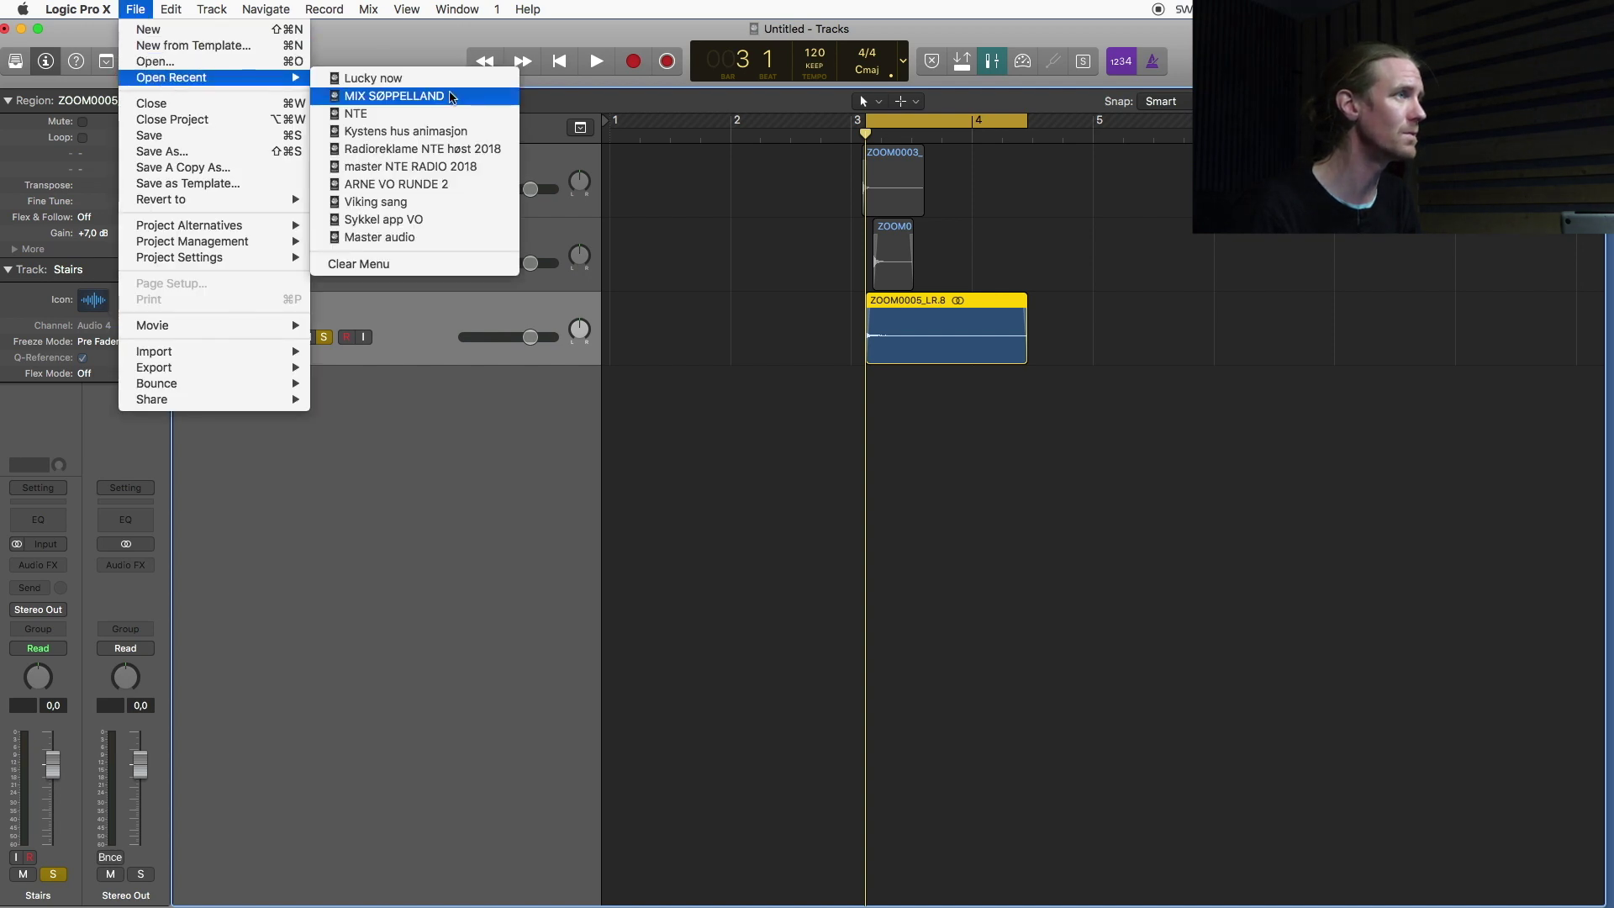
click(427, 88)
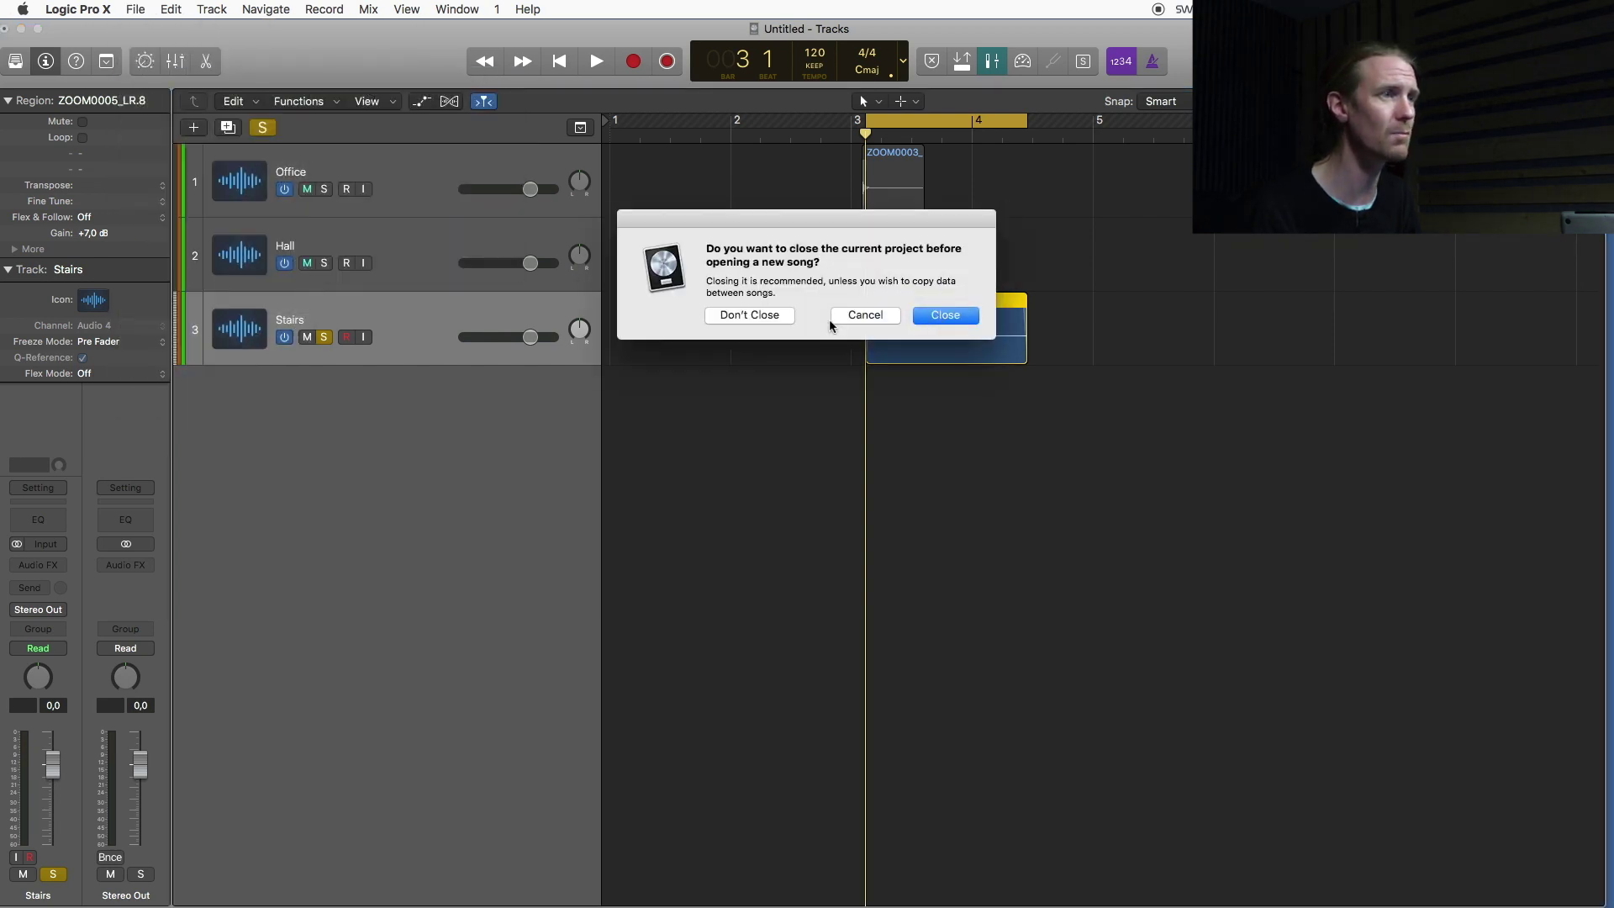
click(740, 316)
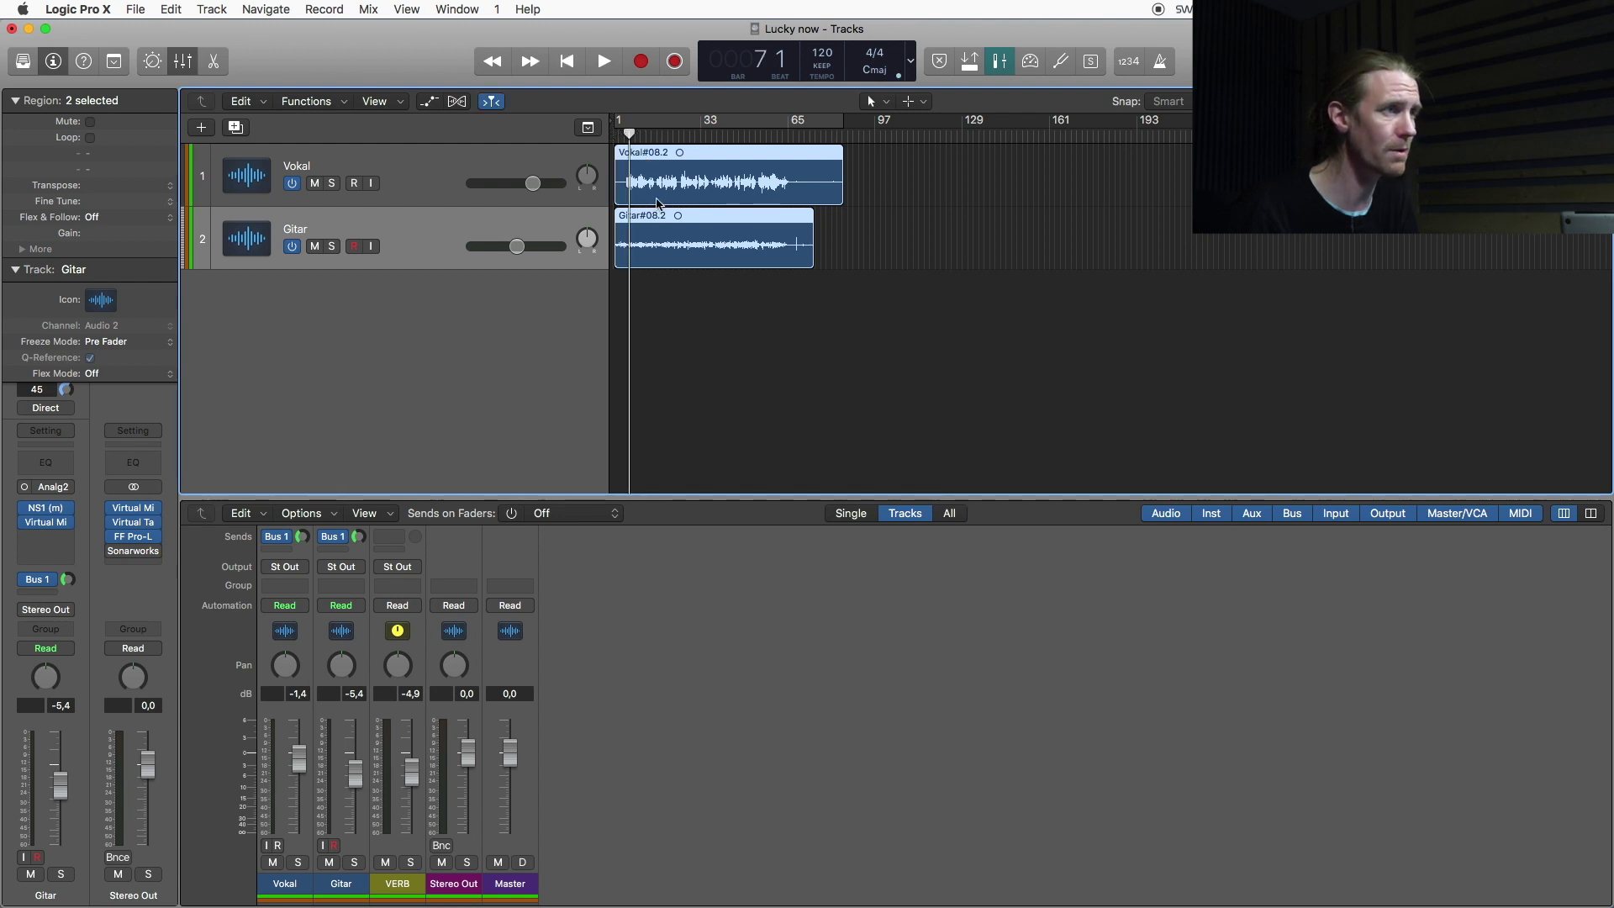
key(space)
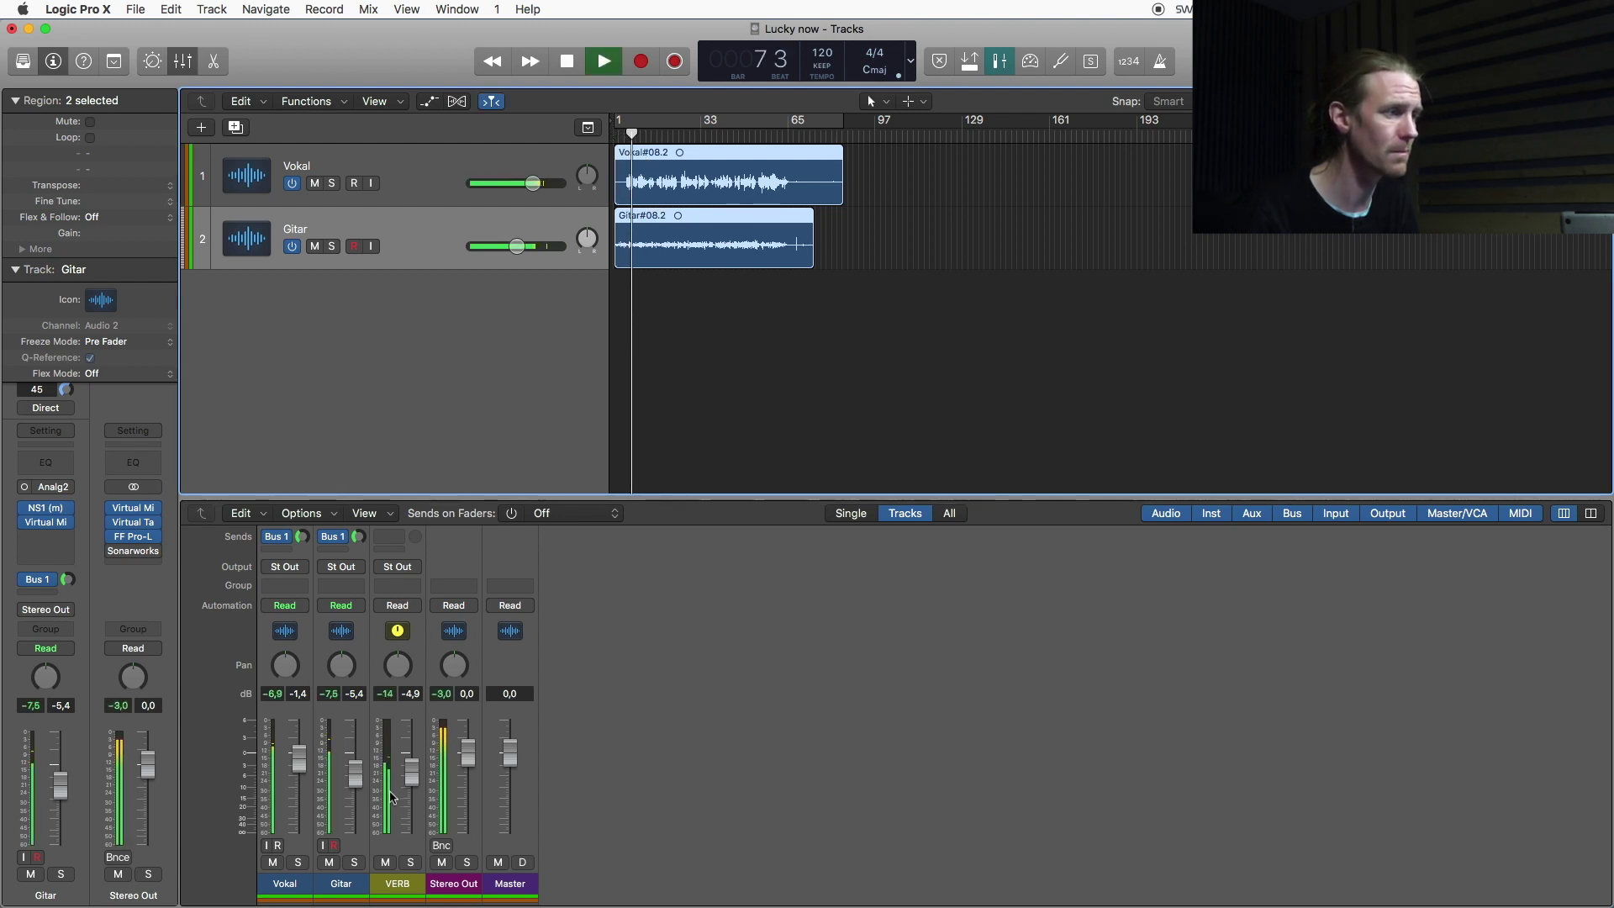
scroll(389, 769, up, 3)
click(397, 705)
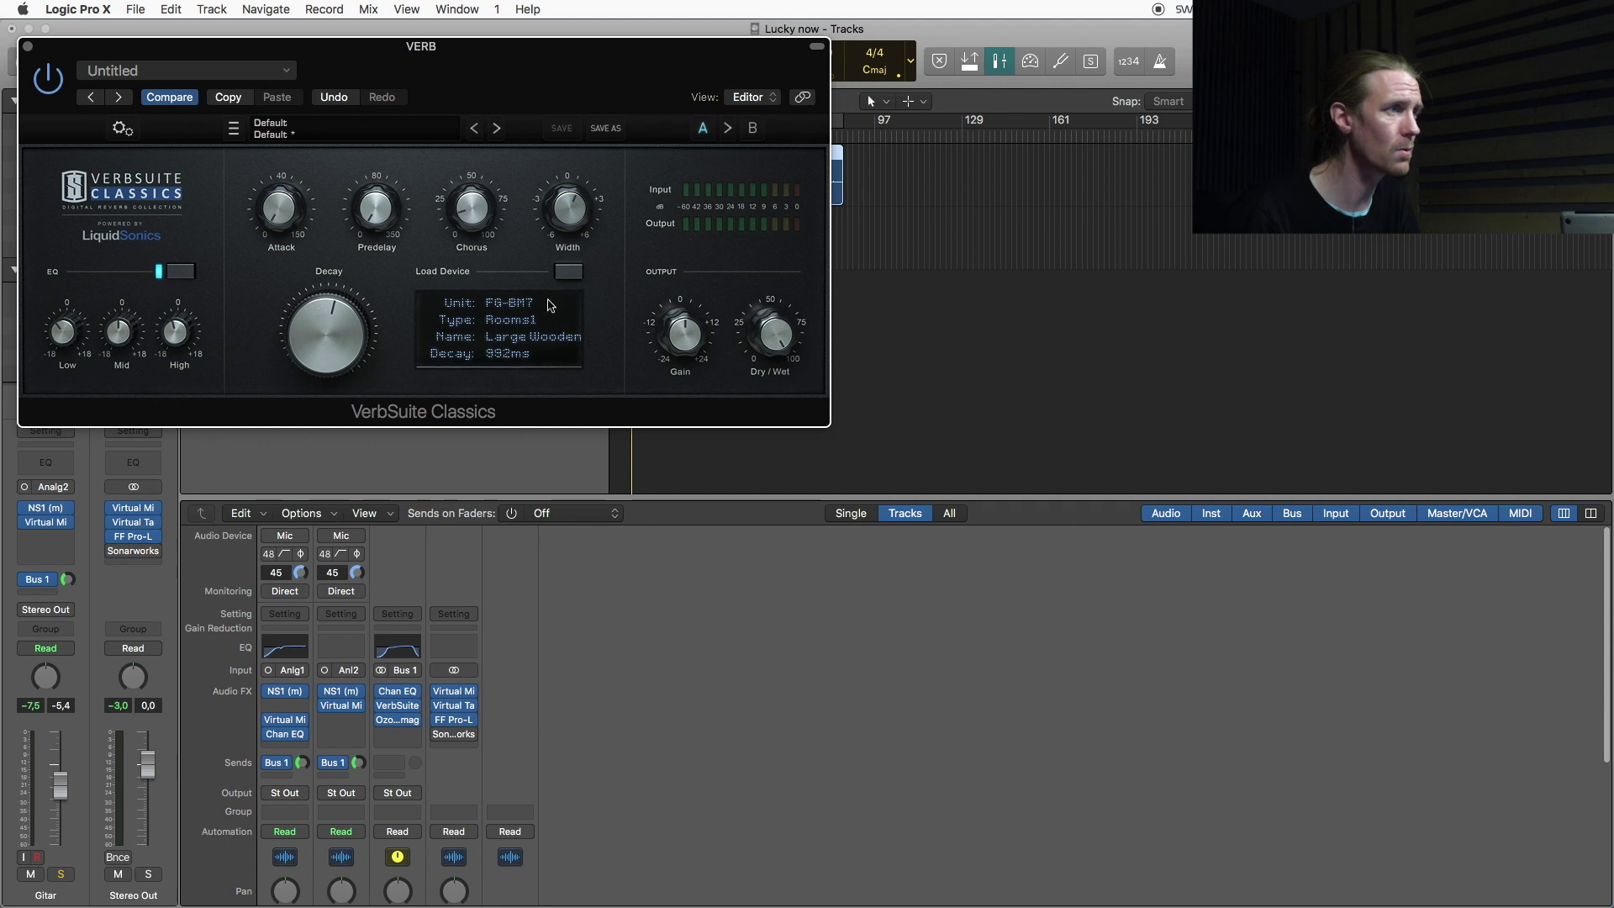
click(28, 46)
scroll(294, 713, down, 3)
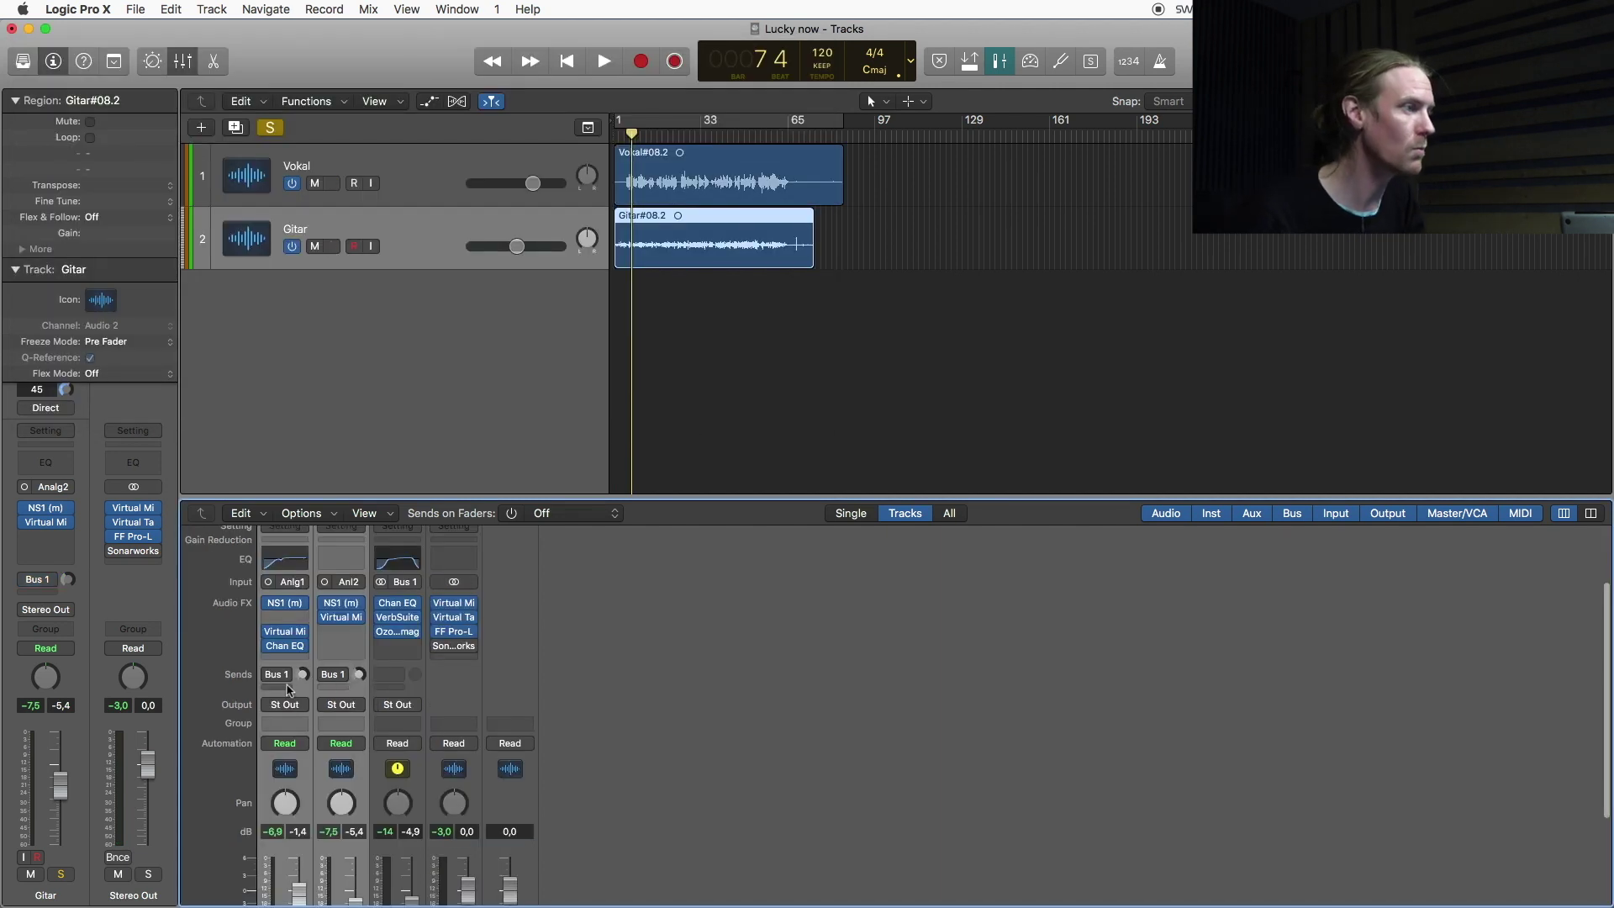
Add a send from the Vokal channel to Bus 2
click(280, 675)
mouse_move(290, 788)
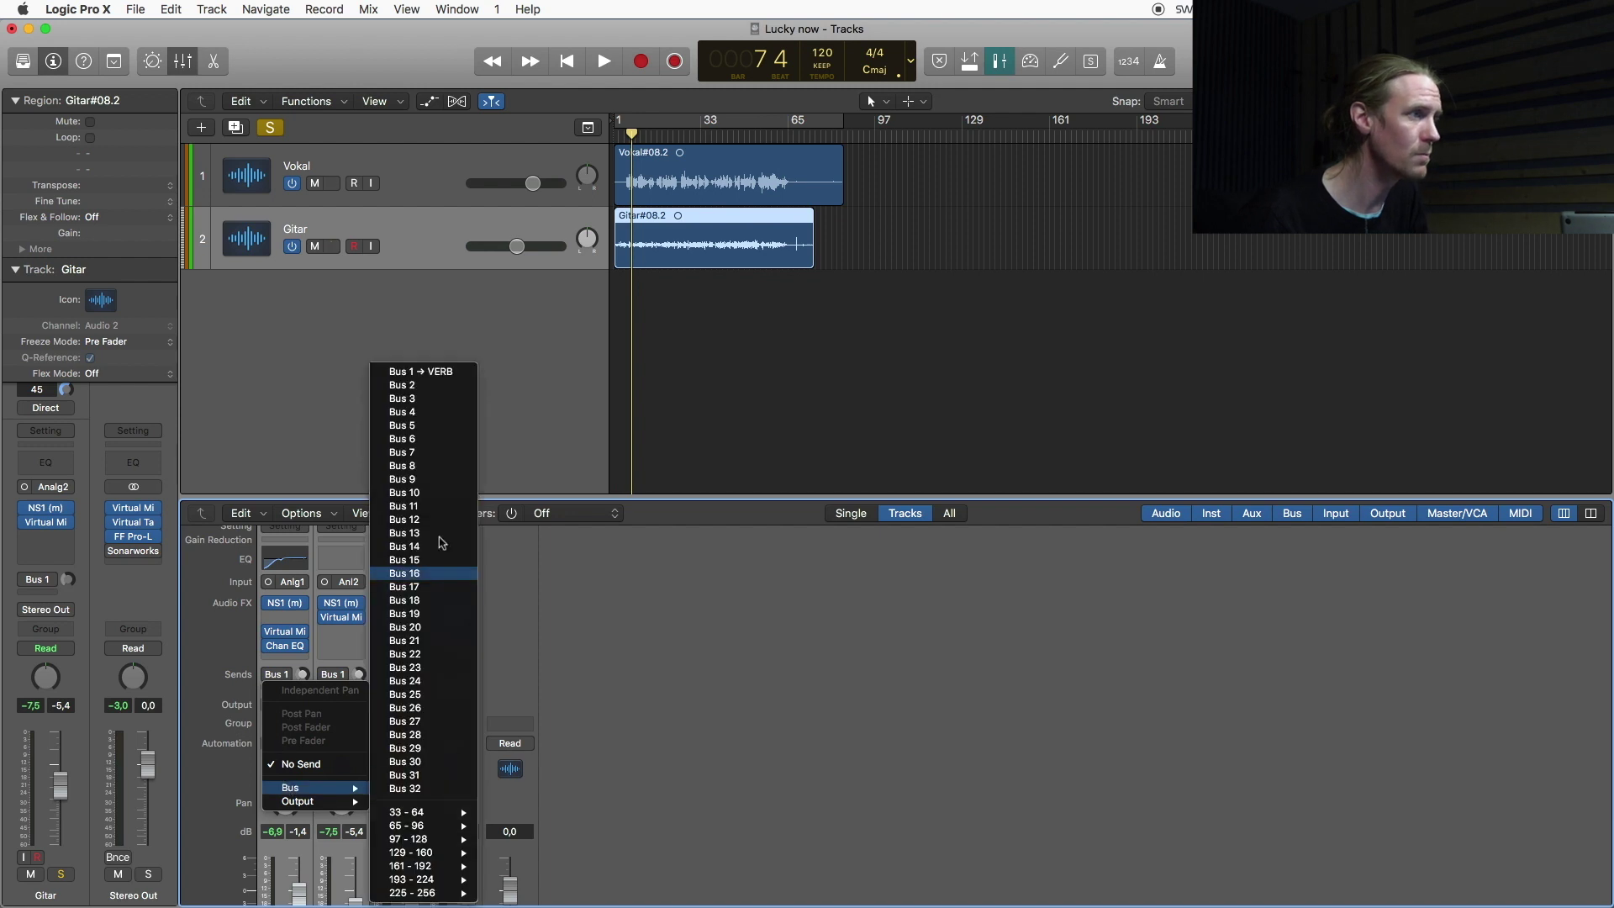
click(408, 385)
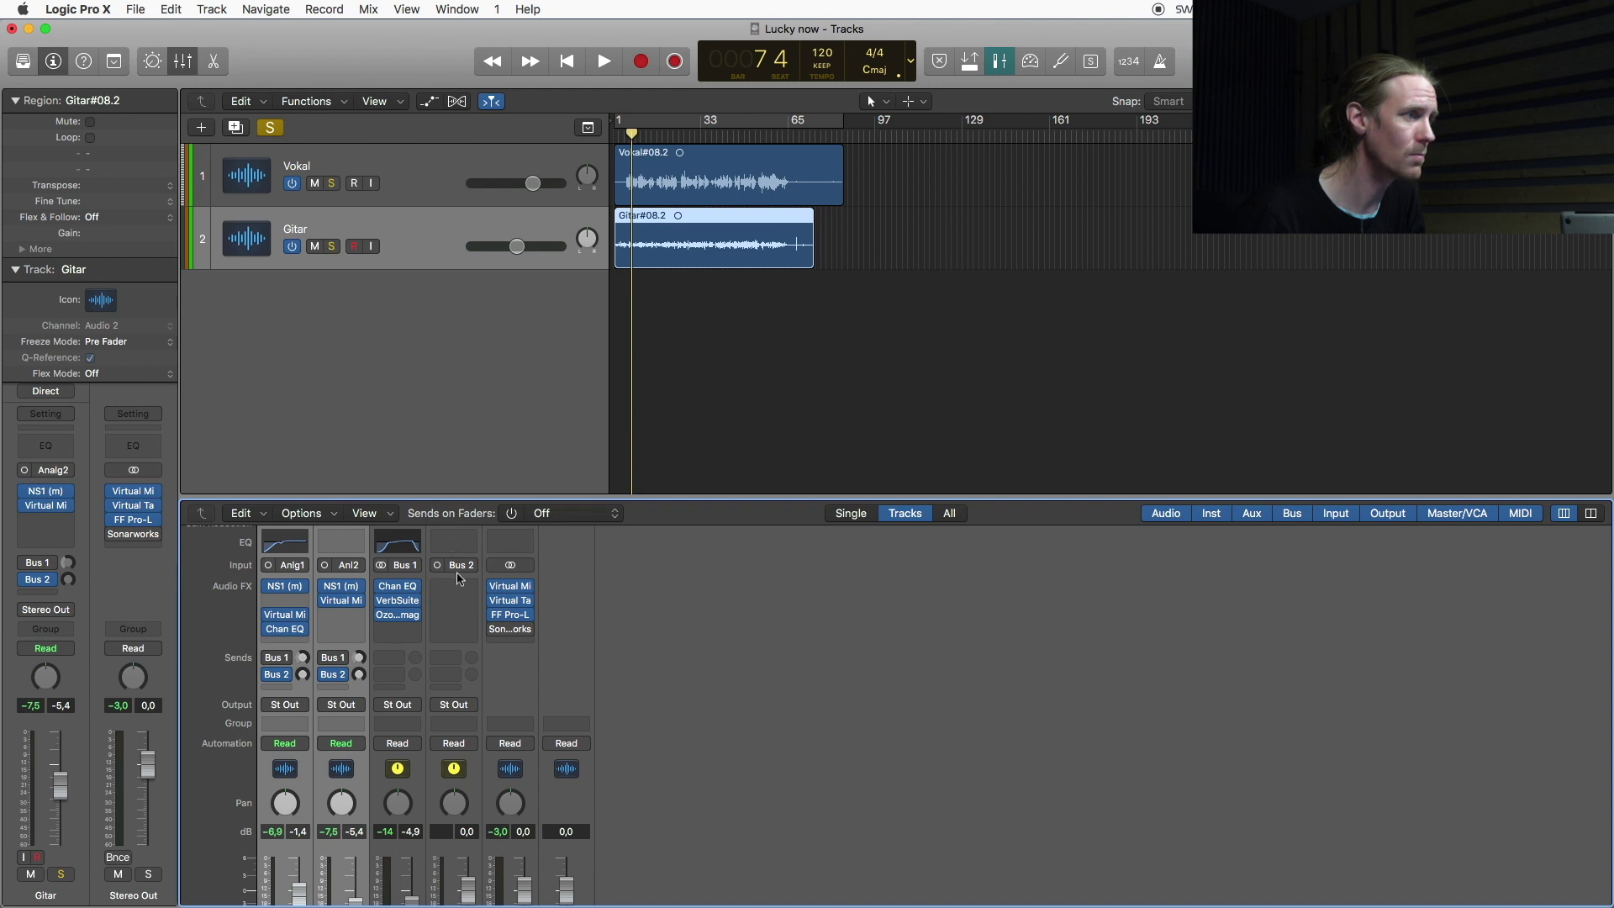
Insert a Channel EQ on the new Aux 2 channel
click(454, 542)
click(454, 601)
click(690, 804)
Insert a Mono->Stereo Space Designer after the Channel EQ on Aux 2, closing the plug-in windows
click(497, 631)
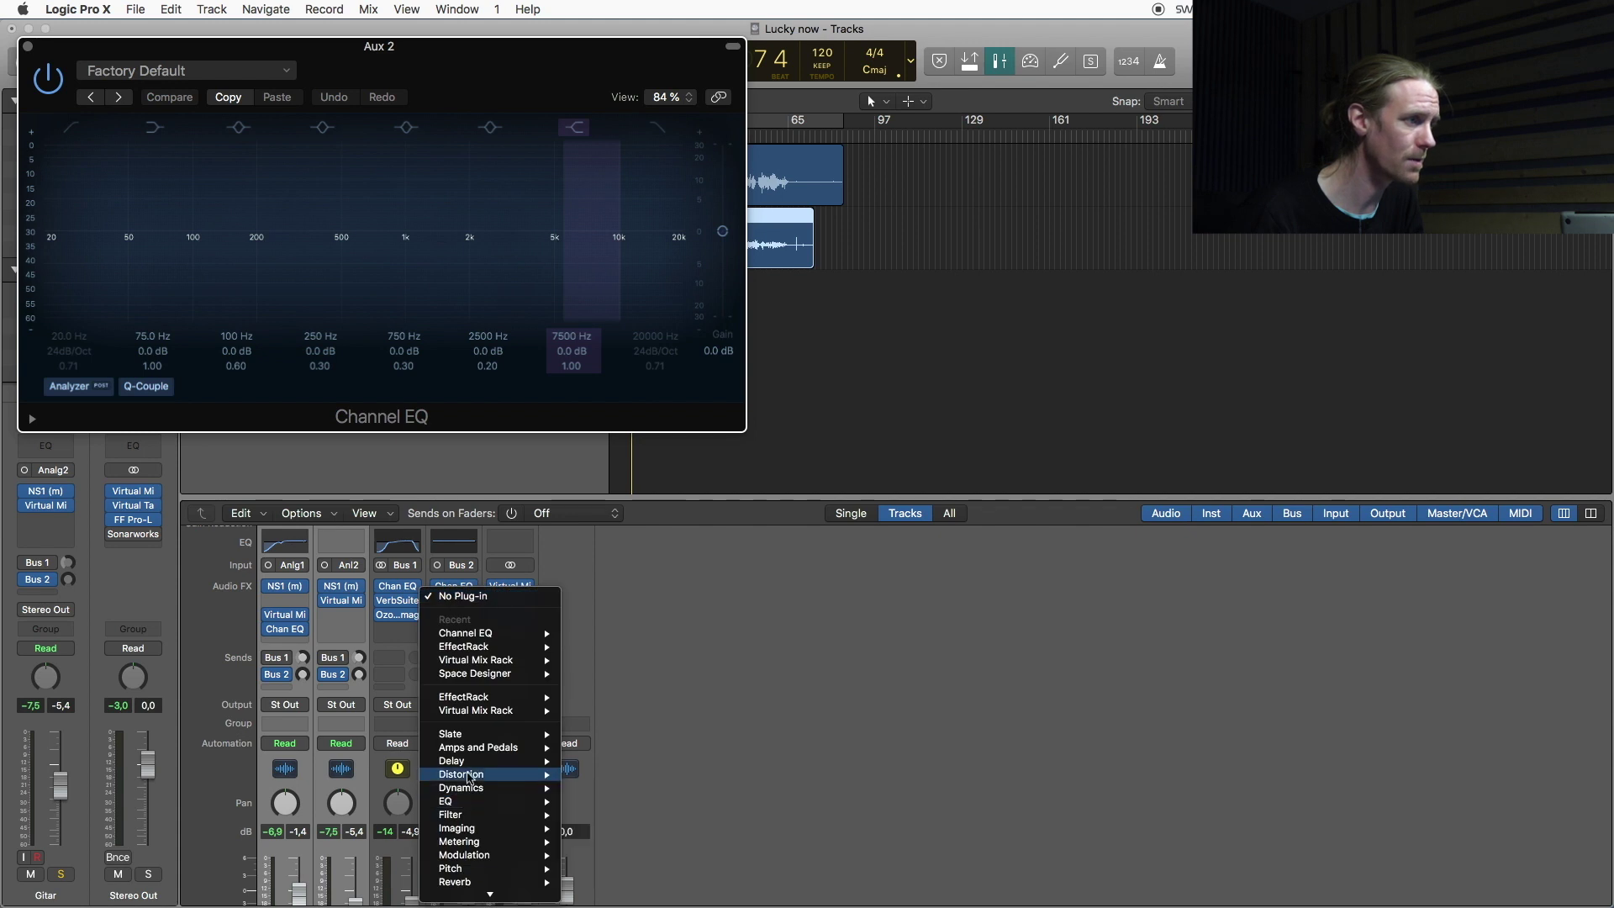
mouse_move(464, 831)
mouse_move(469, 881)
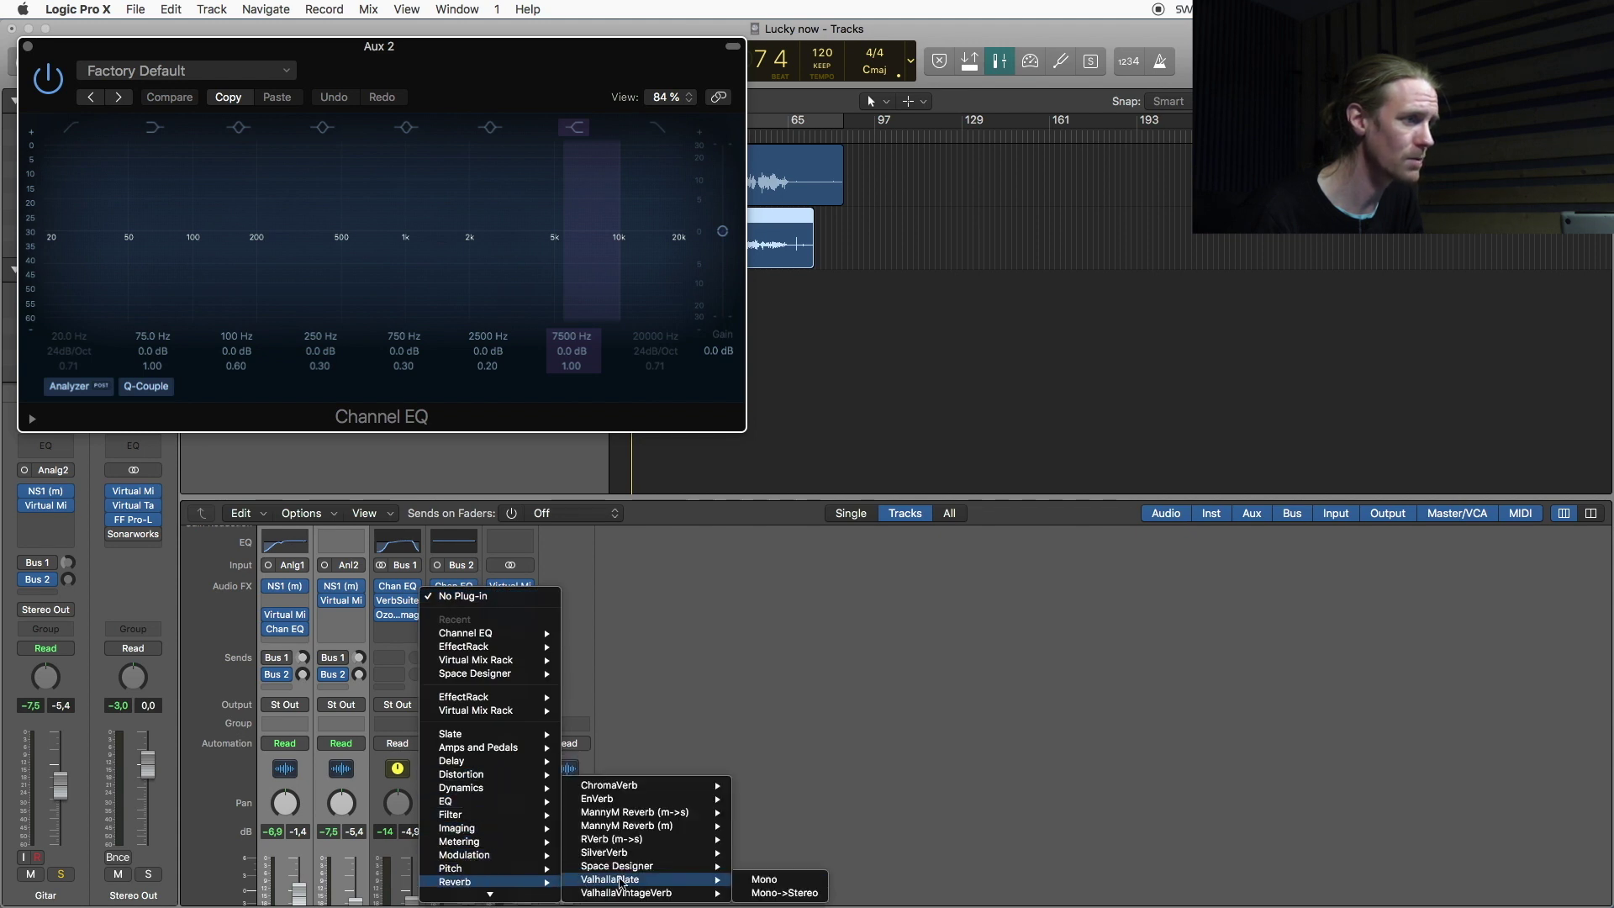
mouse_move(639, 866)
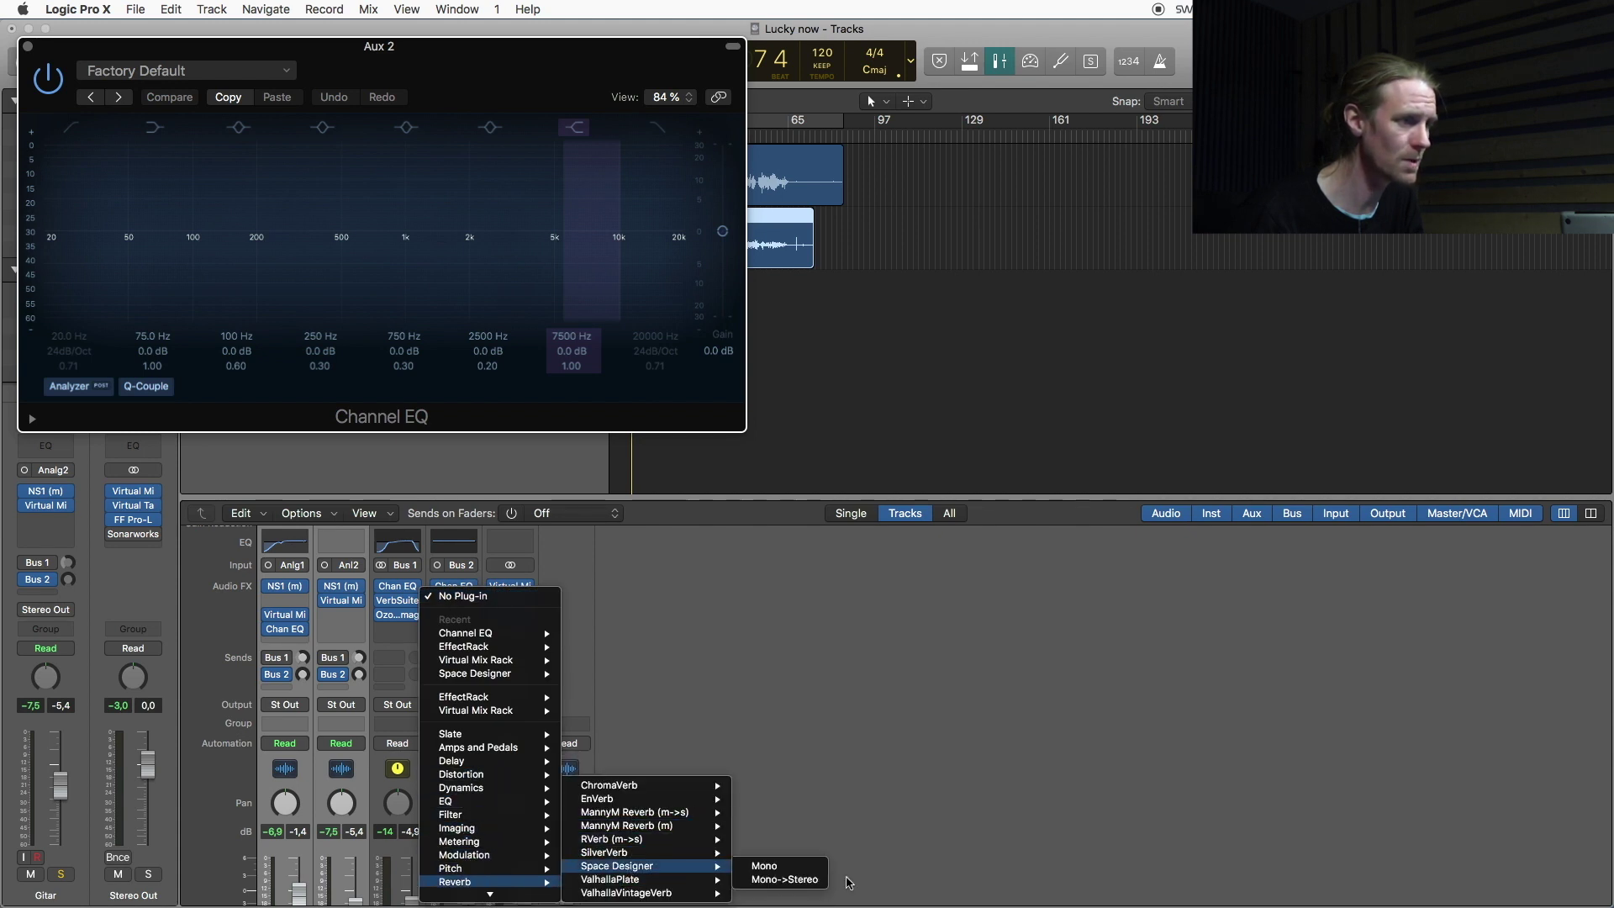
click(814, 880)
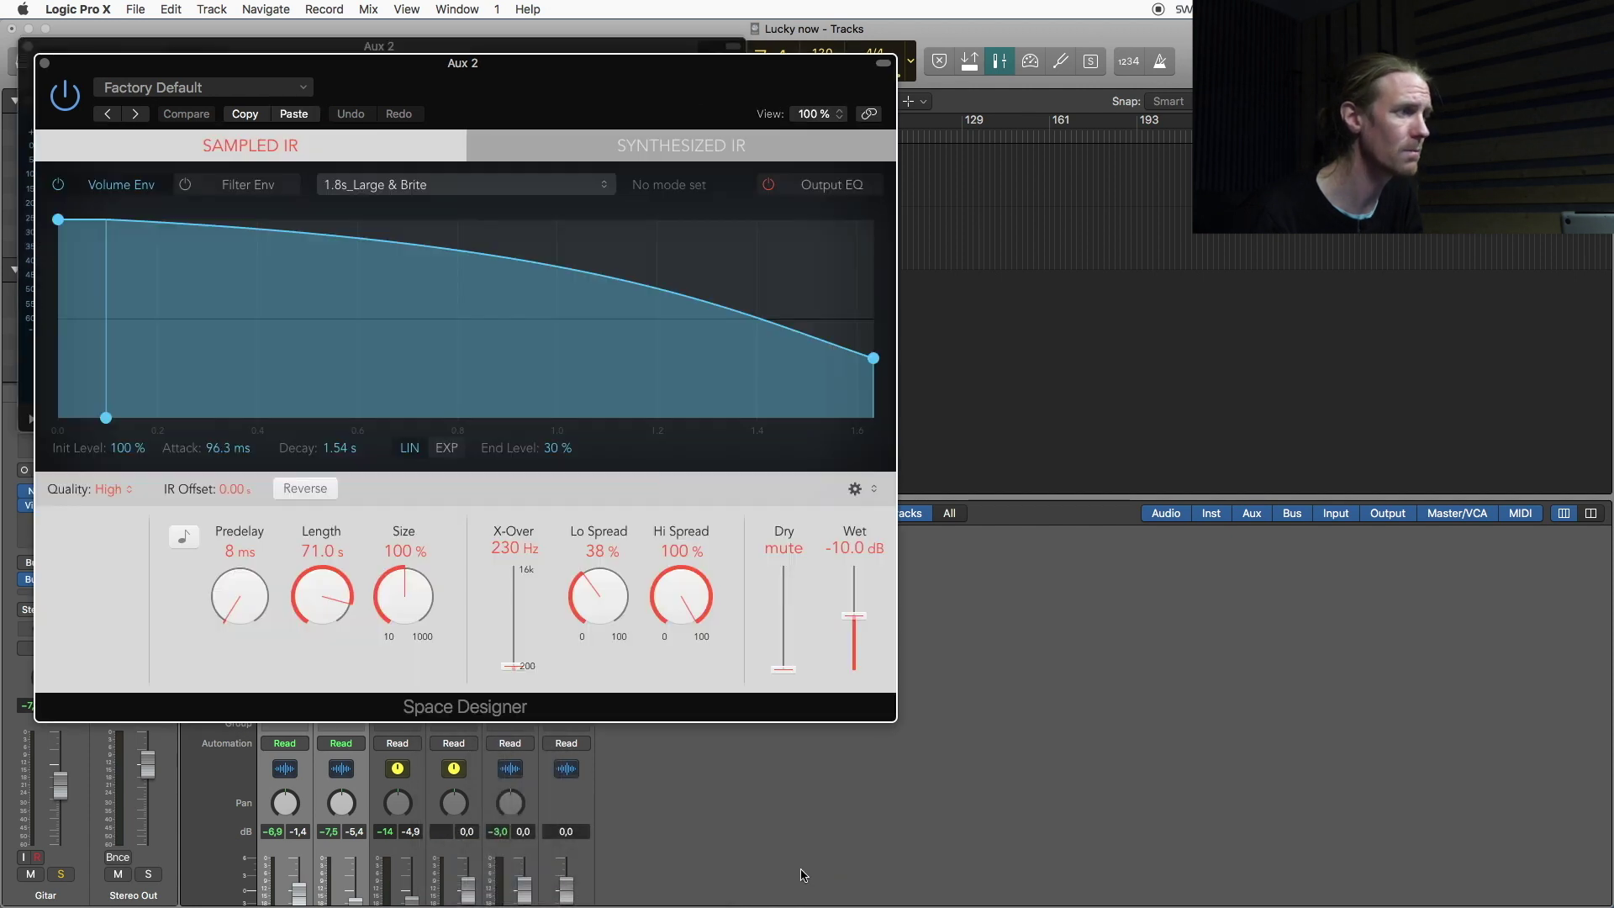
click(45, 65)
click(28, 47)
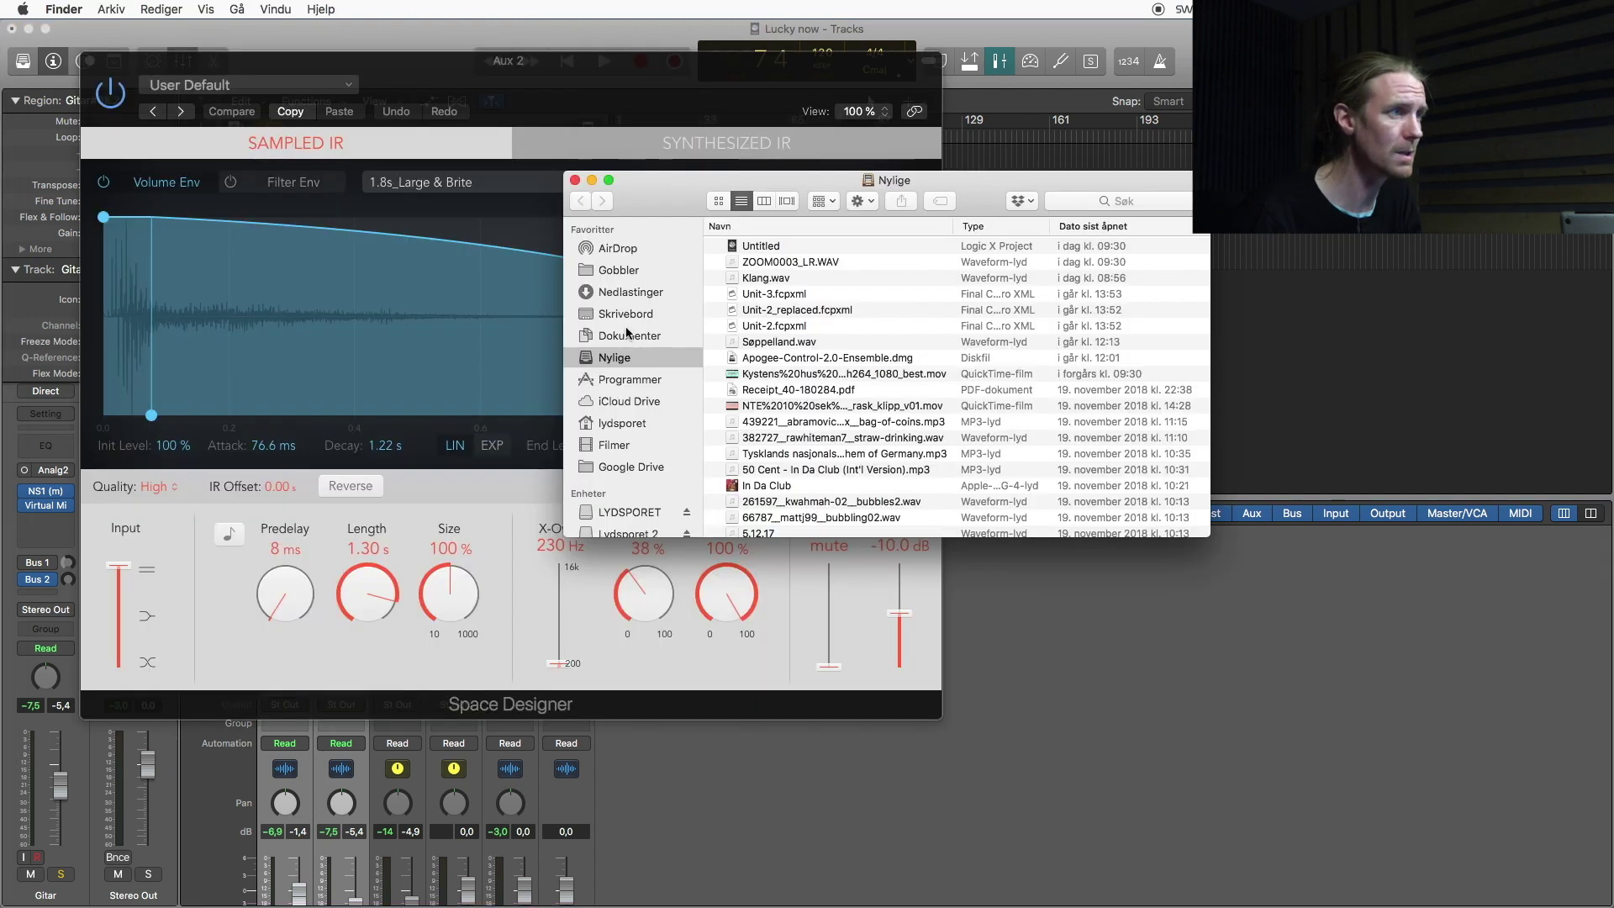
Load 1.wav from Desktop > Reverbs into Space Designer as its impulse response
click(622, 316)
double_click(755, 249)
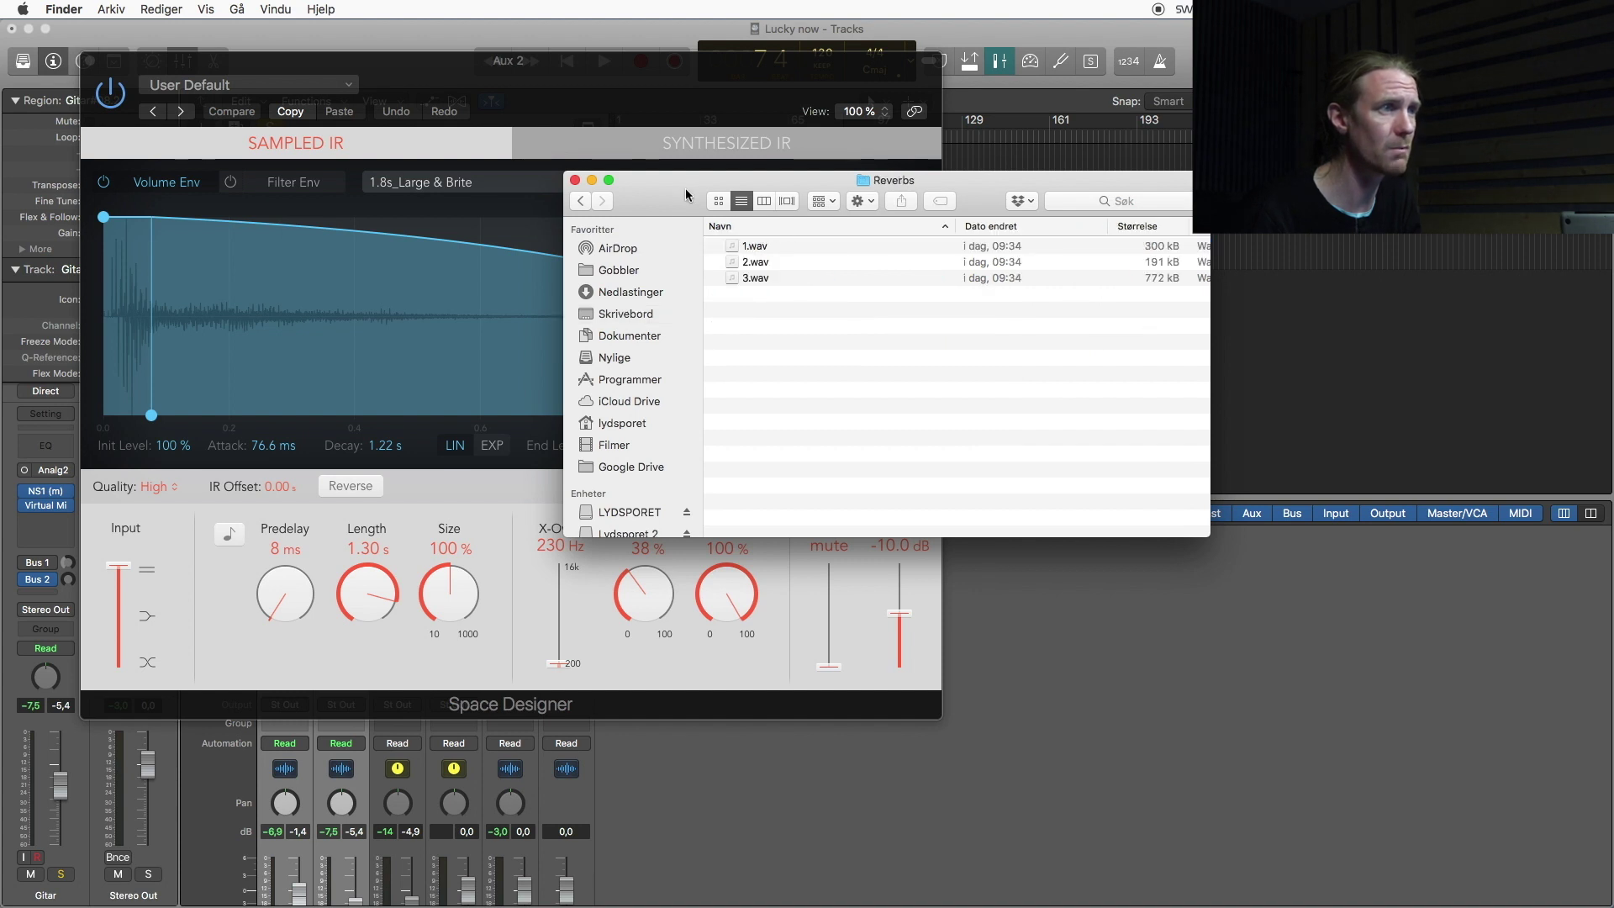
drag(694, 200, 1116, 155)
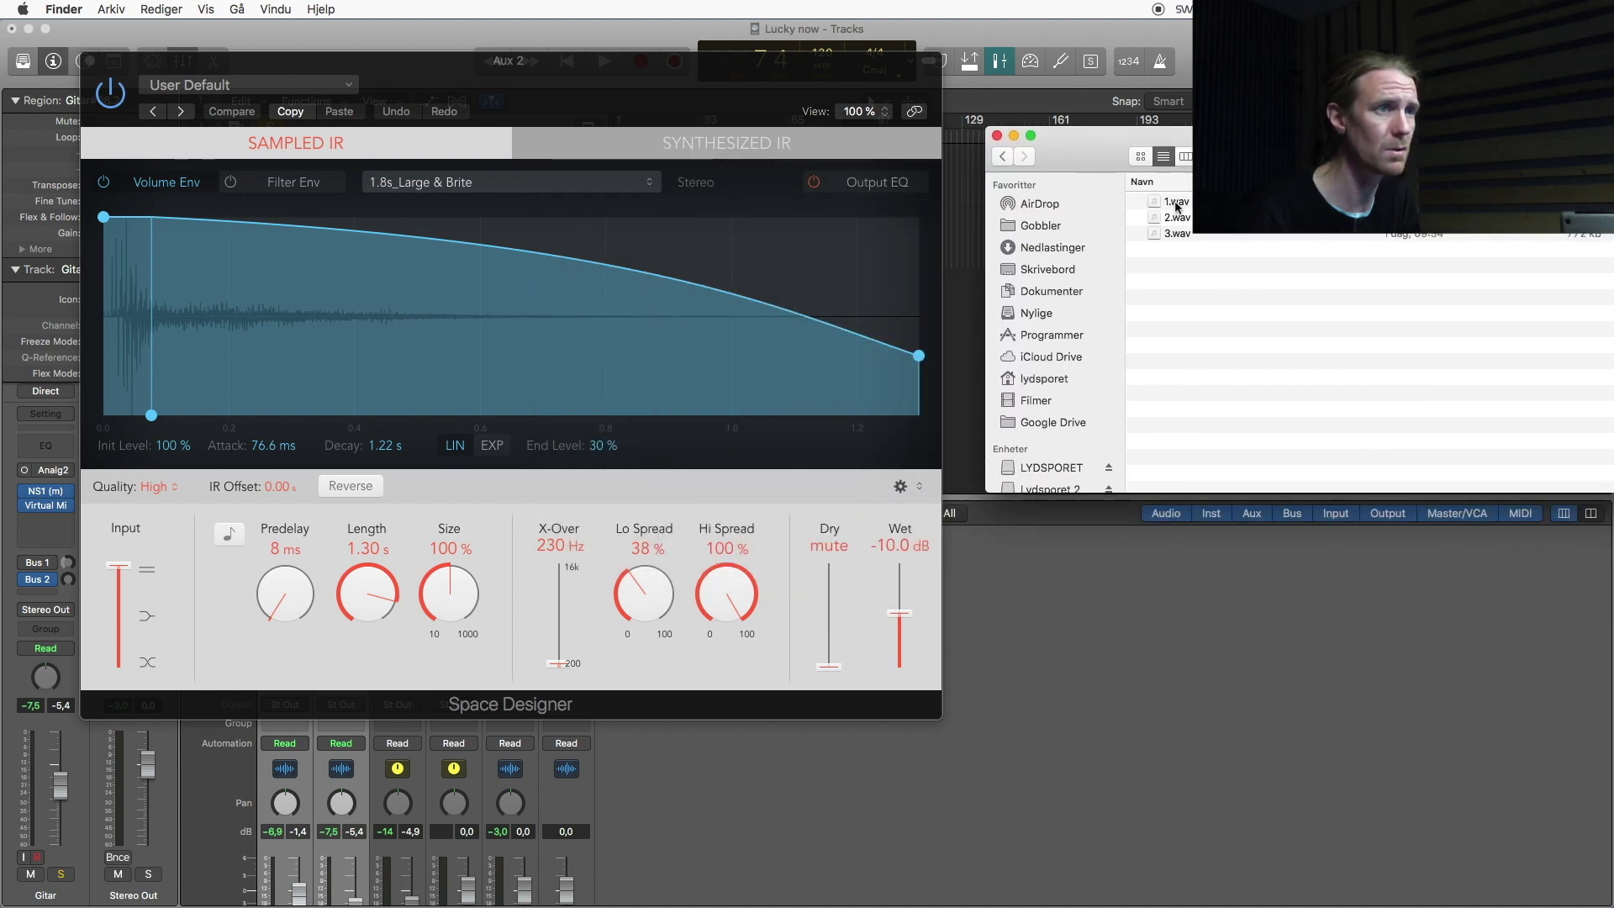
drag(1177, 206, 227, 361)
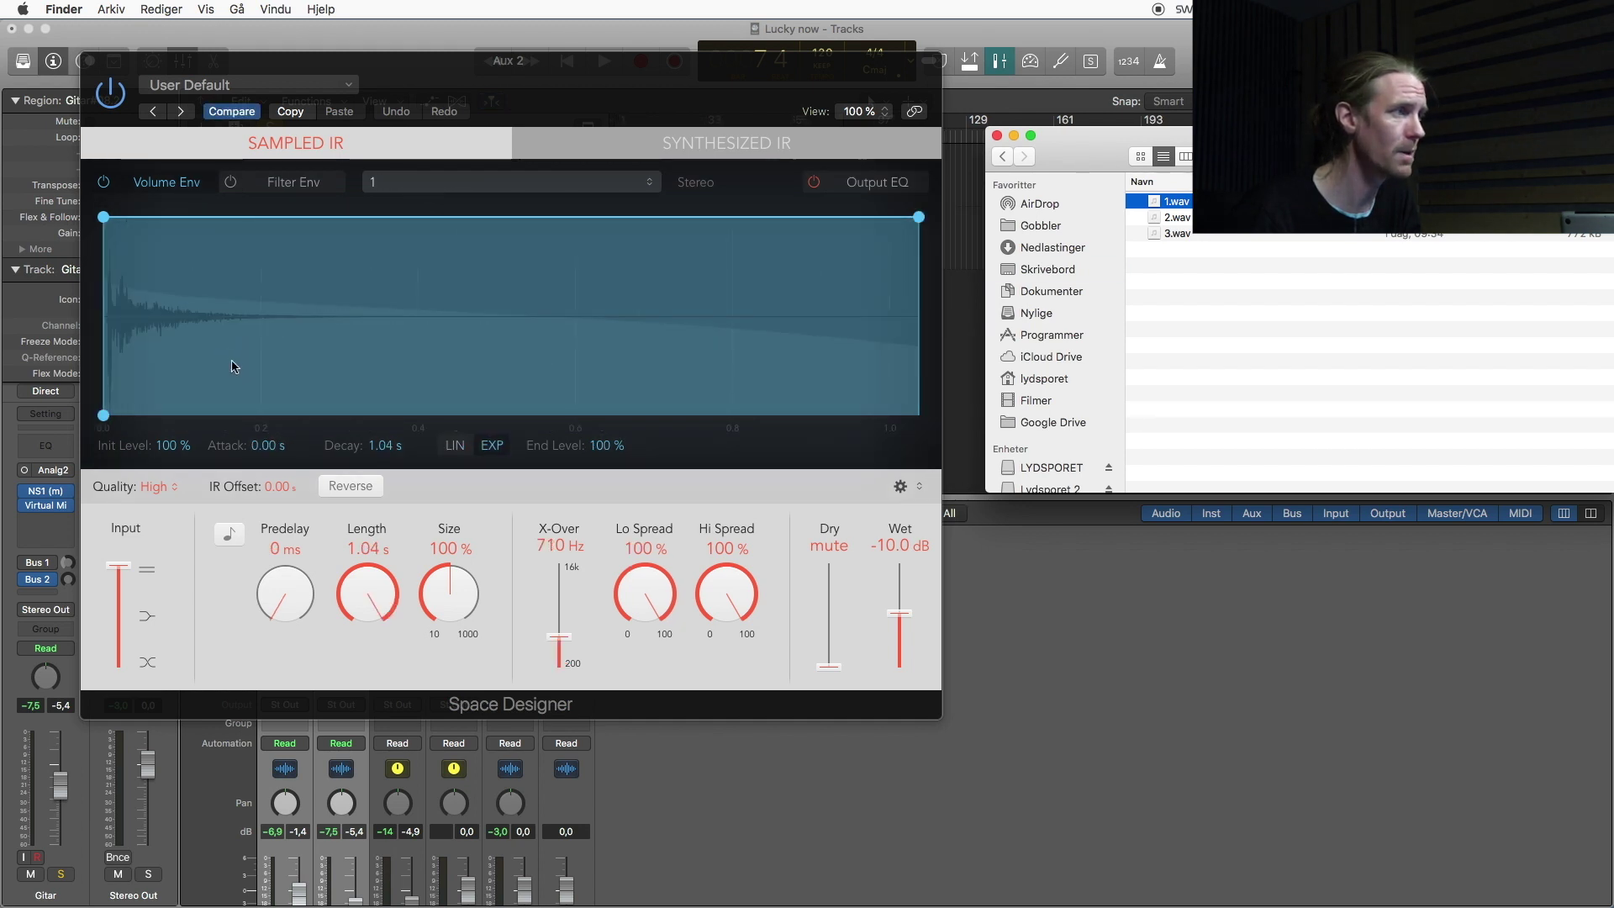
drag(389, 65, 1063, 93)
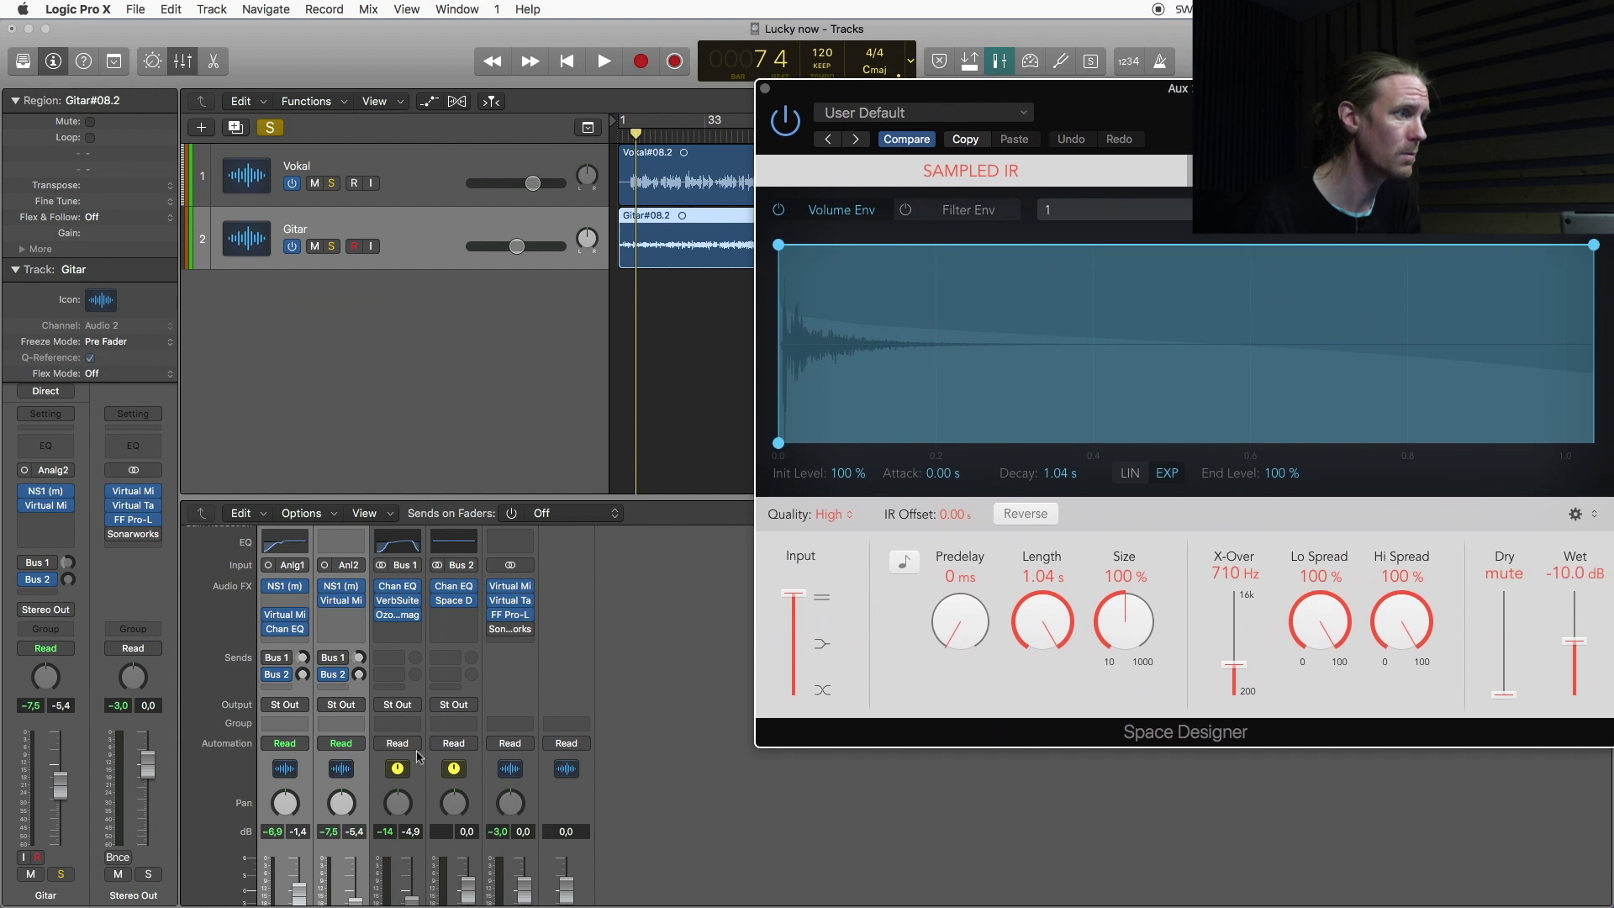
Show Bus 2 sends on the faders, unmute Aux 2 and raise the guitar send
right_click(303, 682)
click(395, 803)
key(space)
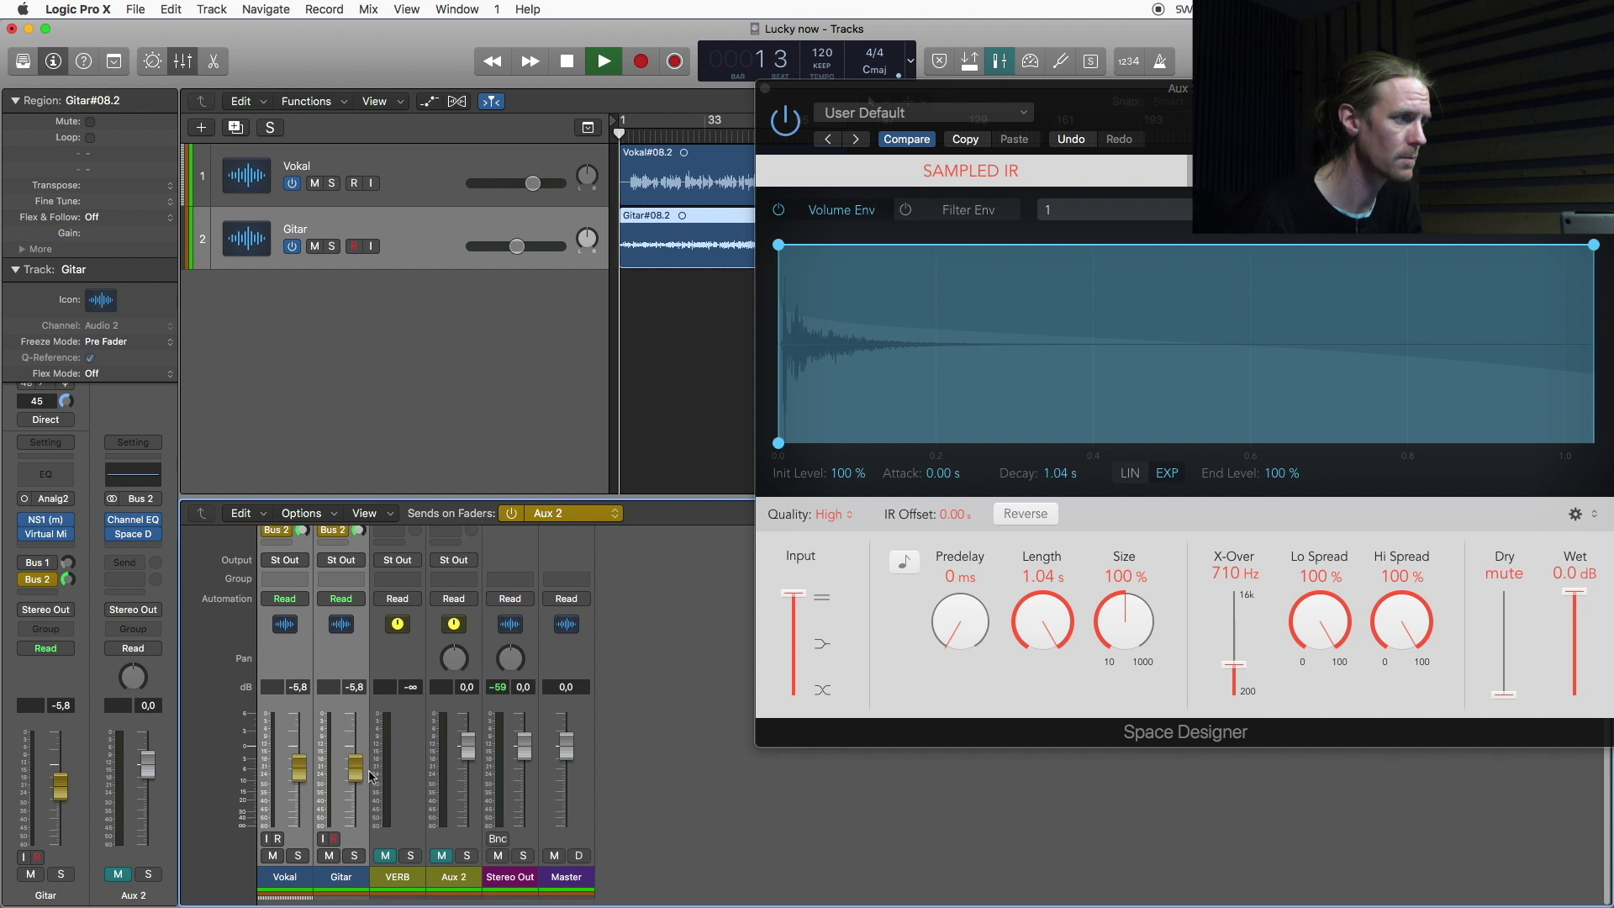
click(441, 855)
drag(356, 809, 357, 799)
key(space)
key(Return)
key(space)
drag(1054, 120, 874, 104)
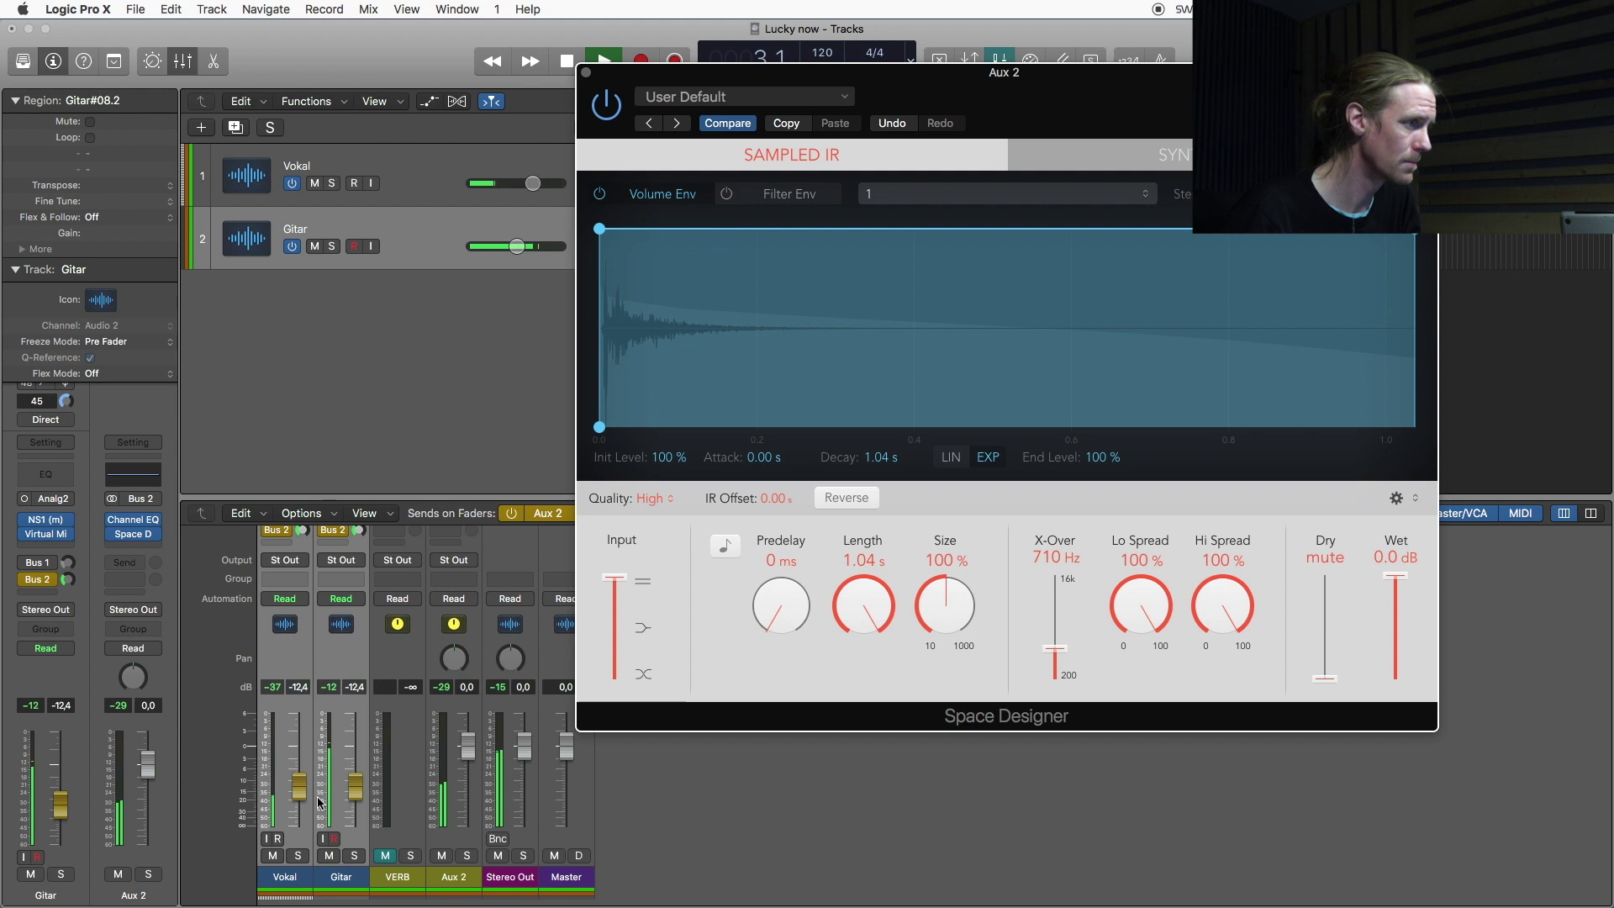
drag(303, 792, 300, 785)
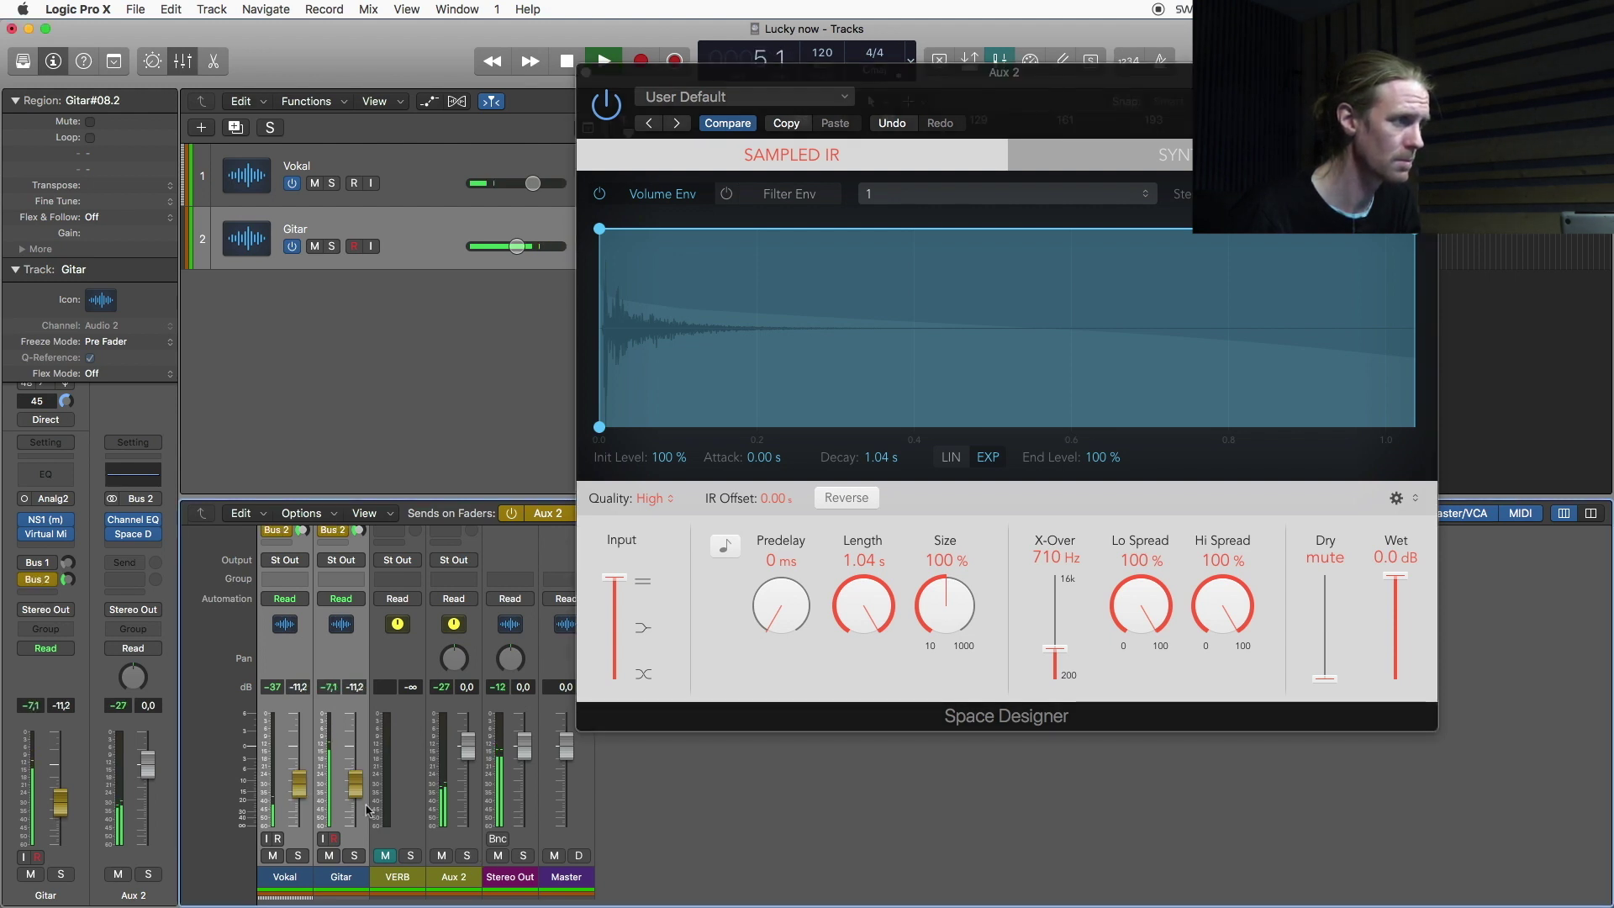
Lower the vocal send to -13.4 and compare the song with Aux 2 muted and unmuted
click(299, 786)
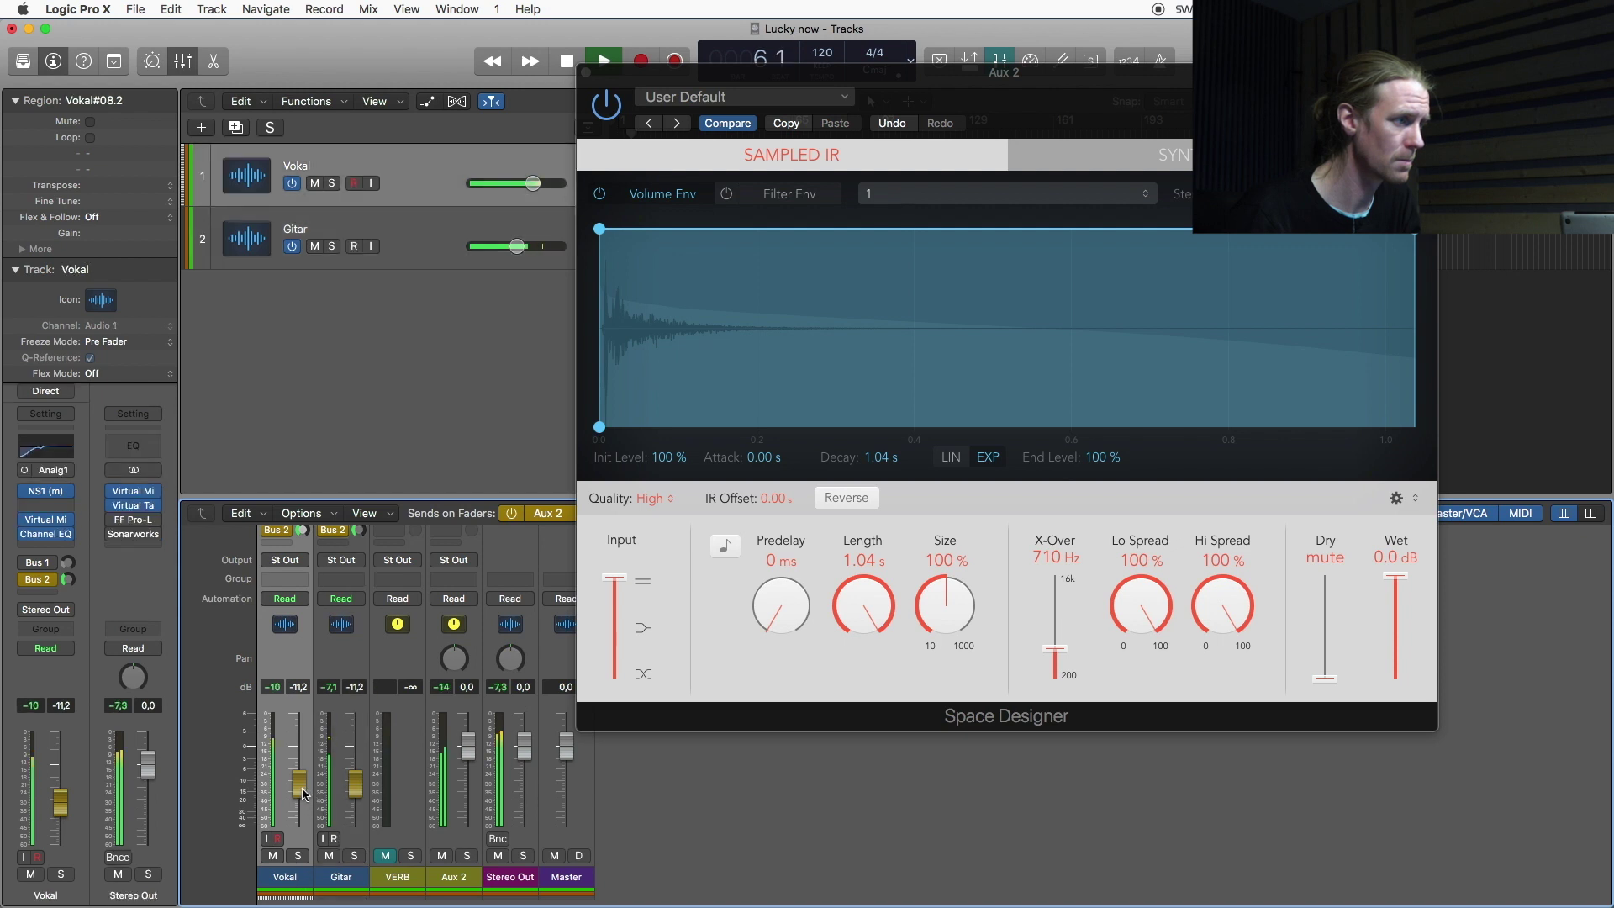
drag(299, 786, 360, 805)
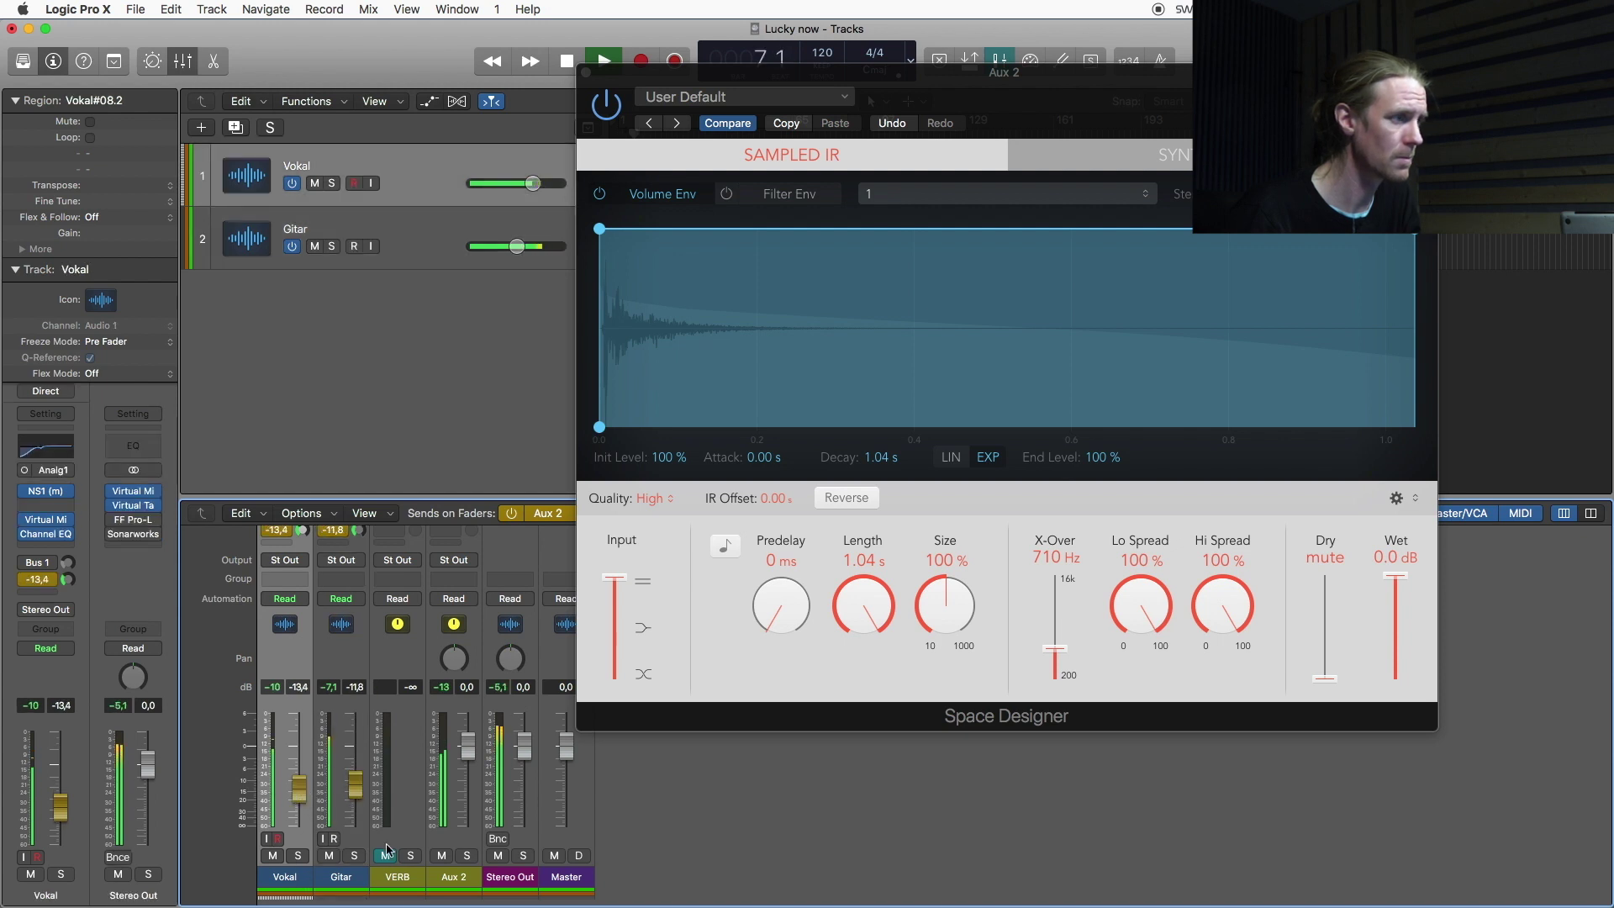
click(443, 857)
click(443, 857)
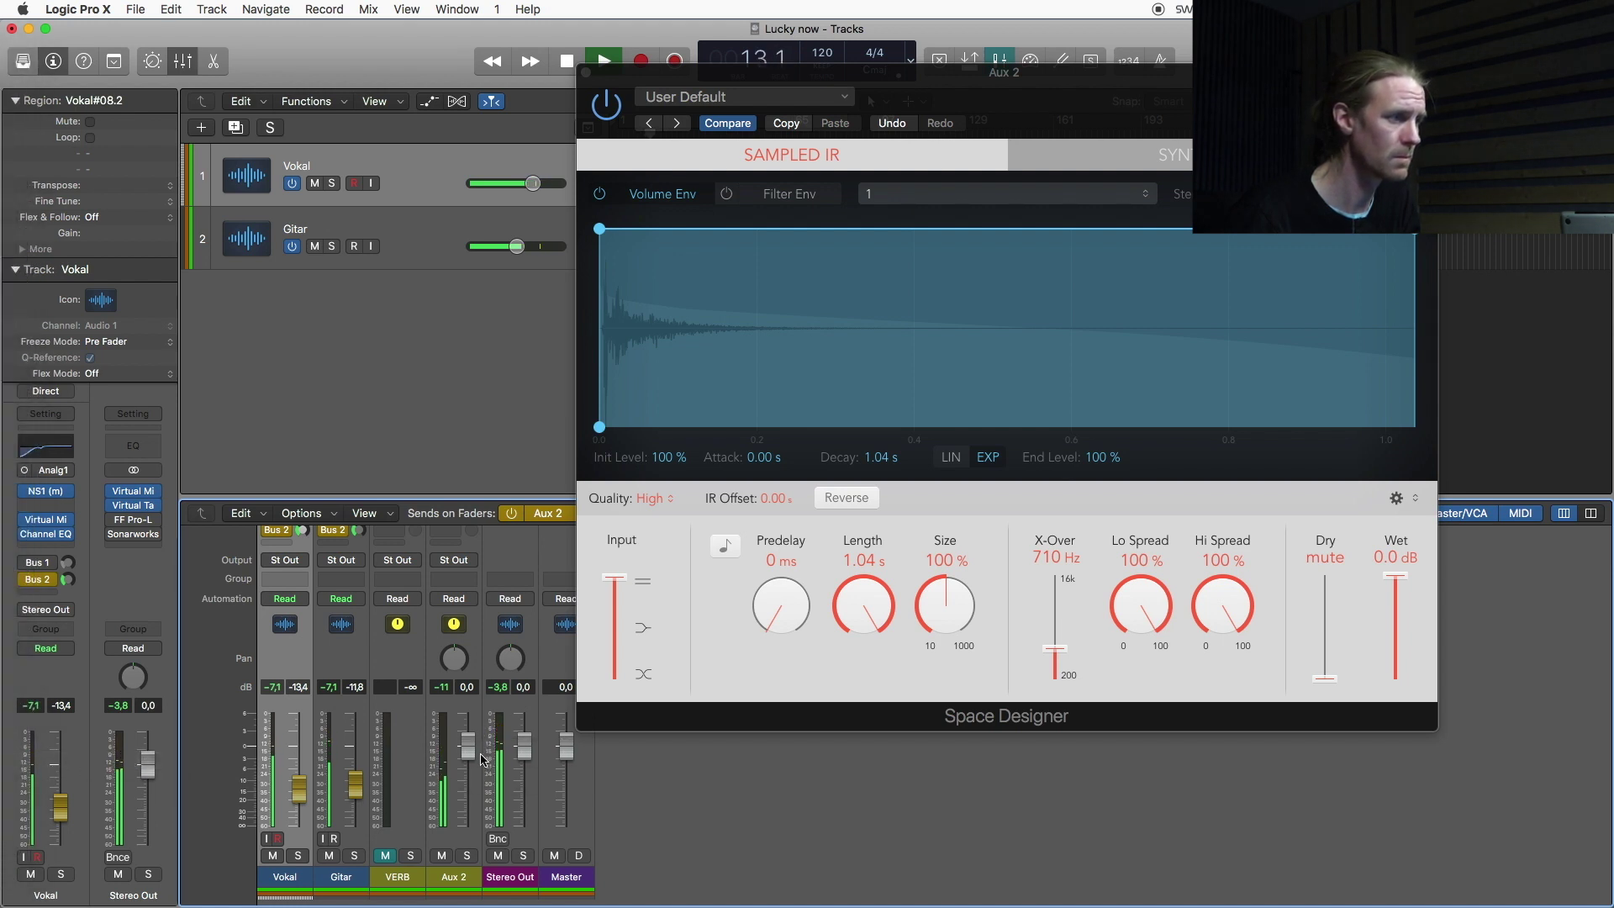
key(space)
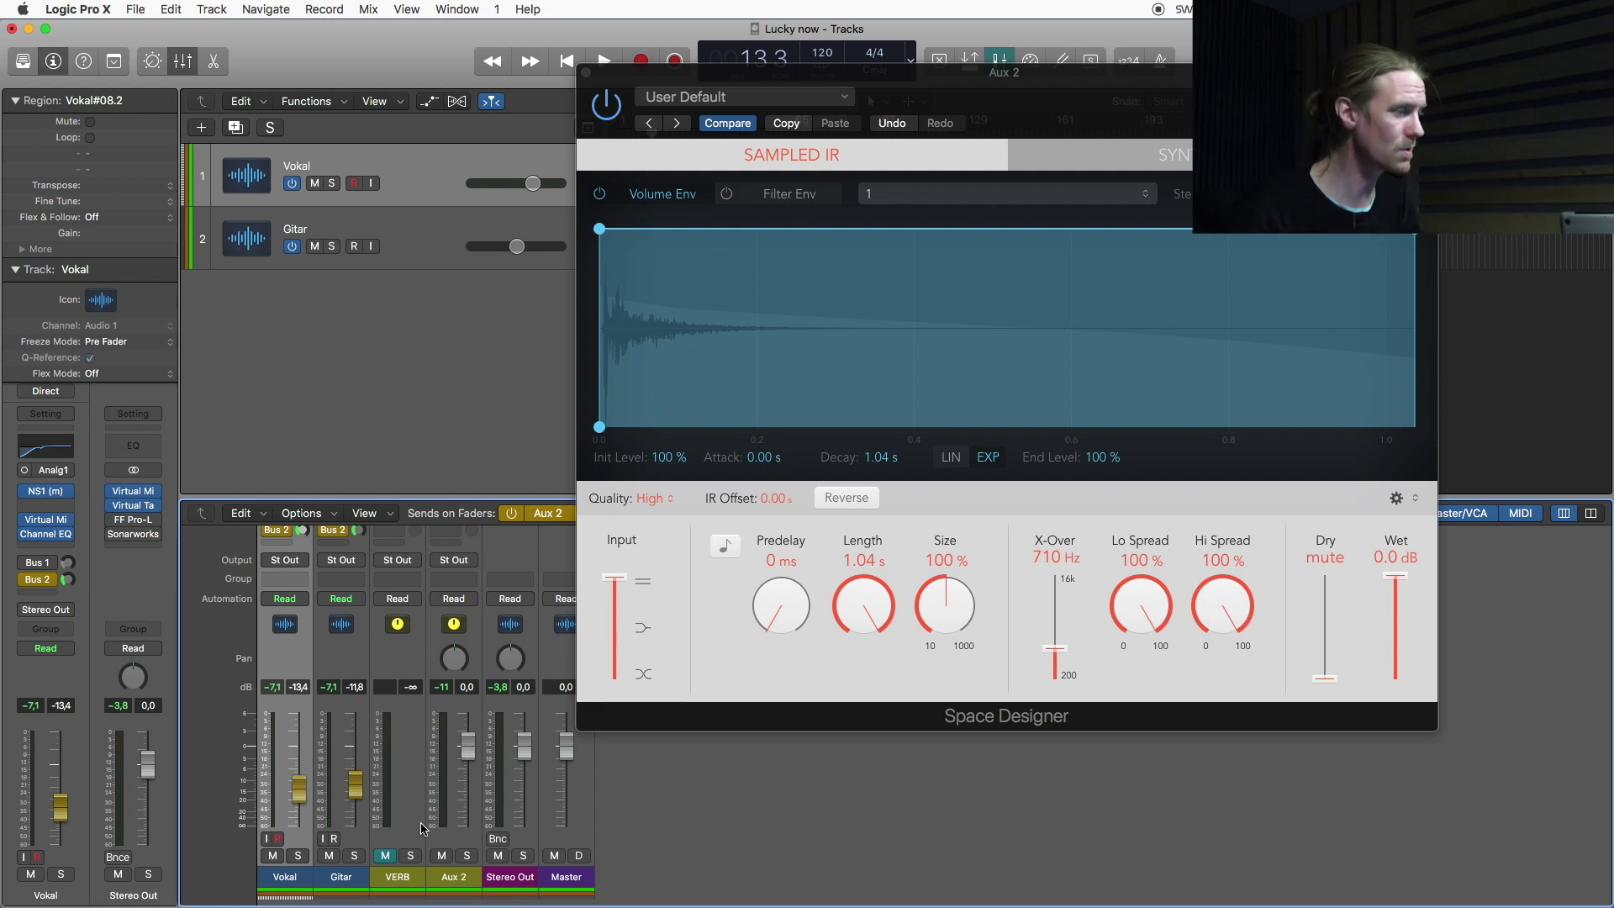
key(space)
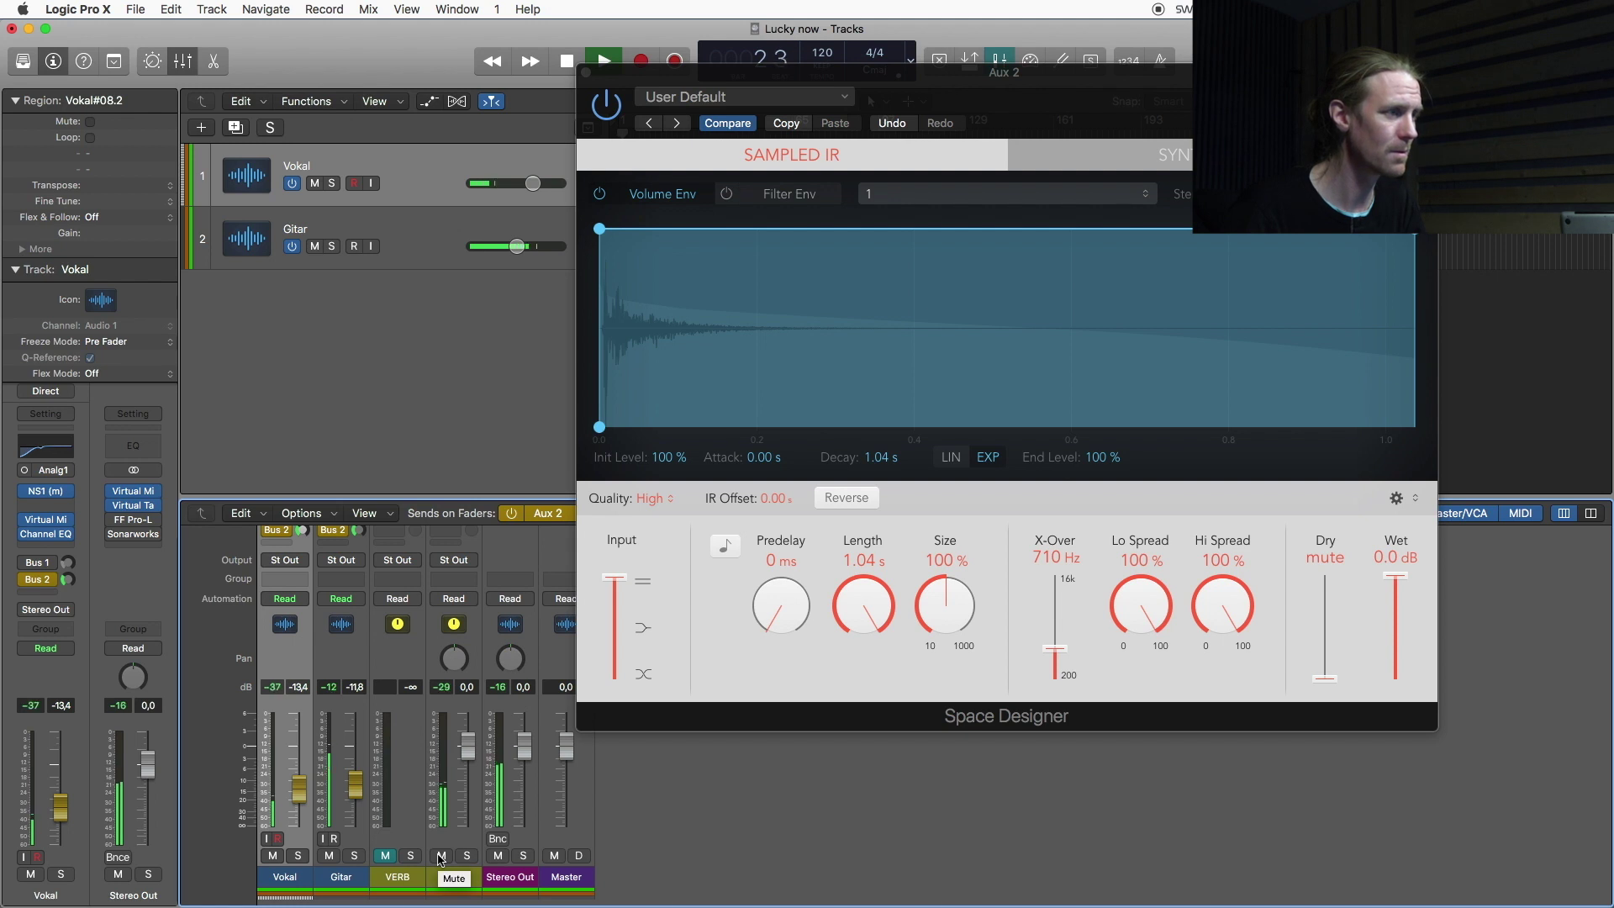
click(440, 856)
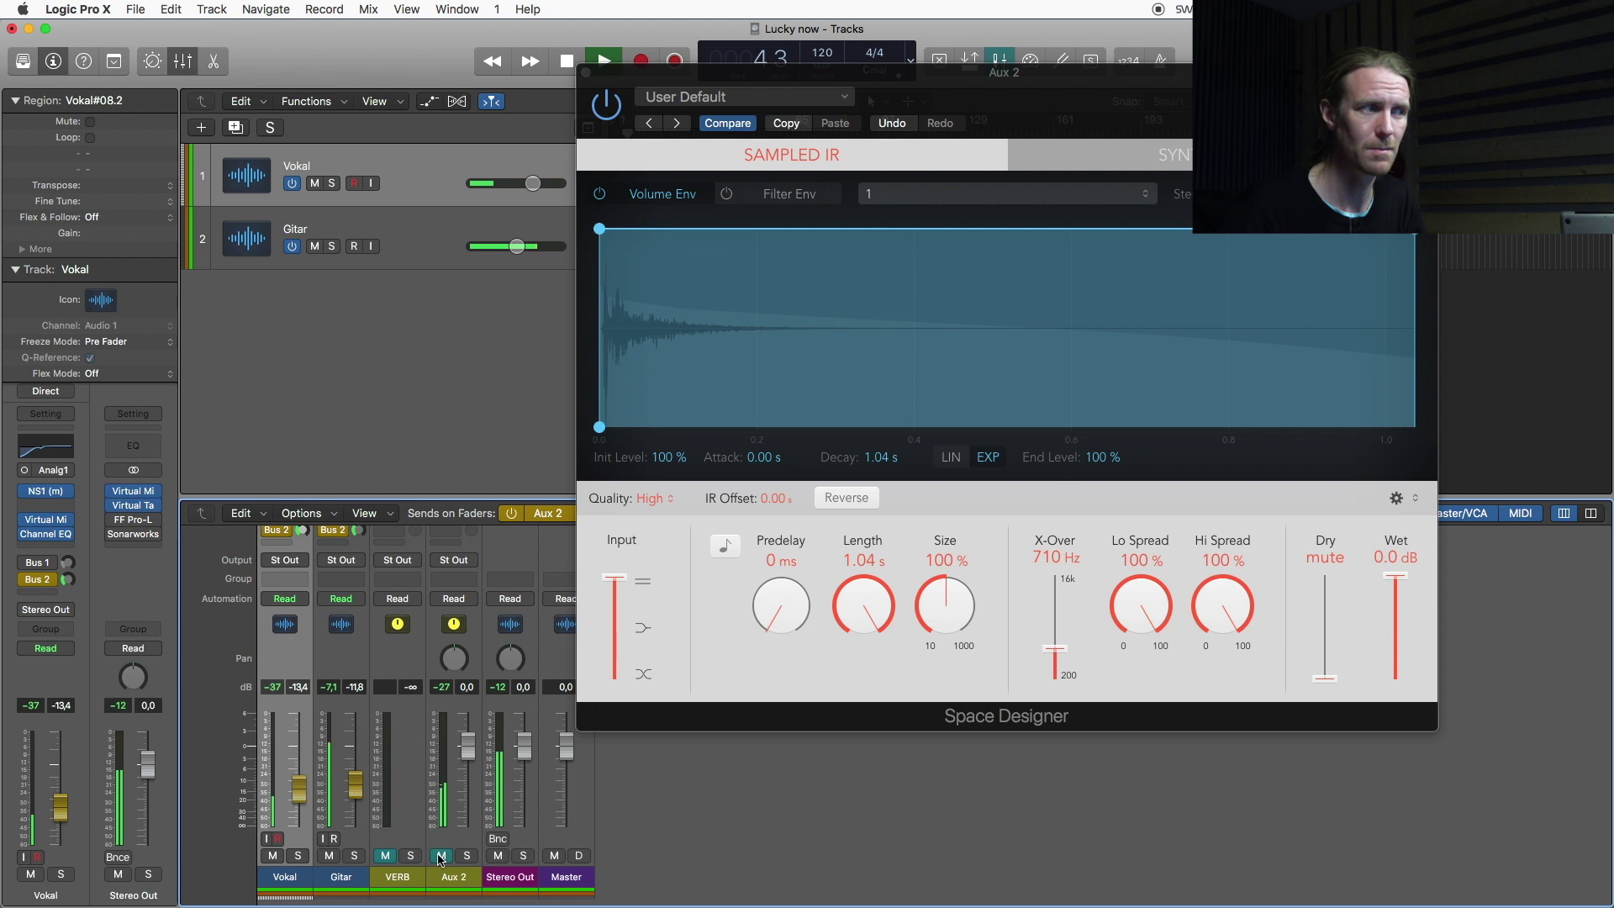
key(space)
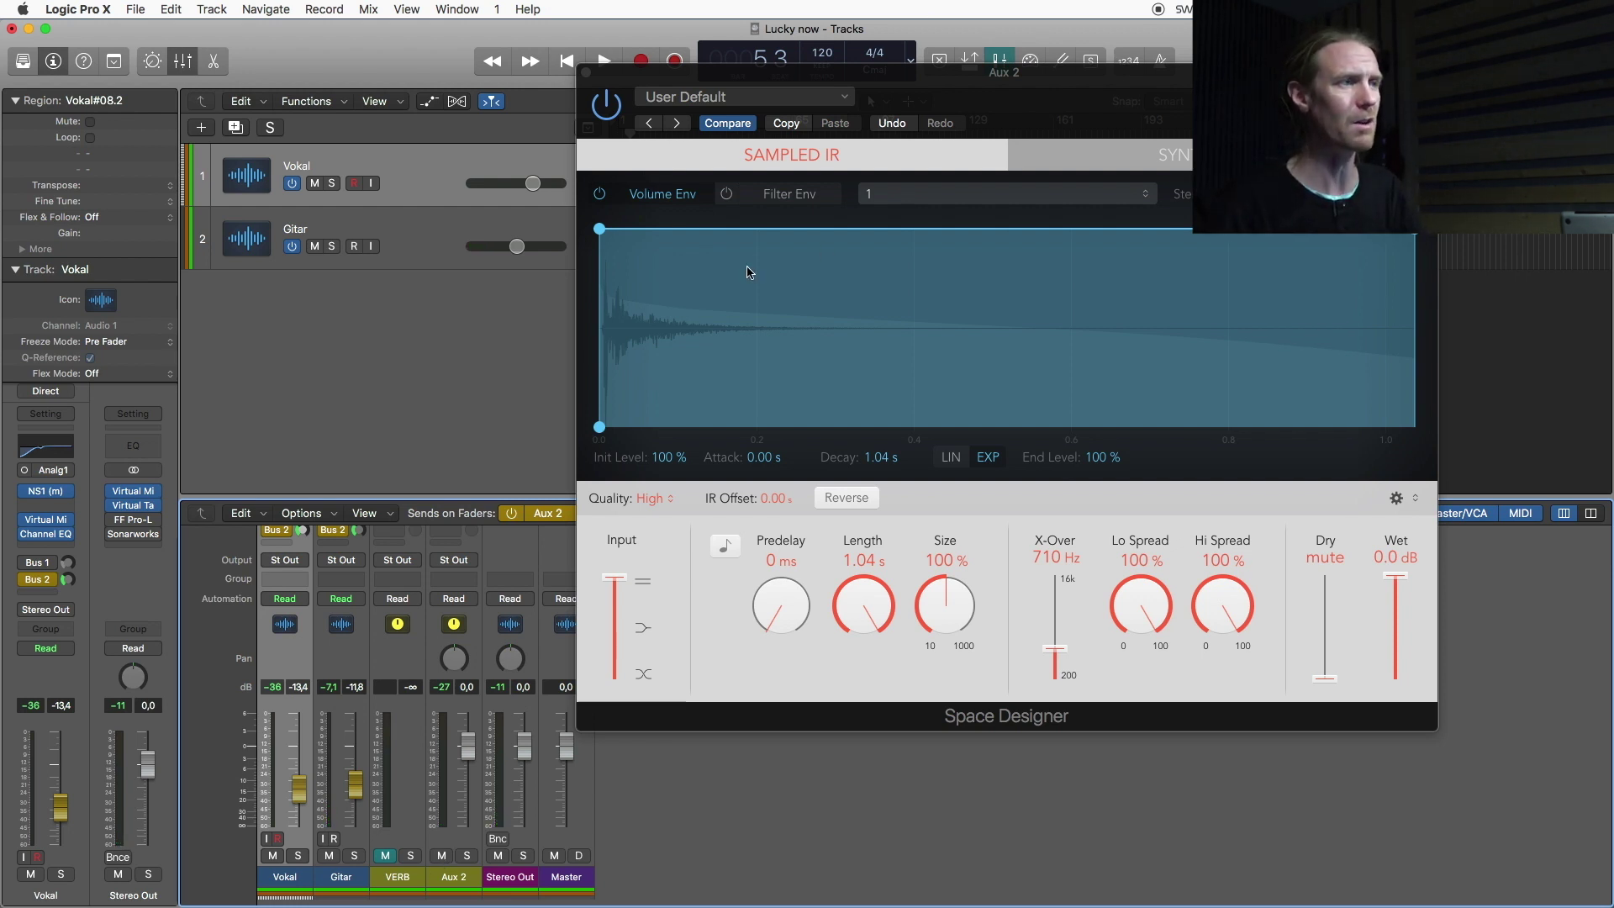
Shorten the clap IR's volume-envelope decay toward 267 ms, soloing Vokal, Gitar and Aux 2 to audition it
drag(1415, 229, 960, 374)
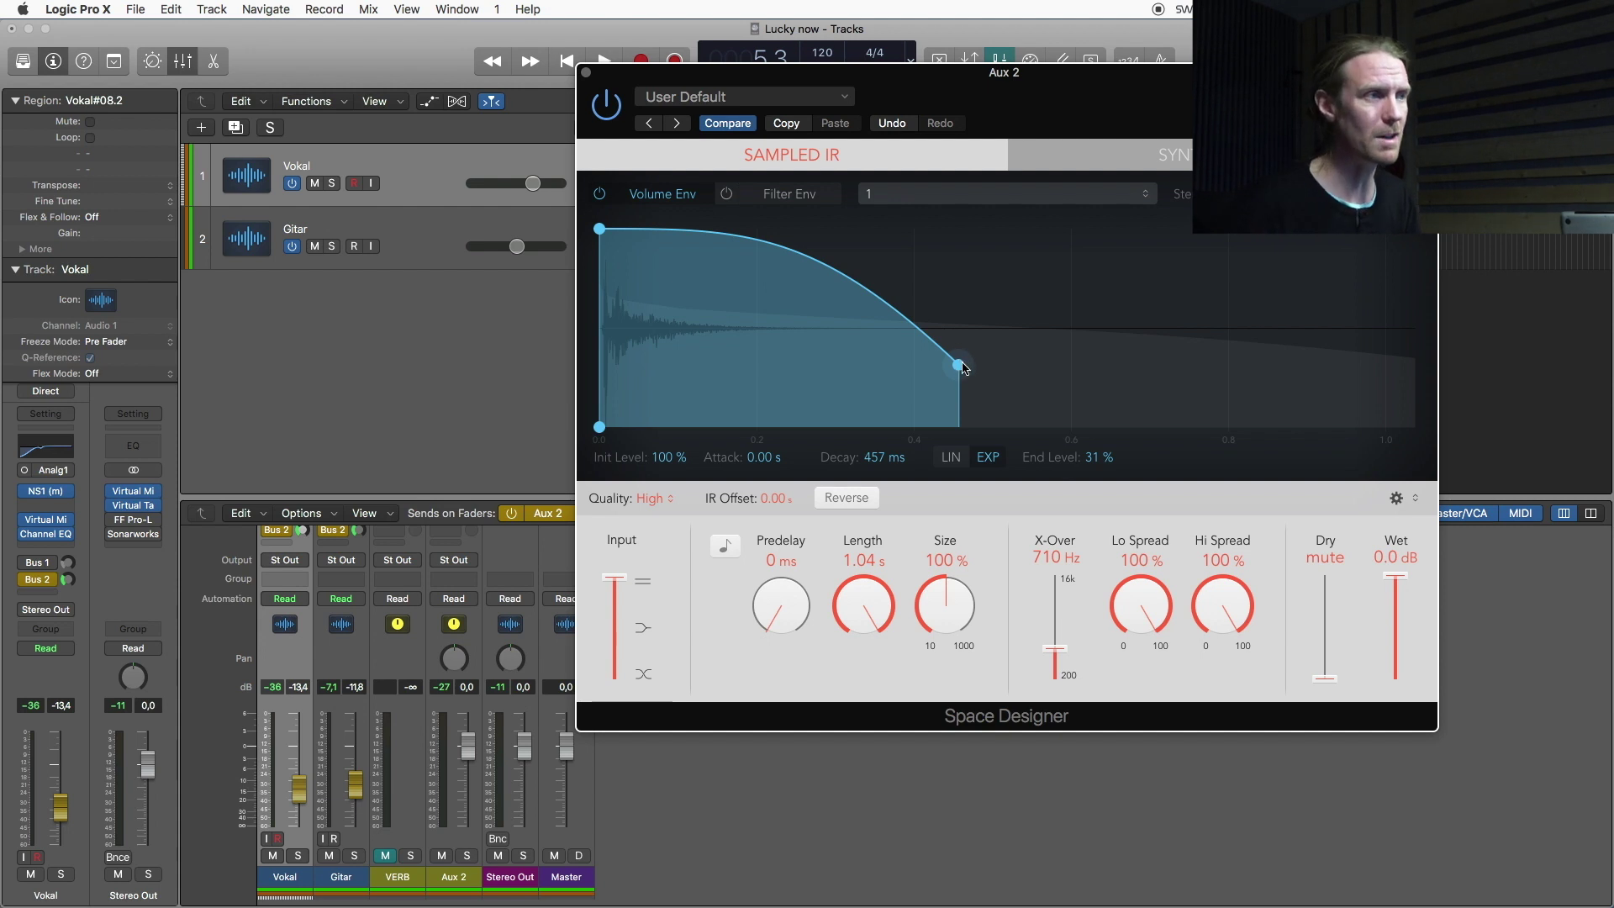
key(space)
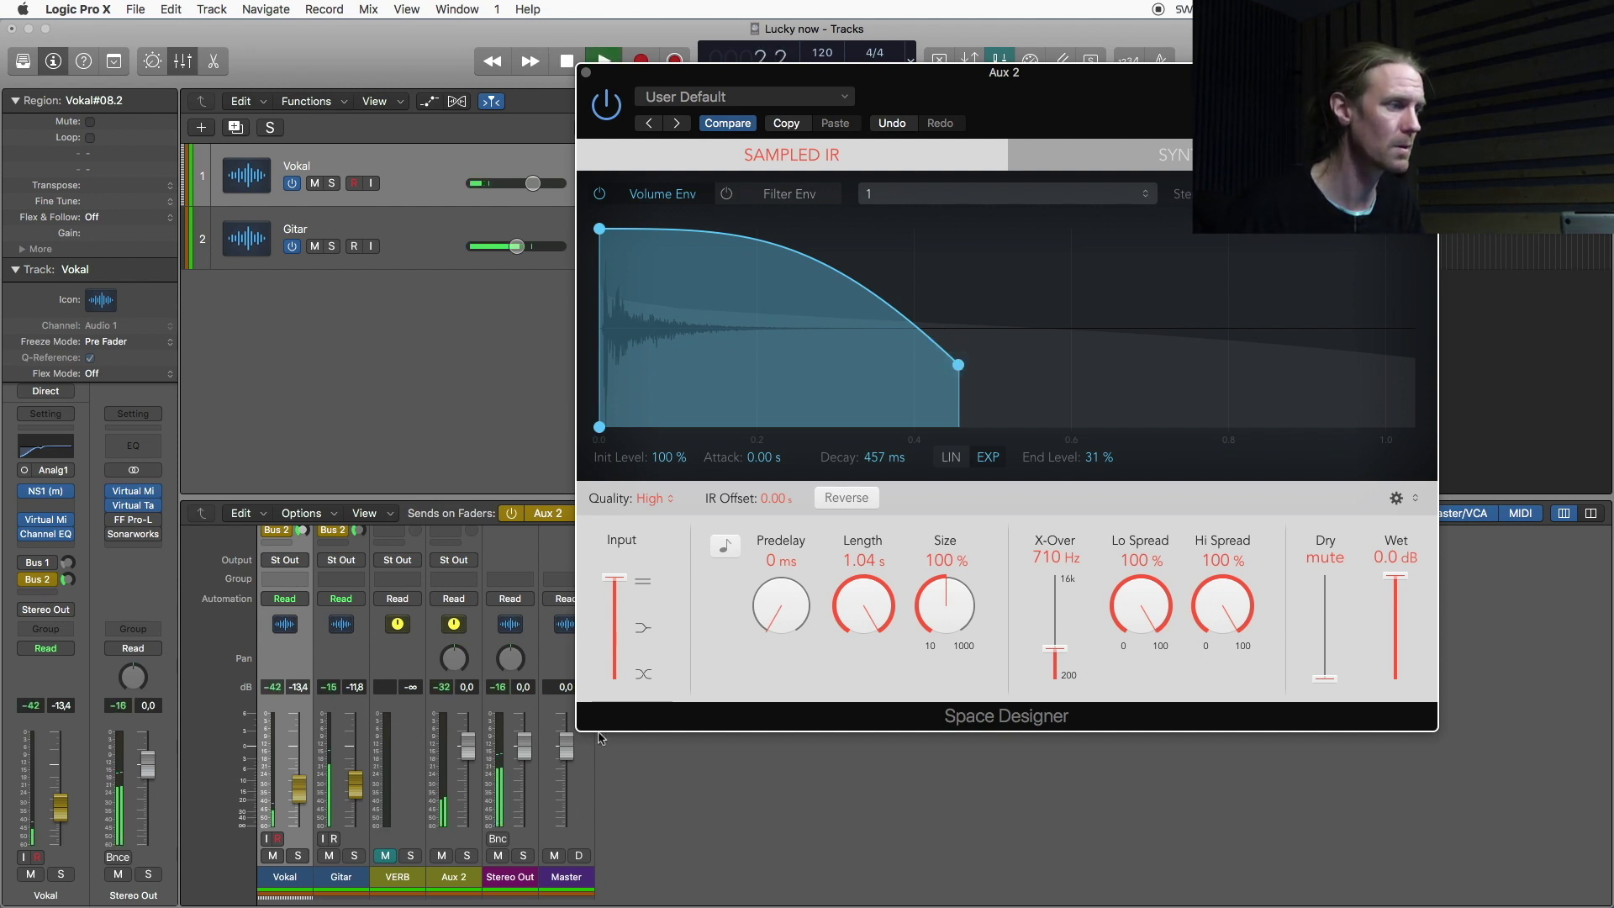
click(570, 758)
key(s)
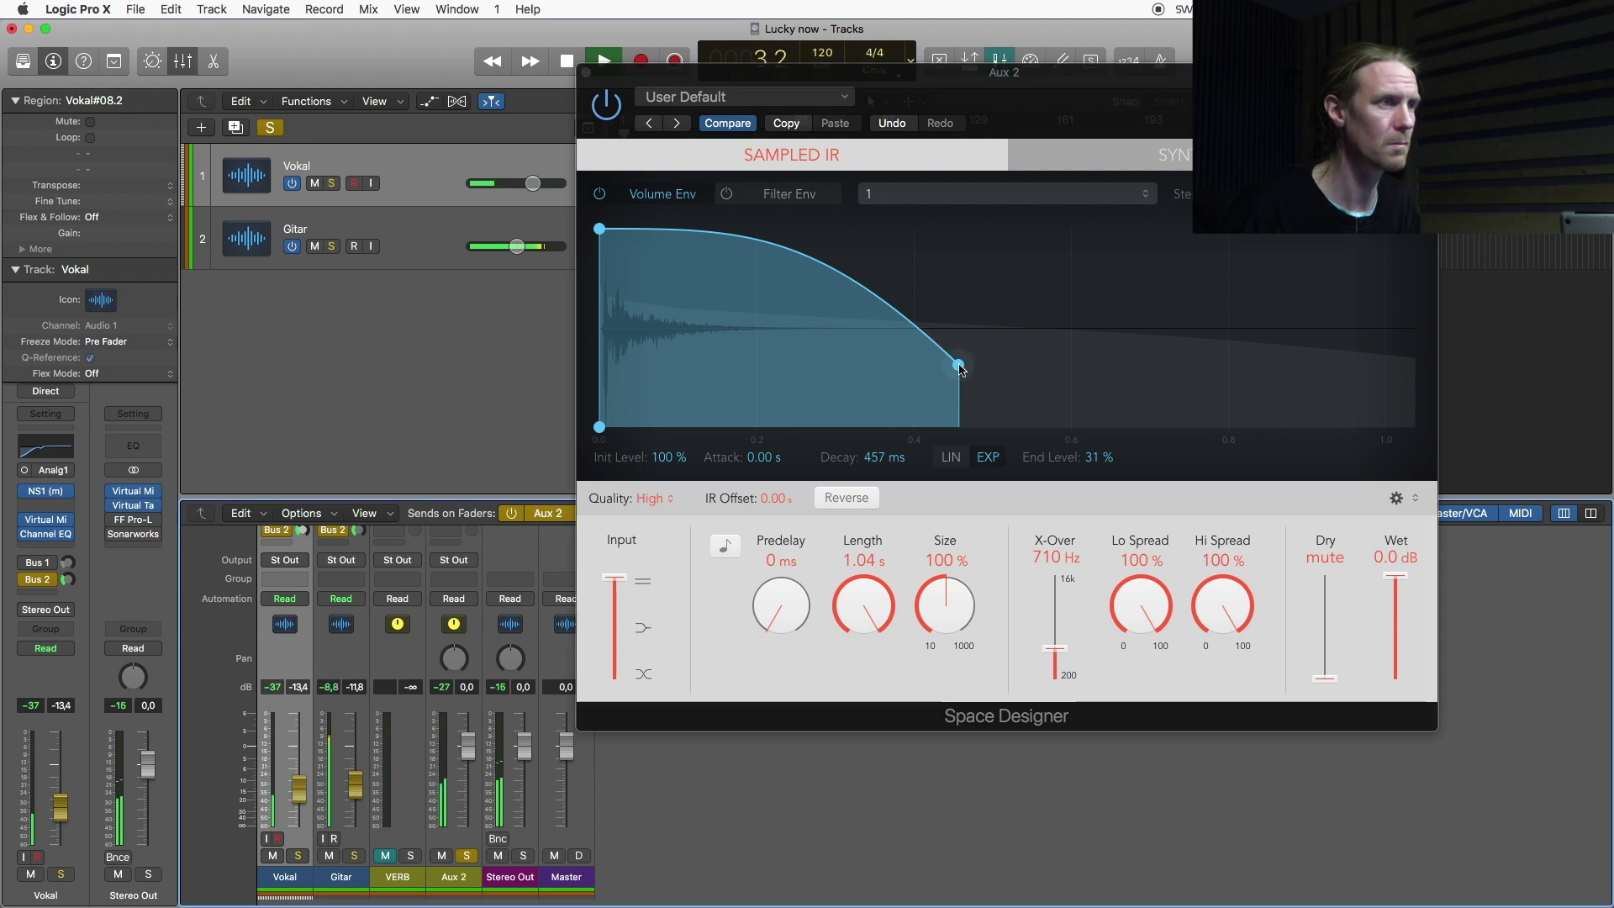
drag(959, 367, 1416, 229)
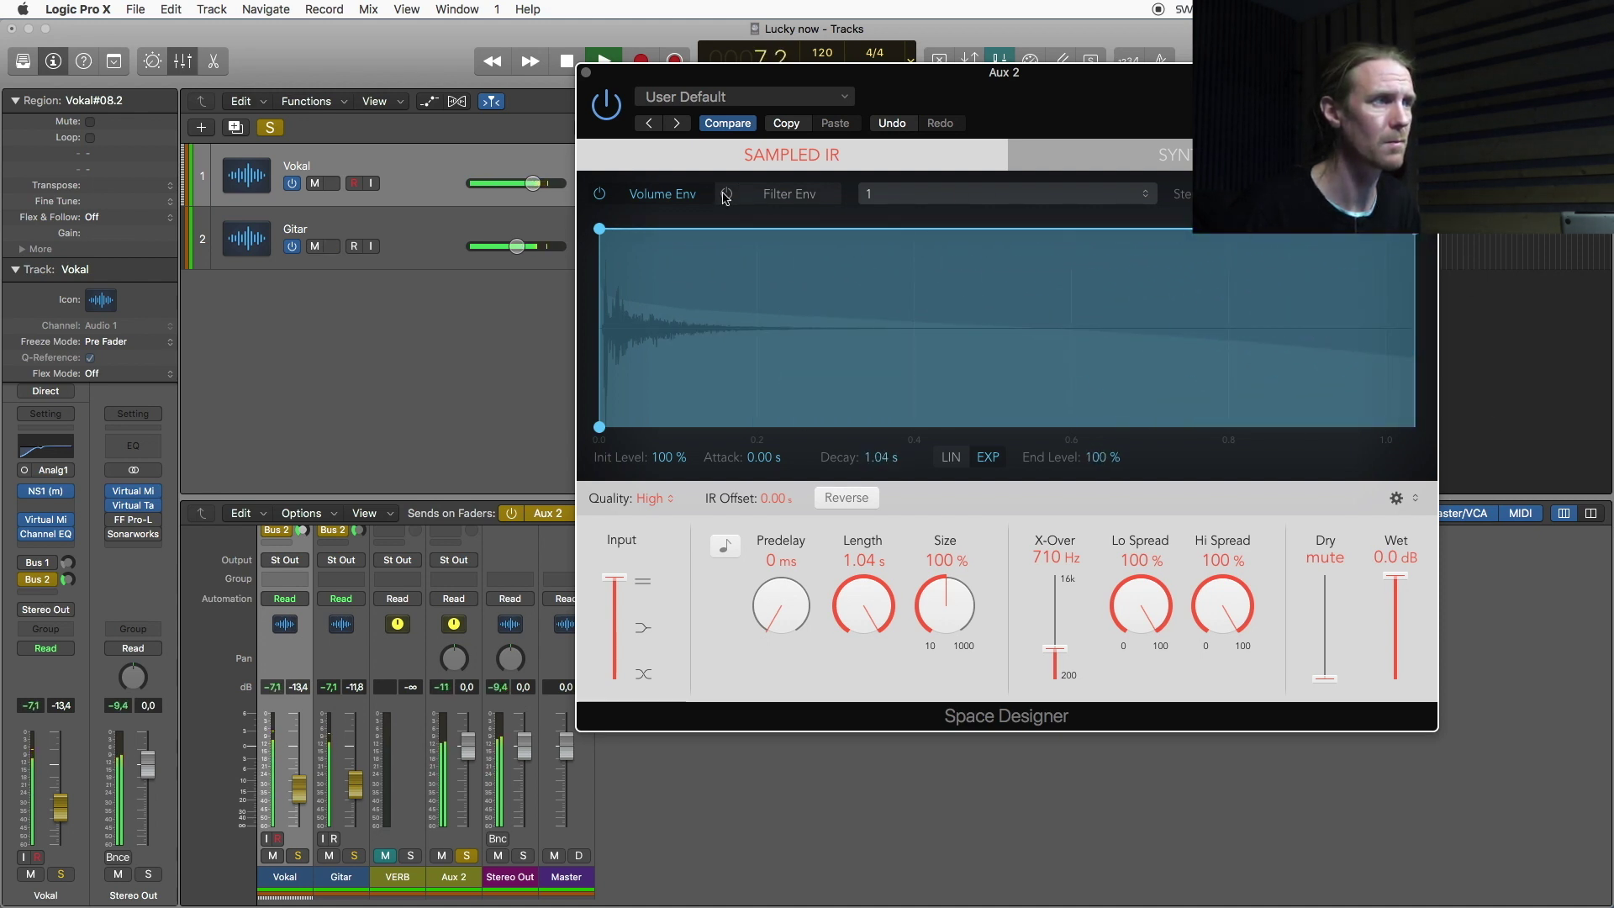
Shape the Filter Env to a 280 ms decay ending at 60.4 Hz, then show the EQ page
key(space)
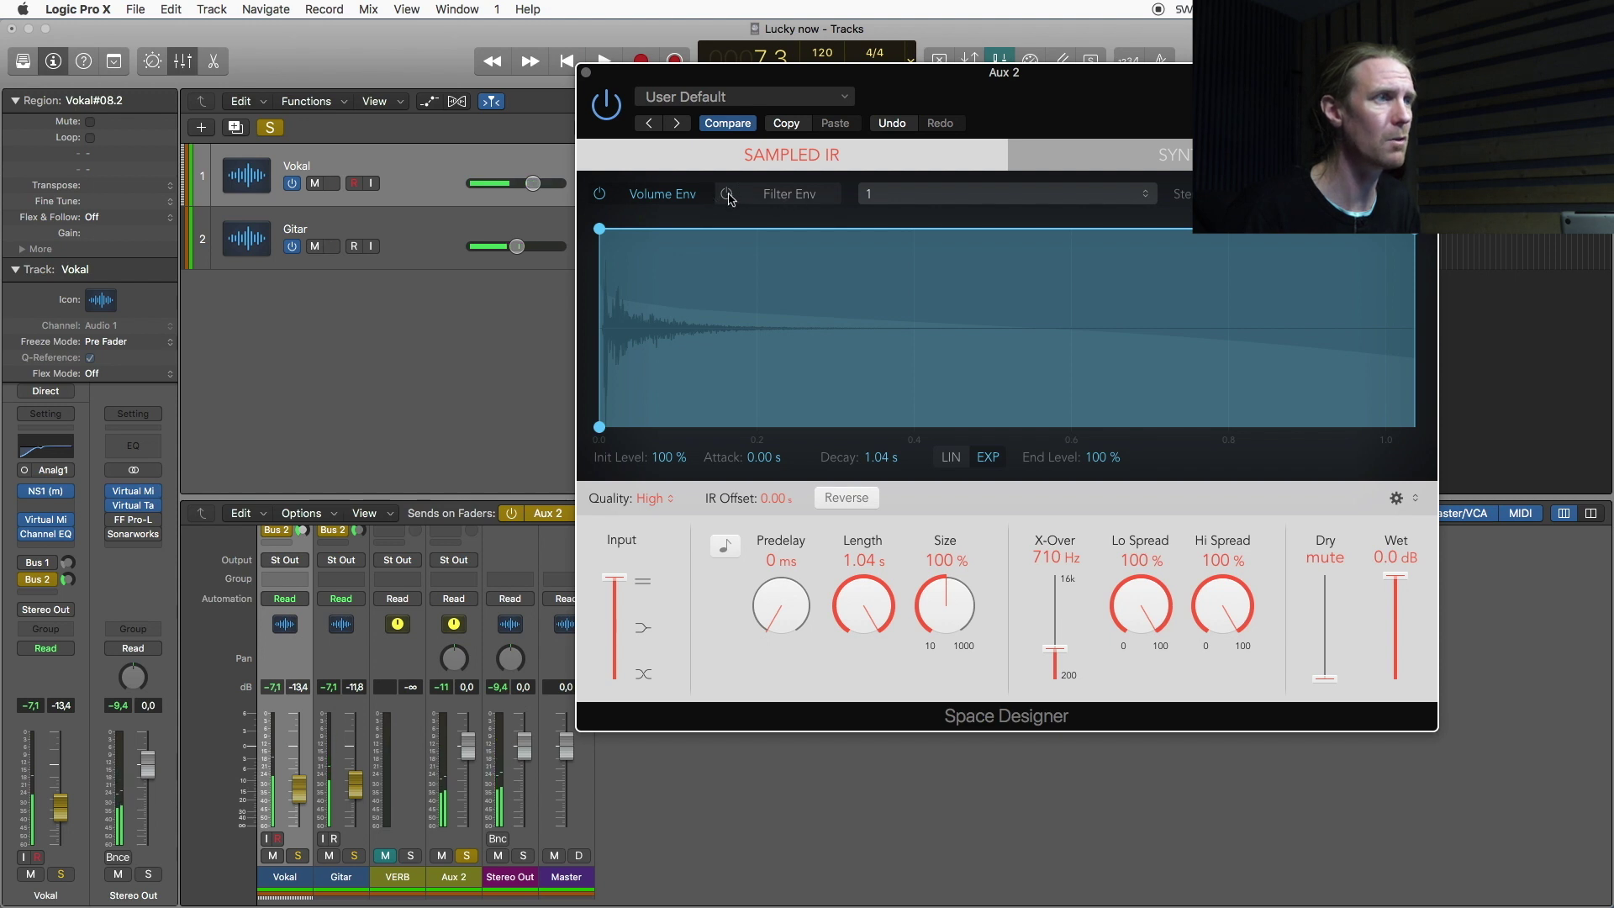
click(775, 202)
key(space)
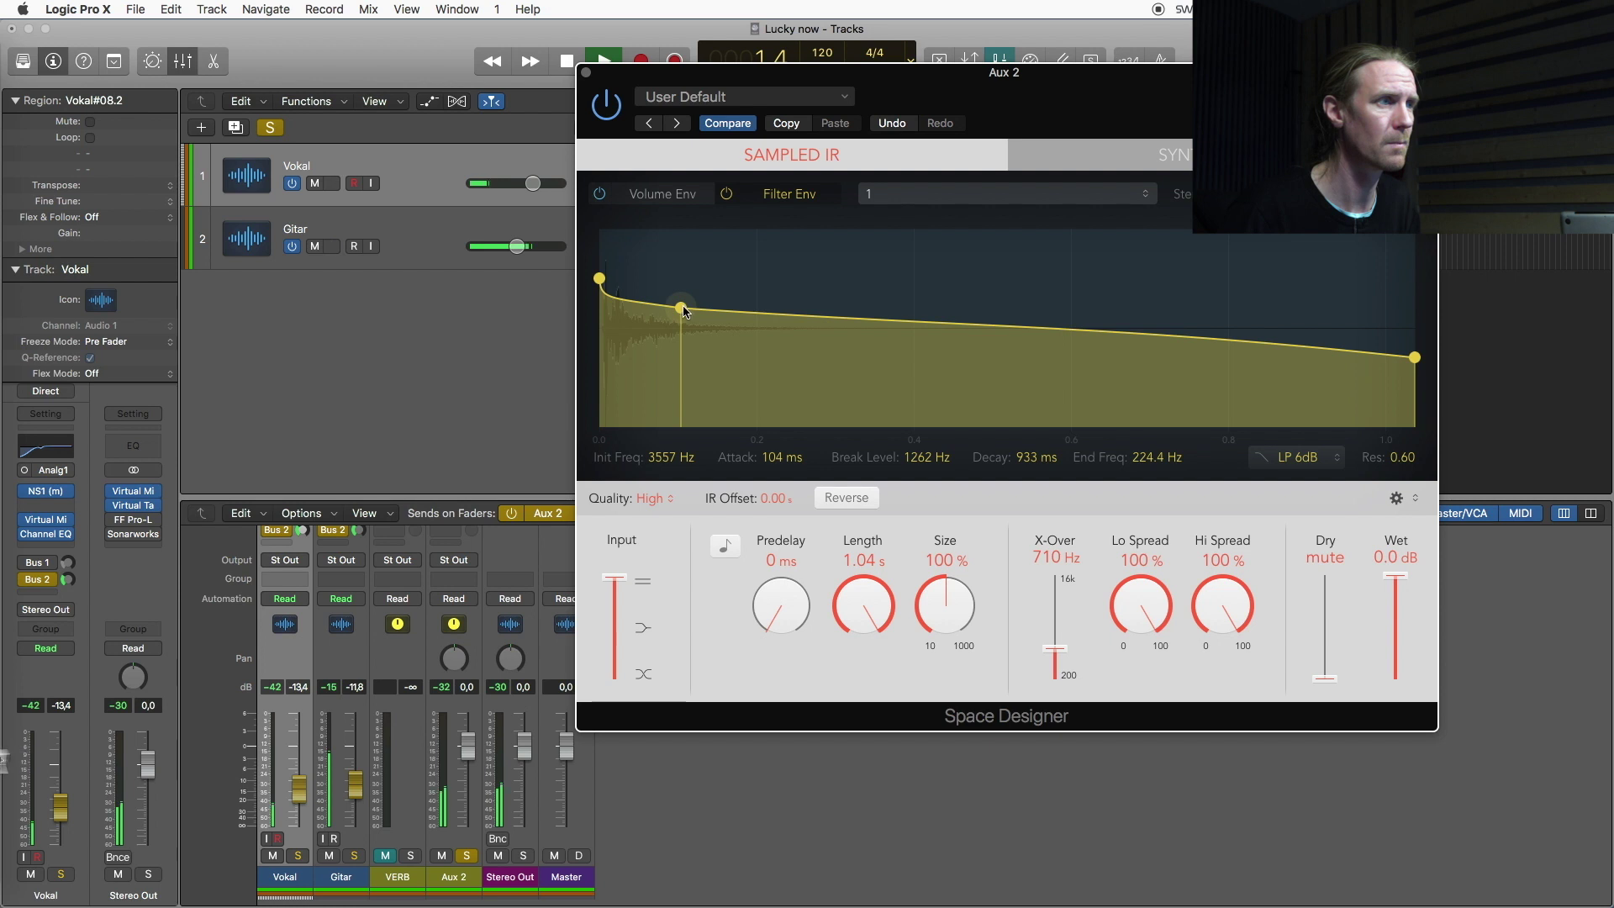
drag(688, 315, 808, 303)
drag(1415, 357, 1025, 395)
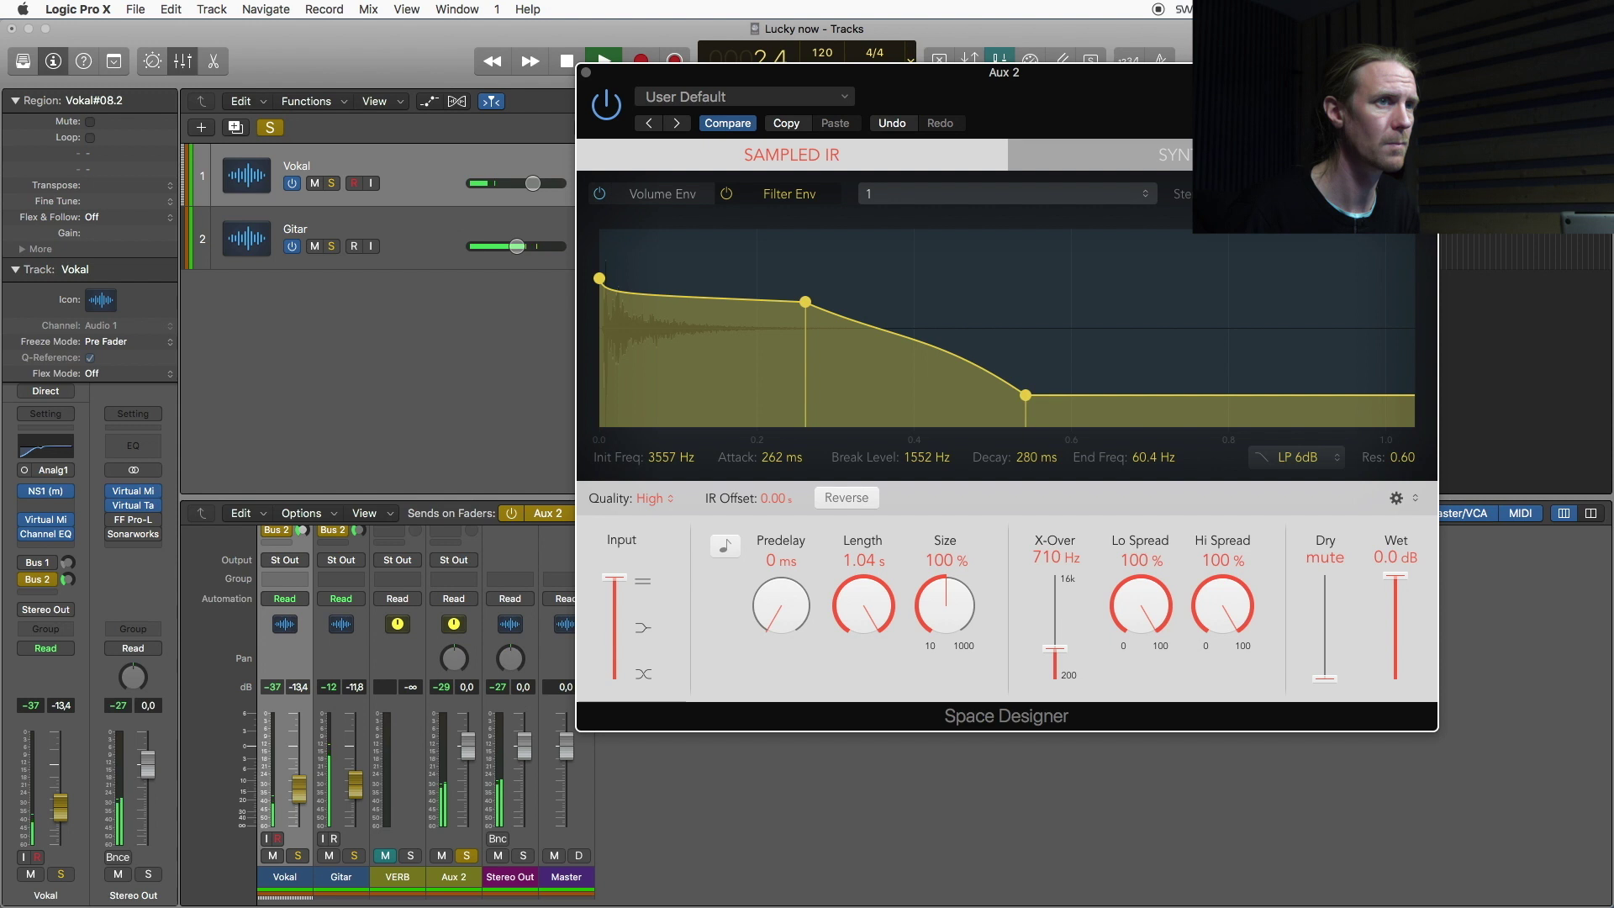
key(space)
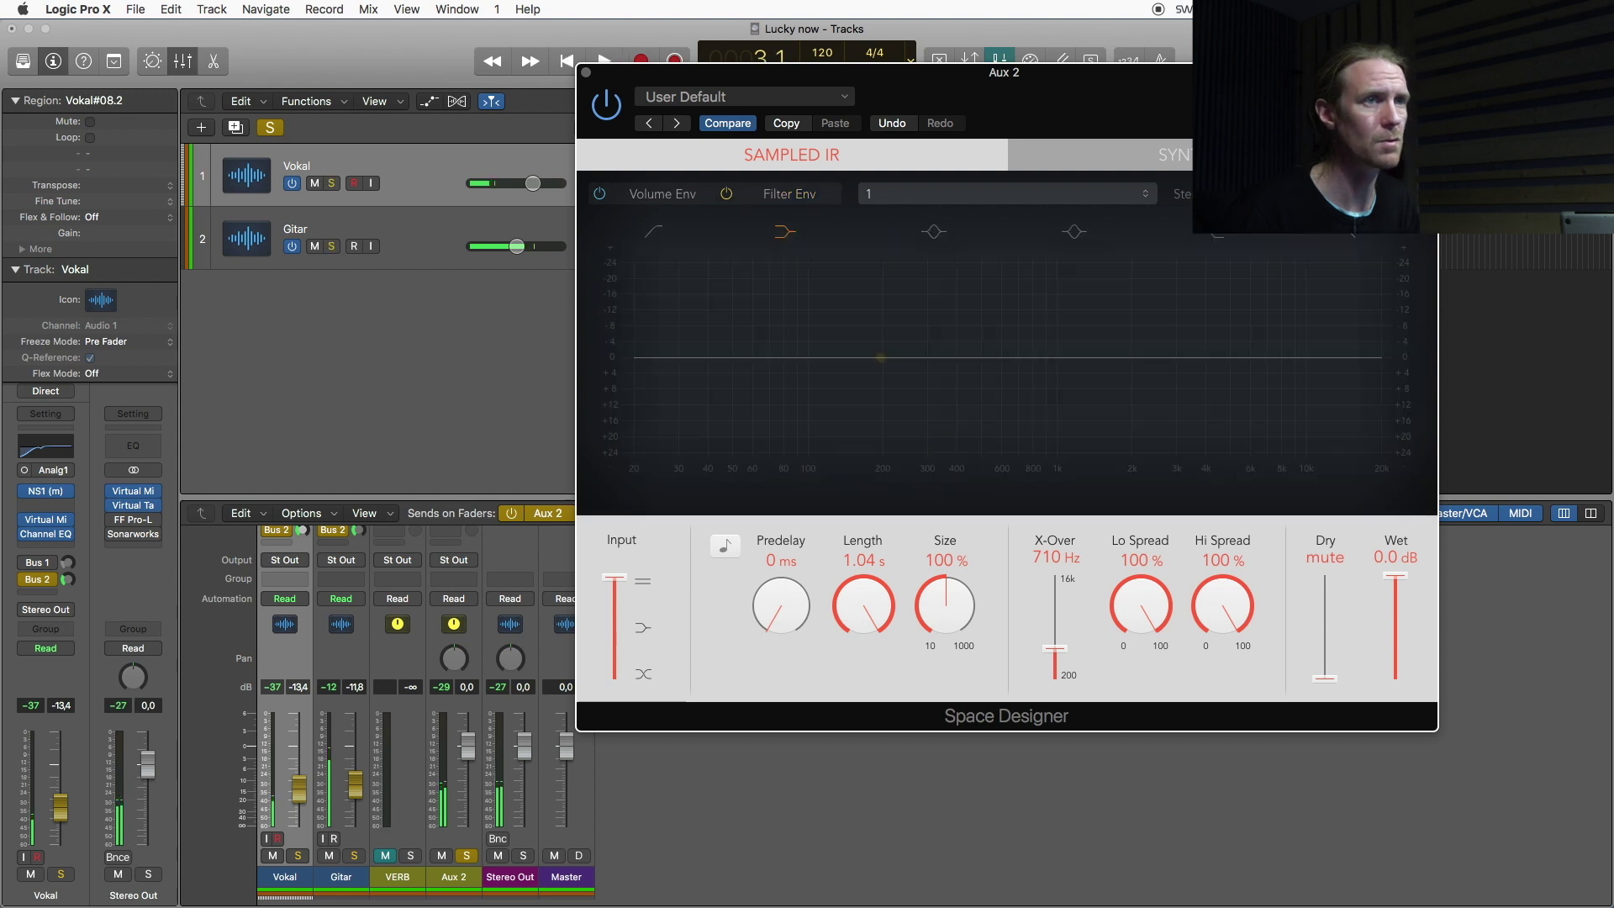
Enable the reverb EQ's high cut near 2100 Hz and raise its low cut
click(1355, 261)
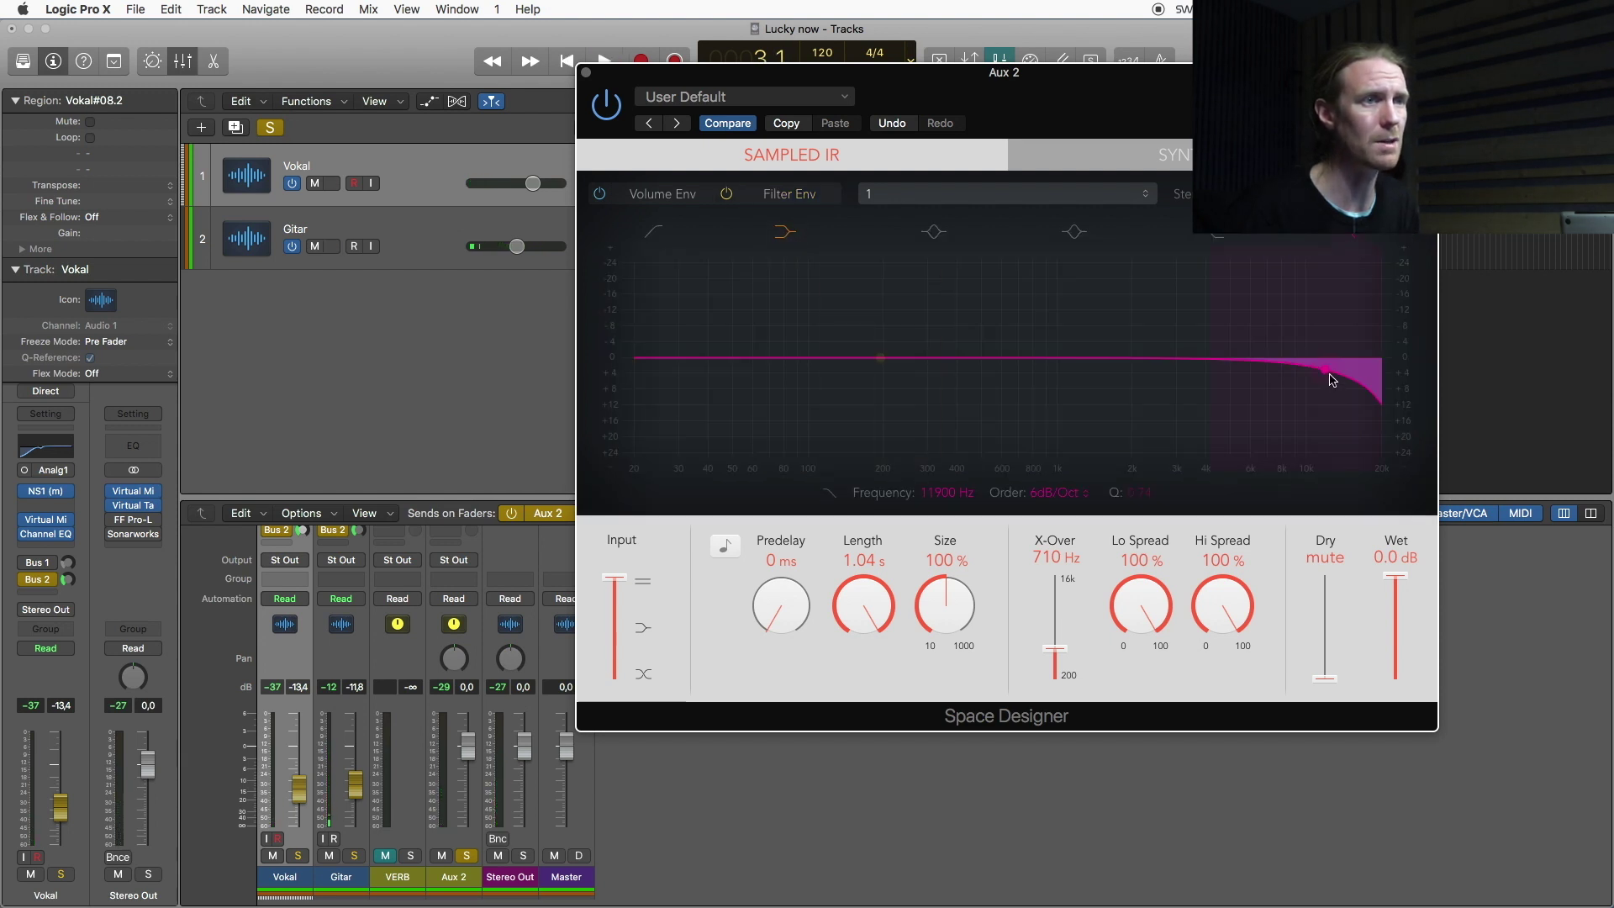
key(space)
drag(1330, 379, 1173, 372)
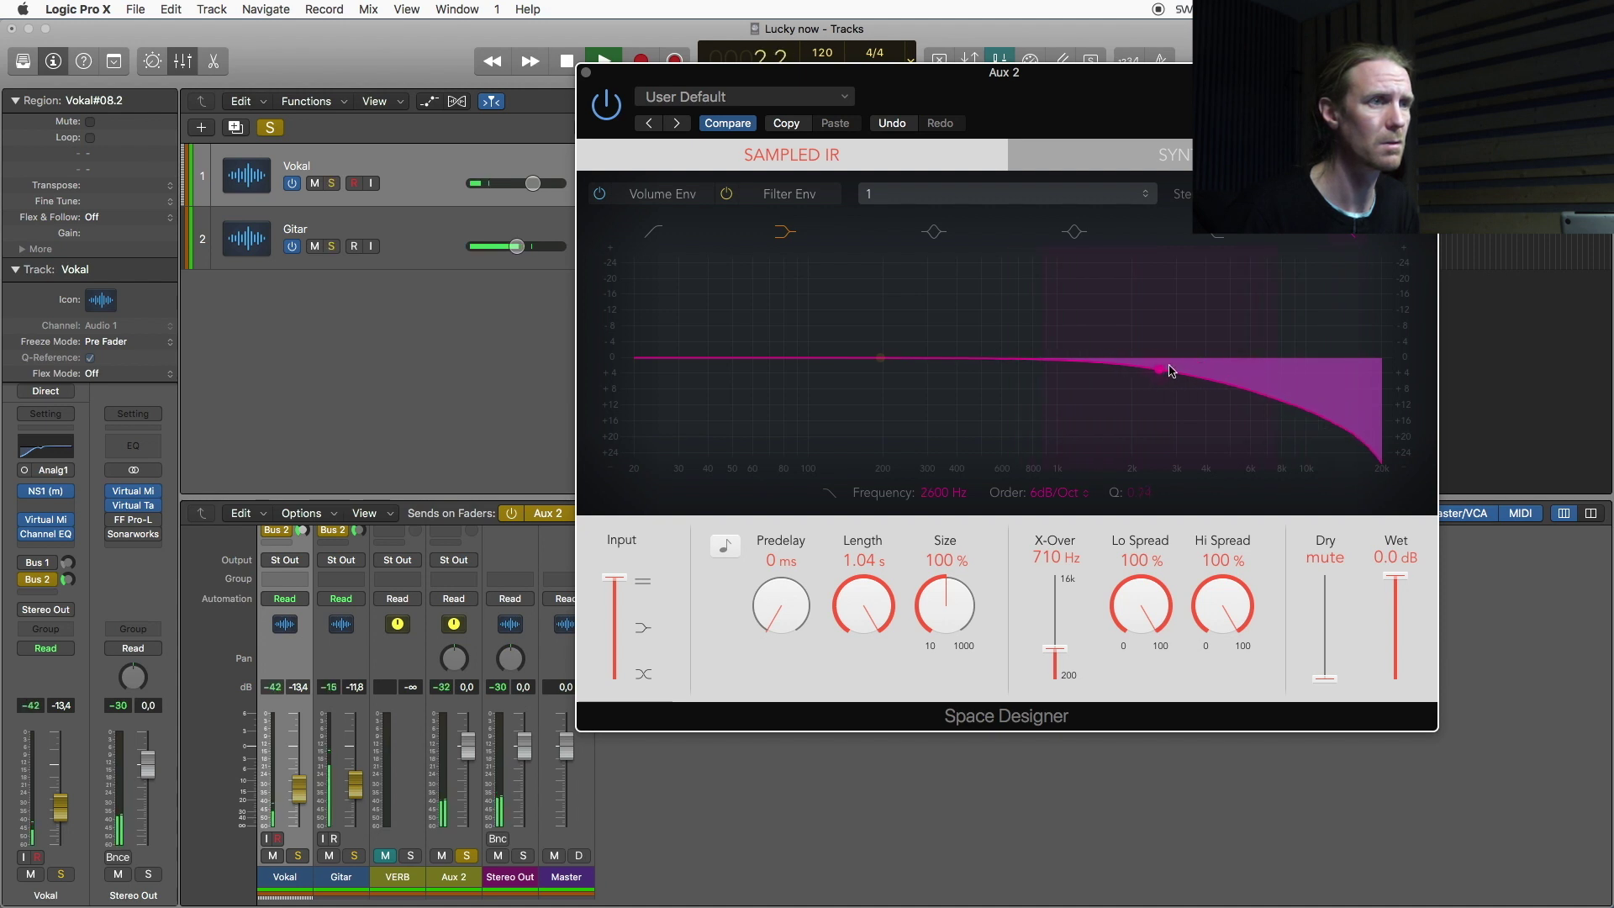
click(655, 238)
drag(648, 344, 798, 383)
Add a -6.5 dB bell dip around 2900 Hz and raise the Vokal and Gitar sends together
click(1073, 236)
drag(1130, 359, 1176, 384)
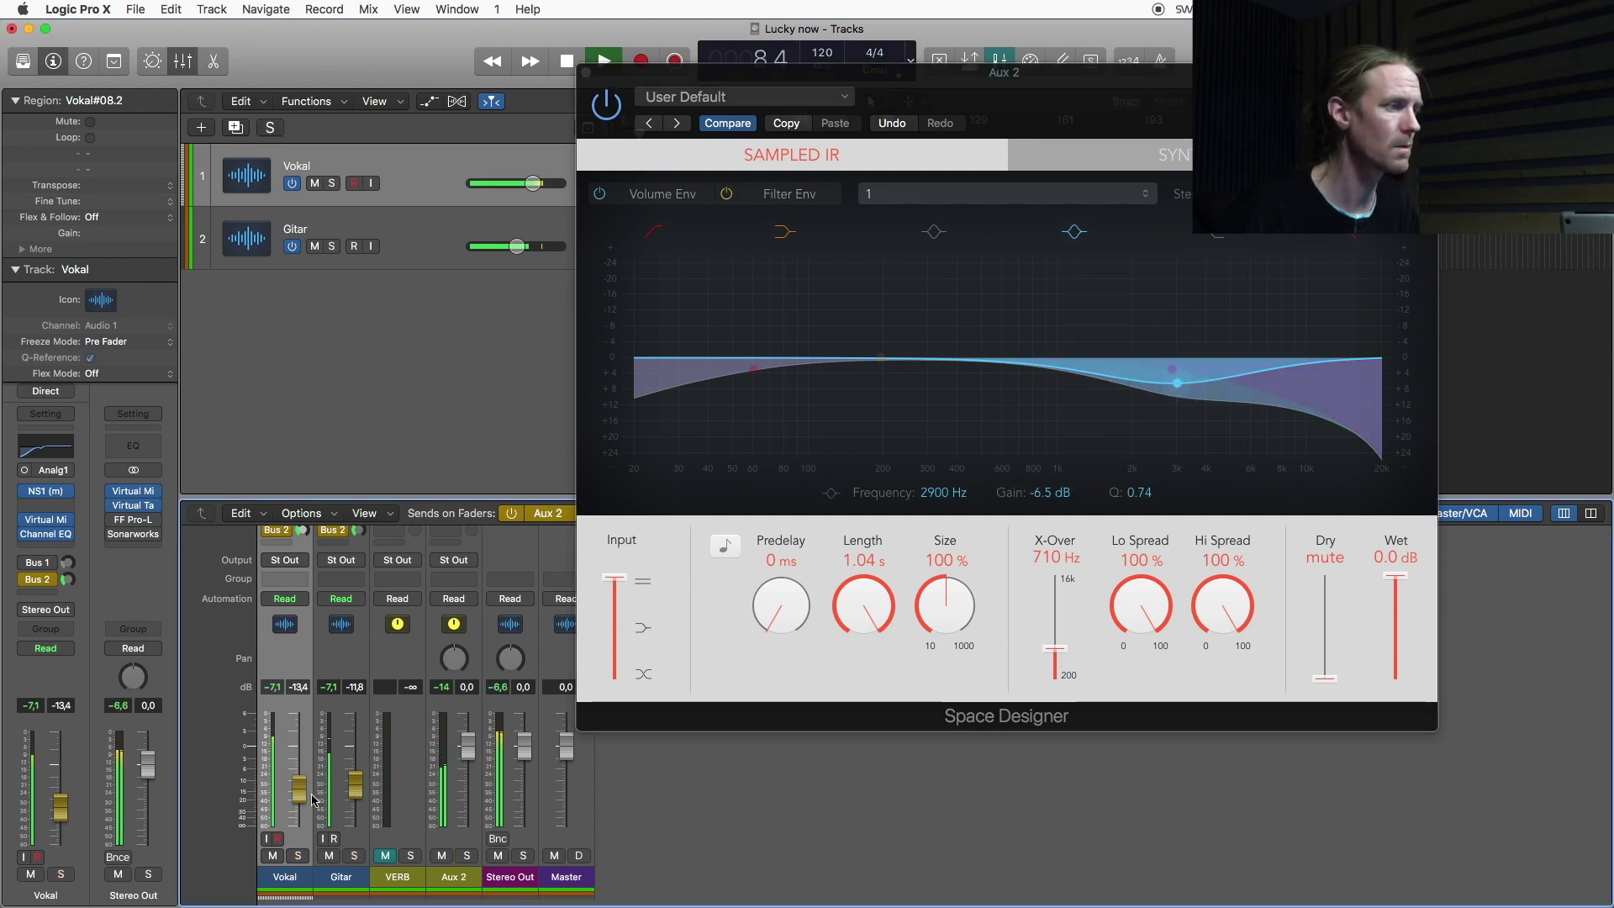
drag(355, 785, 355, 780)
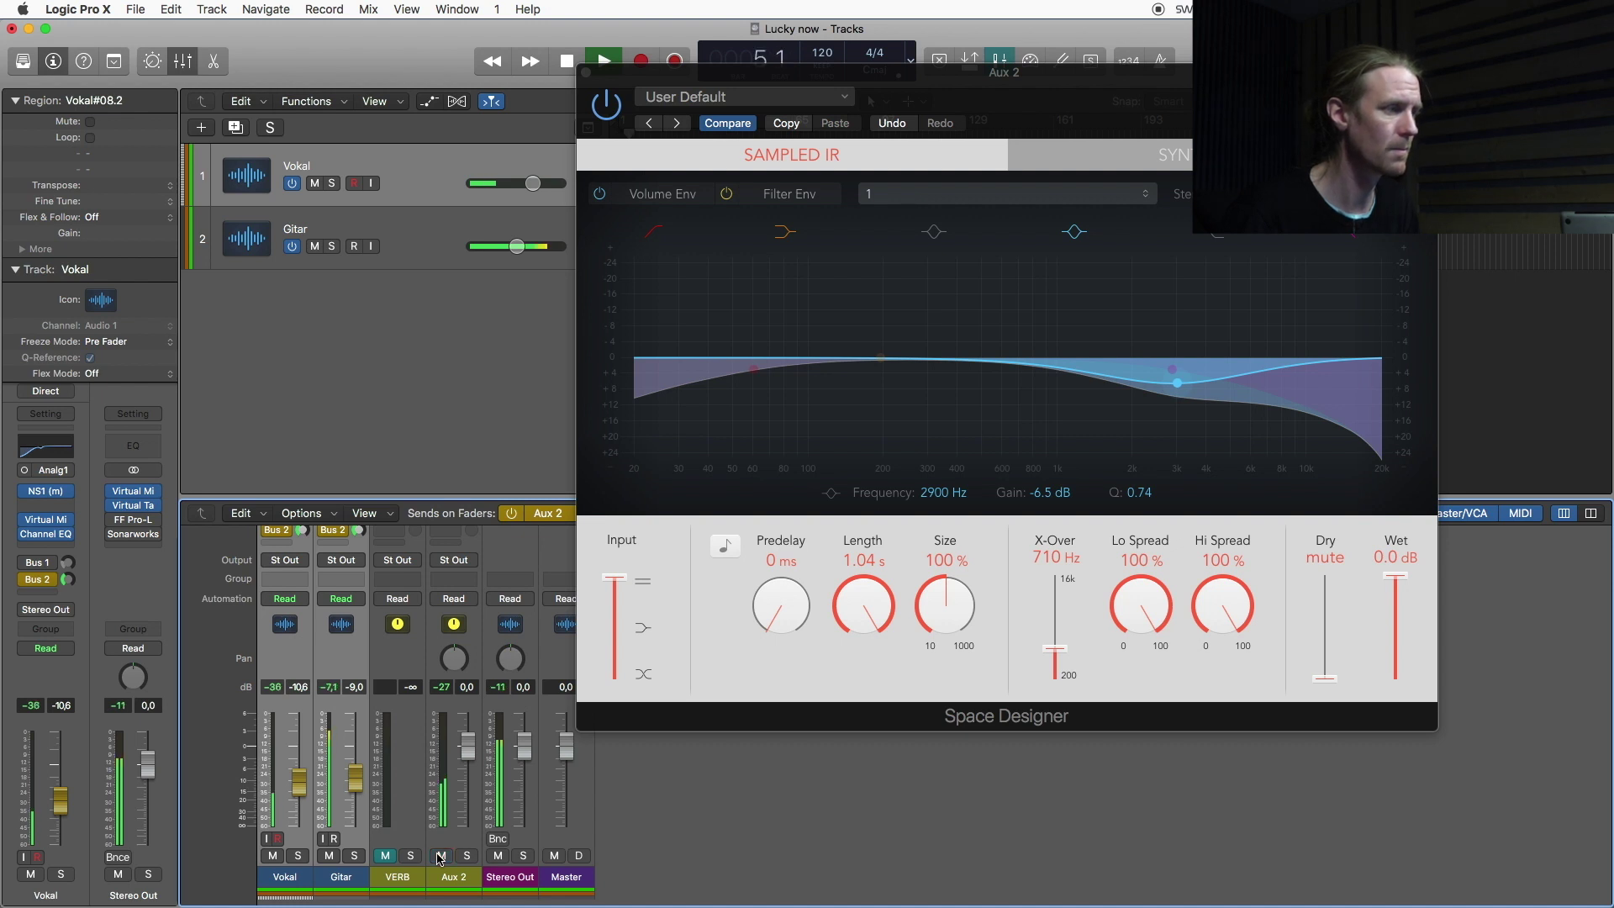
key(space)
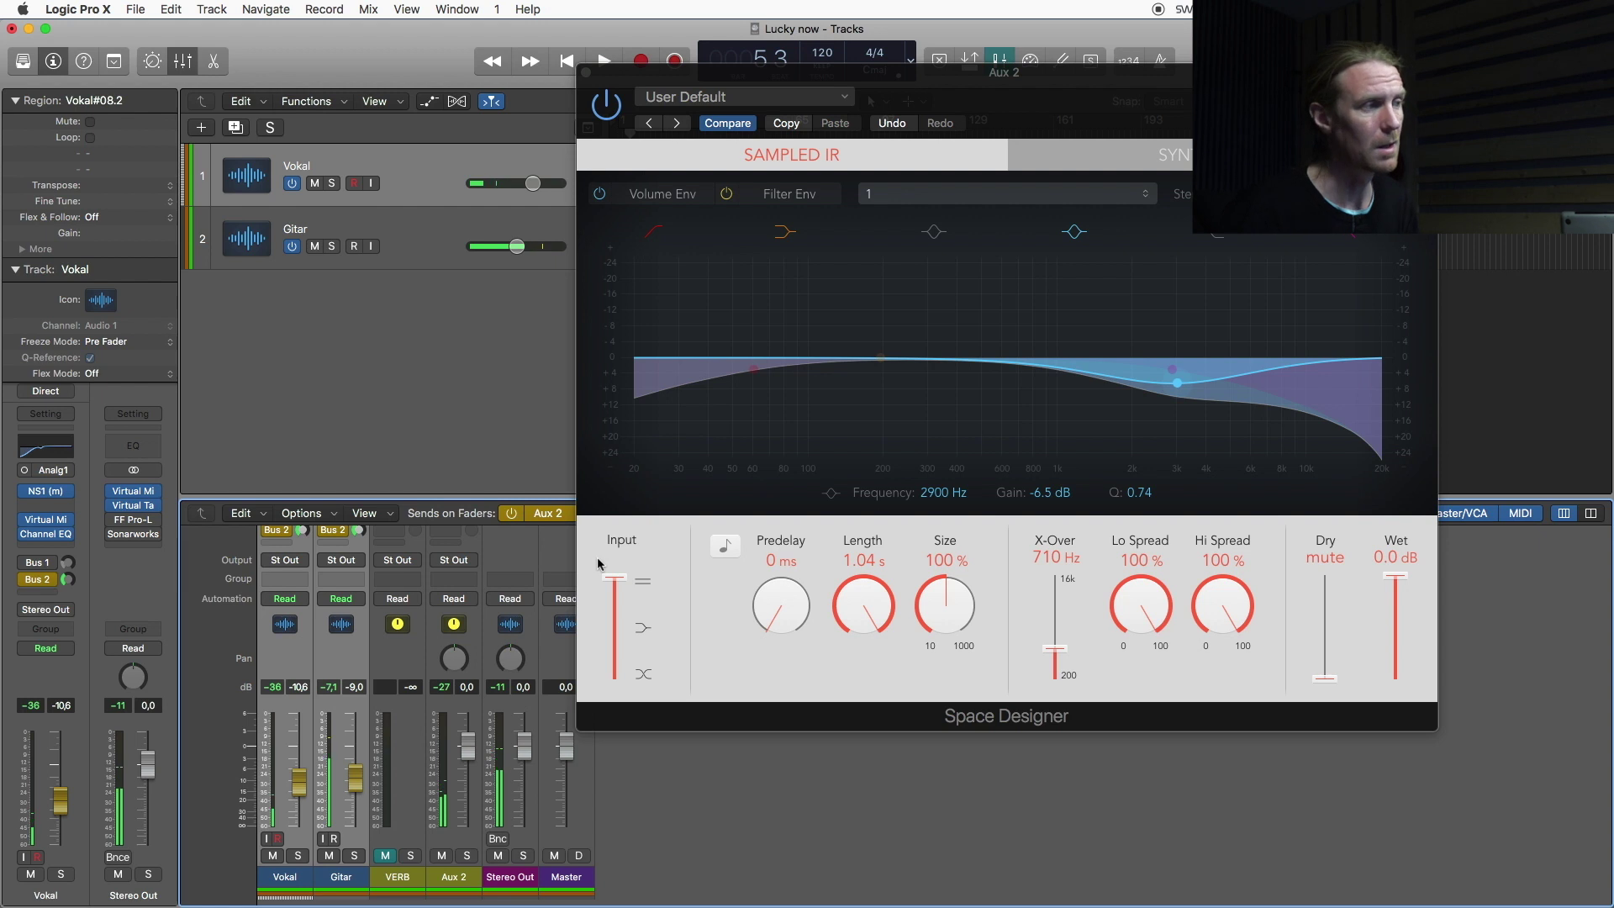
Close Space Designer and add sends to Bus 3 and Bus 4, creating Aux 3 and Aux 4
click(587, 74)
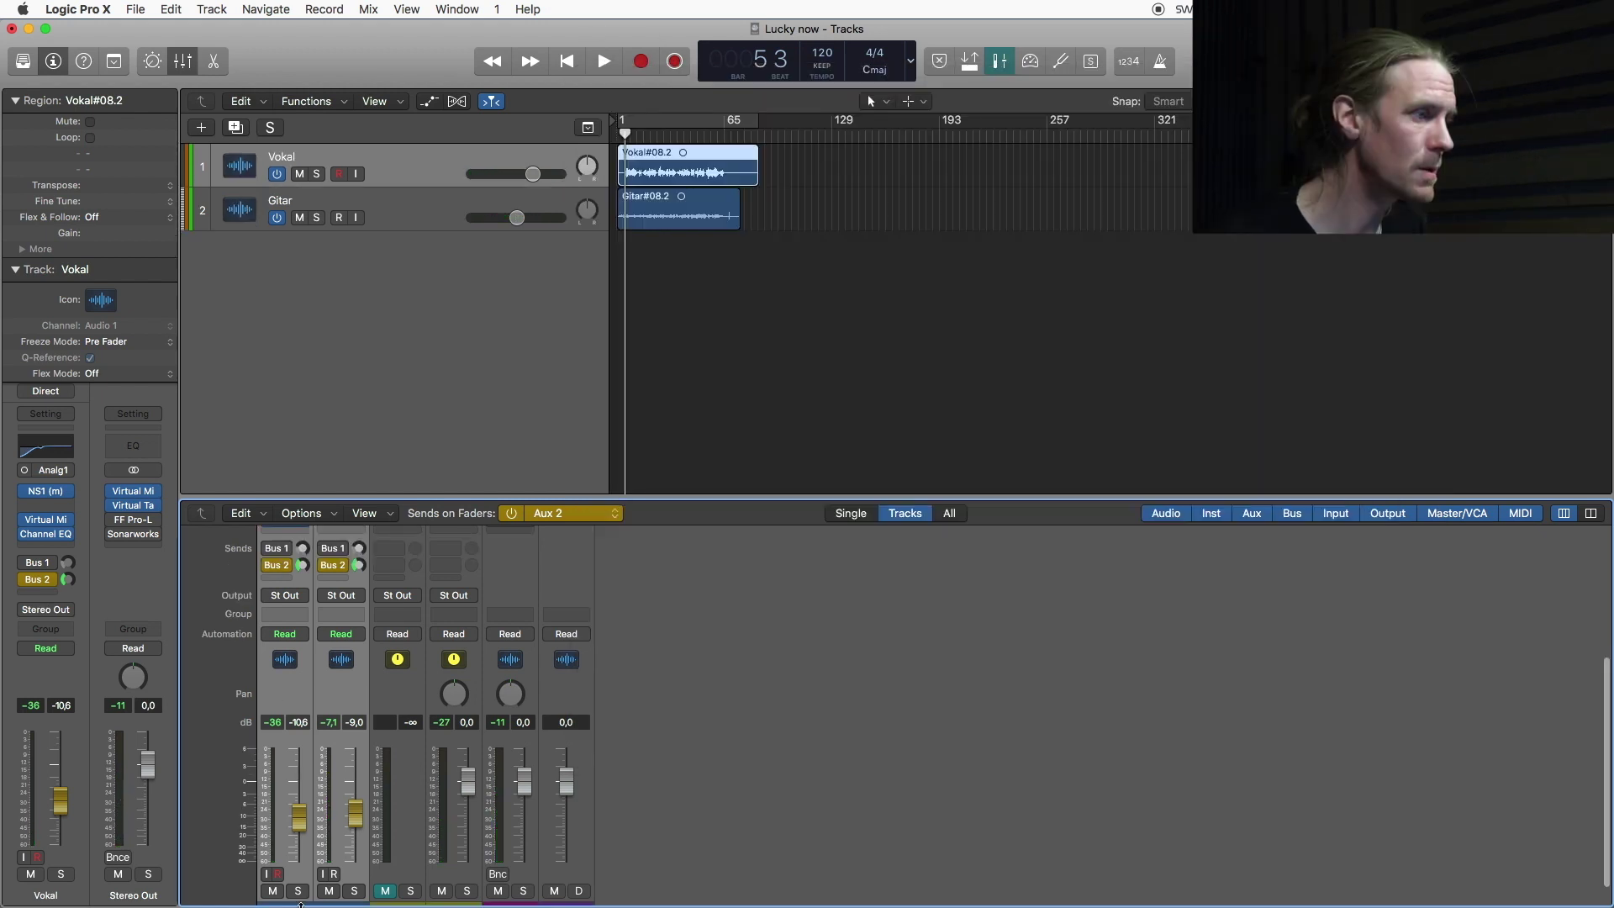
click(281, 581)
mouse_move(307, 679)
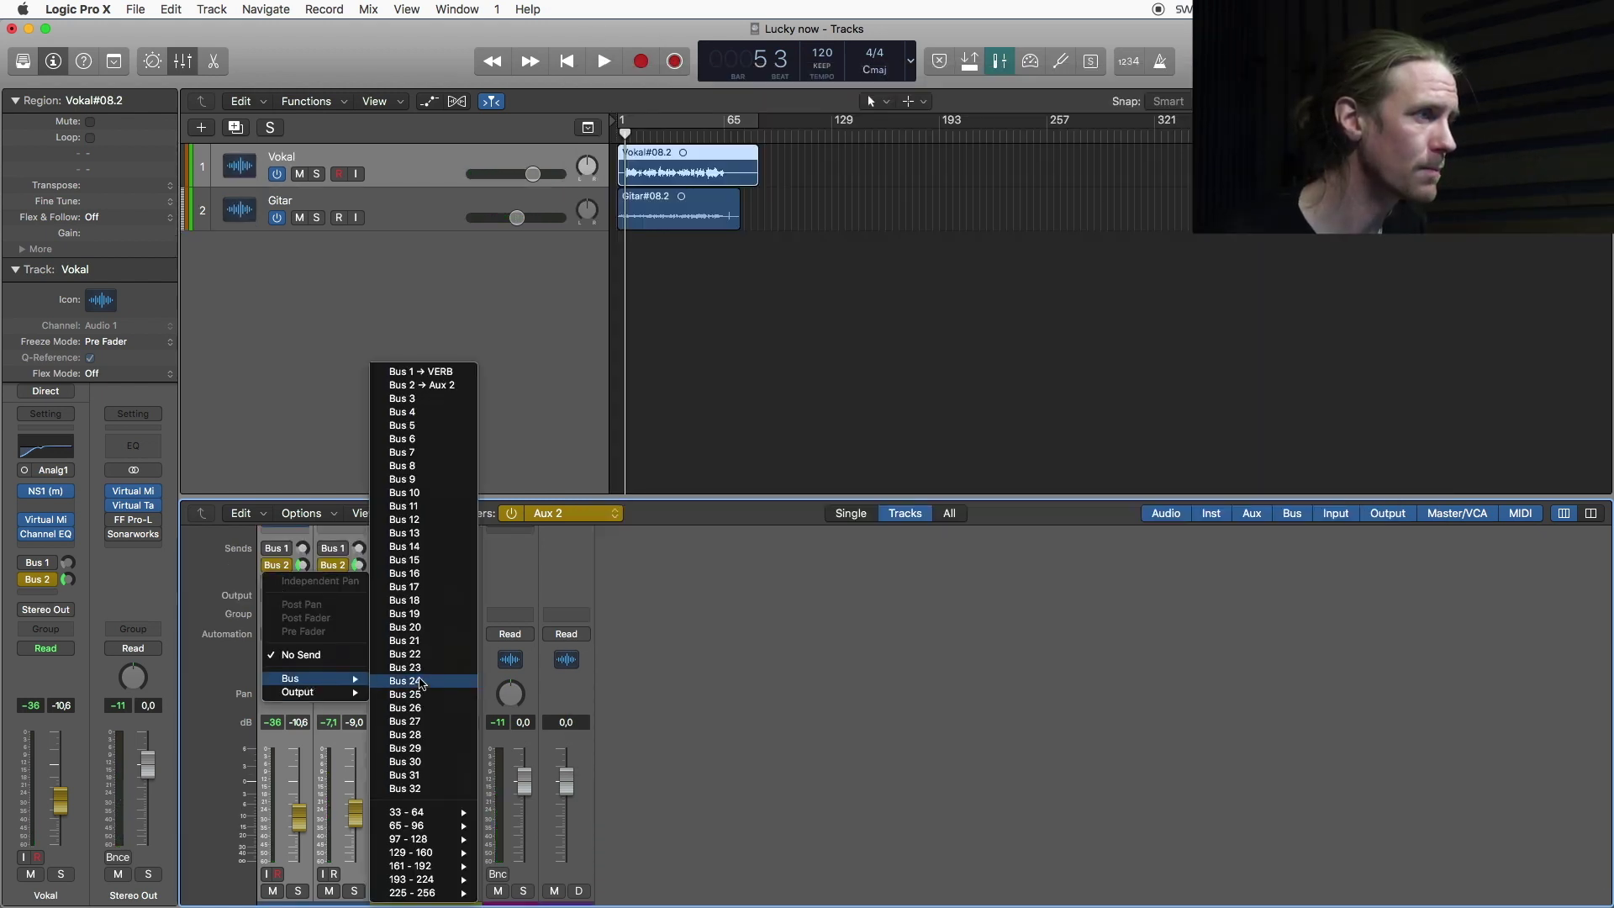
click(418, 399)
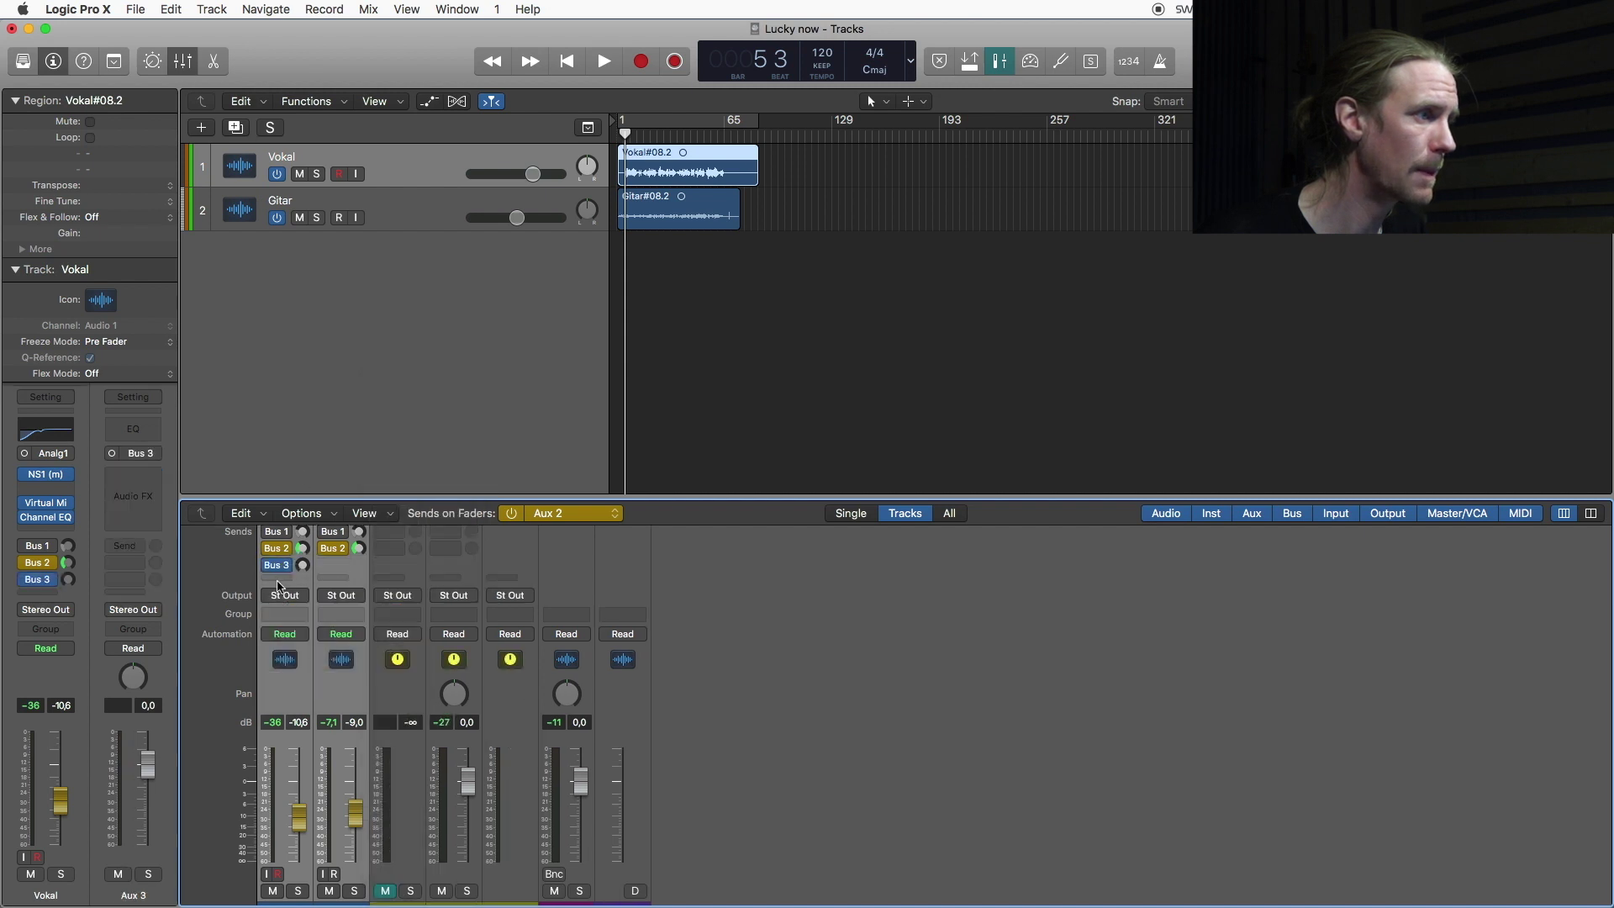
click(280, 580)
mouse_move(311, 678)
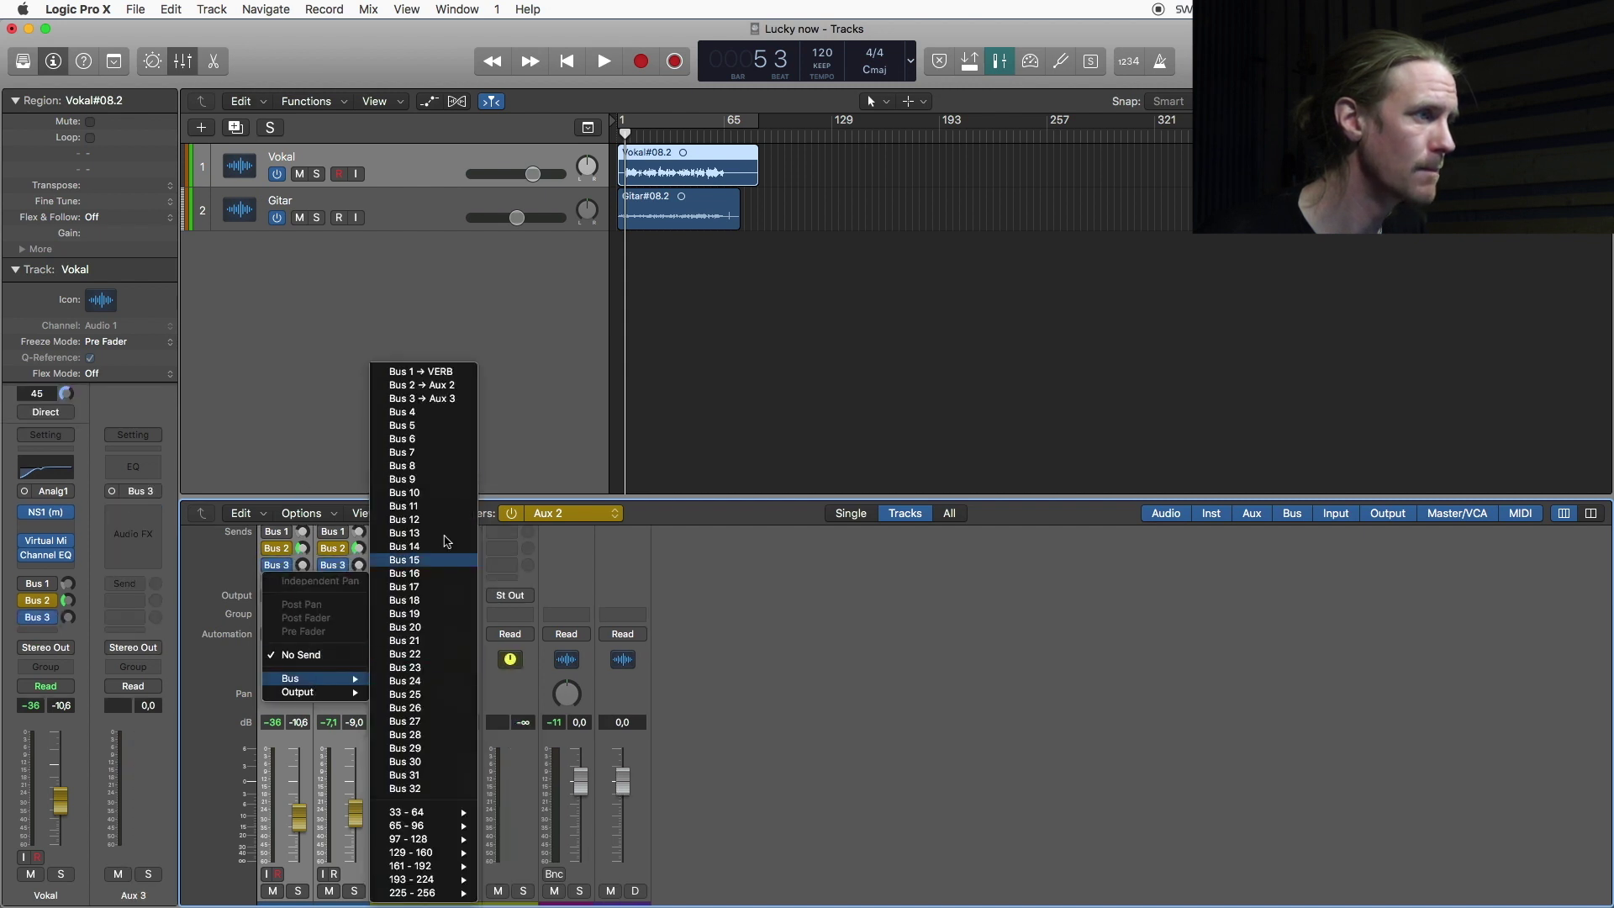
click(437, 412)
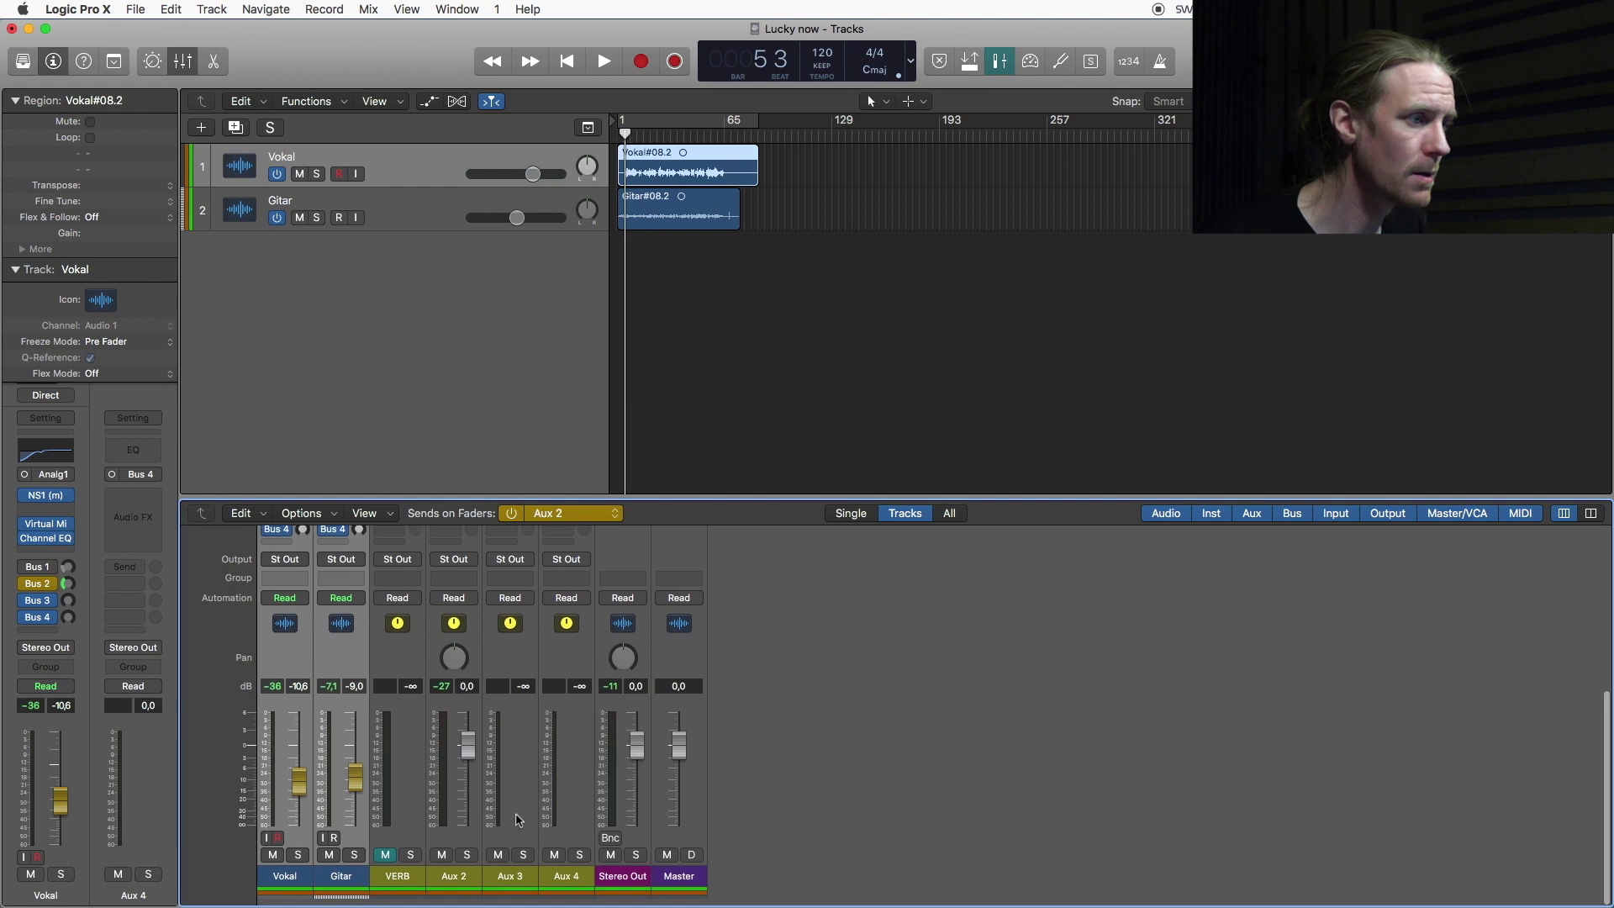
Rename the three clap aux channels 1, 2 and 3
double_click(462, 884)
text(1)
key(Tab)
text(2)
key(Tab)
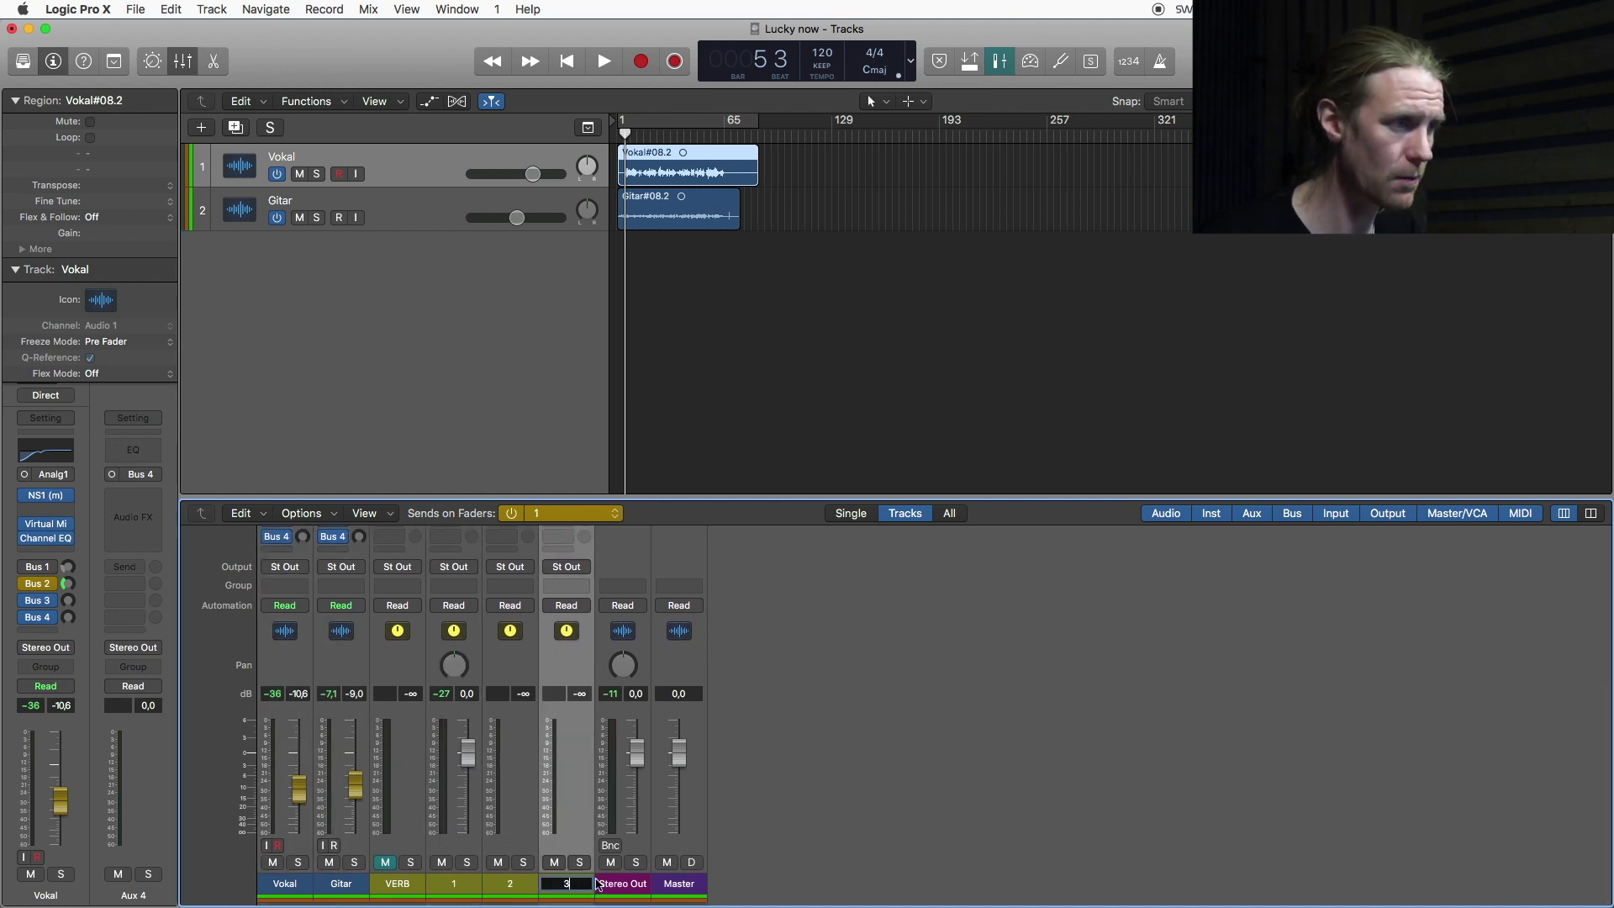
text(3)
key(Return)
Set the vocal's Bus 3 send to about -15 and copy the Bus 2 Space Designer onto the Bus 3 aux
scroll(336, 789, up, 5)
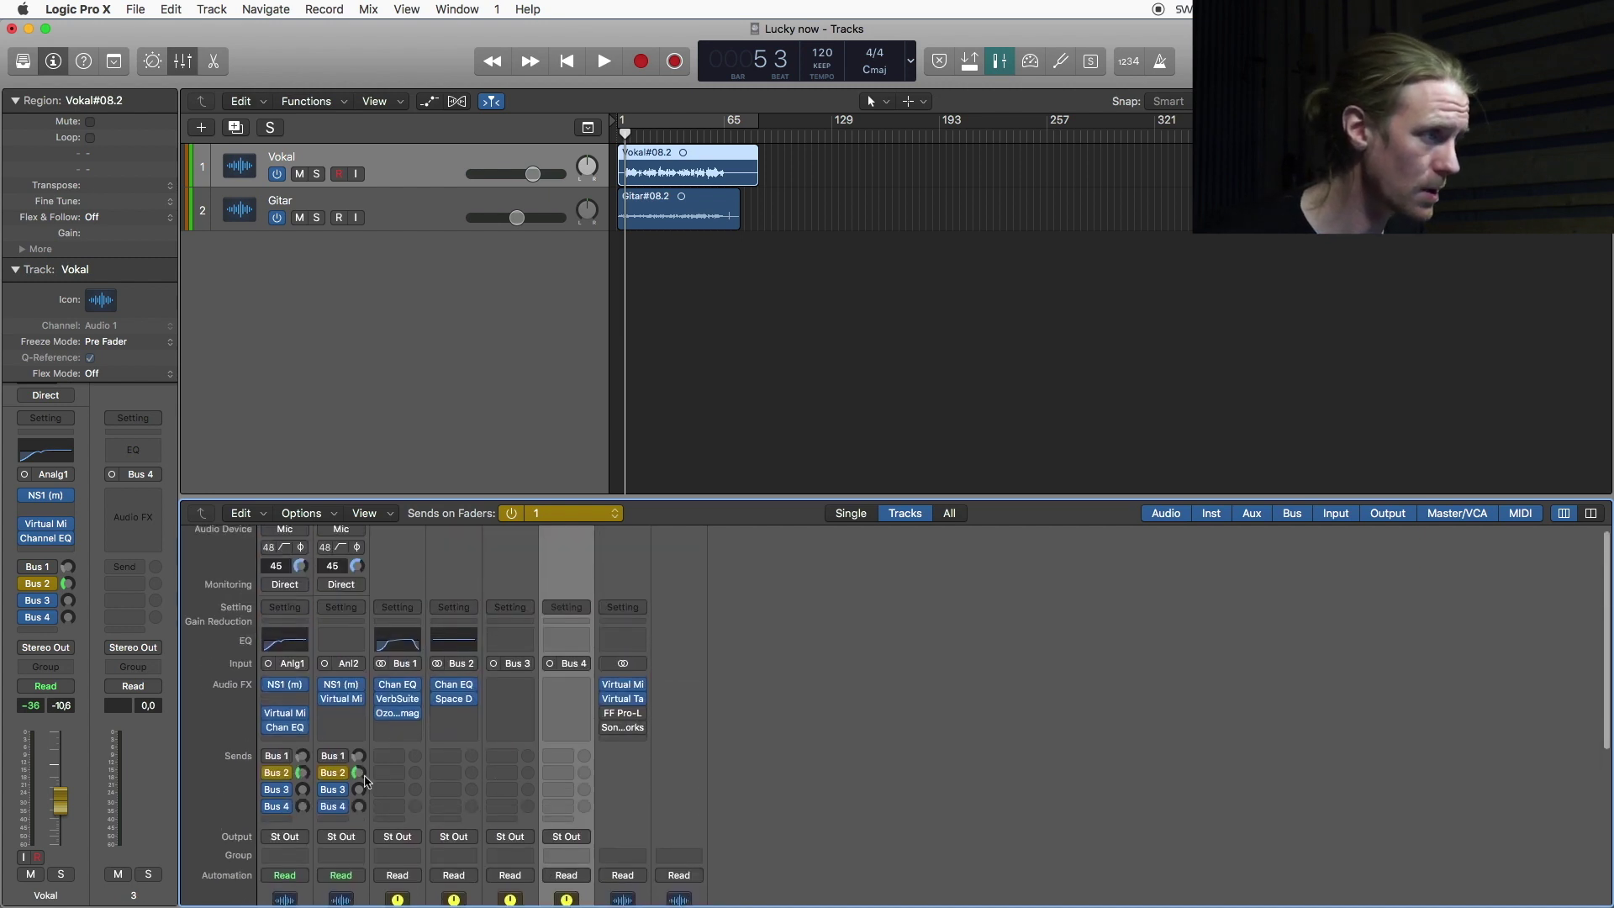
drag(301, 794, 300, 778)
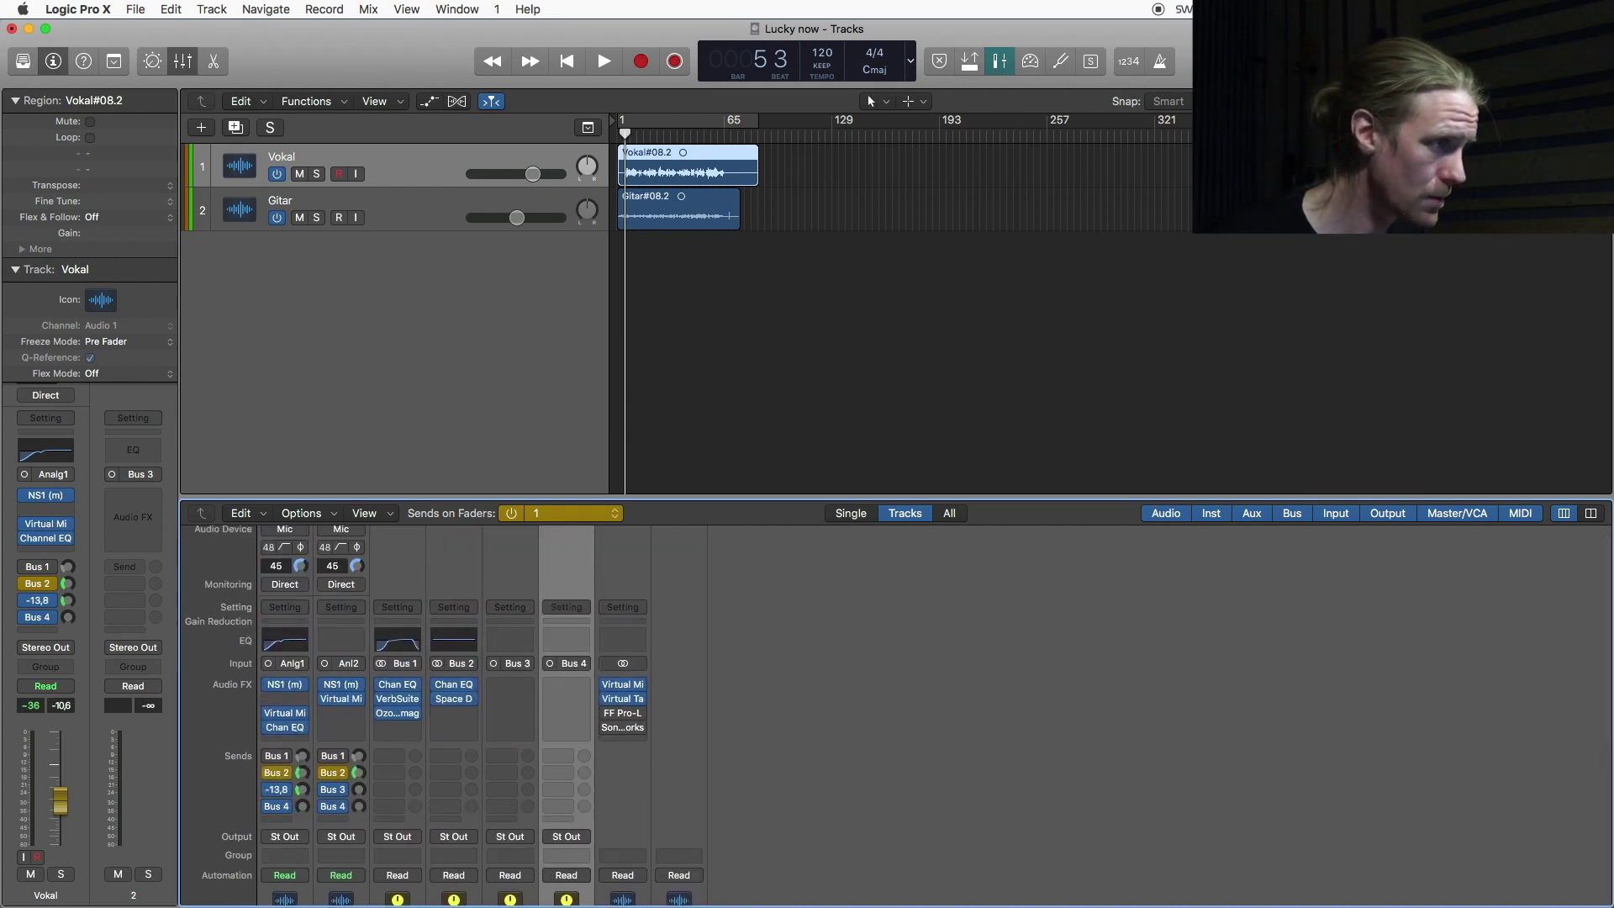
mouse_move(300, 790)
mouse_down()
mouse_move(295, 805)
mouse_move(302, 794)
mouse_up()
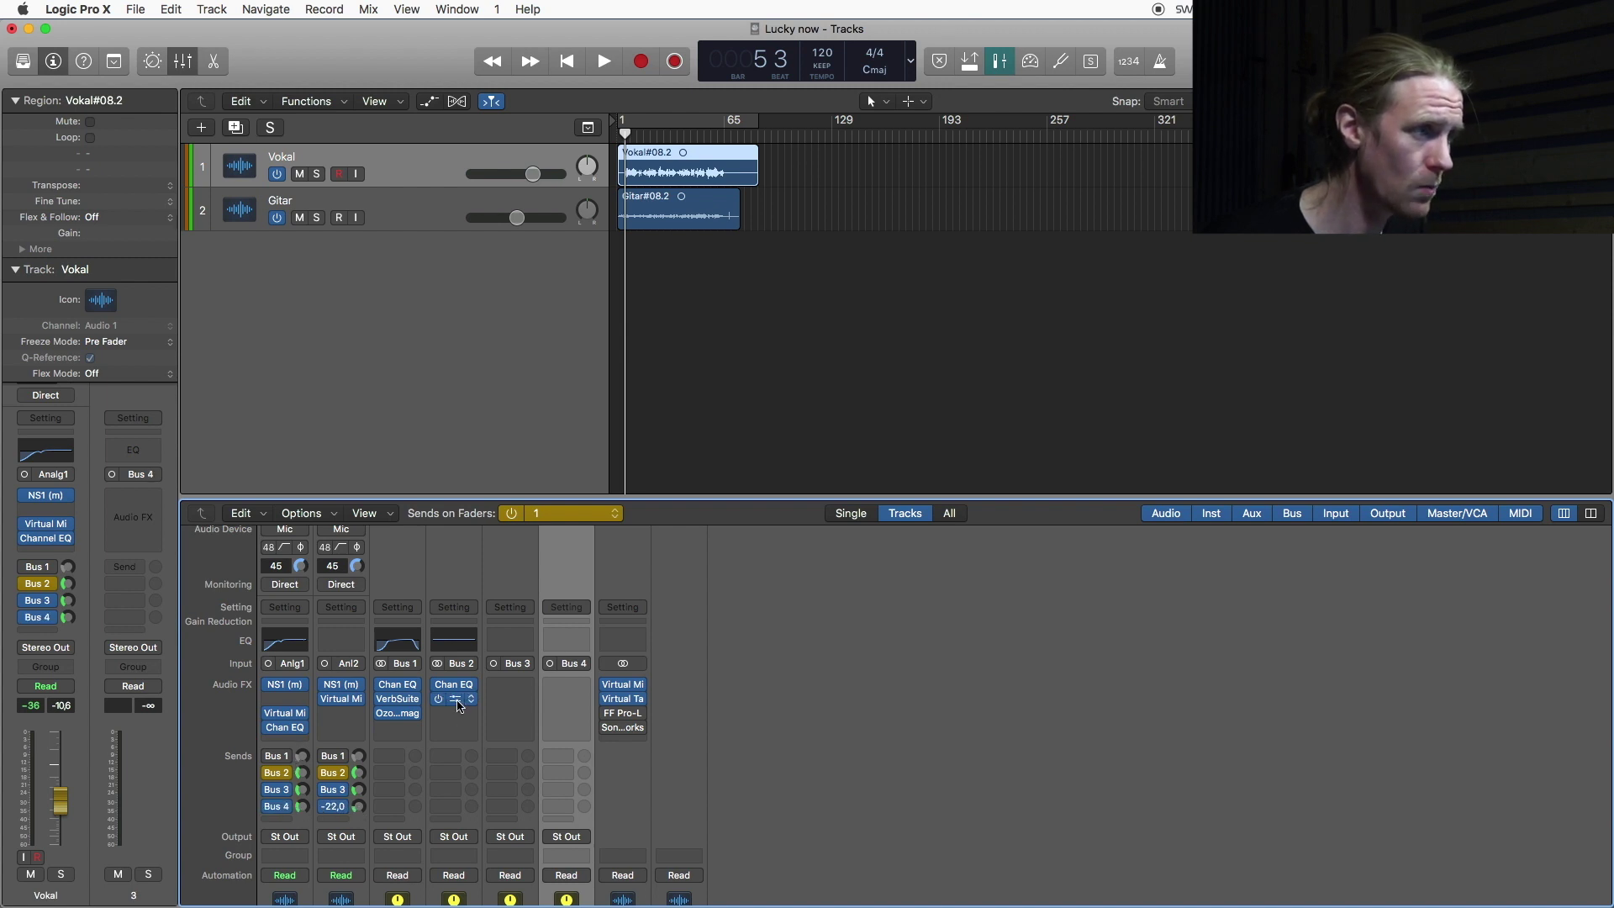
drag(454, 699, 566, 702)
click(510, 702)
Drag 2.wav from Finder into aux 2's Space Designer and 3.wav into aux 3's
click(513, 706)
key(super+Tab)
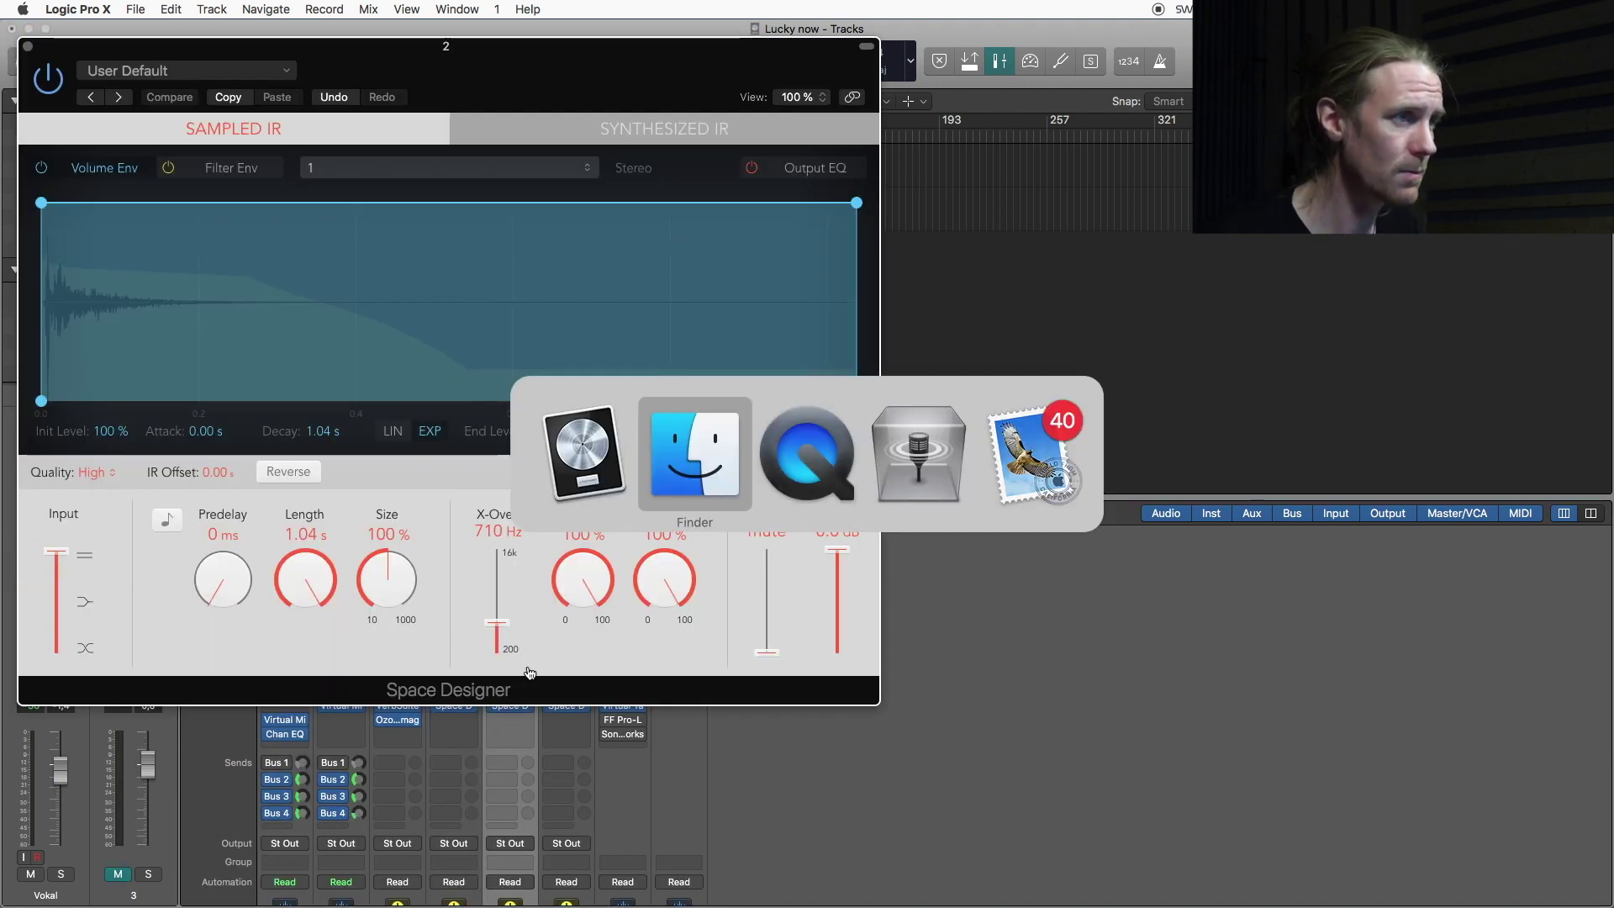
drag(1180, 223, 364, 285)
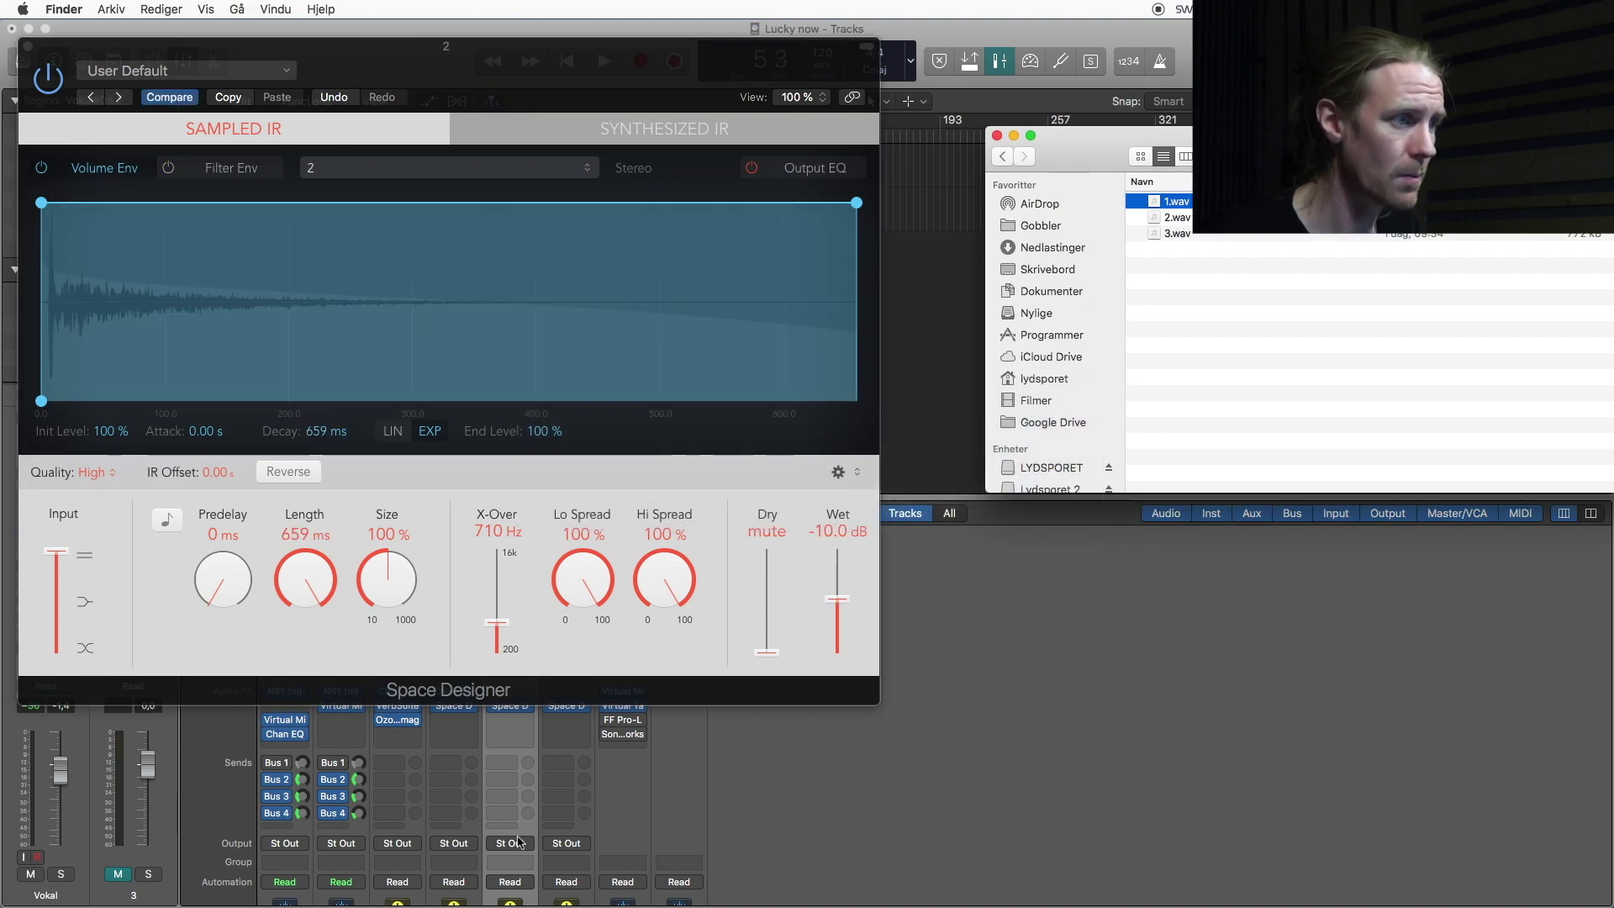
click(569, 711)
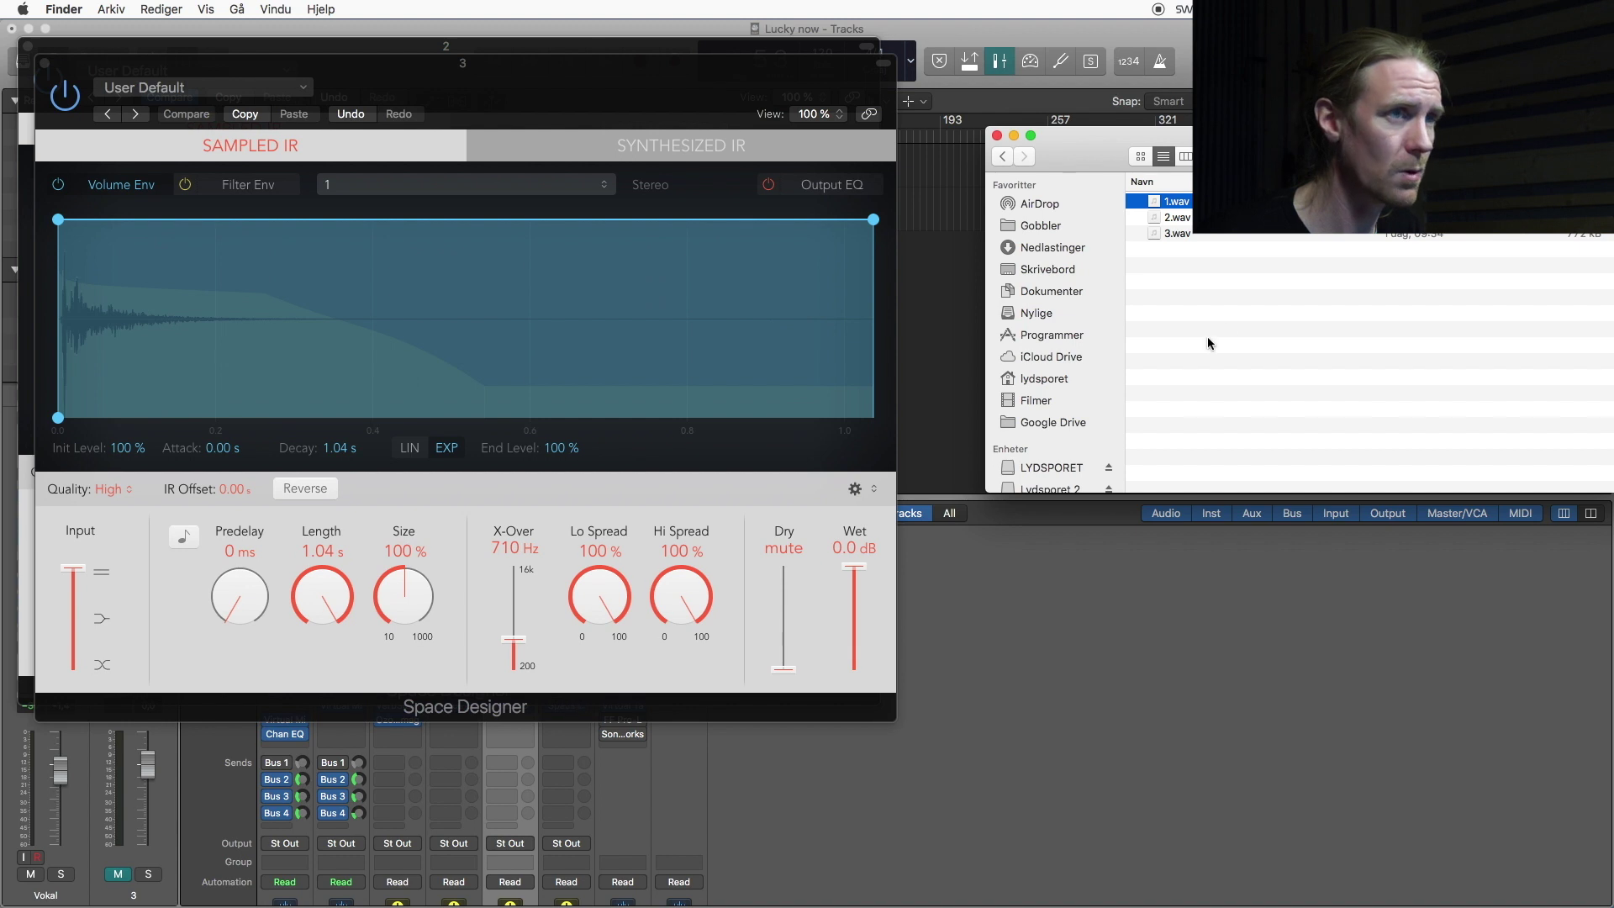
drag(1180, 237, 469, 342)
Reopen aux 2's reverb settings and move the window aside to uncover the tracks
click(539, 782)
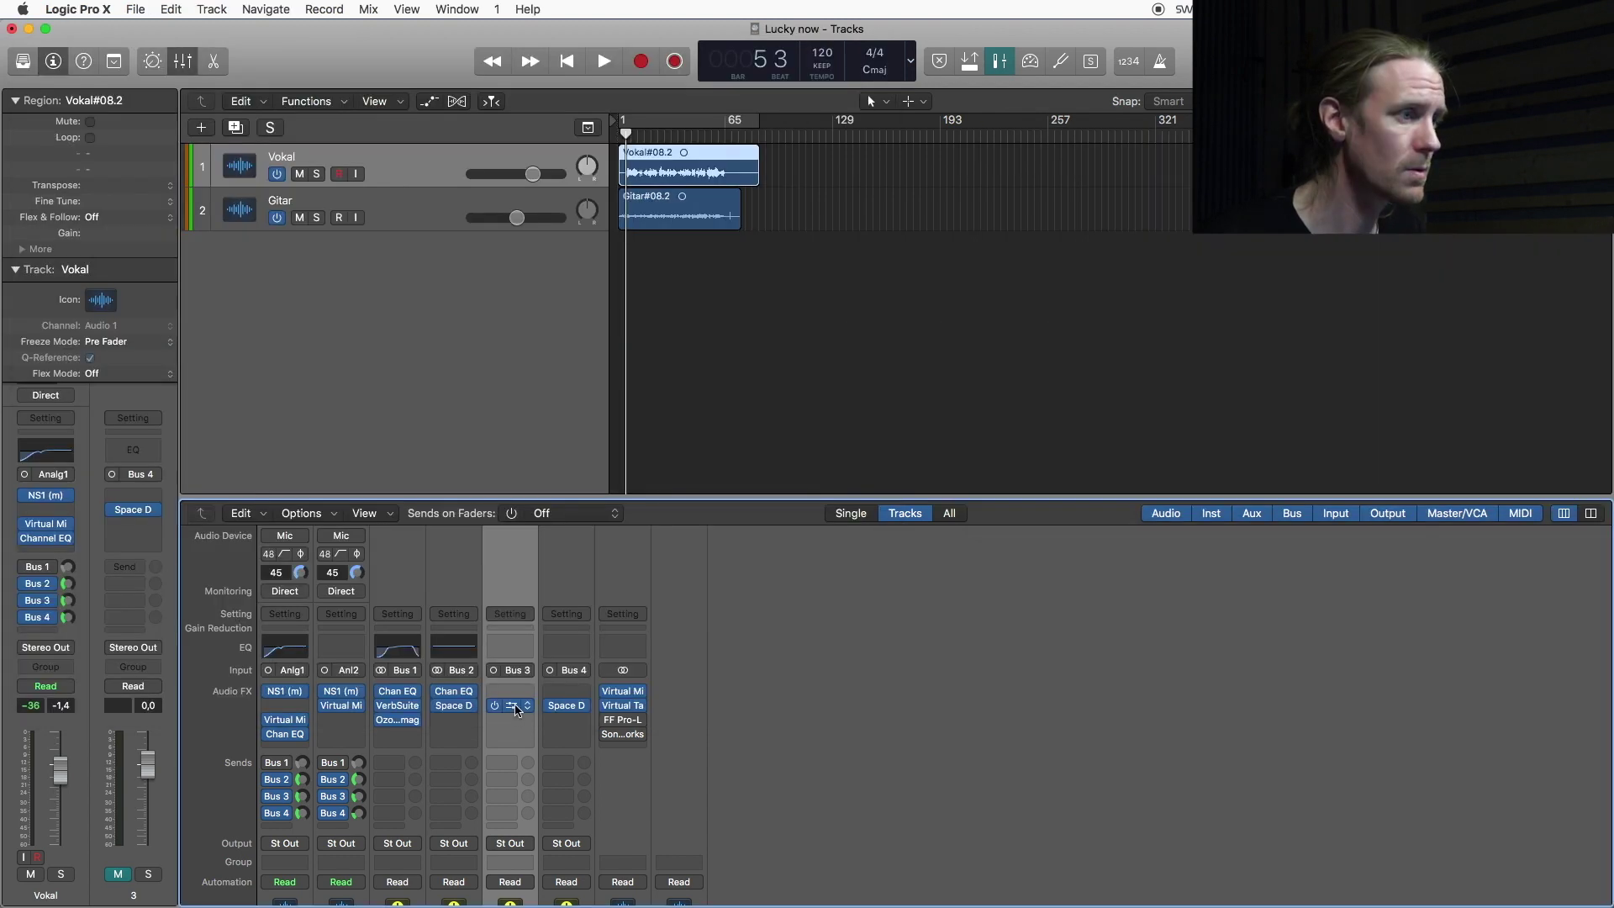
scroll(618, 758, down, 2)
key(v)
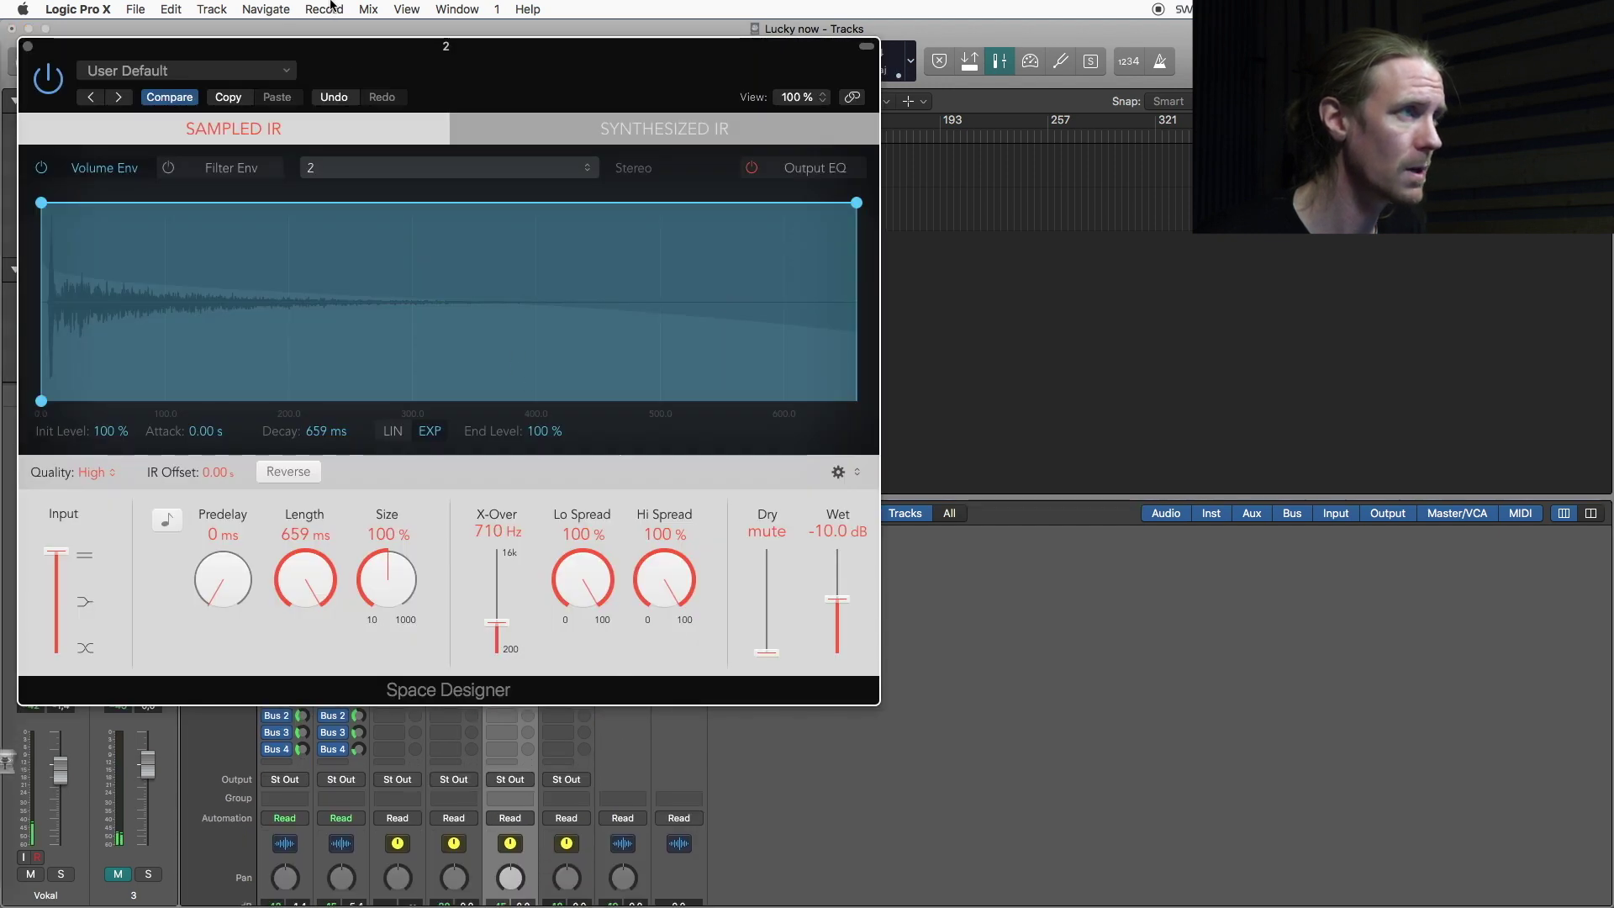
drag(350, 55, 952, 131)
Raise aux 2's reverb Wet to 0 dB, muting and unmuting aux 2 to compare
scroll(505, 799, down, 6)
key(space)
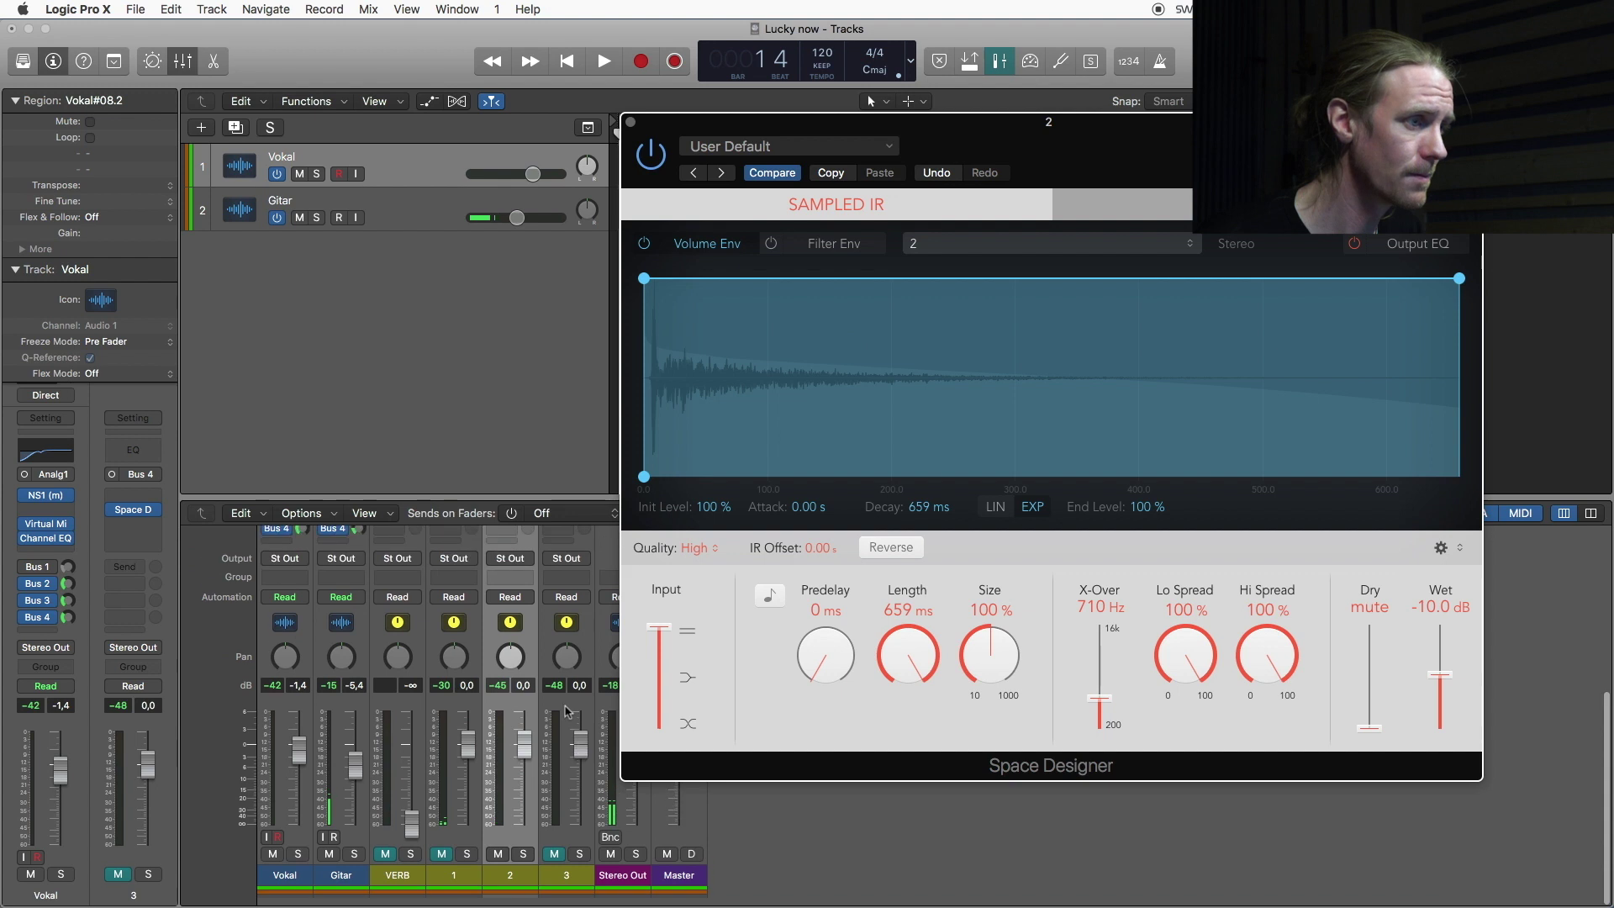
drag(1440, 674, 1441, 624)
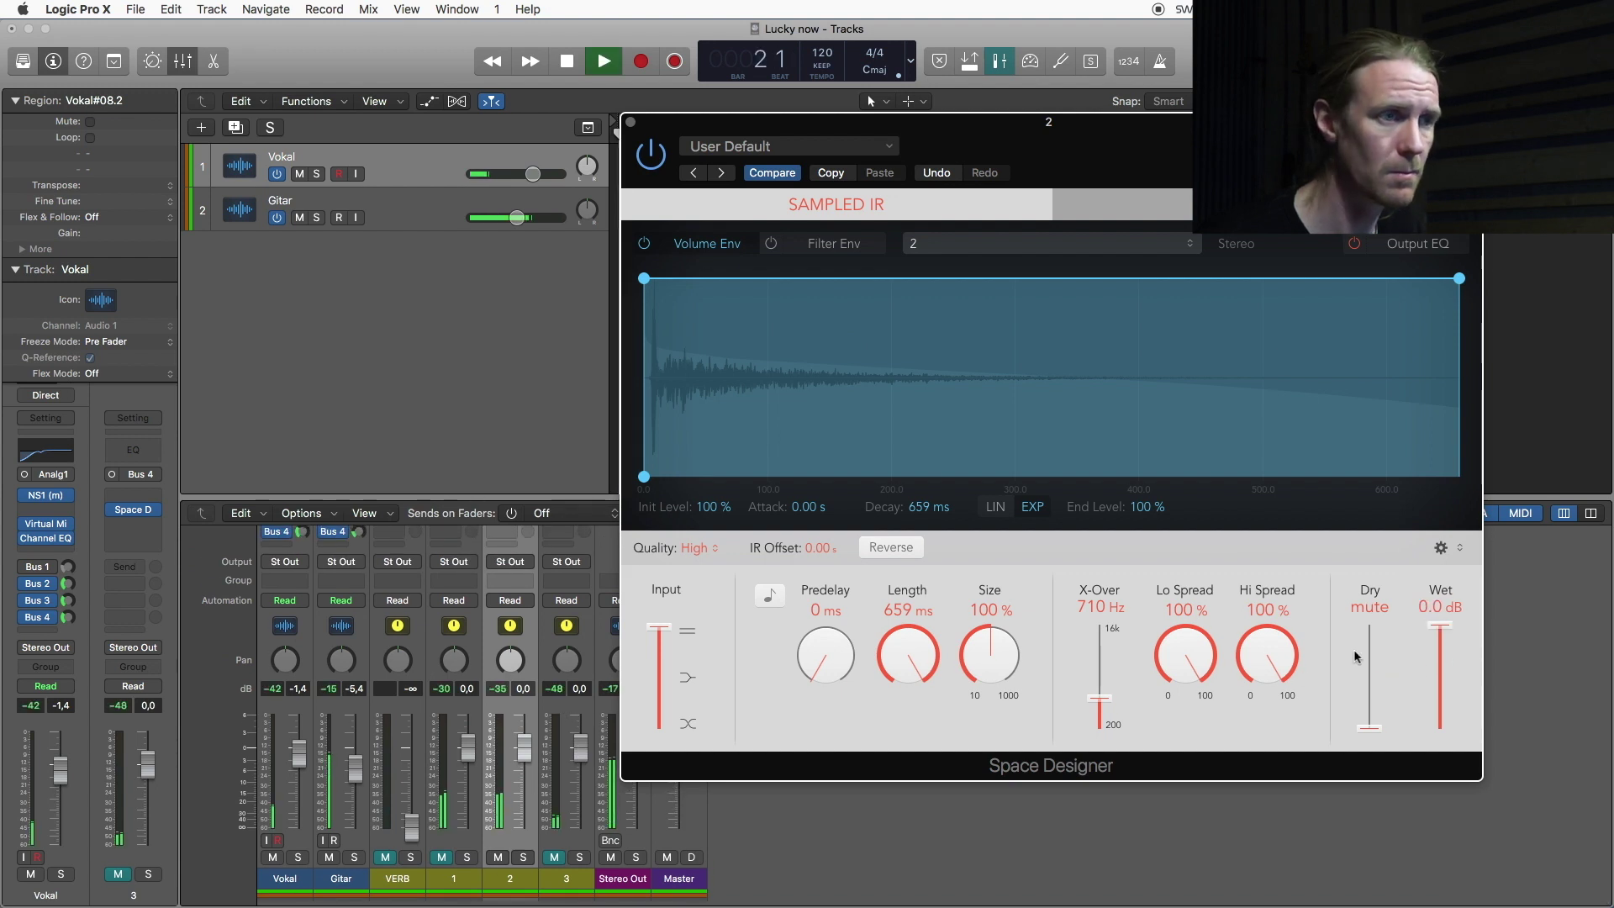
click(498, 858)
click(499, 857)
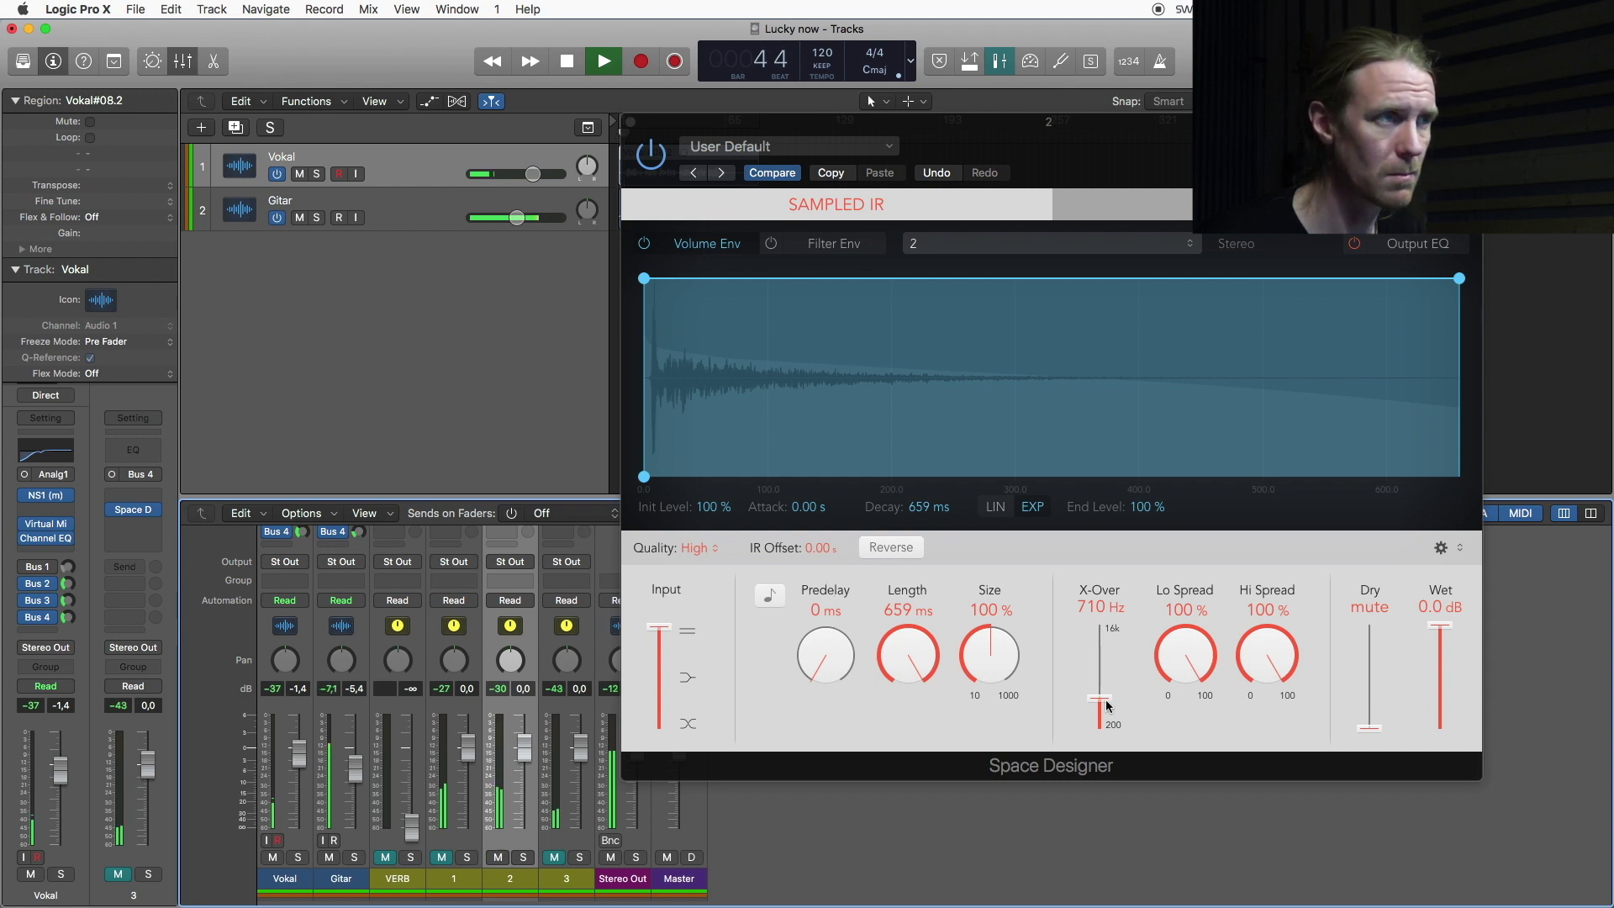
Turn on the filter envelope and set Output EQ: low cut 110 Hz, high cut 5600 Hz, -4 dB upper-mid dip
click(773, 244)
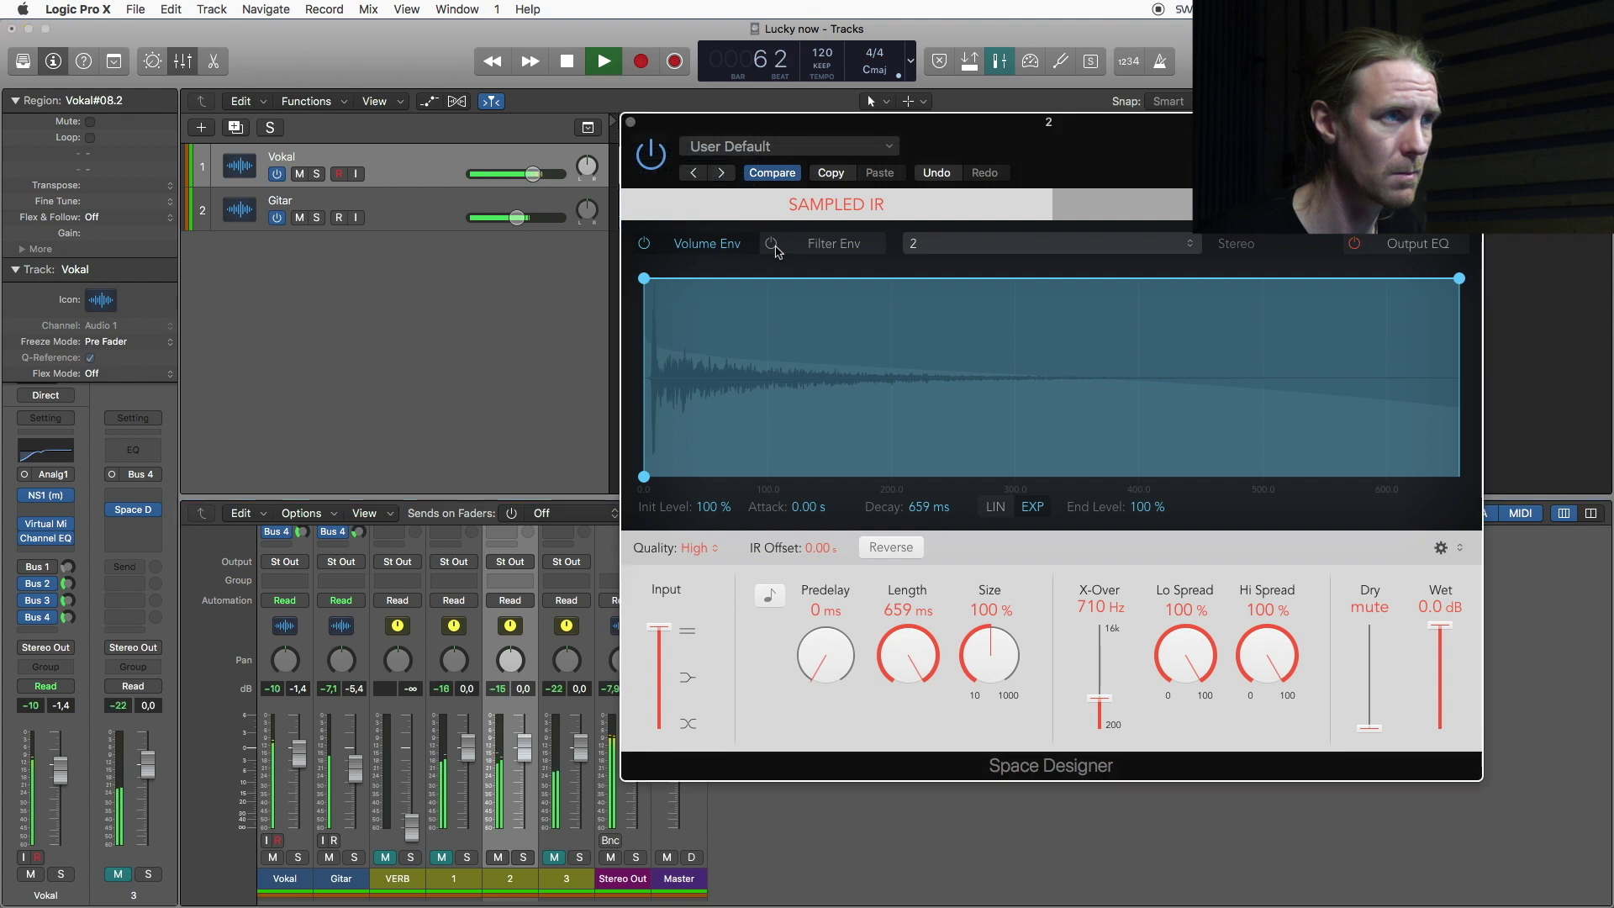
click(1440, 248)
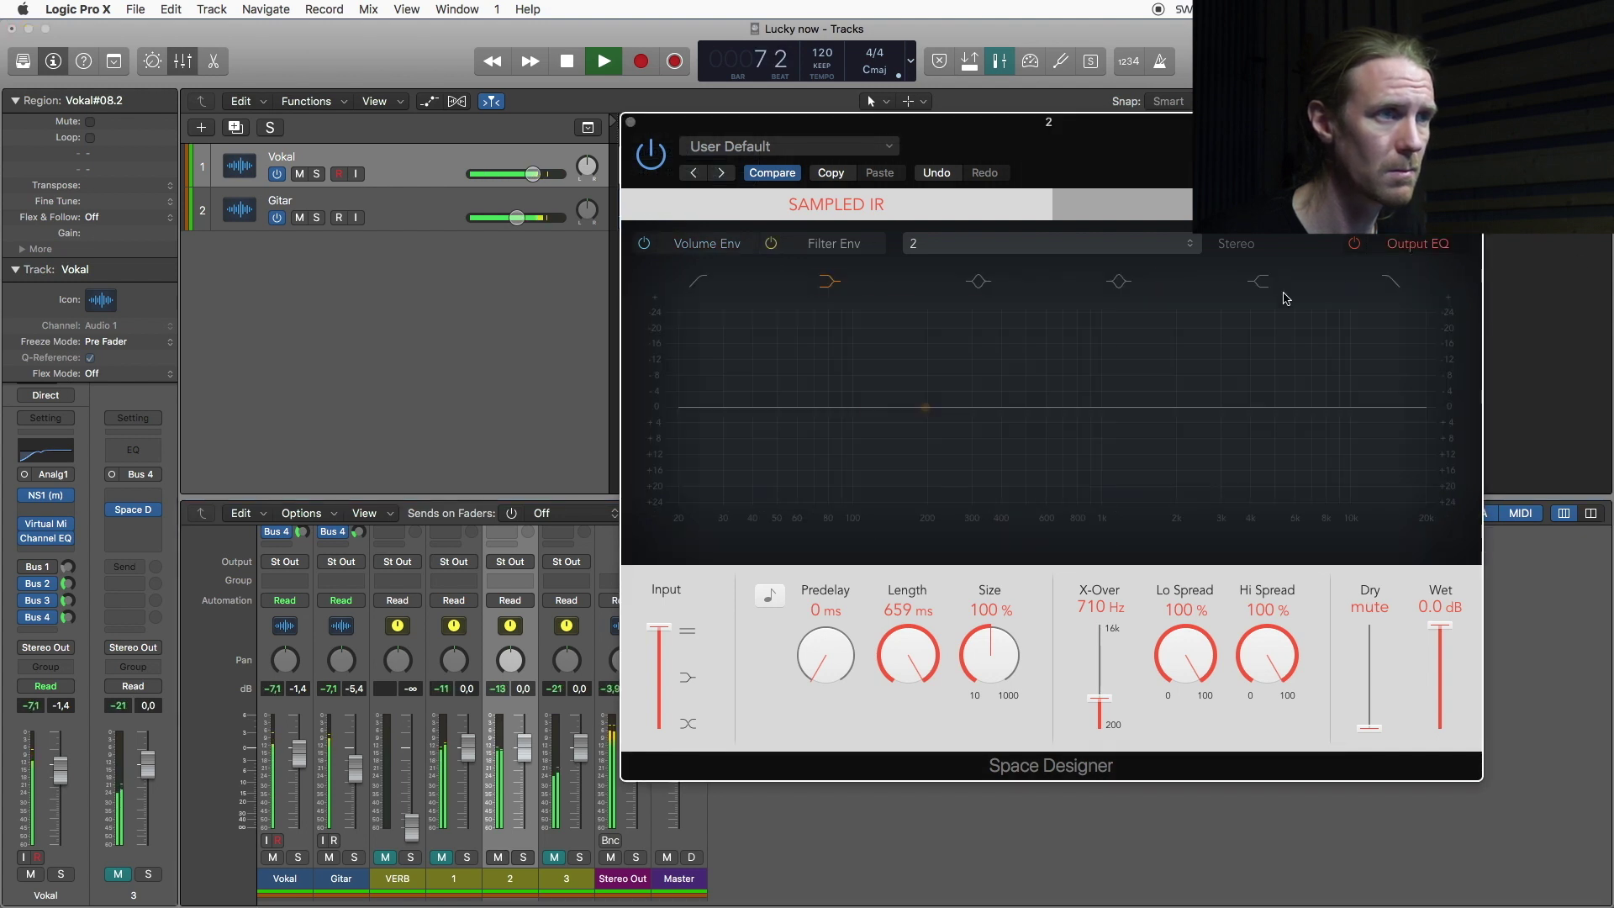
click(700, 284)
drag(772, 423, 872, 446)
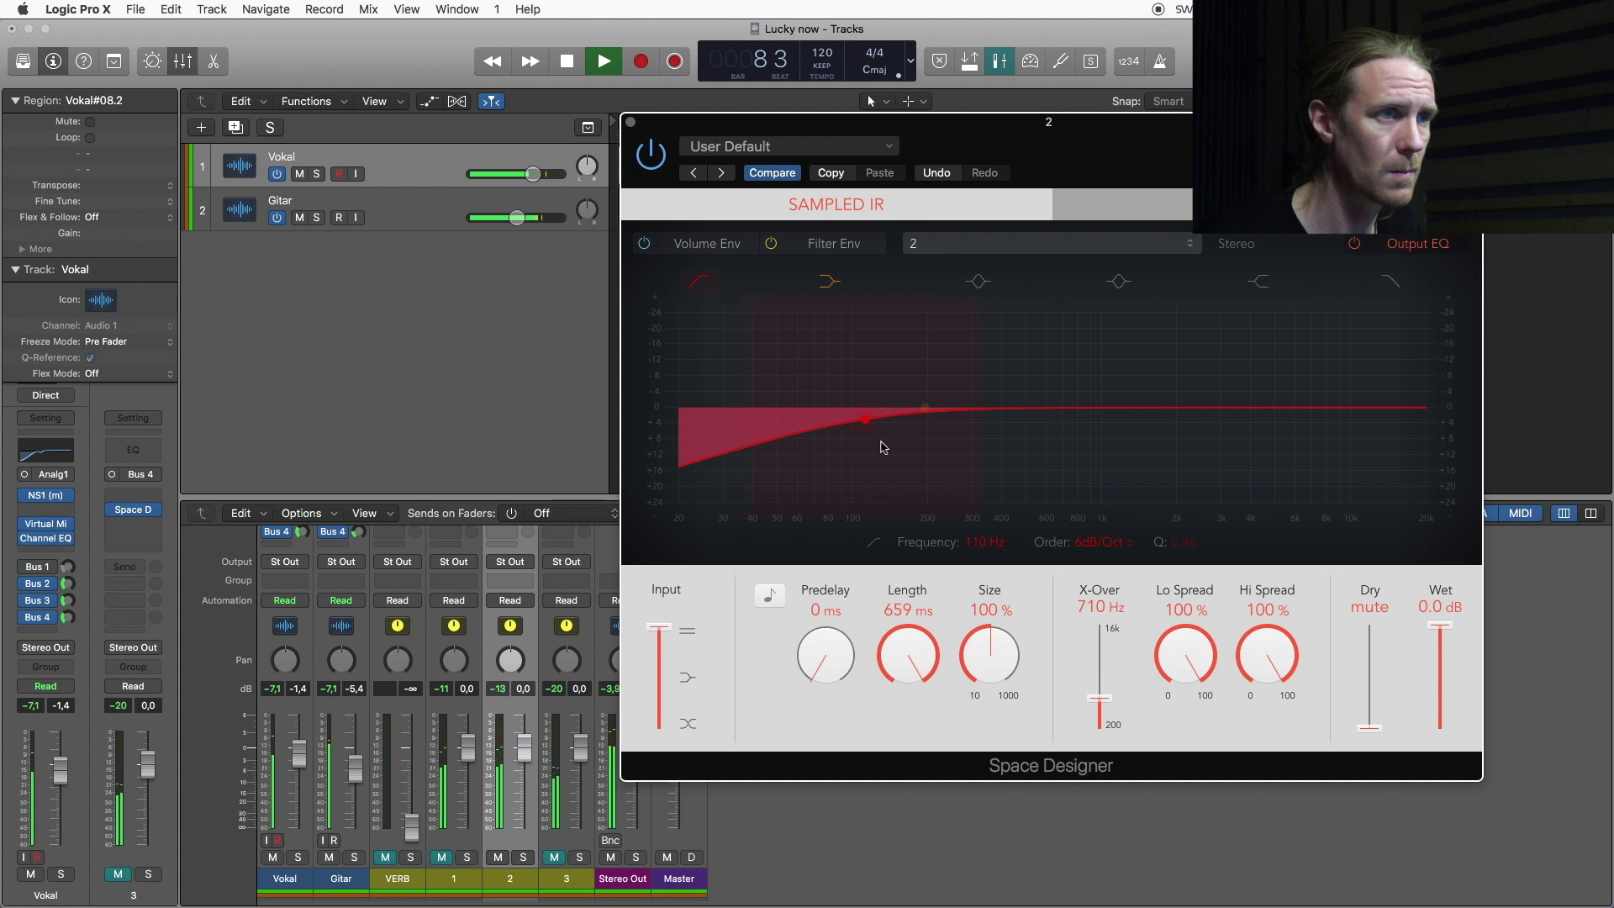
click(1393, 286)
drag(1373, 426, 1297, 437)
click(1119, 281)
drag(1119, 408, 1222, 429)
With aux 2 soloed, nudge the low cut and low-mid lower and move the dip to 2100 Hz, then A/B by muting
click(523, 859)
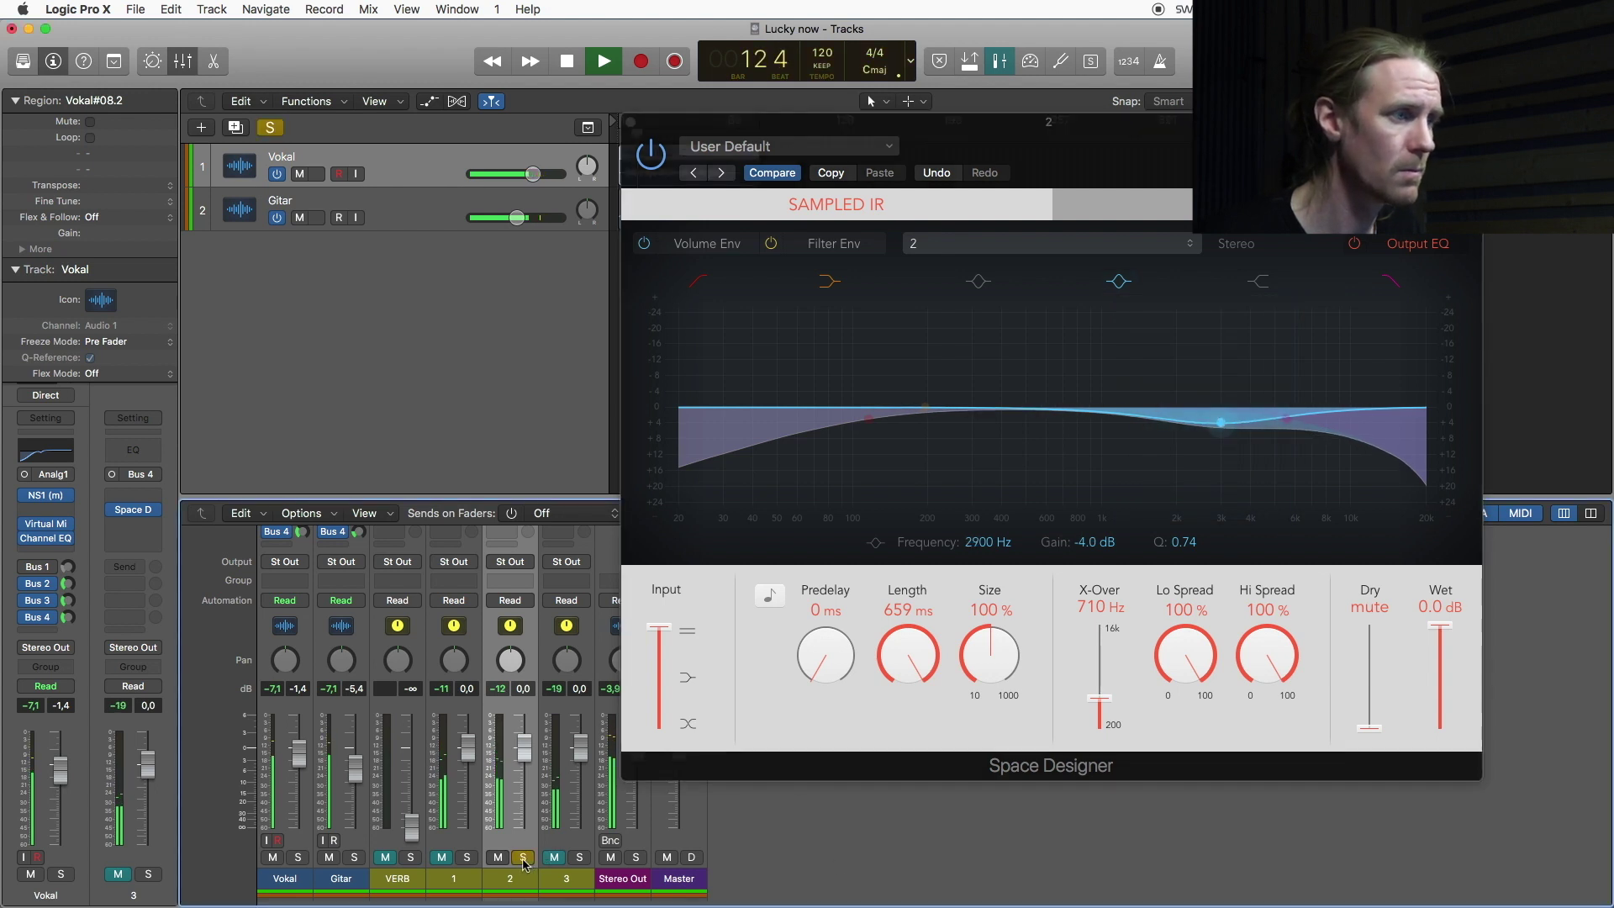
drag(869, 418, 811, 419)
drag(942, 414, 893, 408)
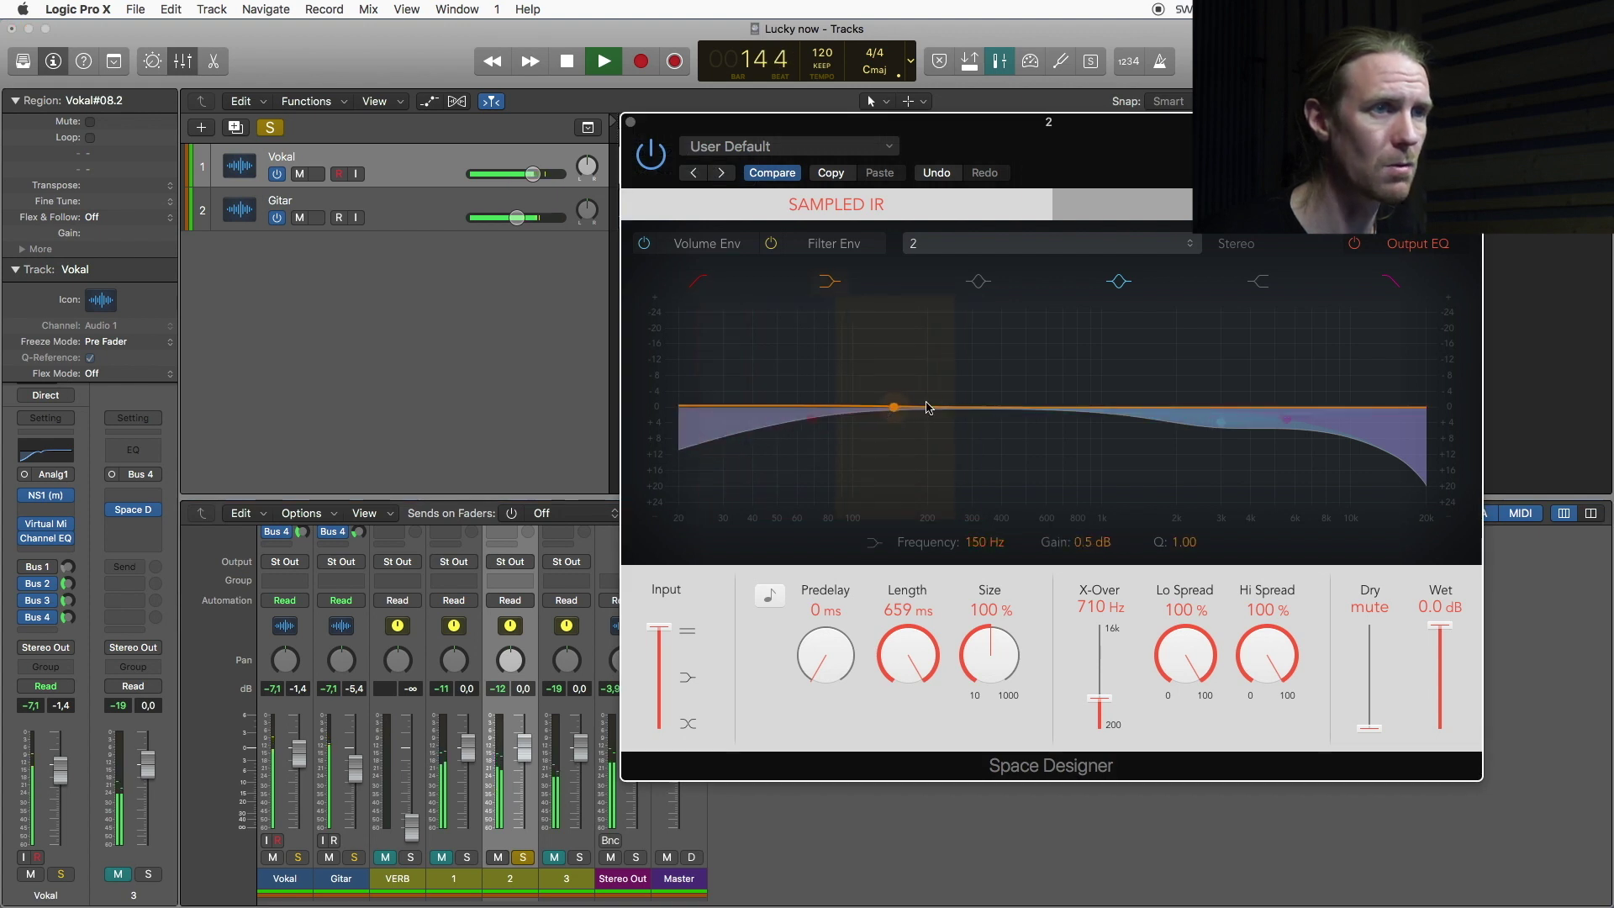
click(1232, 431)
drag(1233, 433, 1195, 433)
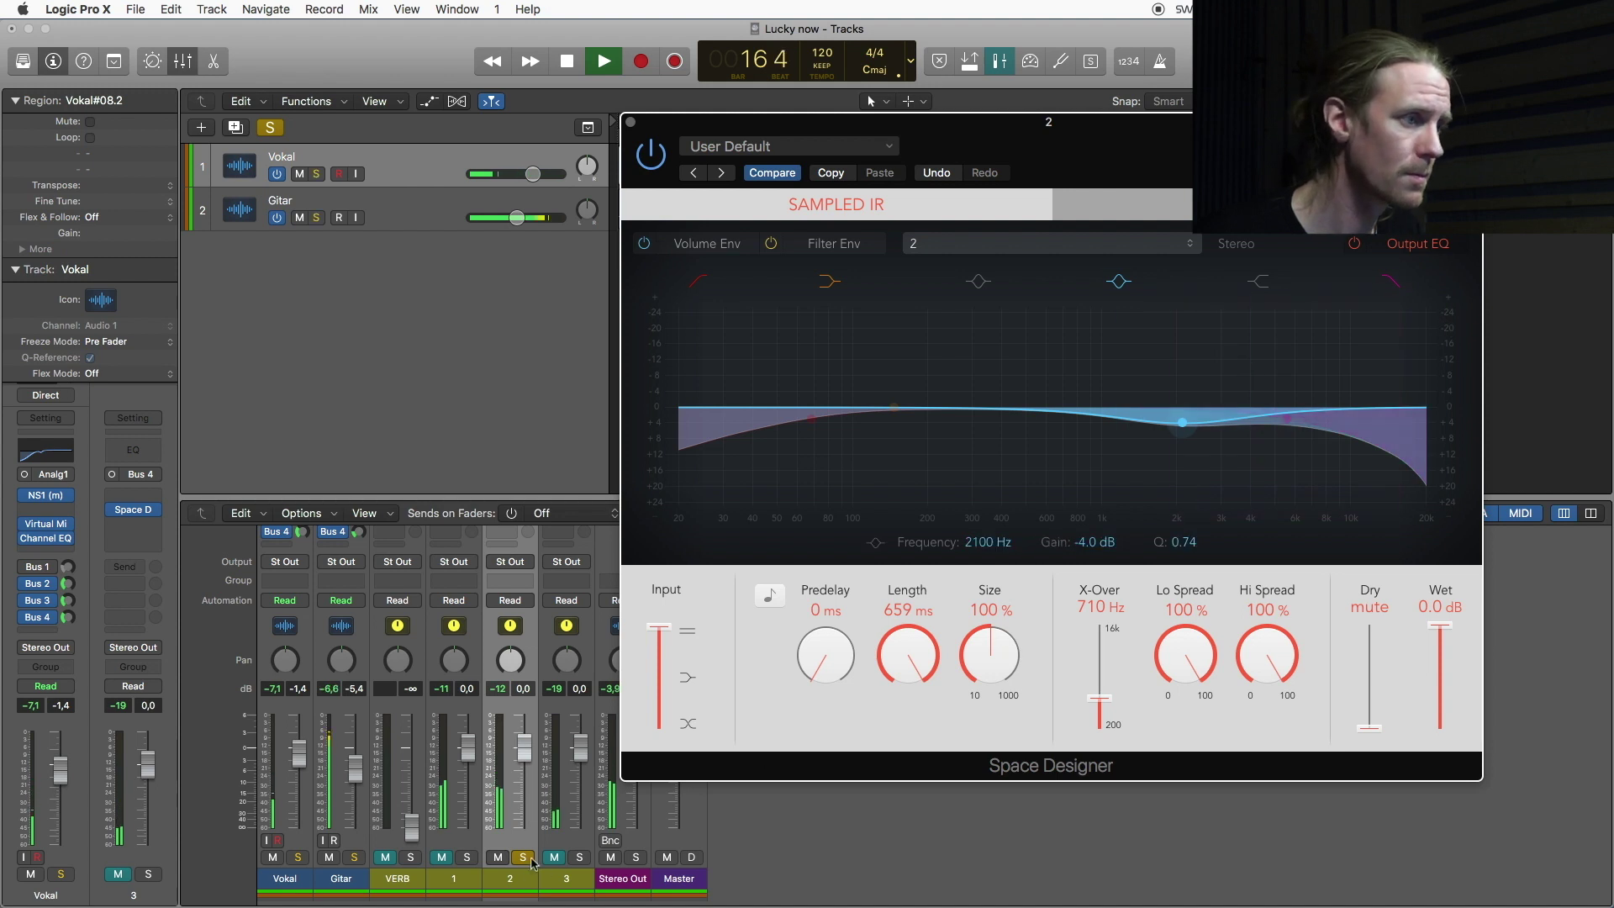
click(611, 820)
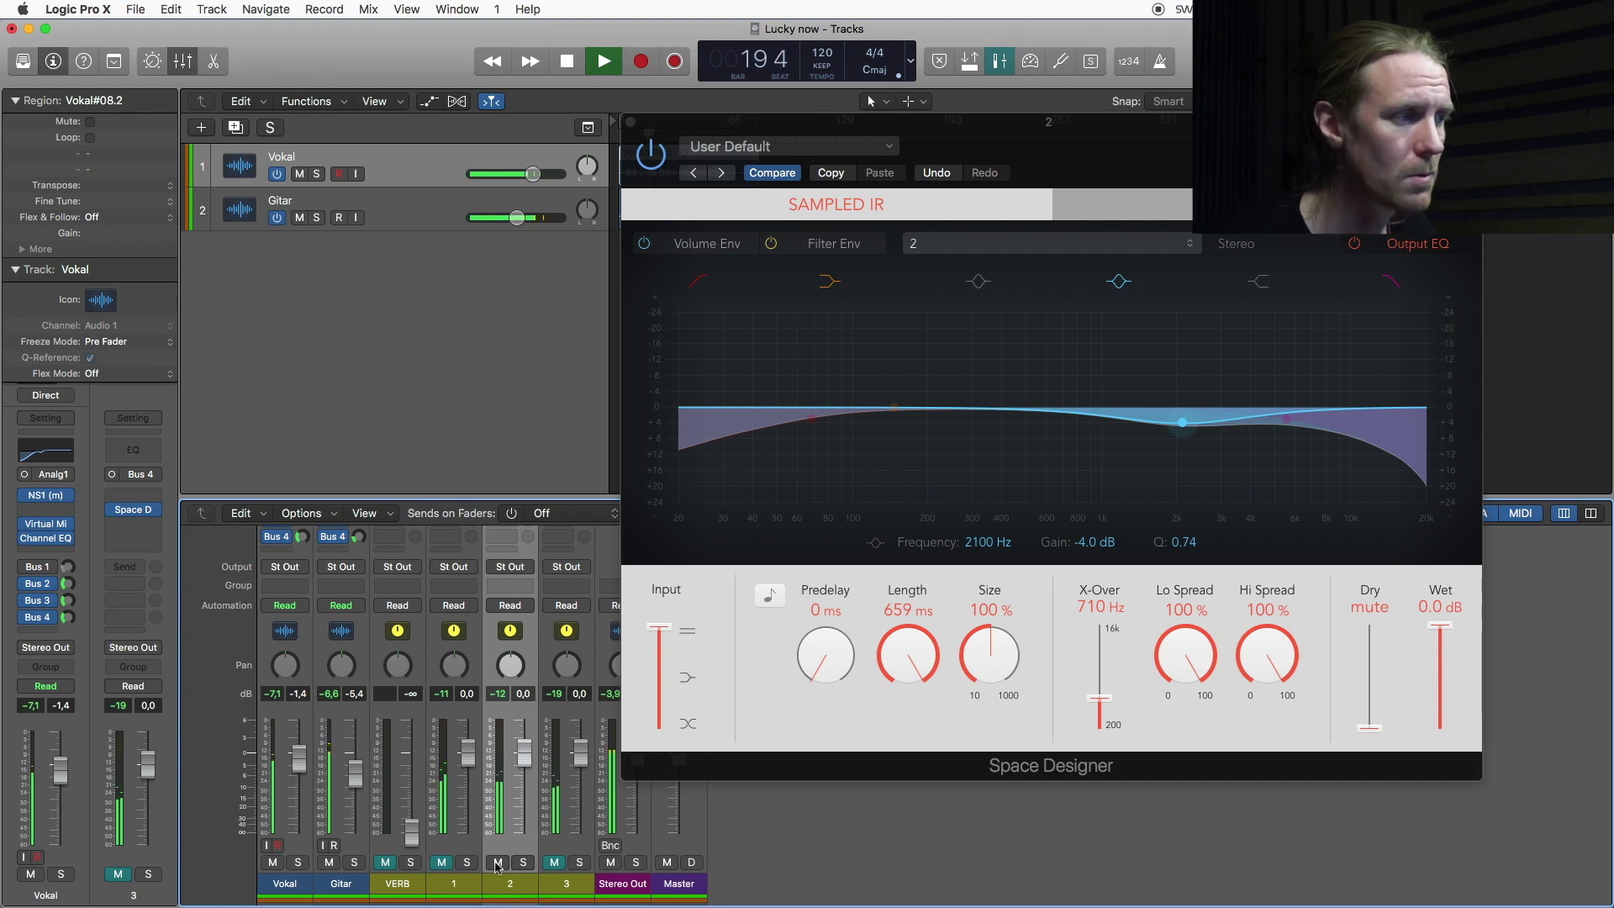
click(497, 863)
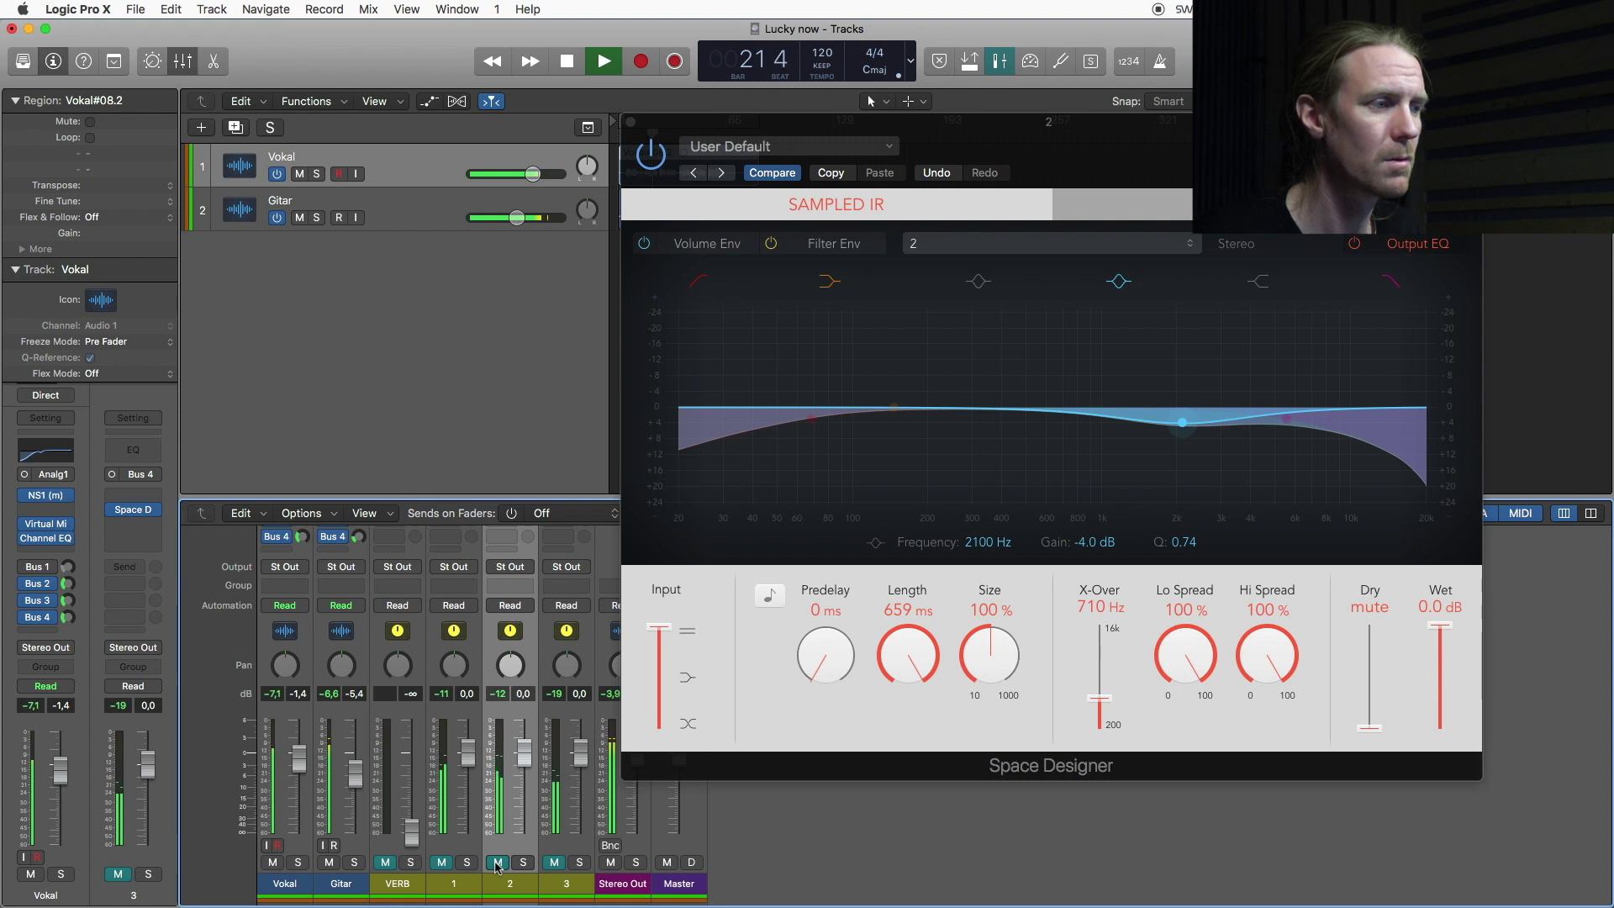
click(497, 863)
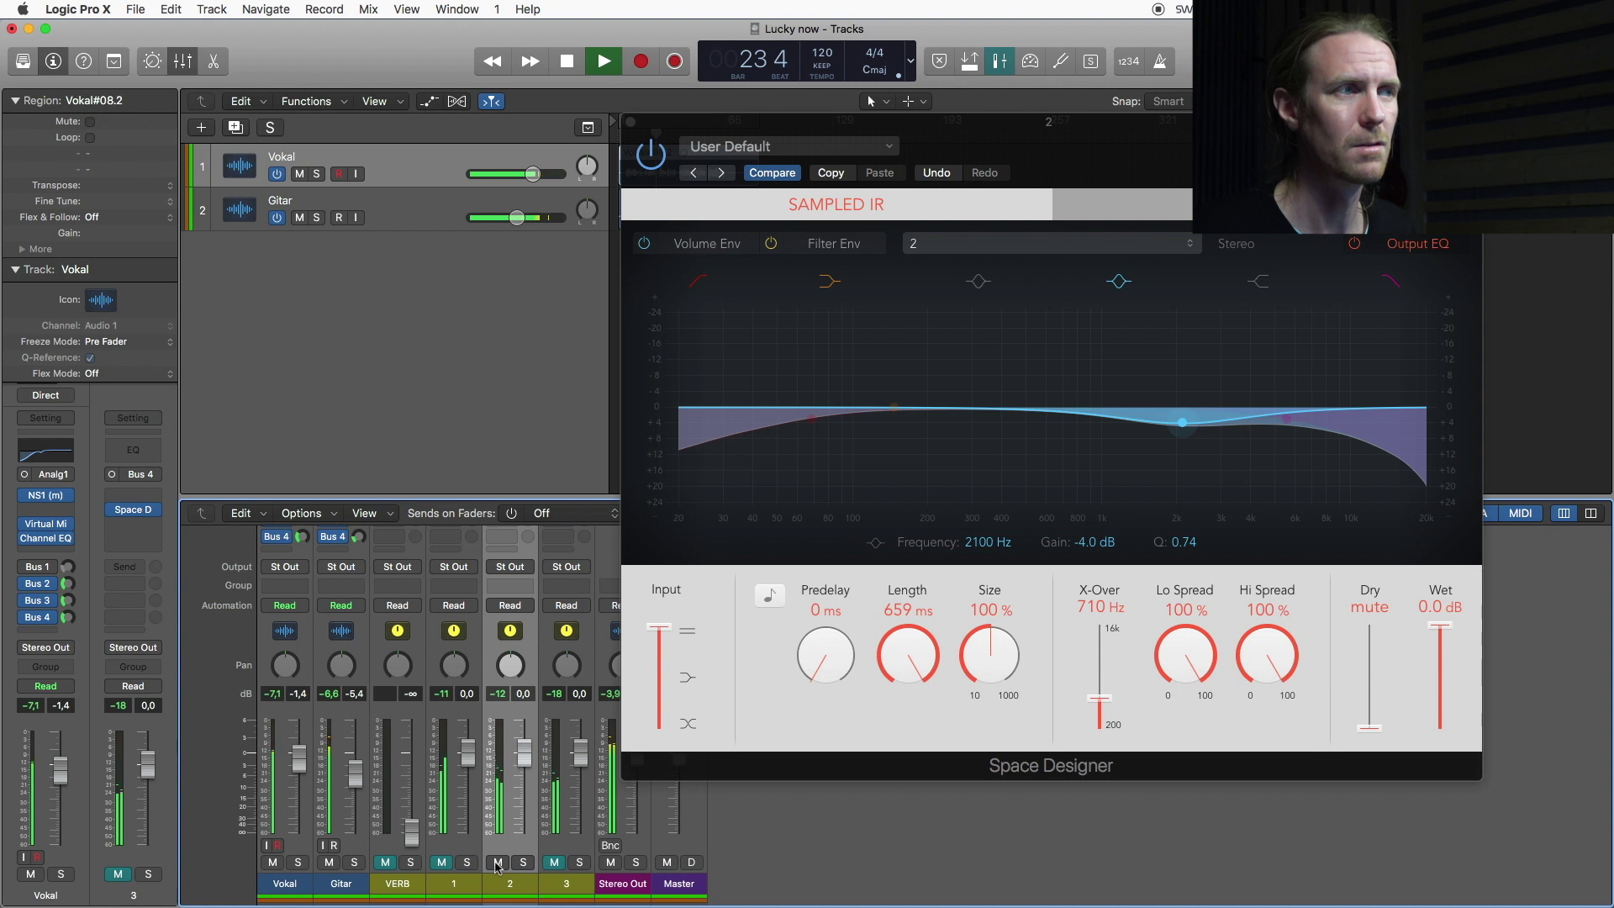
Stop playback, select aux 3 and unmute it
key(space)
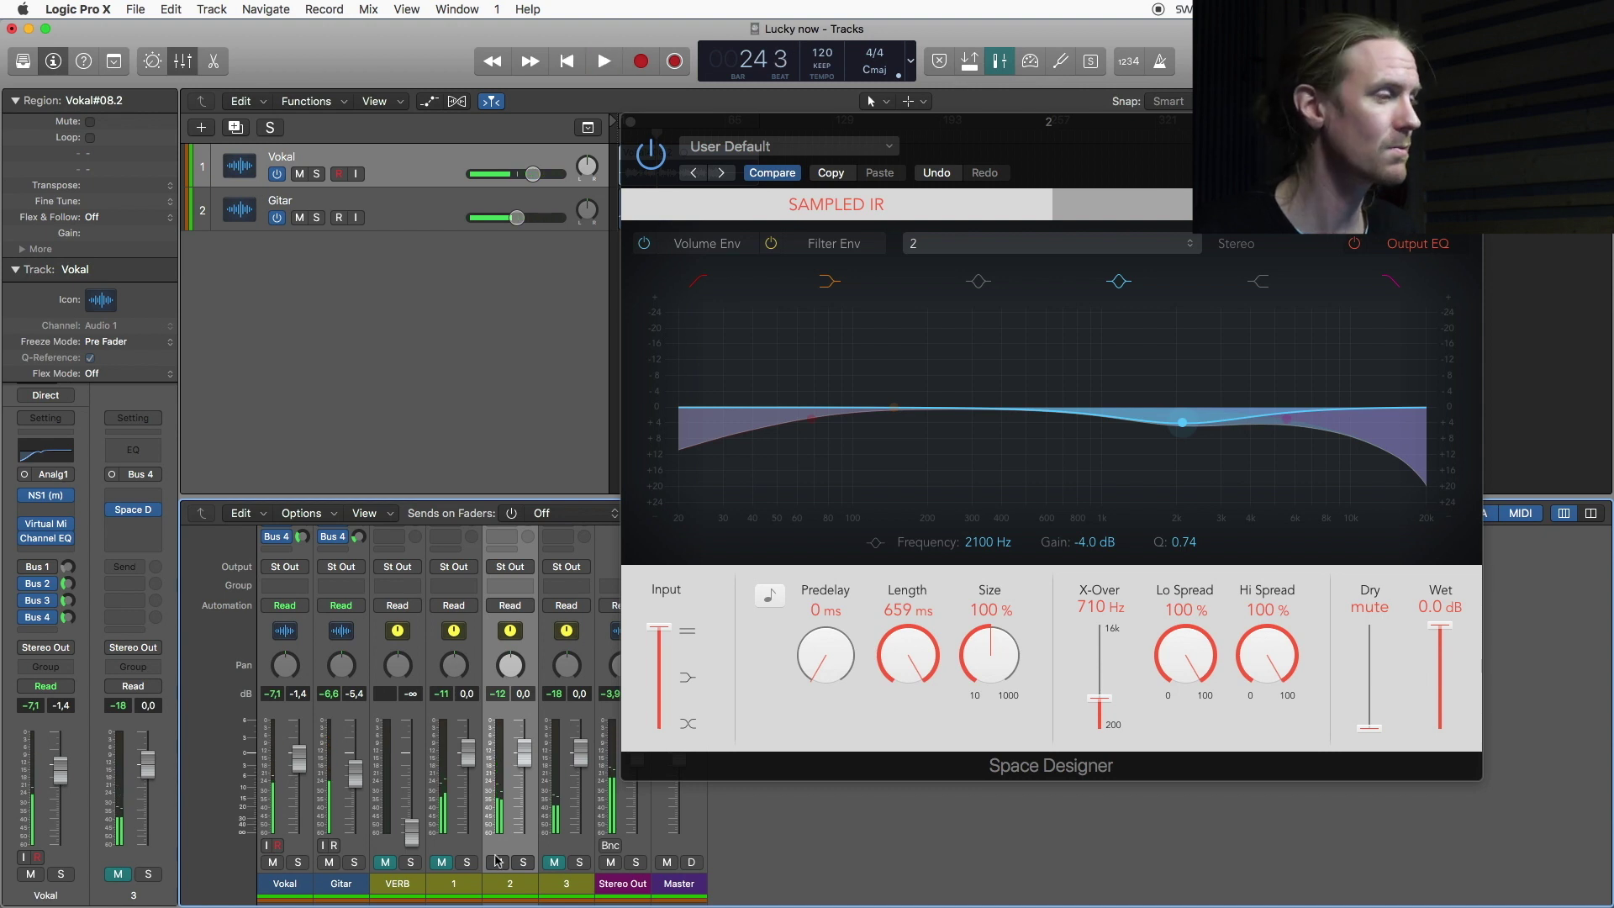
click(558, 874)
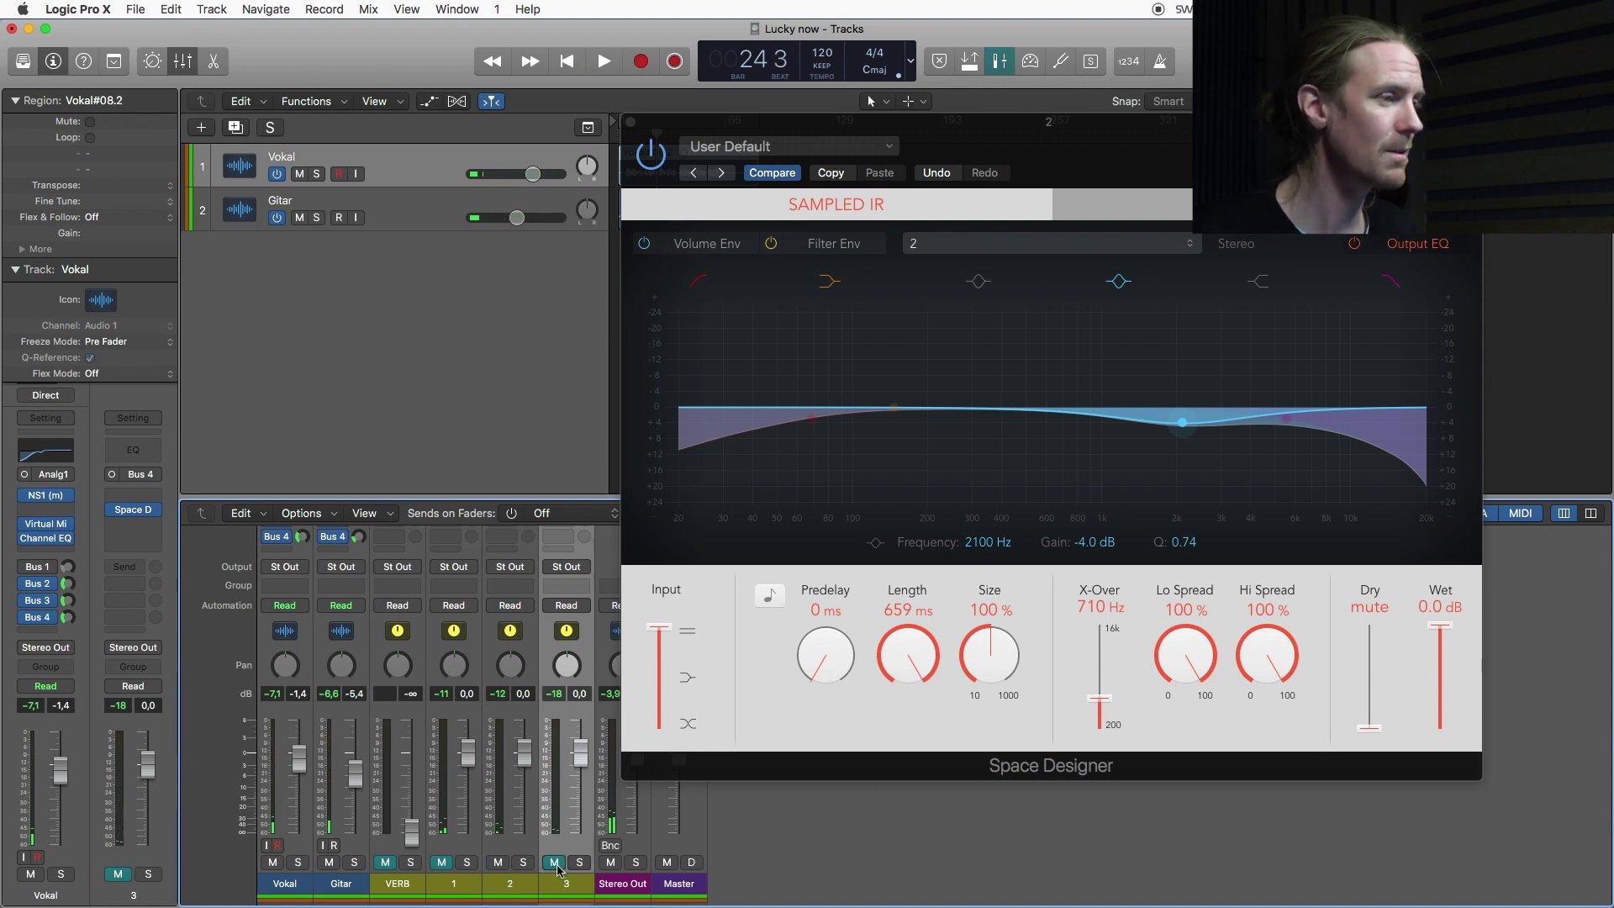
click(556, 864)
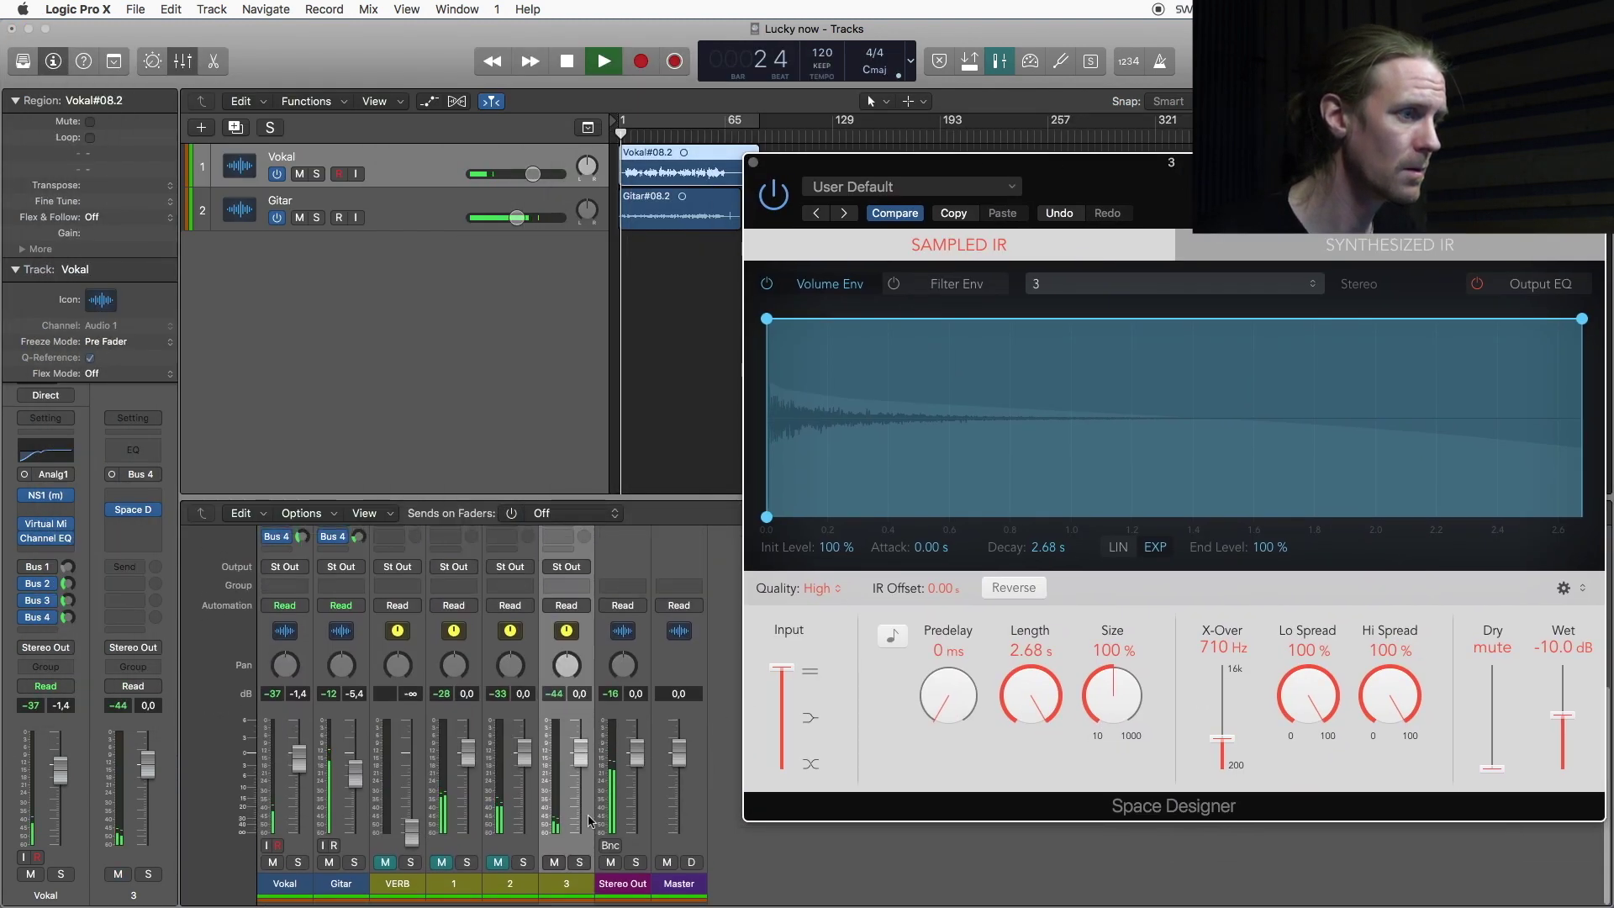
Set the Vokal's Bus 4 send to -11,6 and replay from the start to hear aux 3's reverb
scroll(364, 700, up, 5)
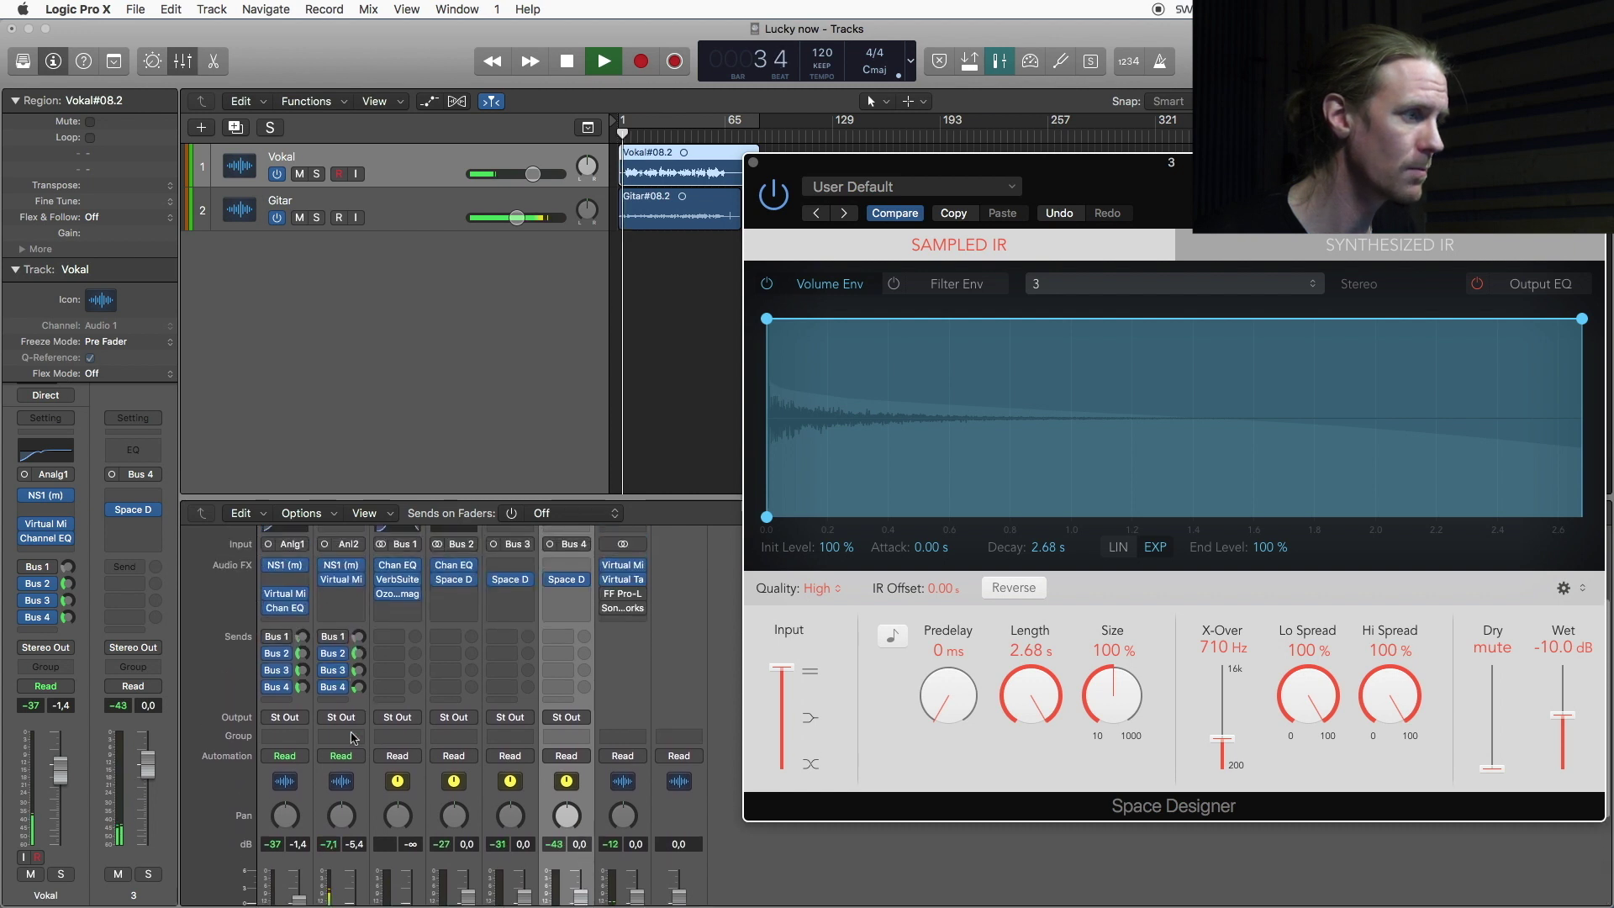
scroll(364, 700, down, 5)
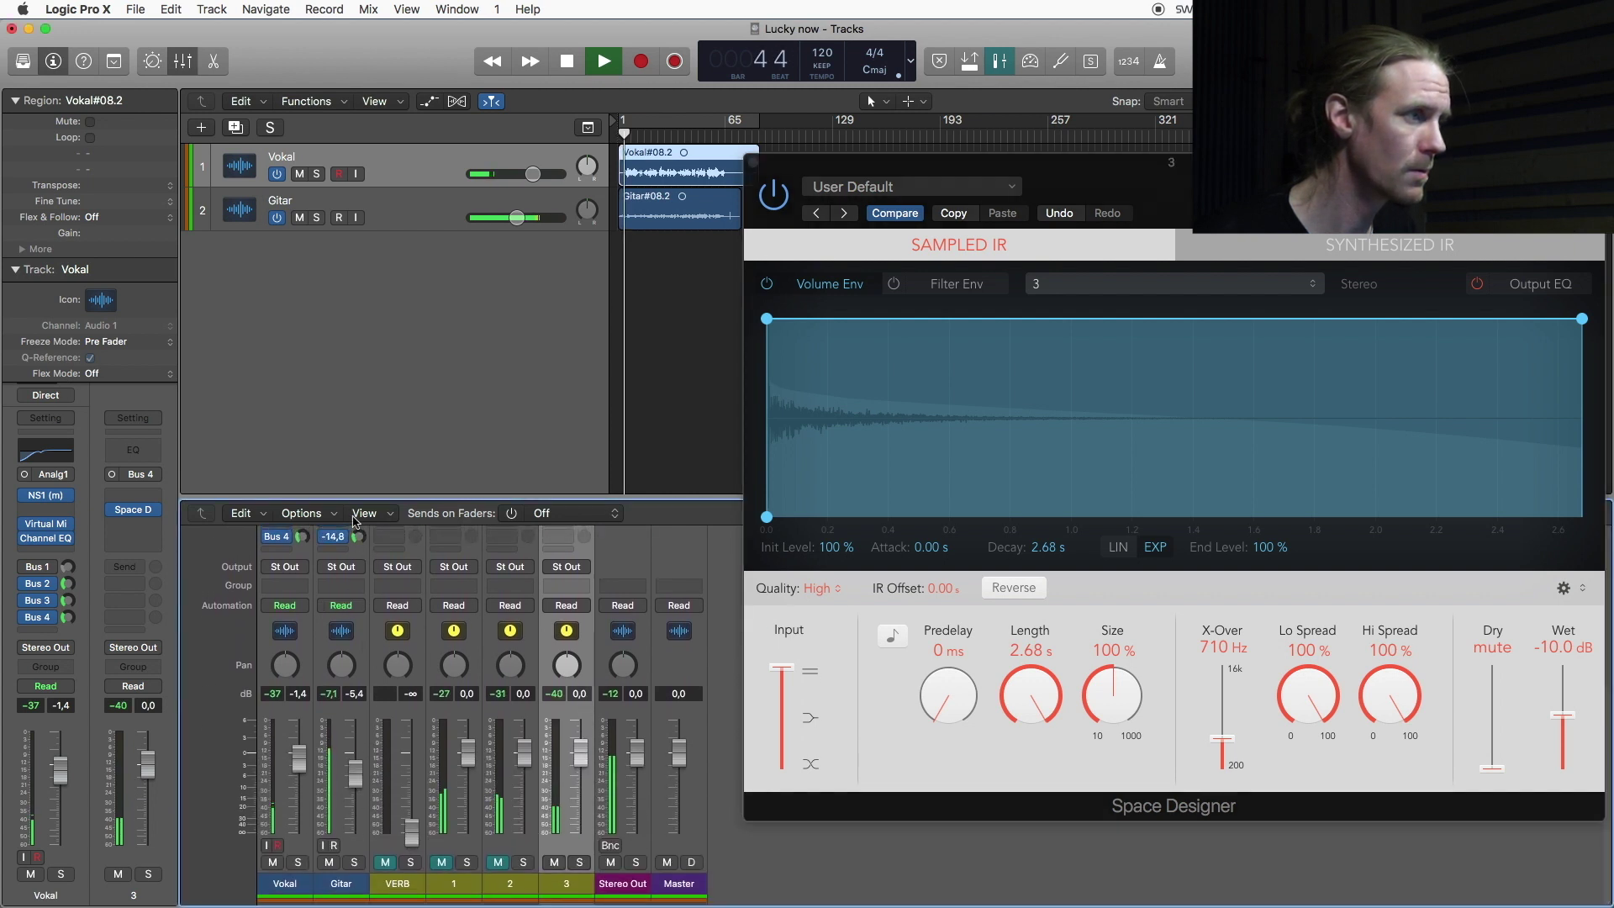
drag(303, 536, 304, 543)
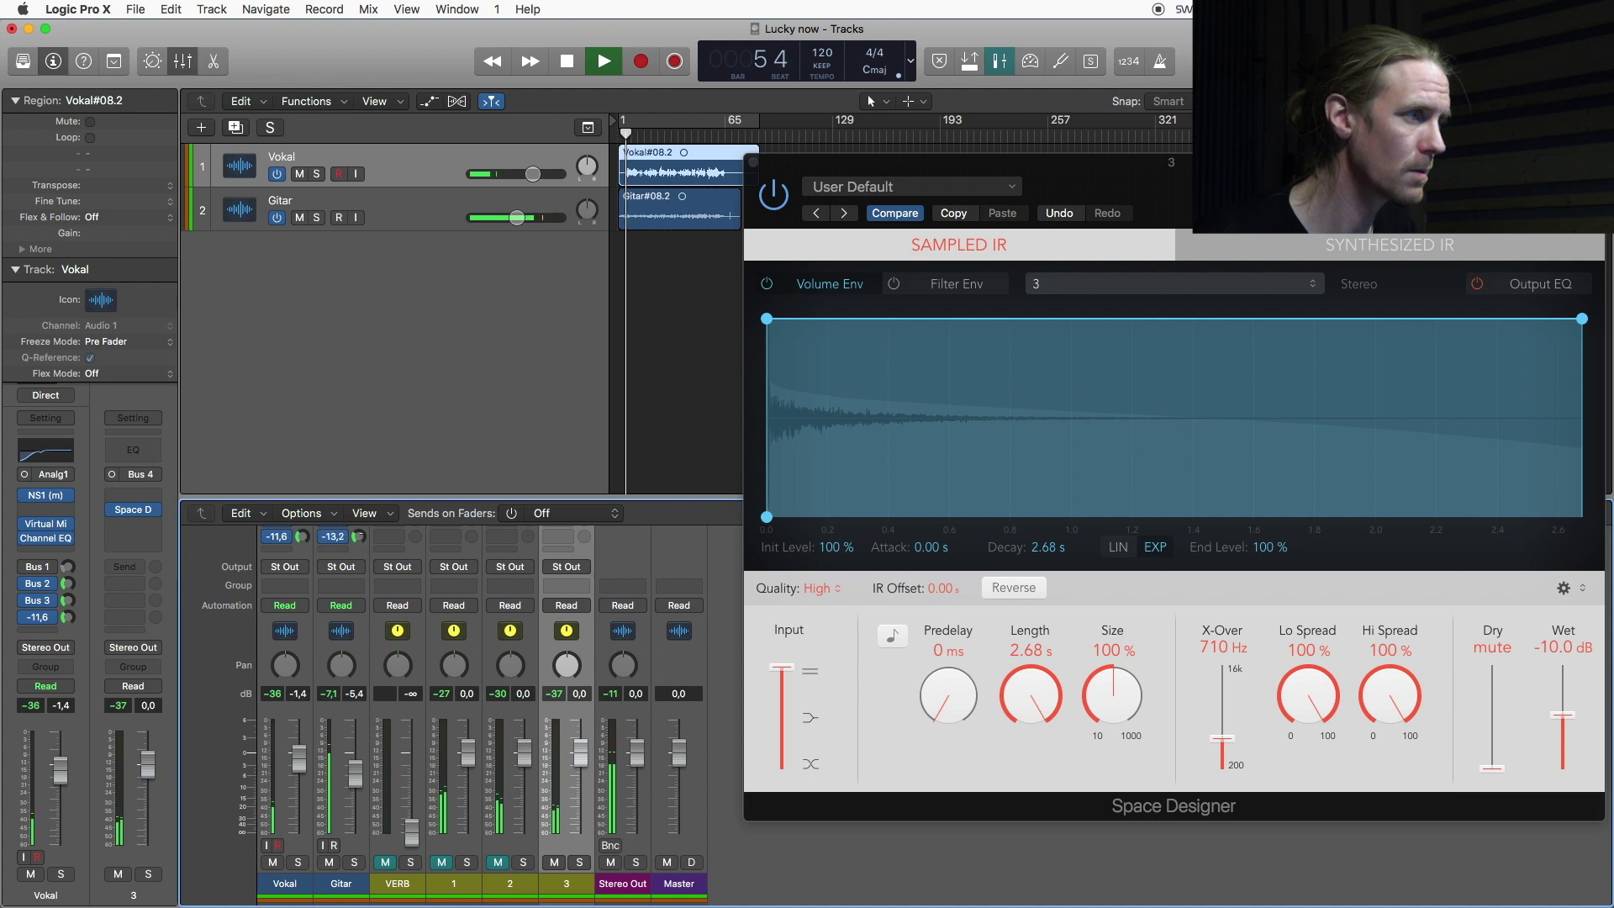
key(space)
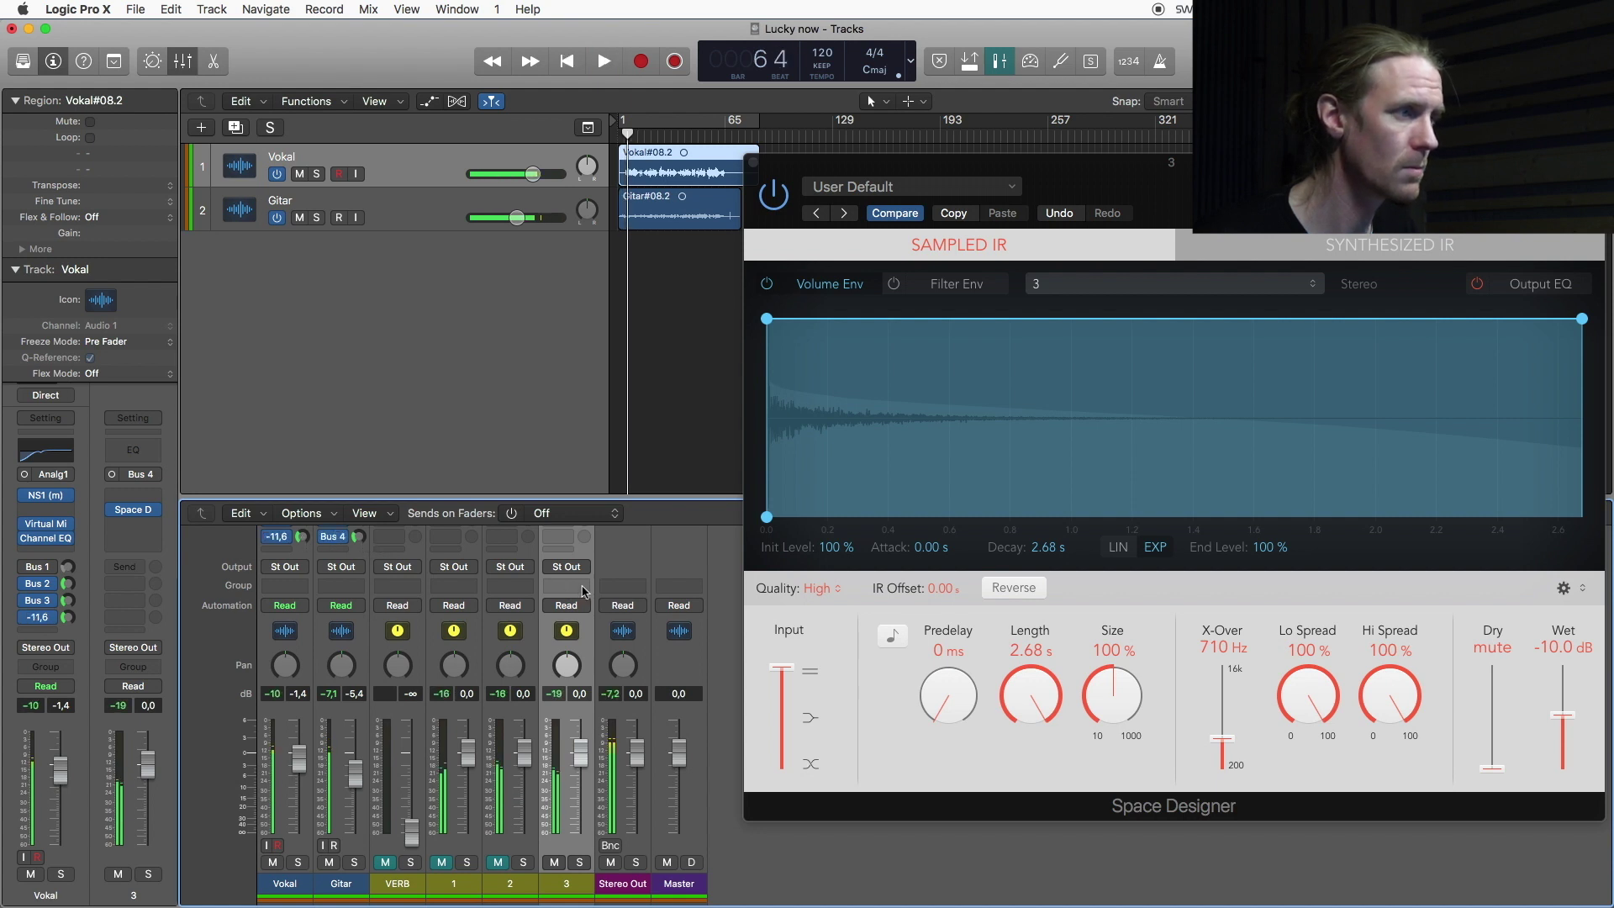
key(Return)
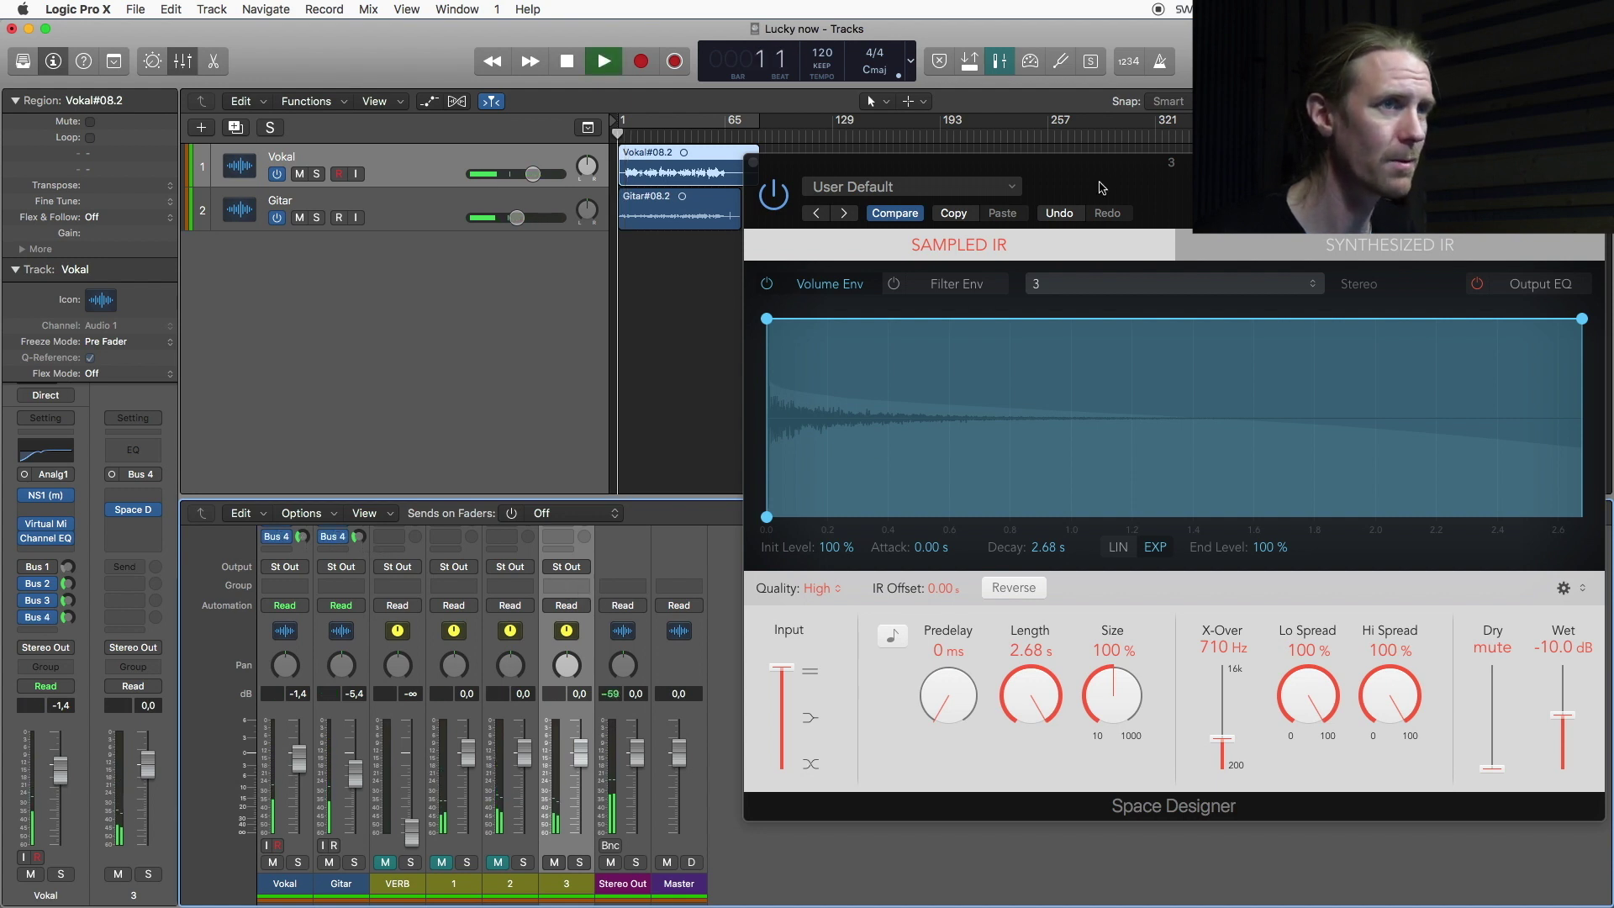
drag(1043, 227, 749, 206)
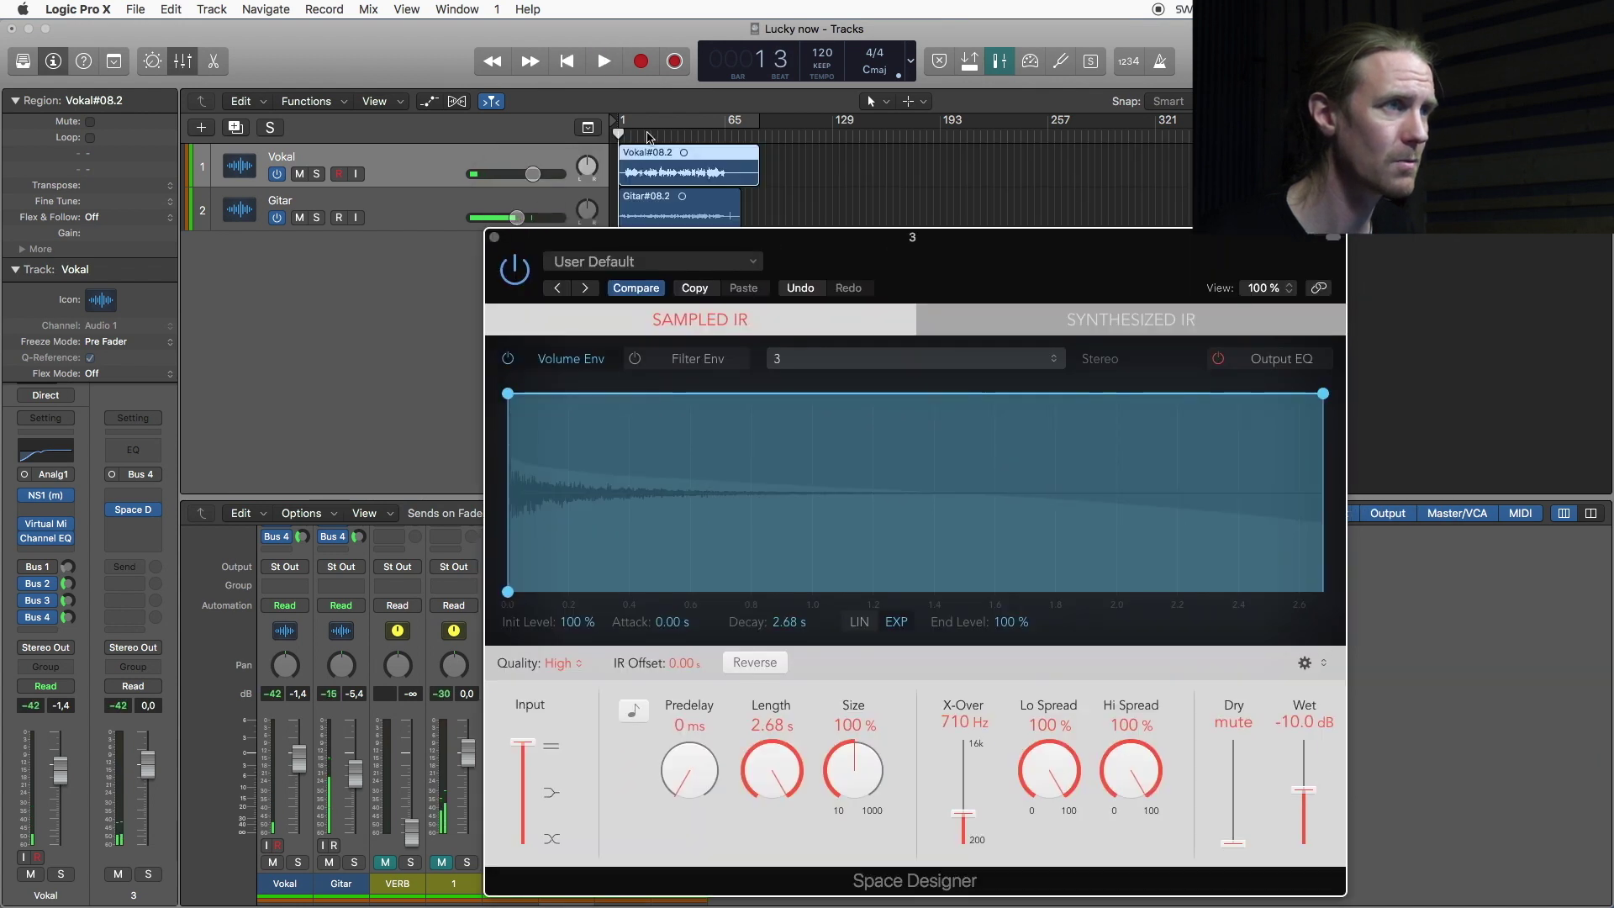
key(space)
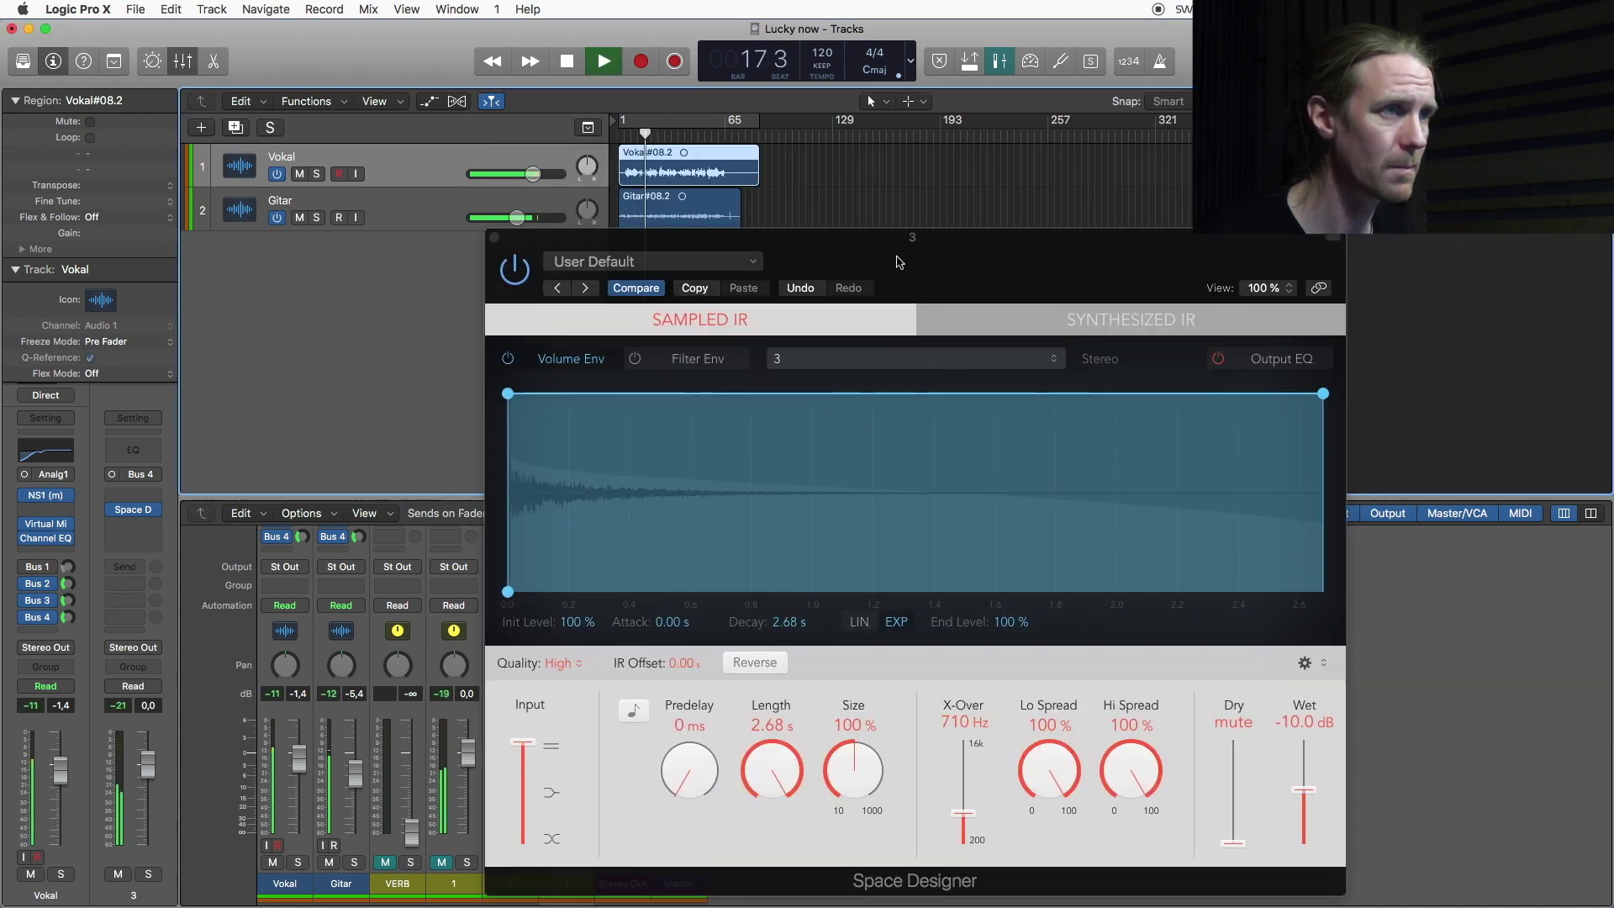
drag(900, 259, 865, 157)
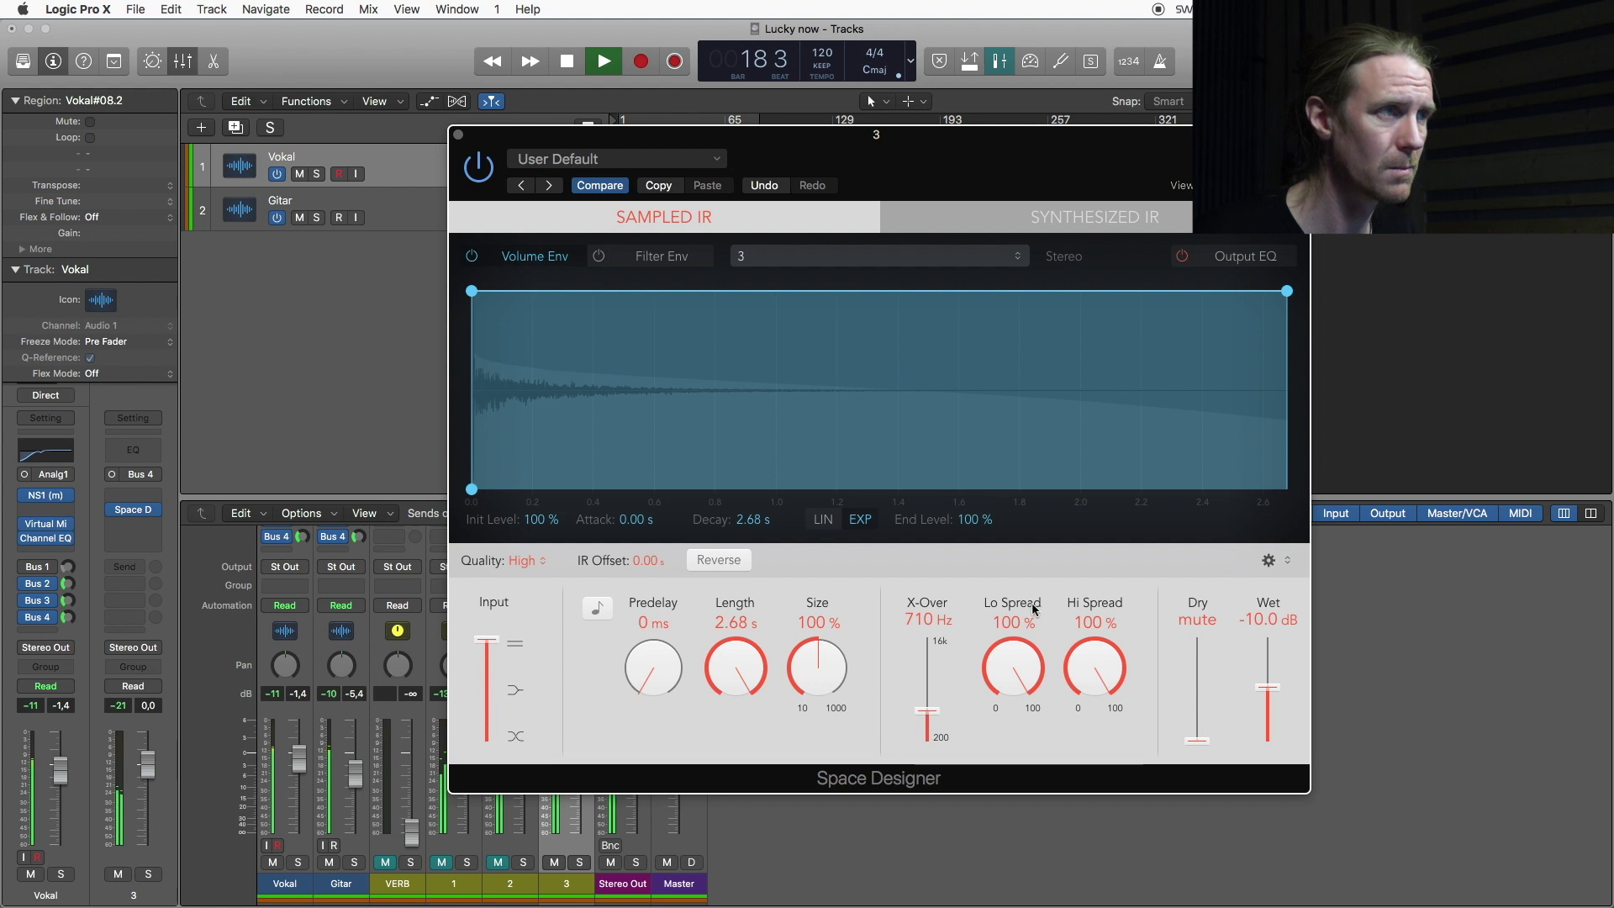
Enable aux 3's Output EQ, lower a low band to about 80 Hz and cut a -7 dB, Q 1.80 dip at 430 Hz
click(1246, 255)
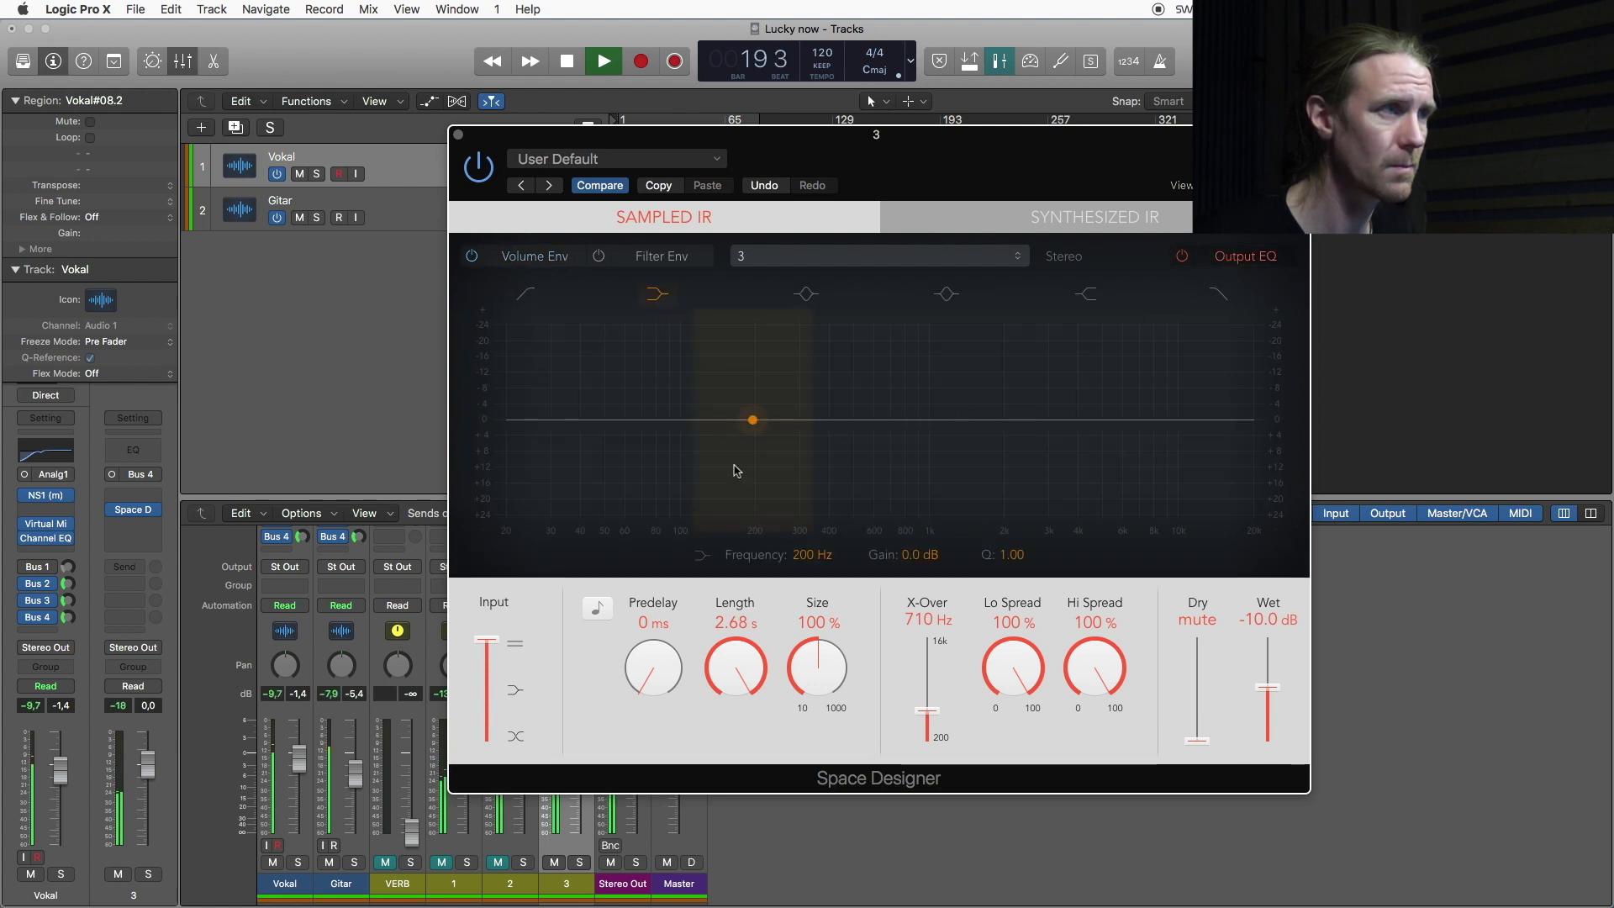
drag(748, 425, 655, 434)
key(space)
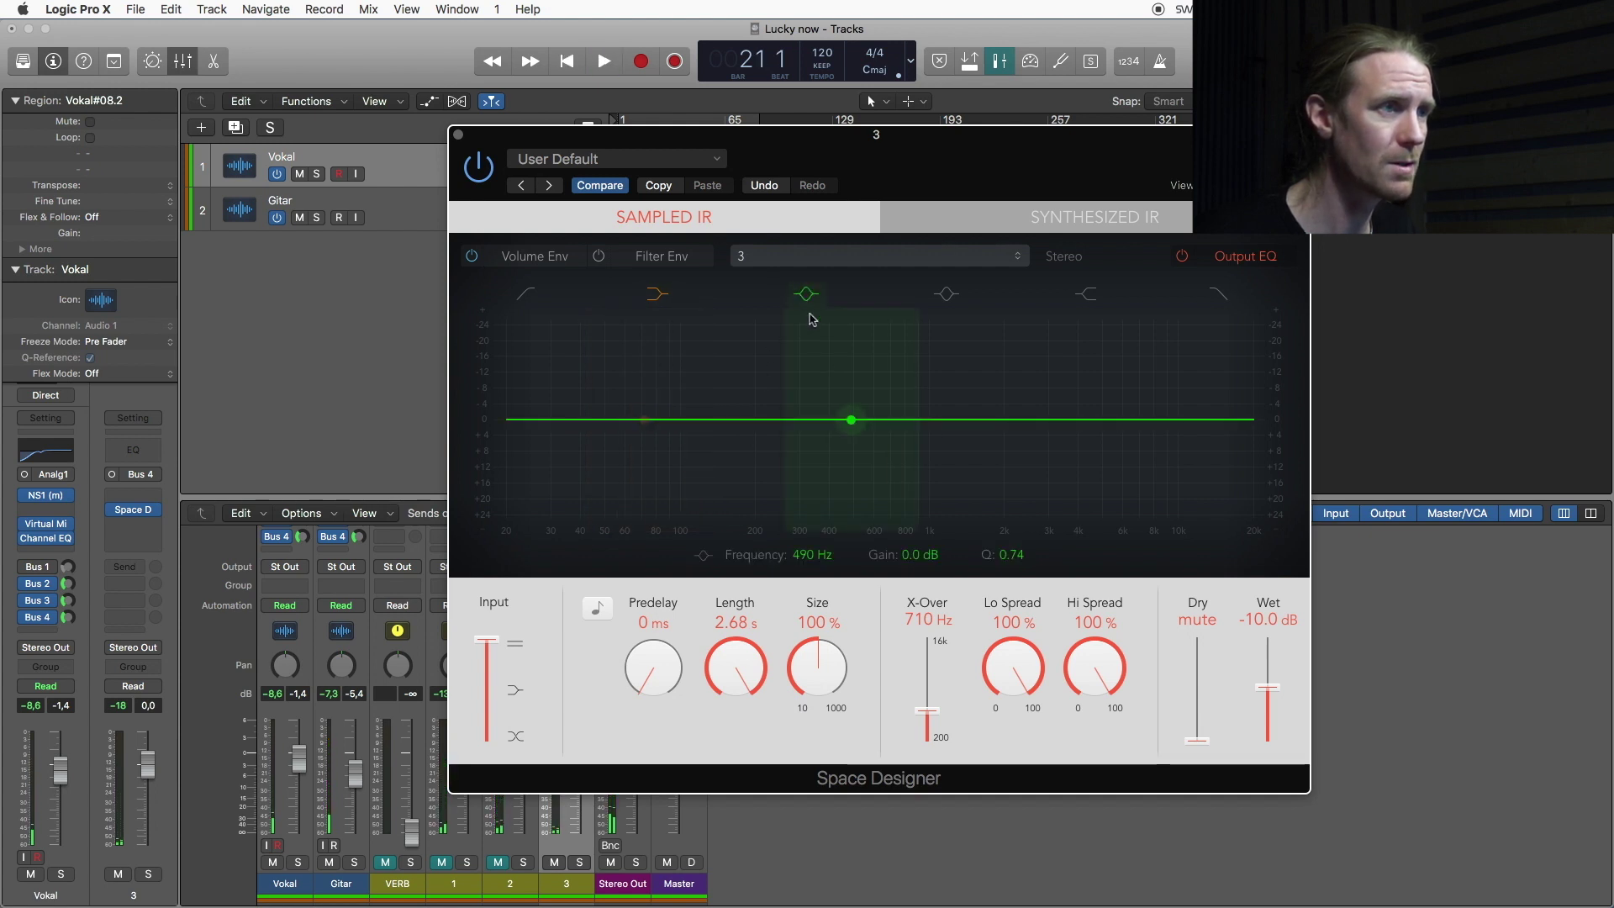
drag(853, 427, 839, 461)
key(space)
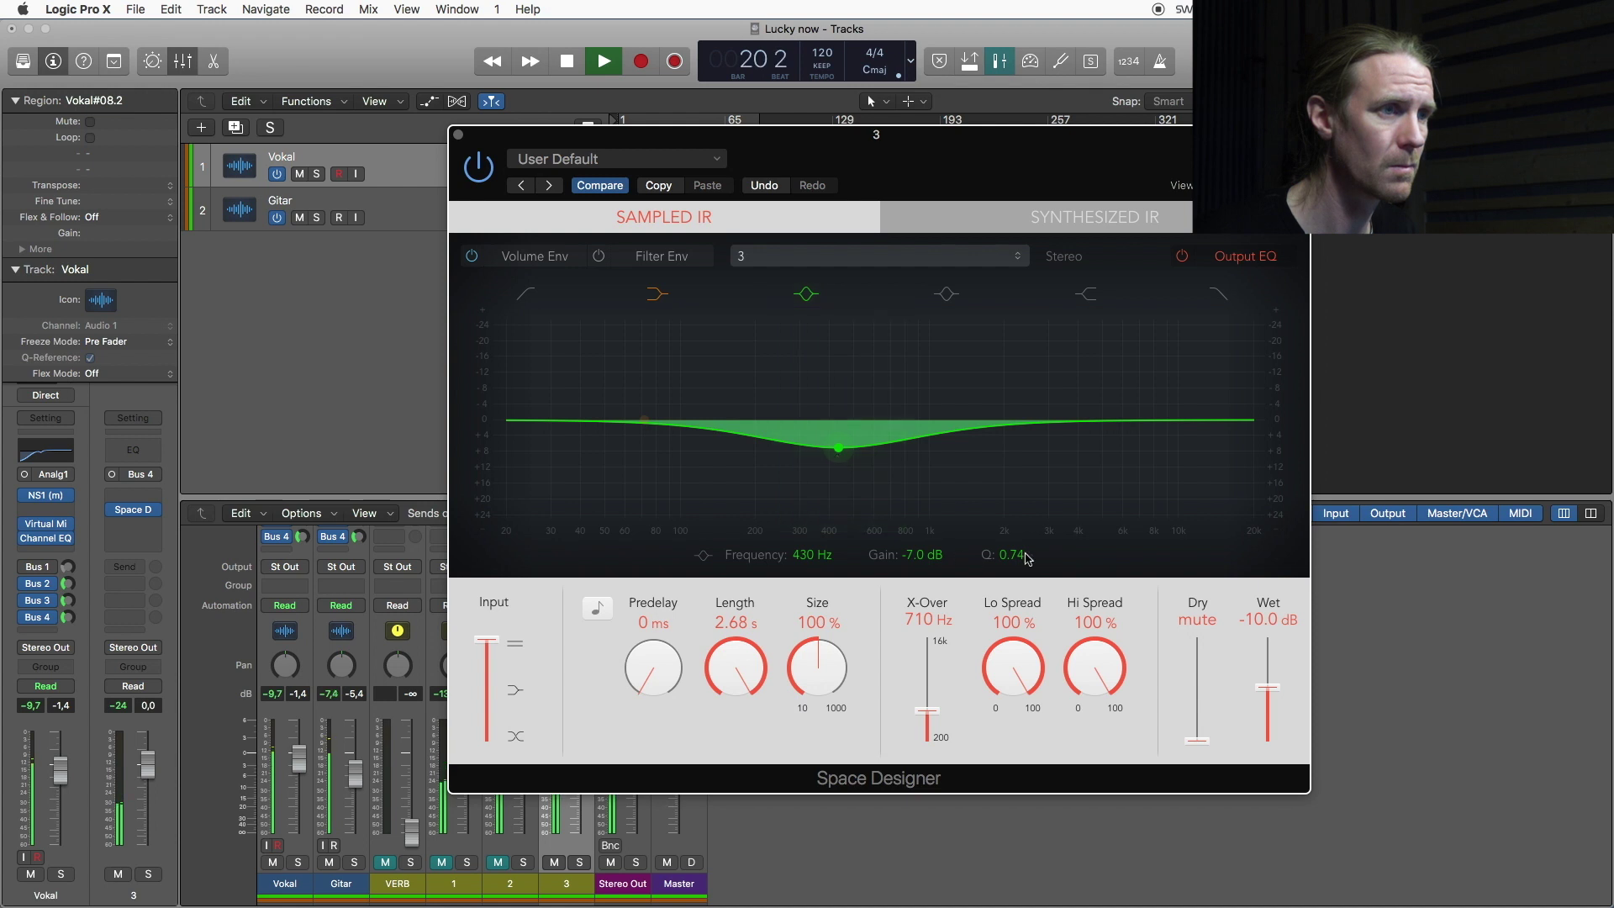
drag(1011, 554, 995, 472)
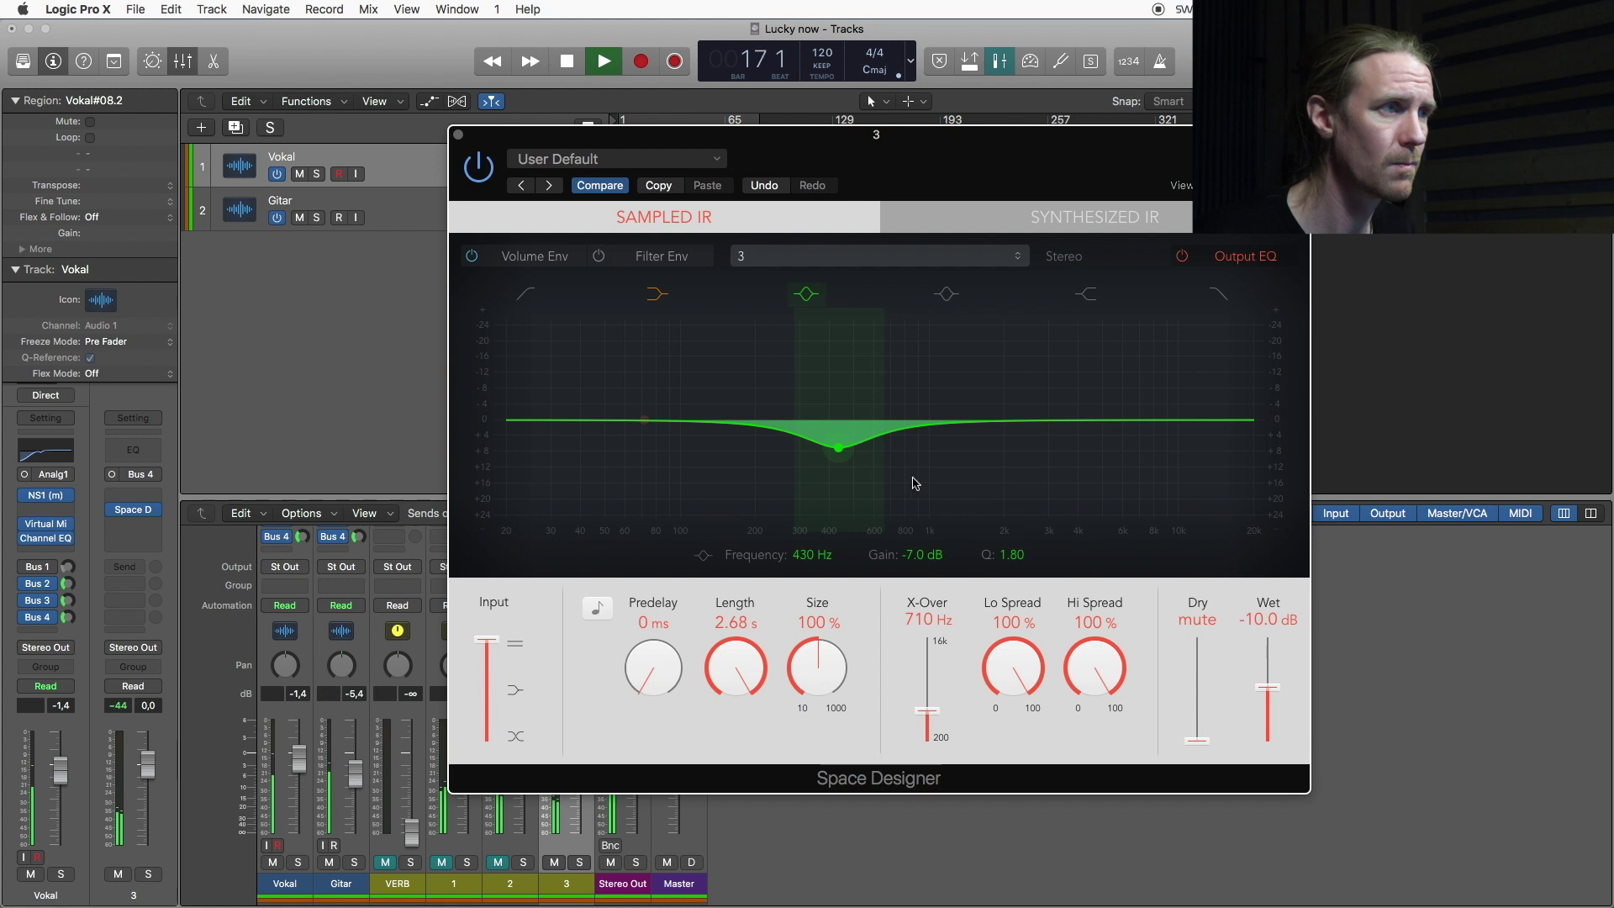
Switch on the low and high cuts, roll off the highs, set Wet to 0.0 dB and close Space Designer
click(525, 294)
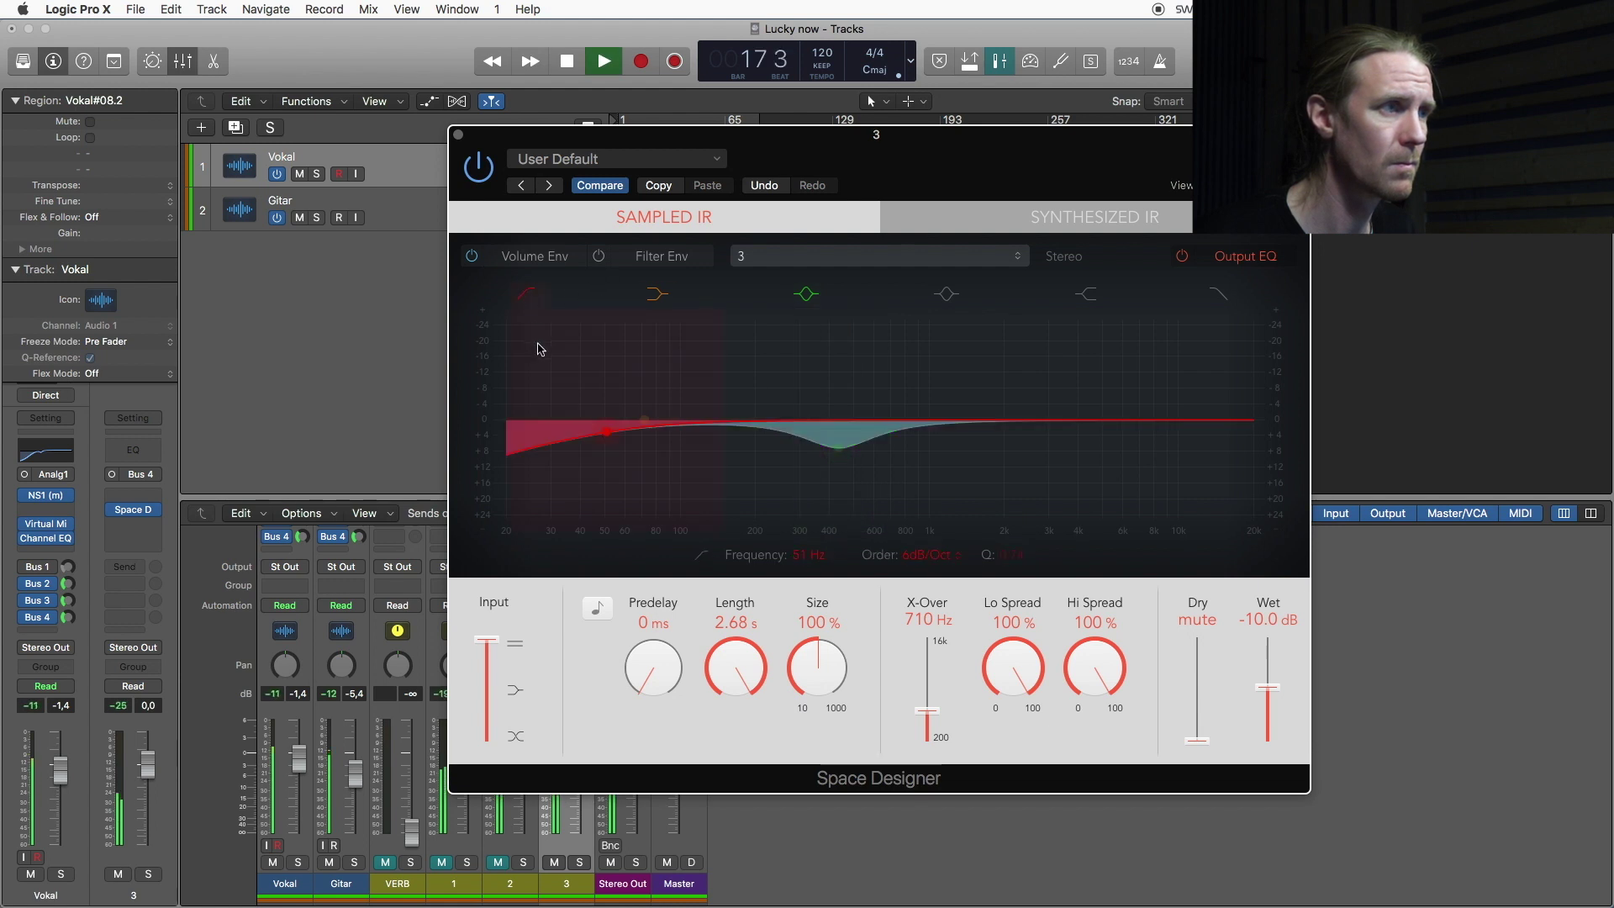
click(1218, 293)
drag(1218, 425, 1146, 443)
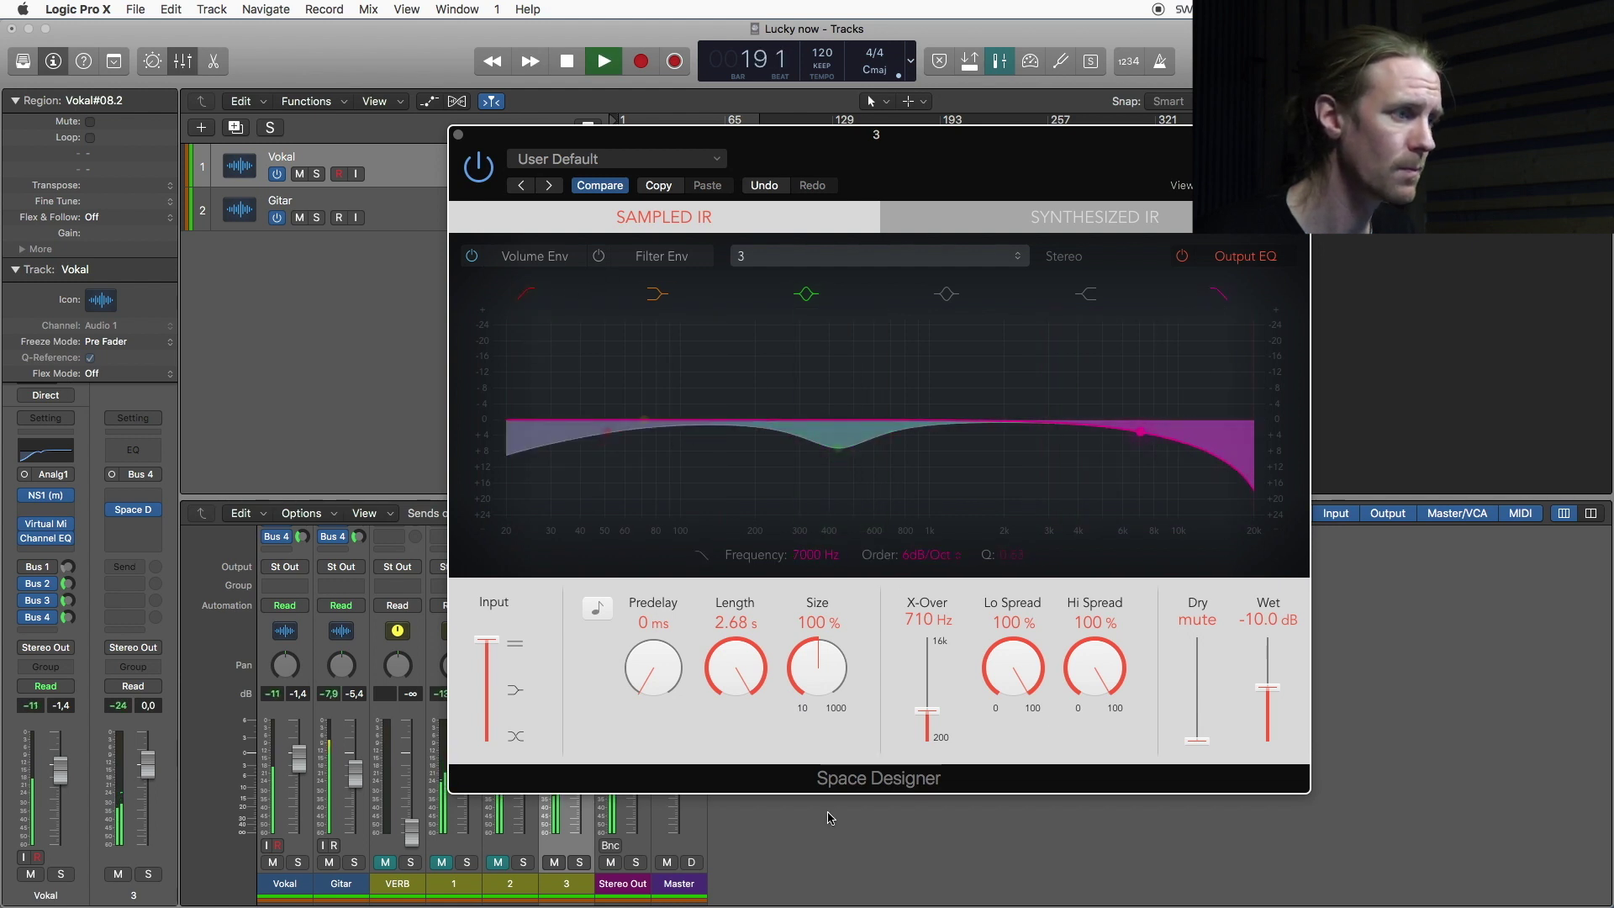
drag(1268, 688, 1268, 638)
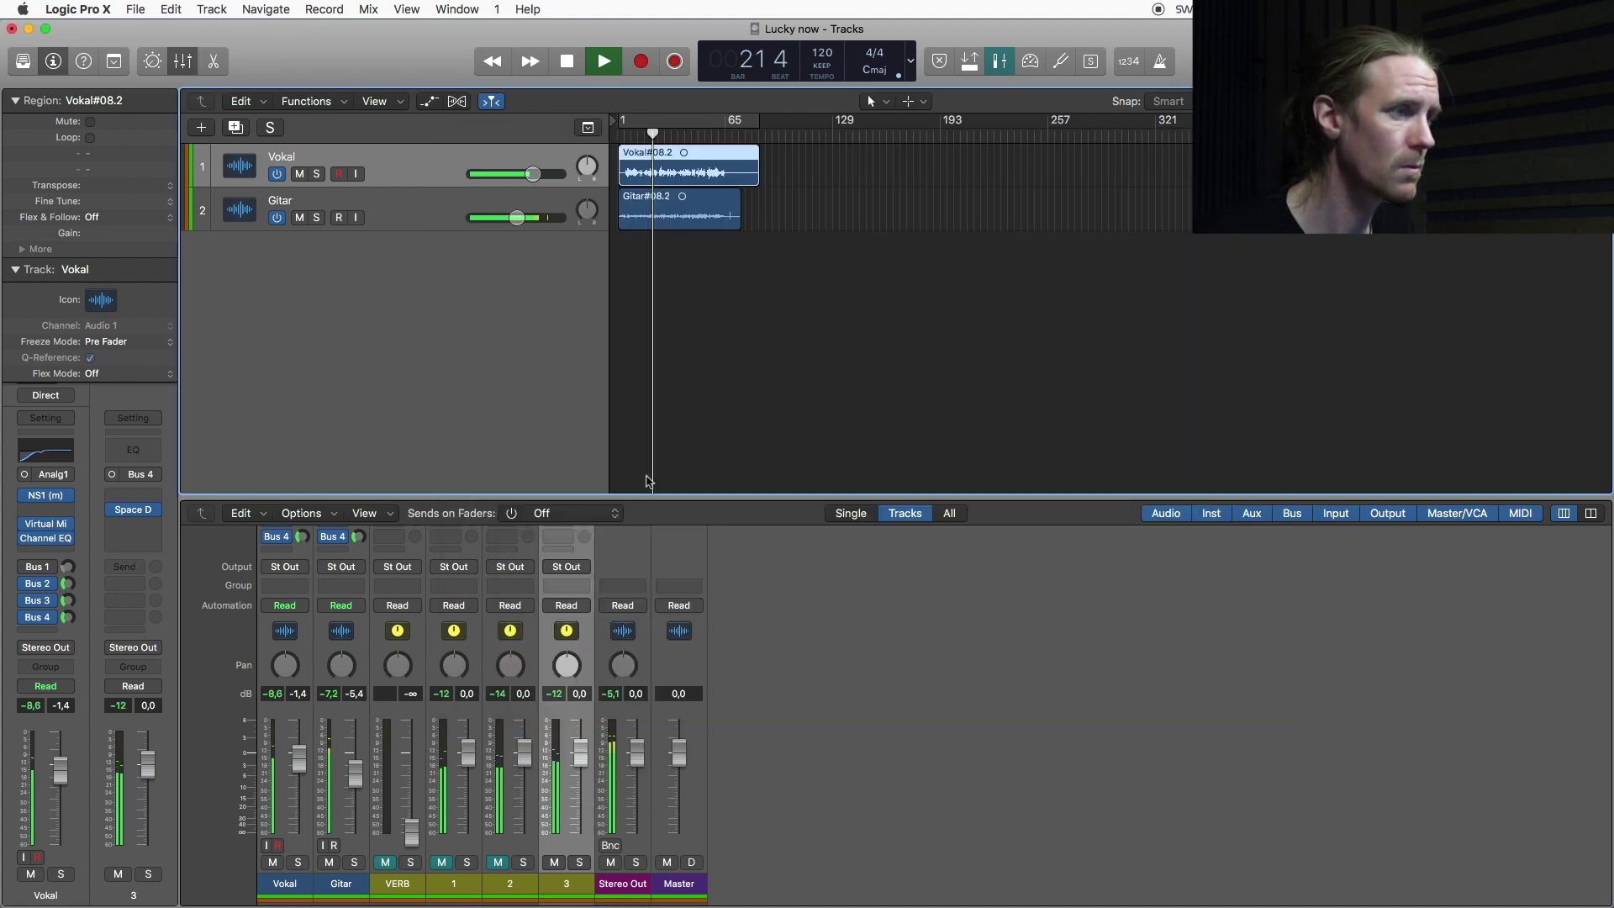
click(459, 135)
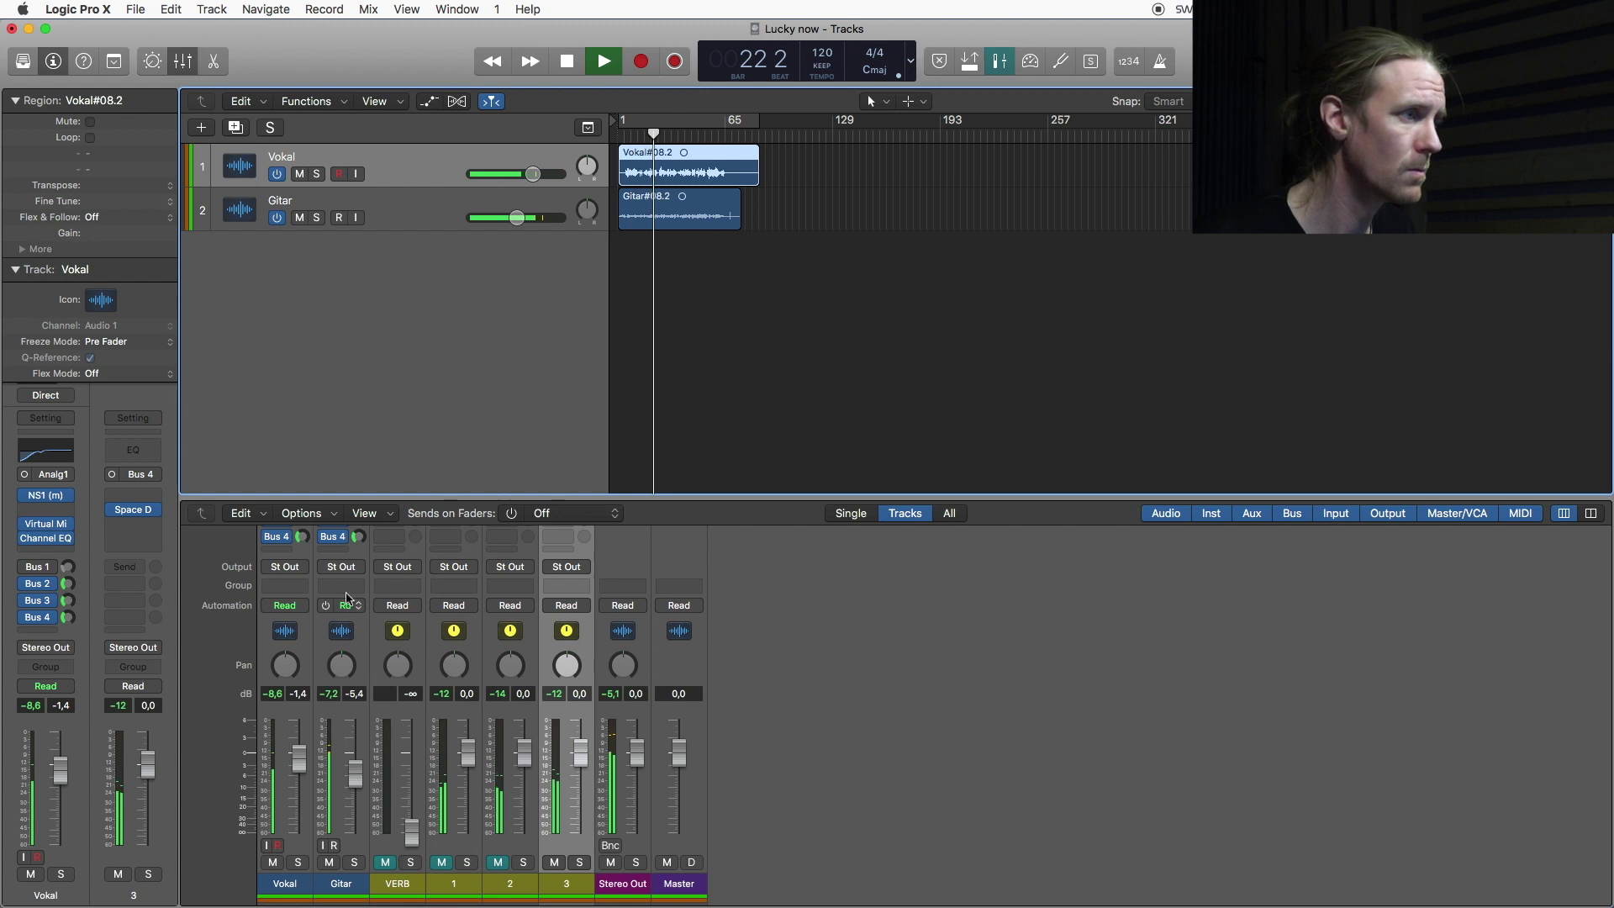
Show the aux 3 sends on the faders, lower the guitar's send and replay the section
key(space)
click(342, 541)
click(370, 711)
key(space)
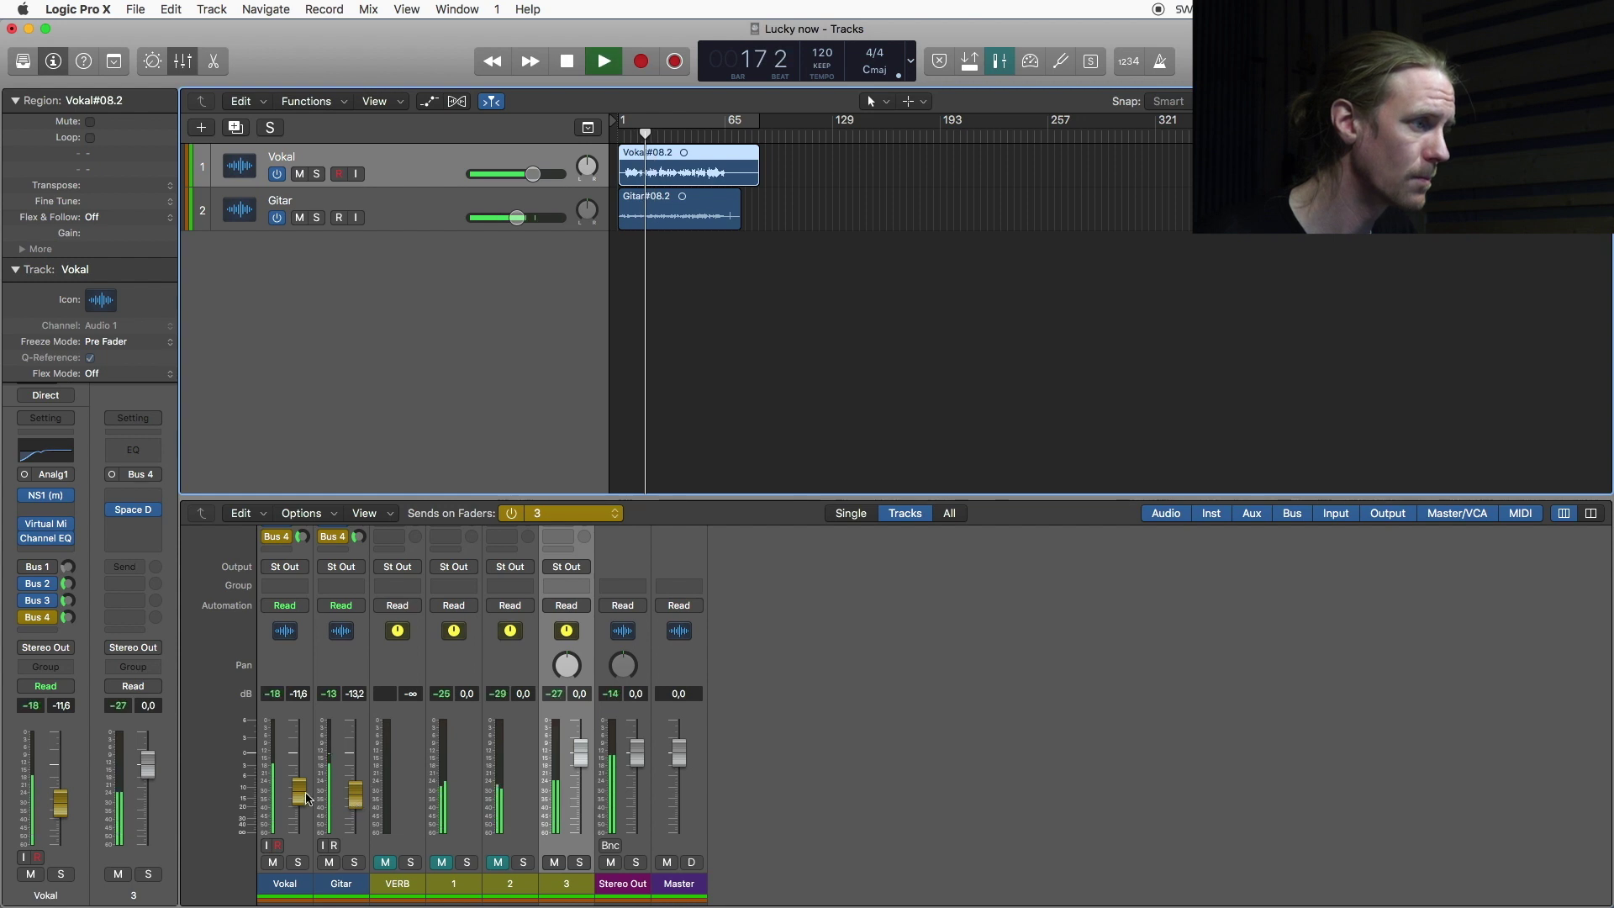
drag(354, 792, 311, 816)
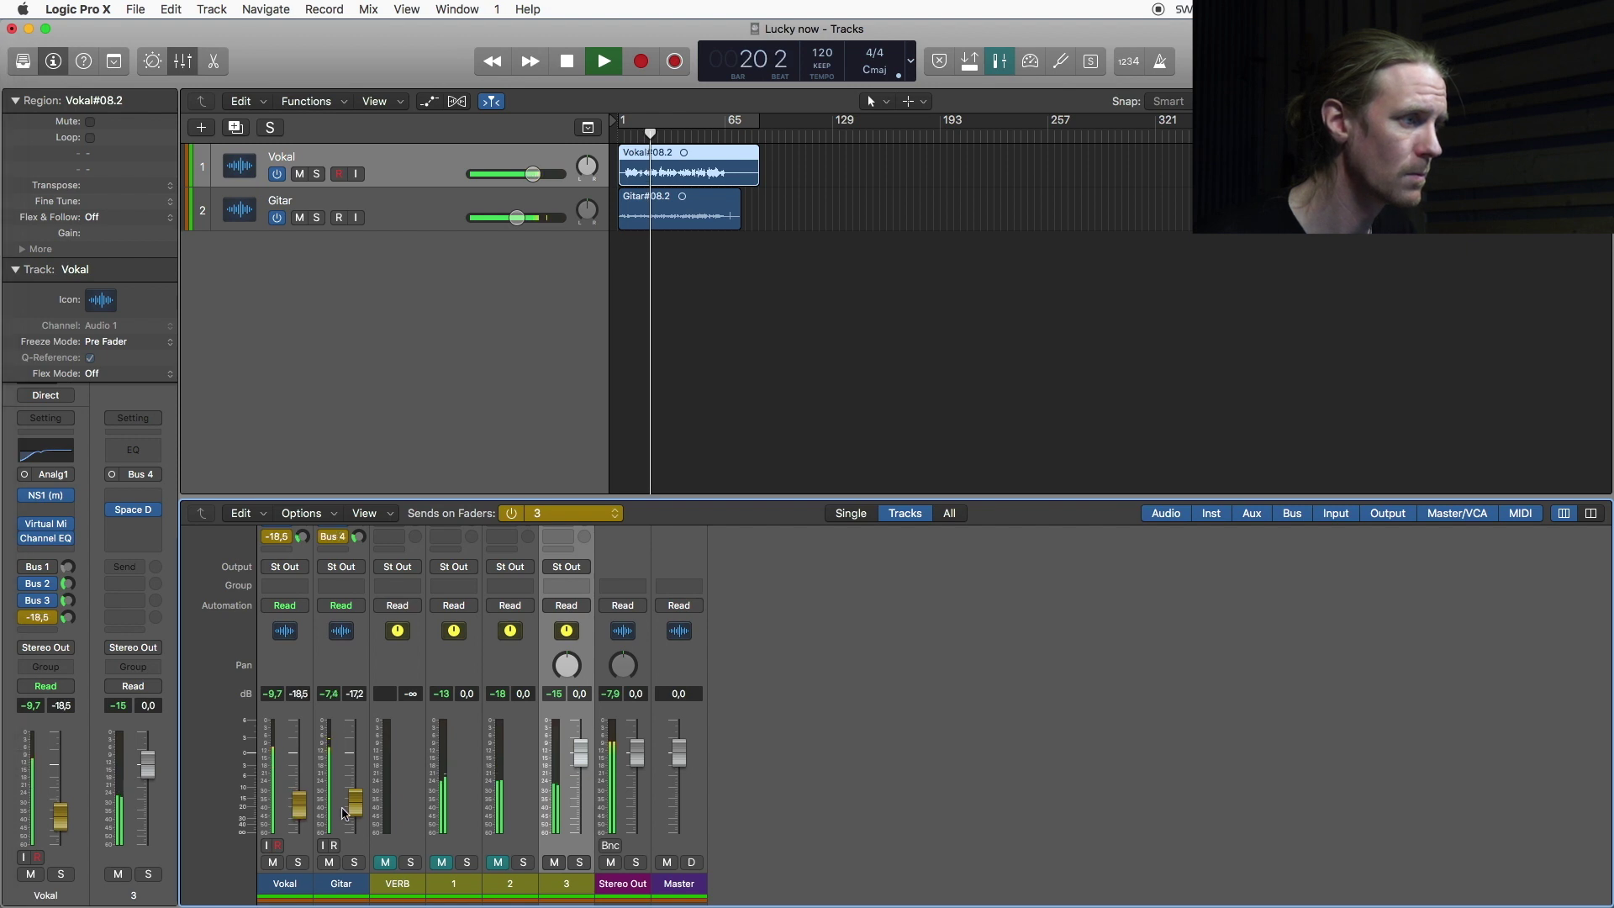
key(comma)
key(comma)
key(comma)
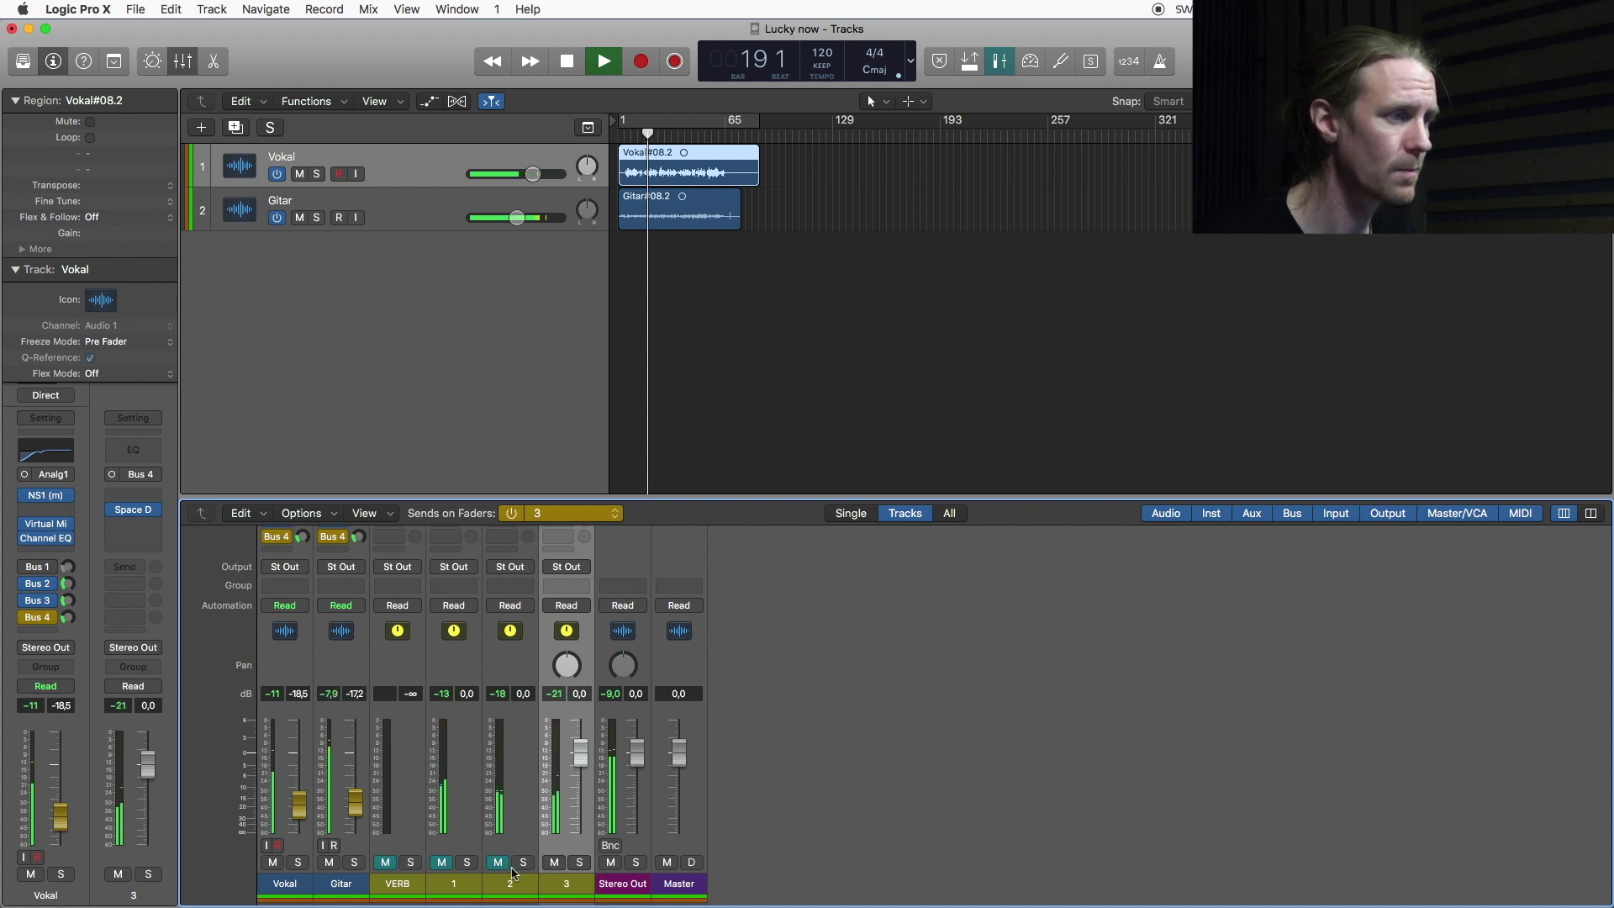
Toggle the mutes on reverb returns 3, 2 and 1 to compare them, then stop
click(555, 863)
click(497, 863)
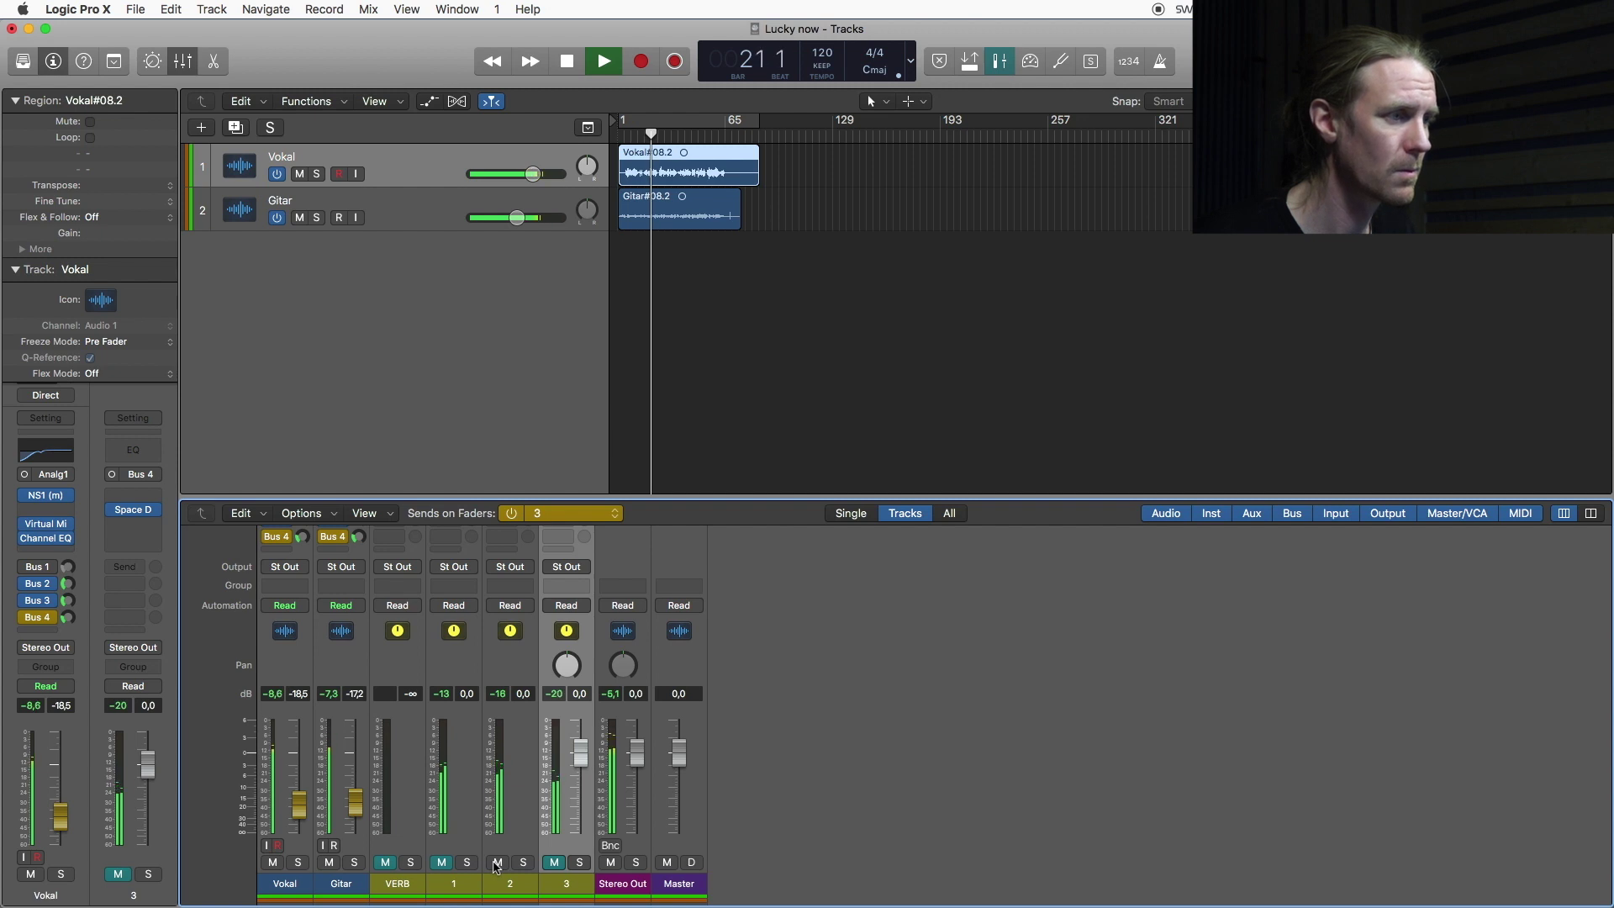
drag(496, 864, 443, 863)
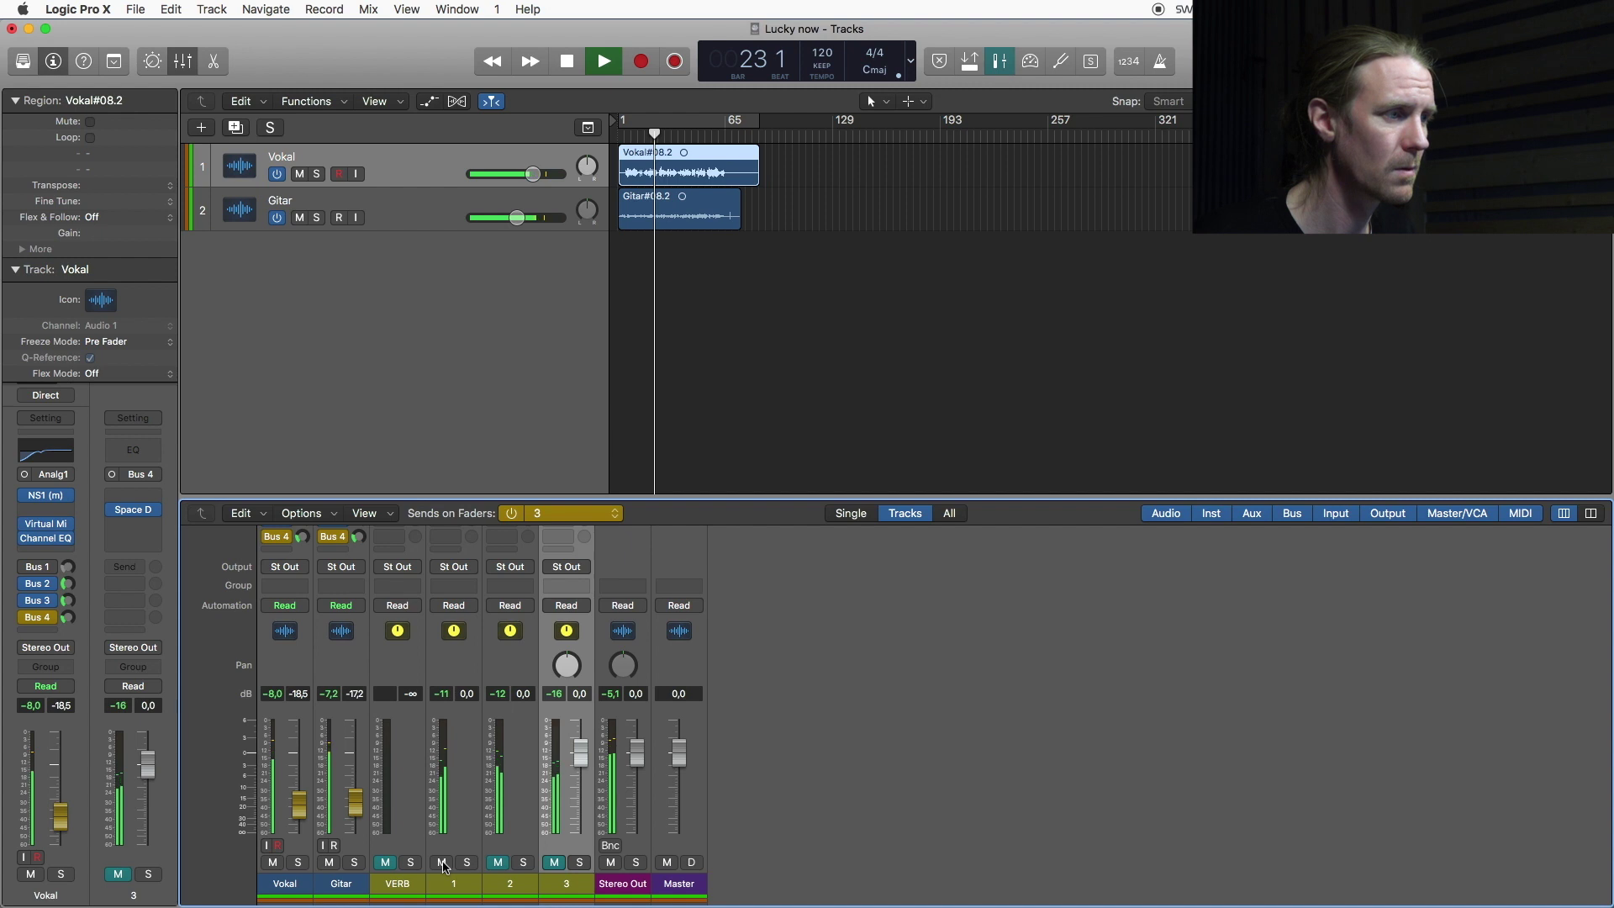
click(442, 863)
key(space)
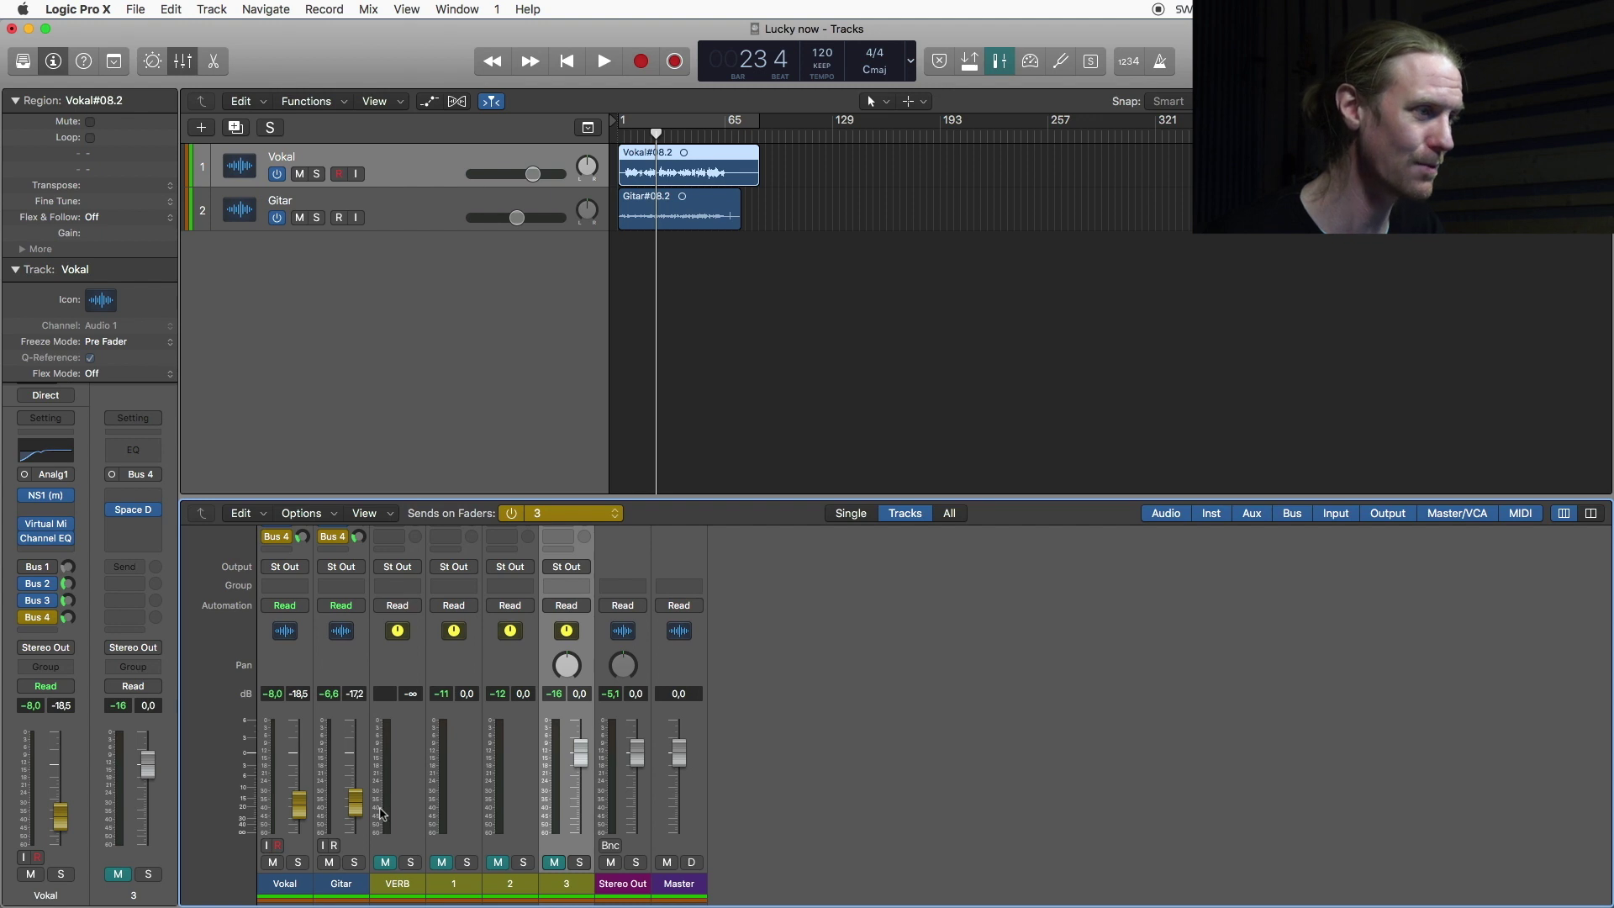
Play the song while toggling return 1's mute, ending with only return 2 unmuted
key(space)
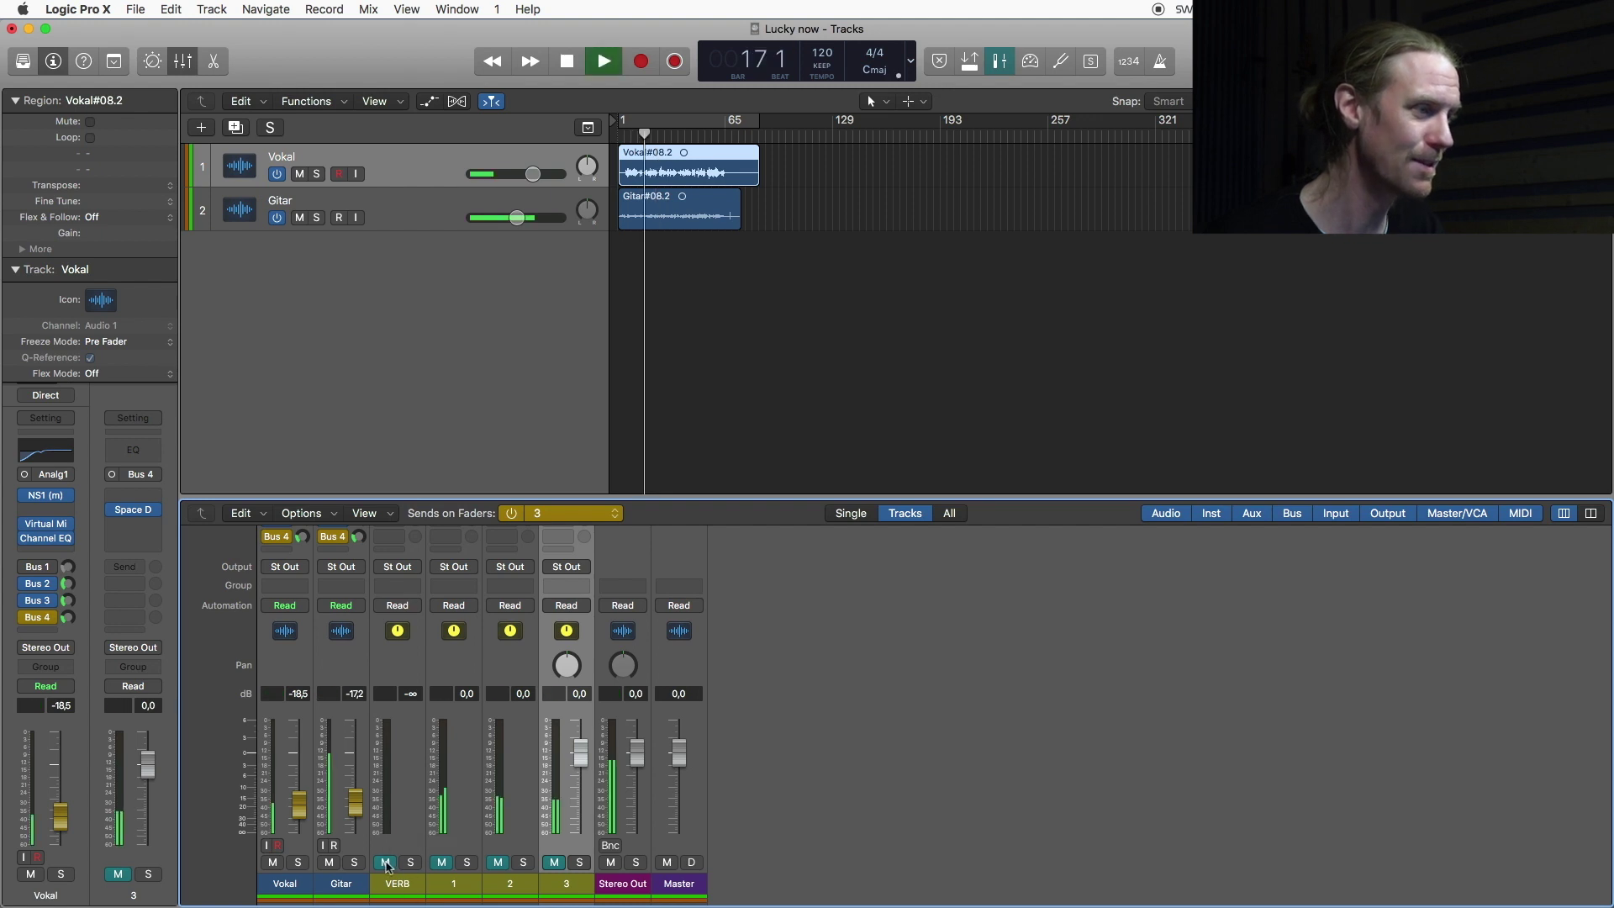
click(445, 864)
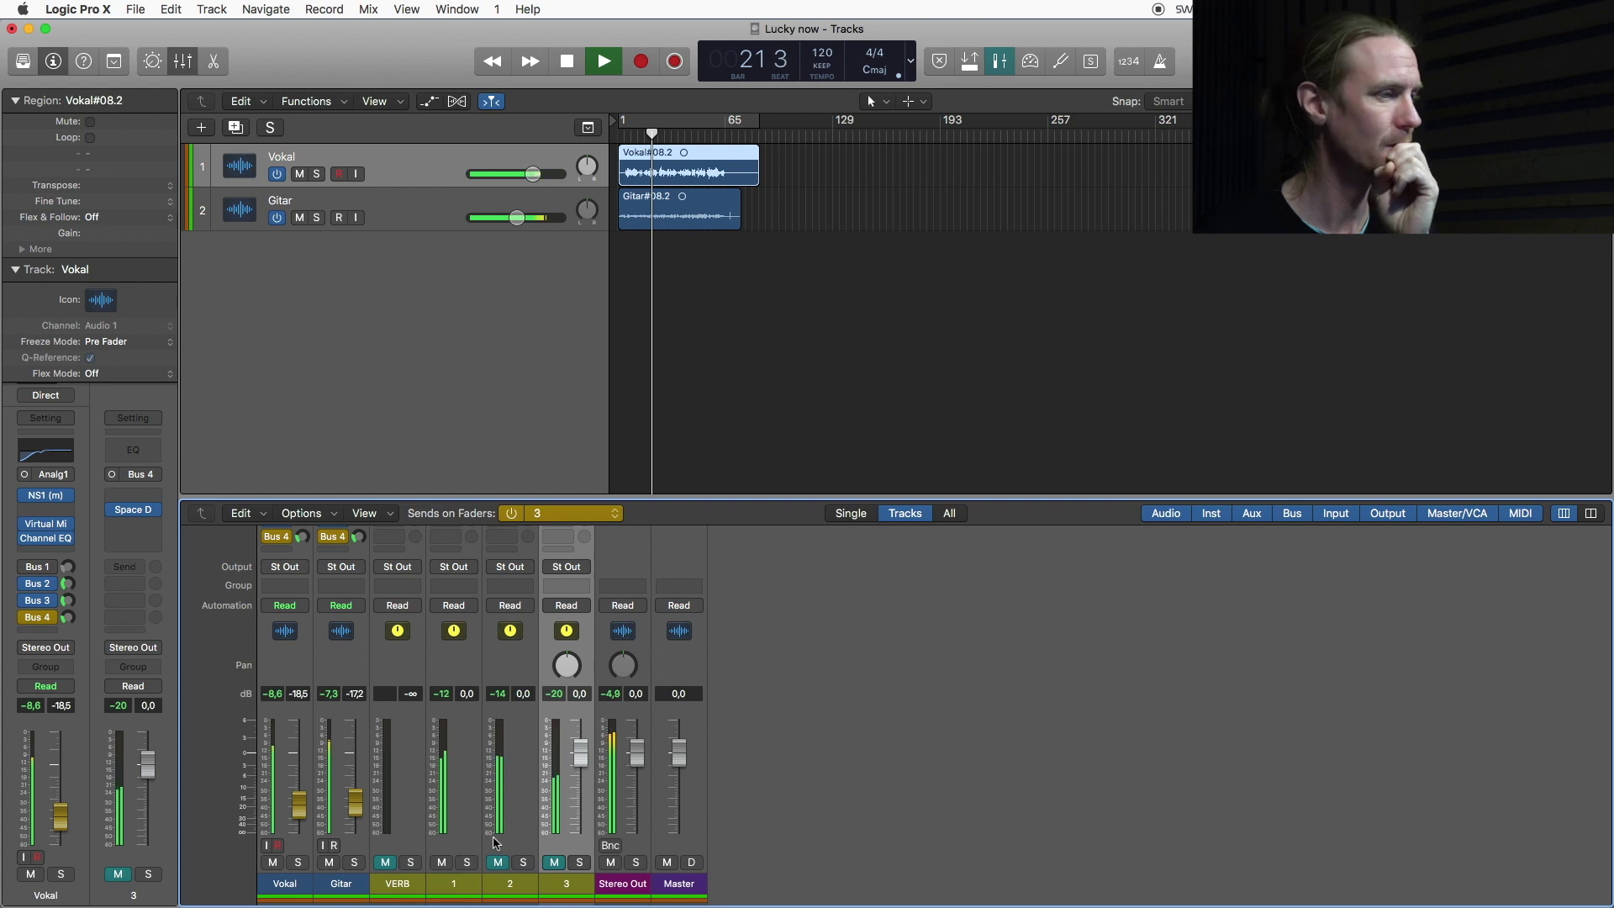
click(442, 864)
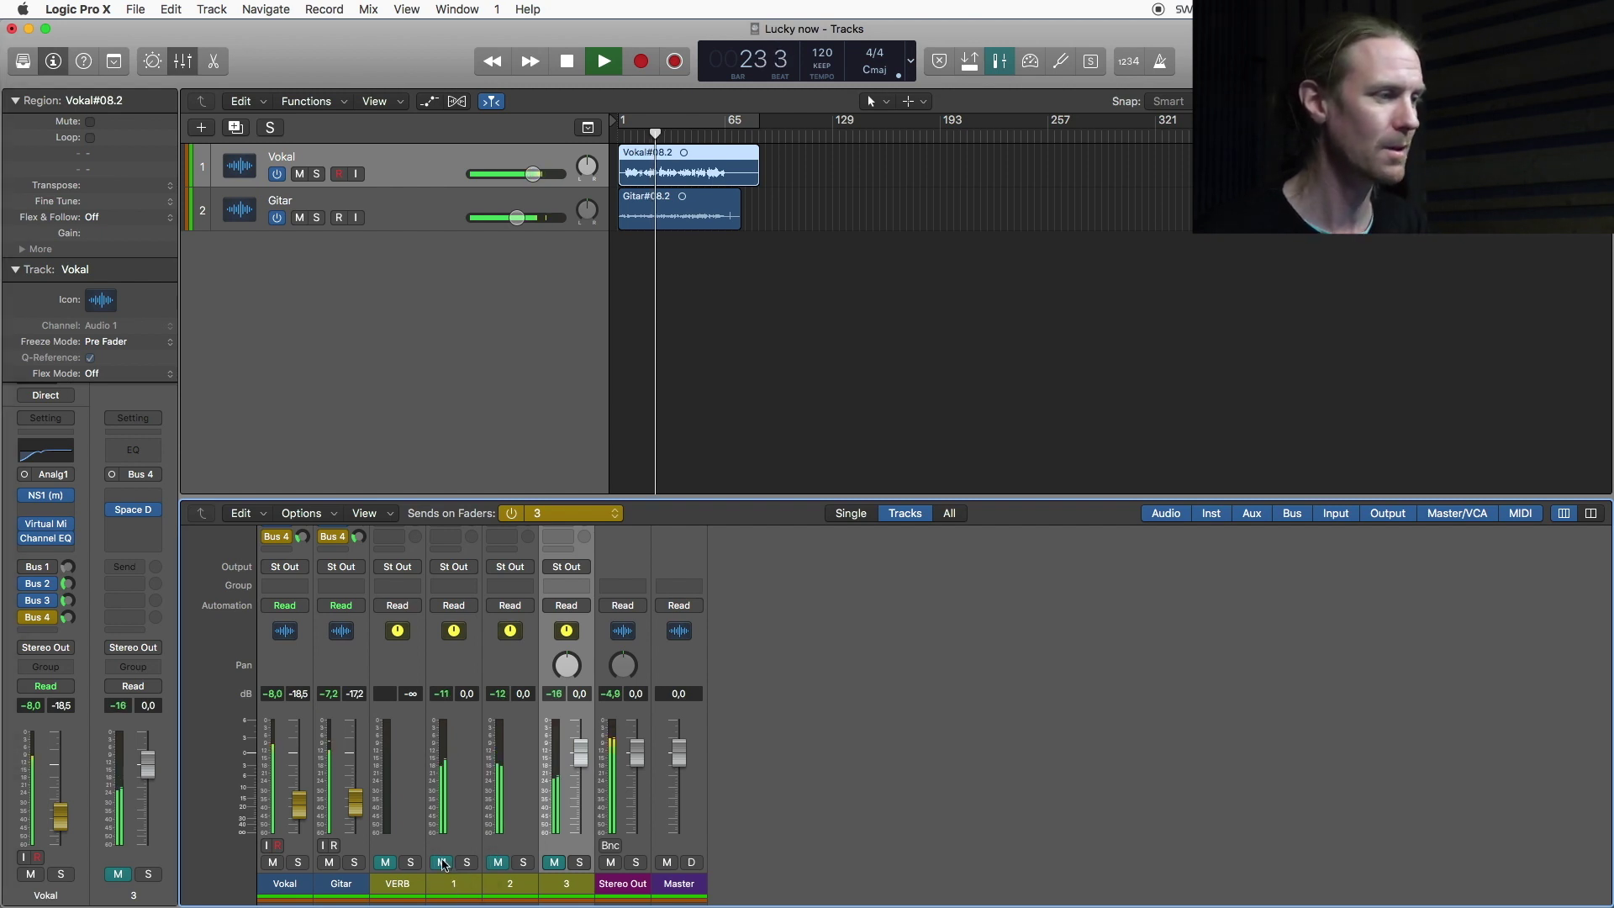
key(space)
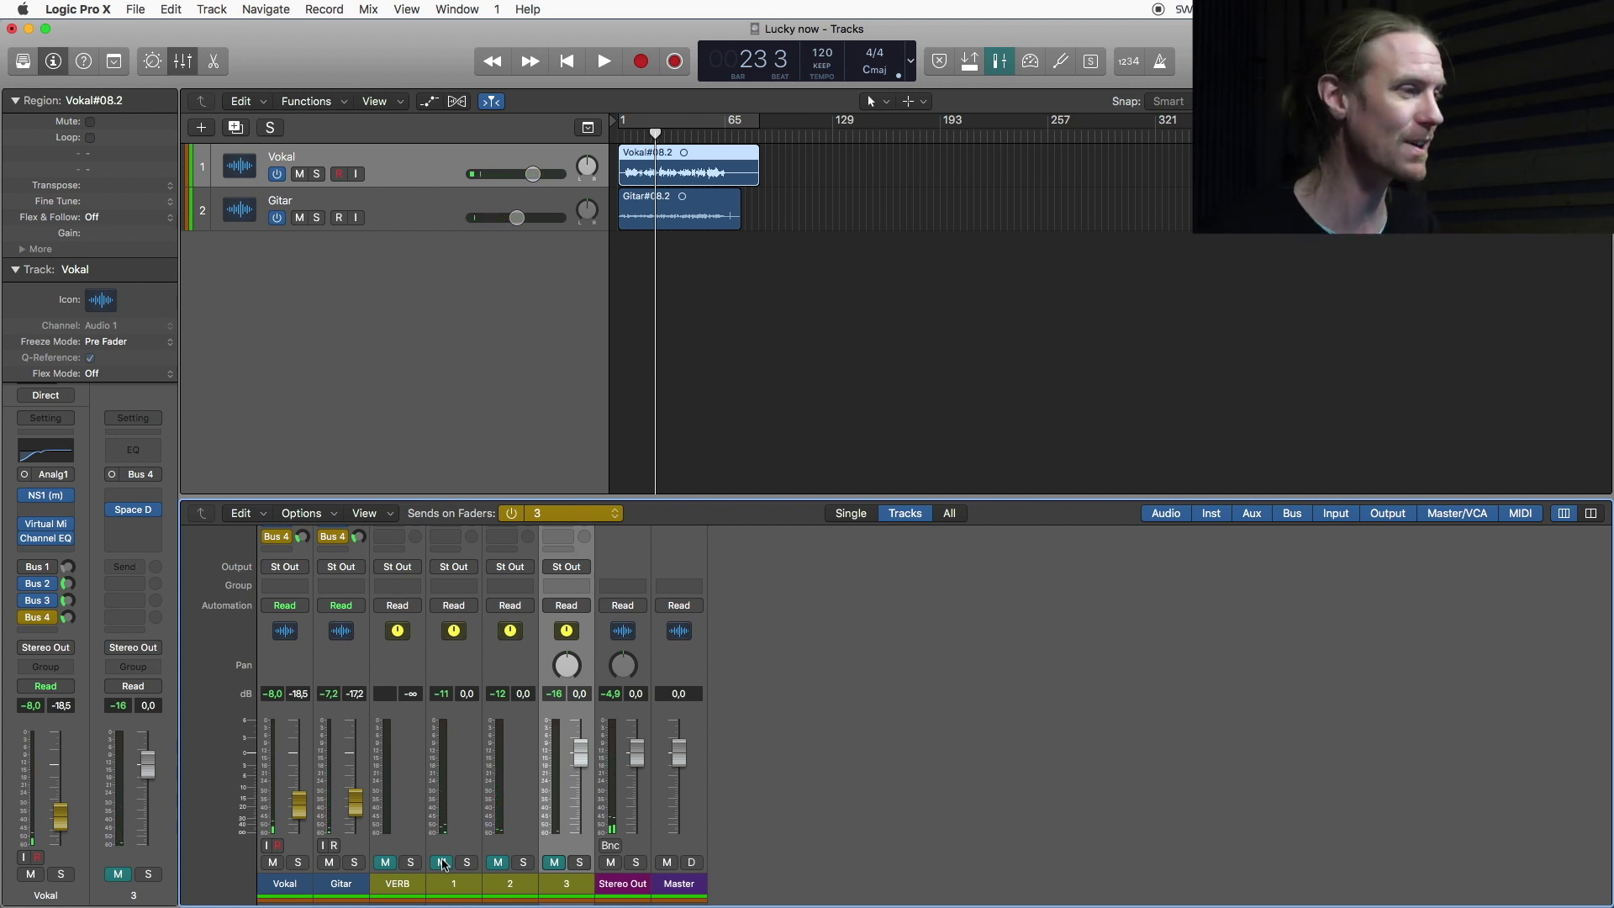
click(499, 863)
key(space)
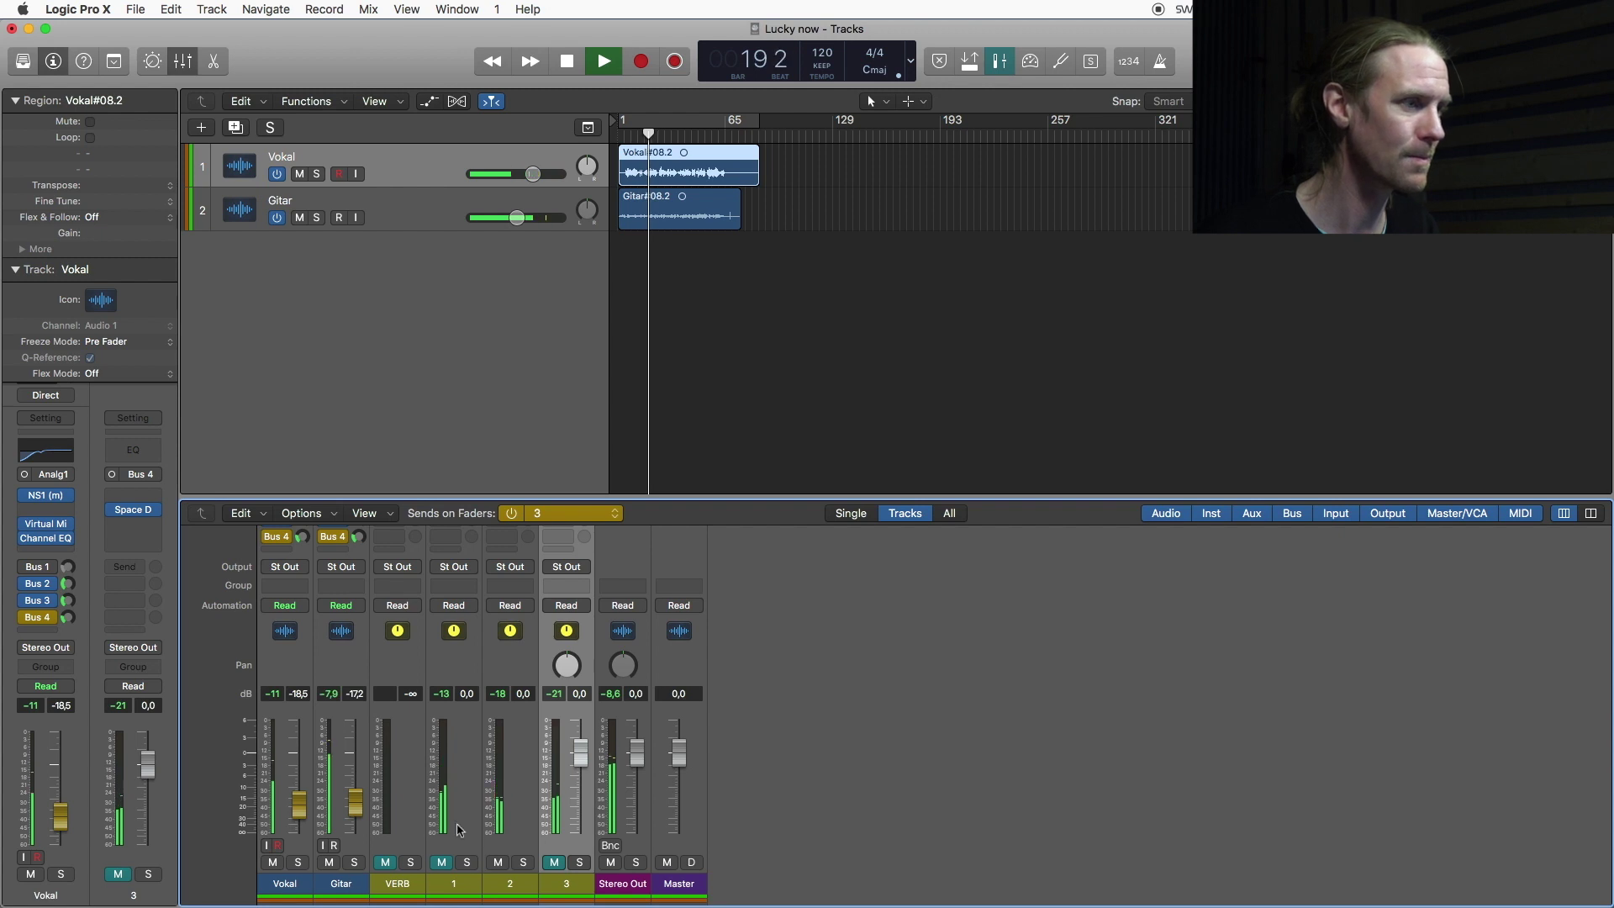
Show the guitar's aux 2 sends on the faders and select the Gitar track
scroll(349, 588, up, 3)
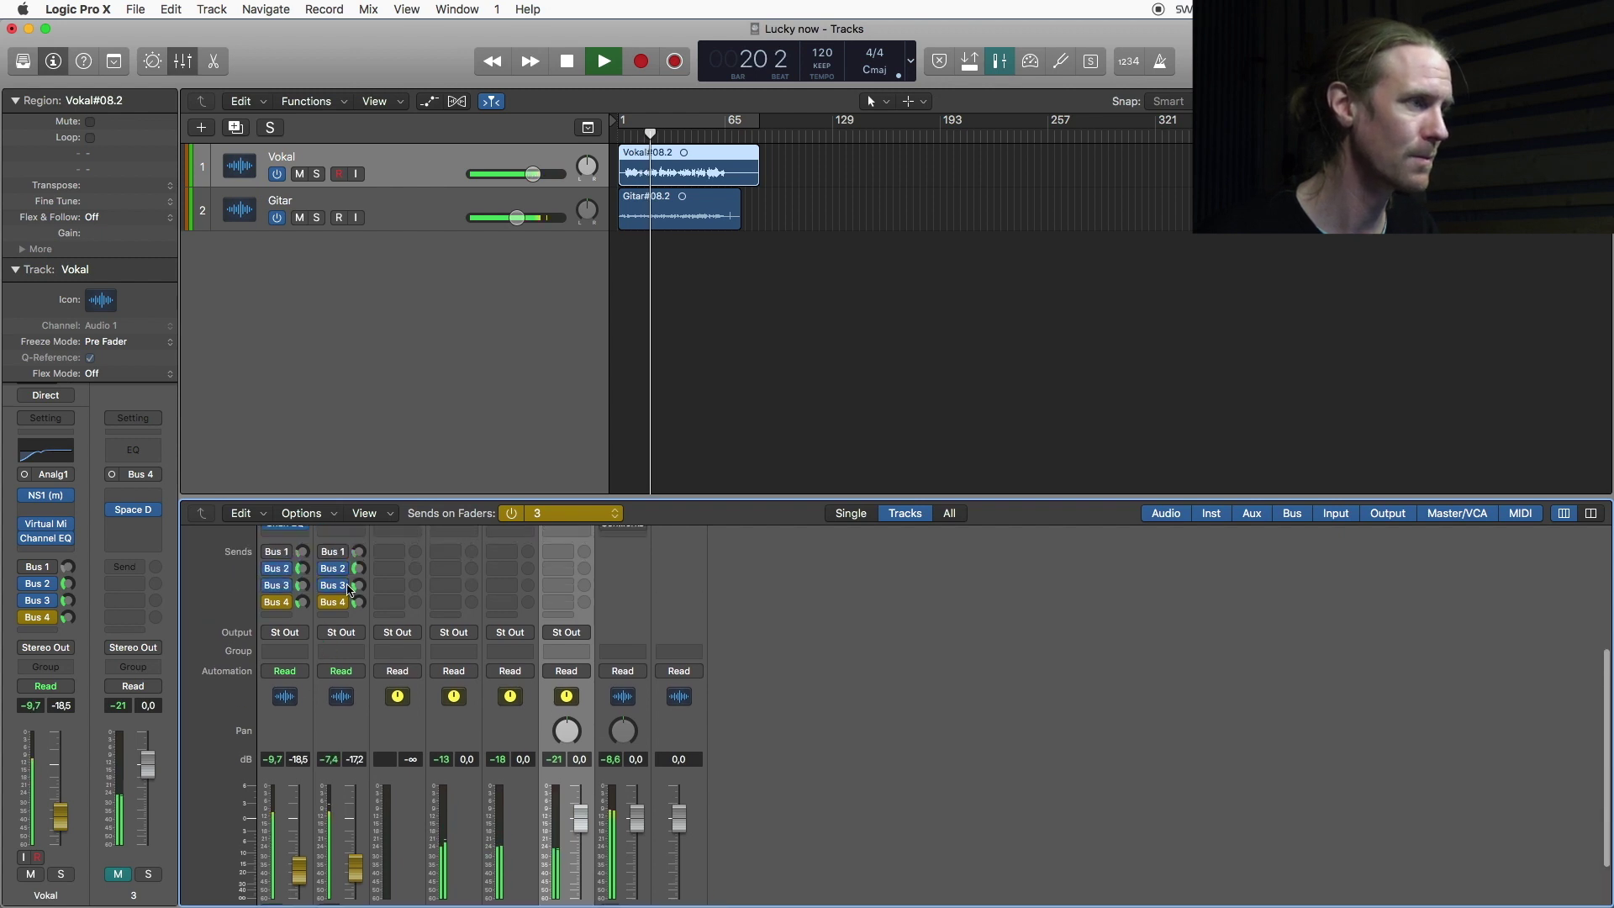
click(340, 586)
click(365, 807)
scroll(366, 807, down, 3)
click(366, 807)
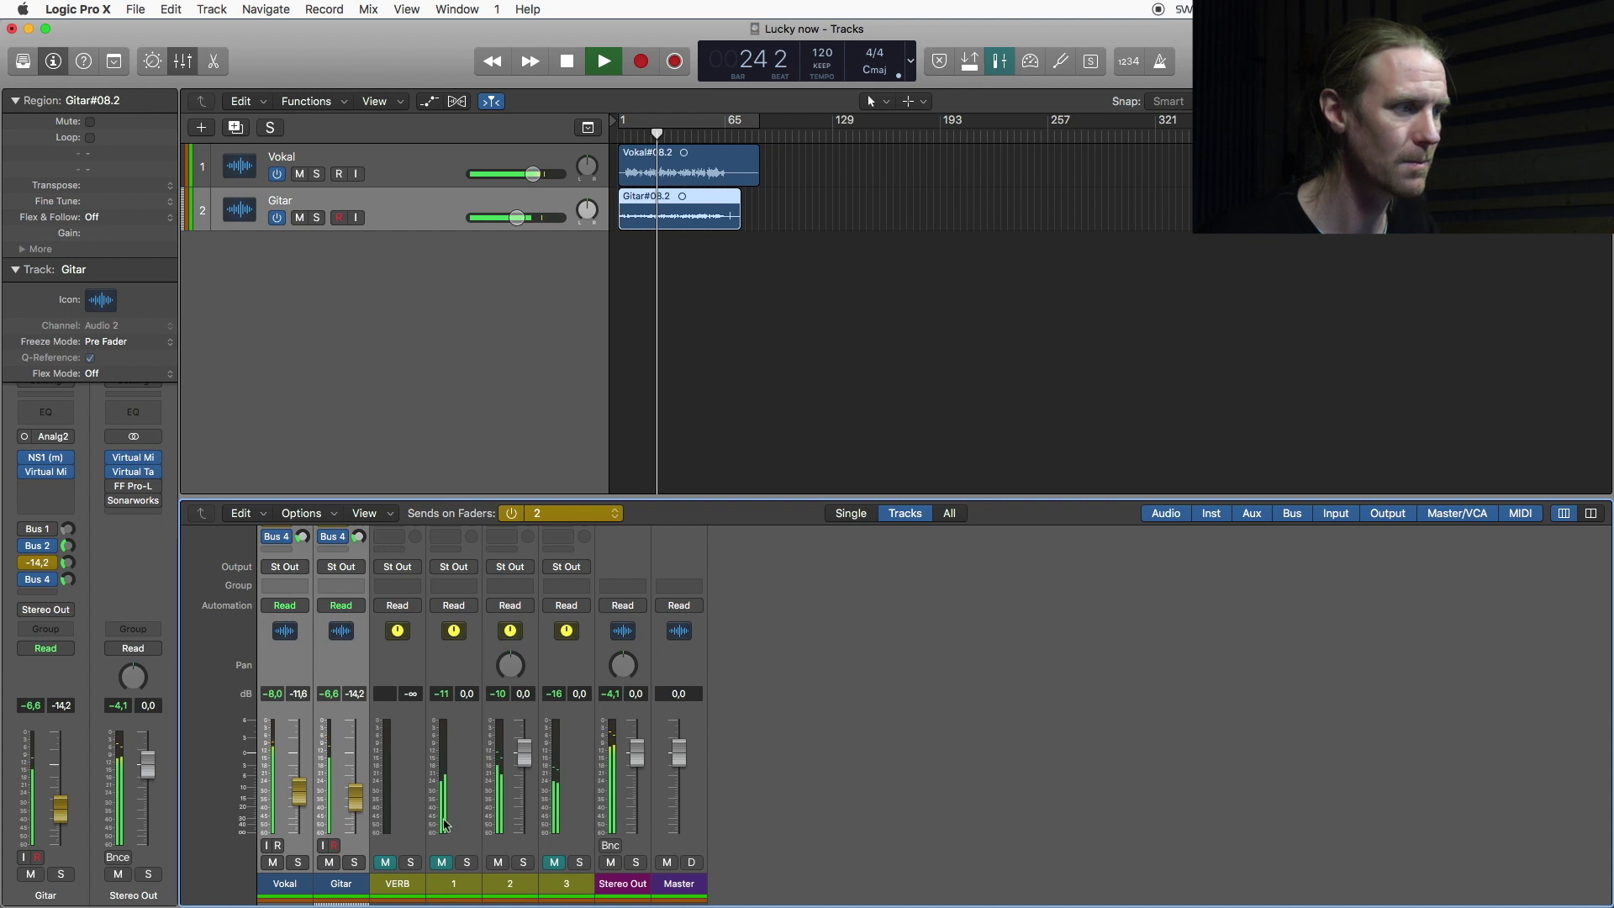
Mute reverb return 2, replay from bar 17, and put the aux 3 sends on the faders
key(space)
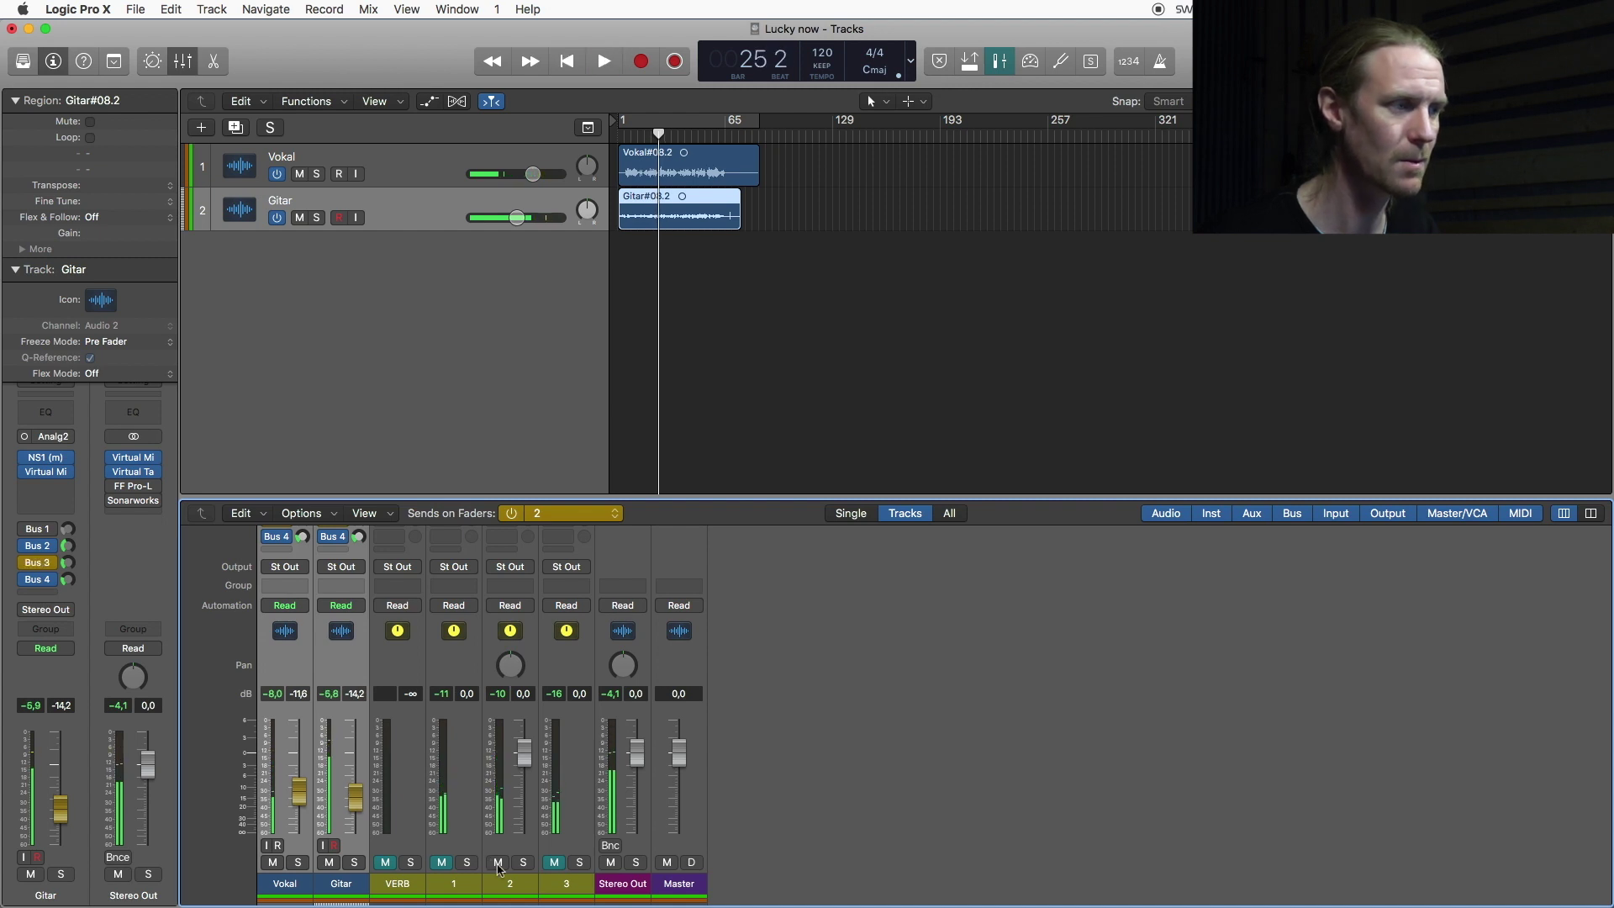
click(499, 863)
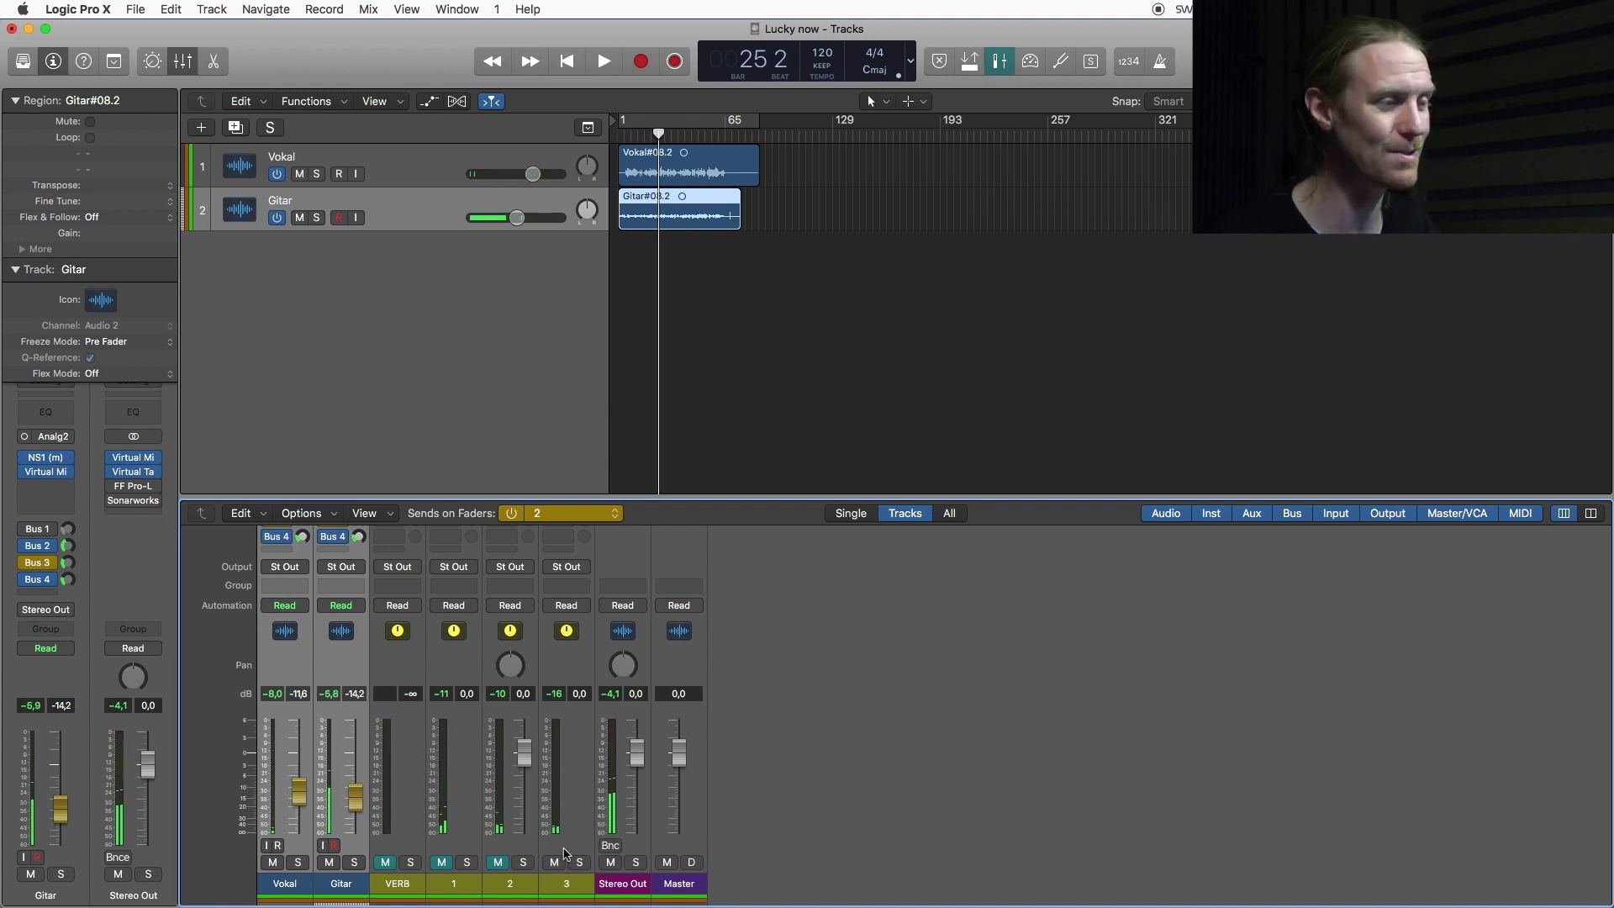
key(space)
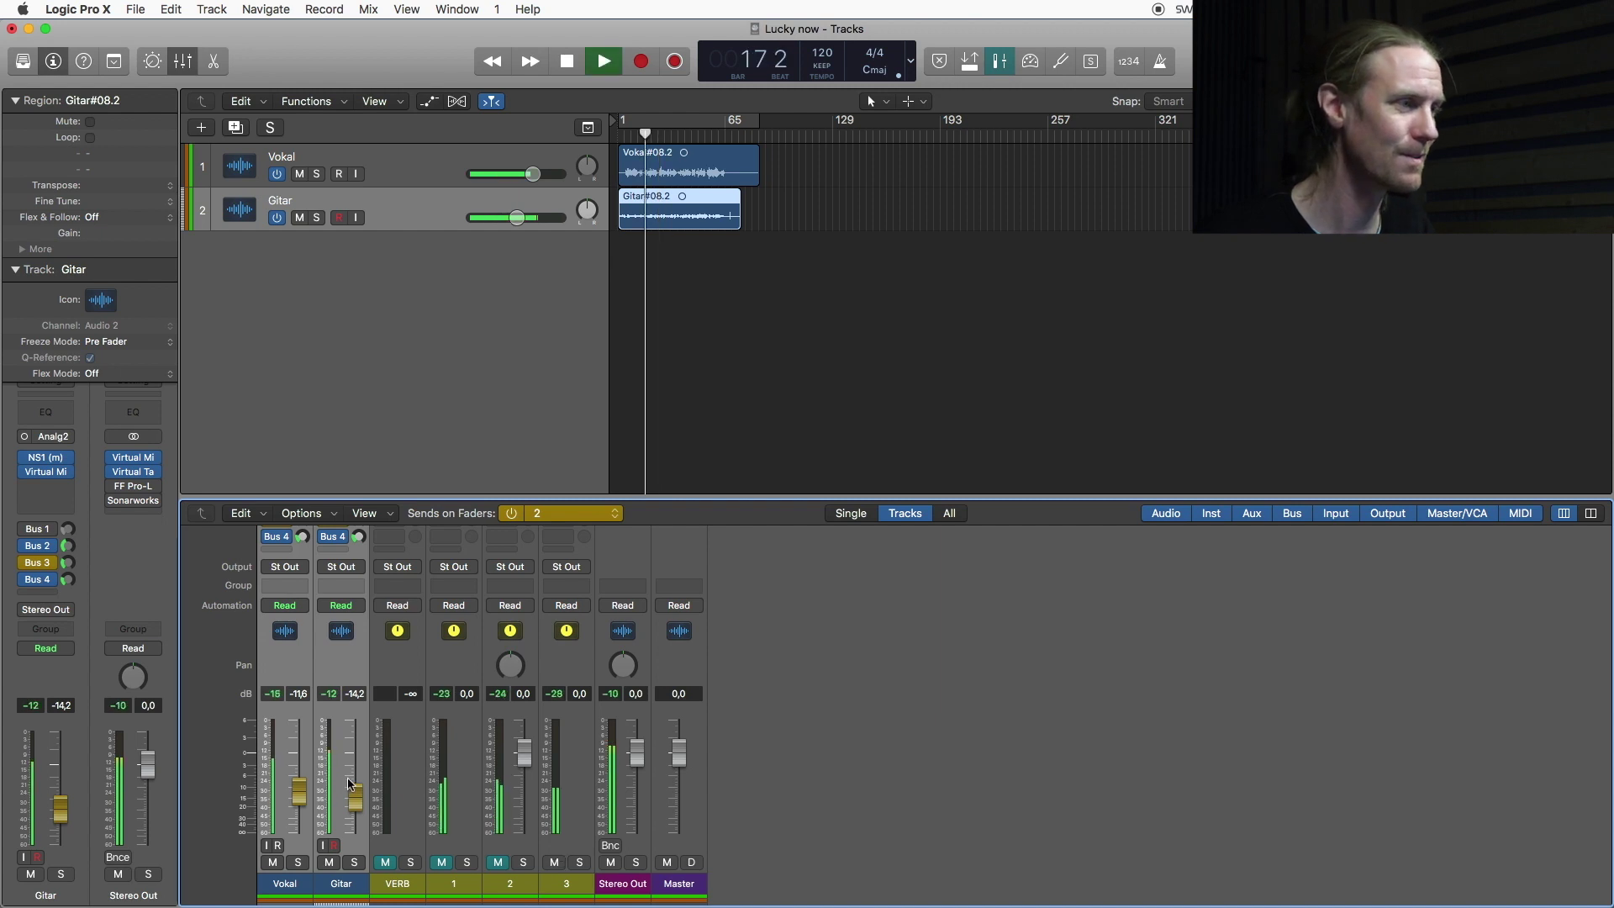
scroll(471, 756, up, 5)
click(337, 661)
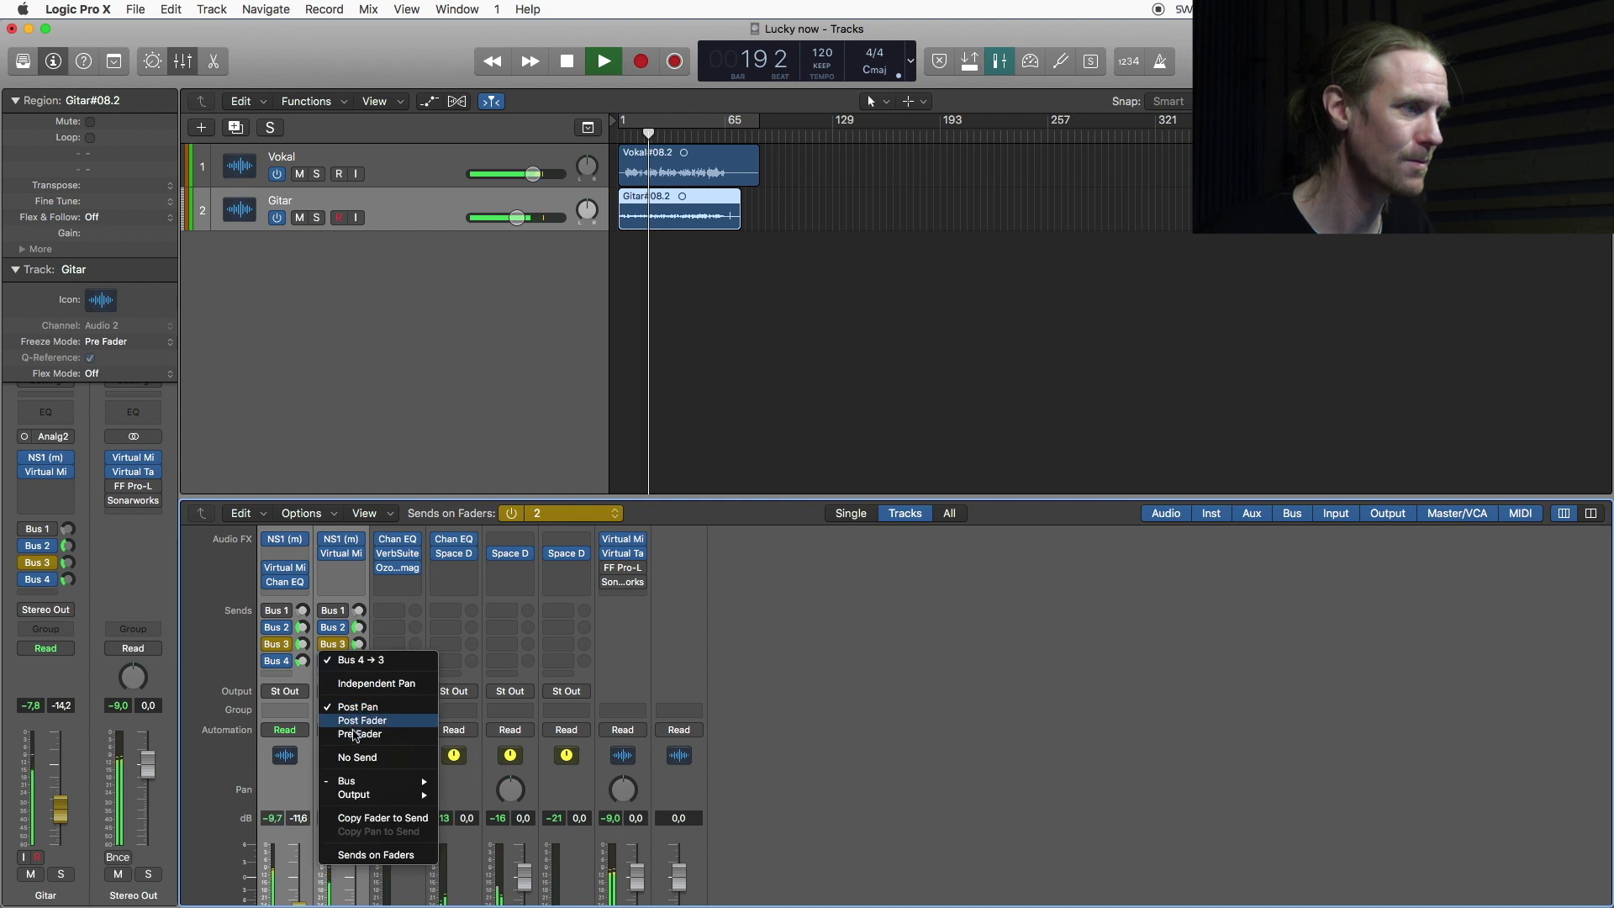
click(376, 855)
scroll(597, 838, down, 3)
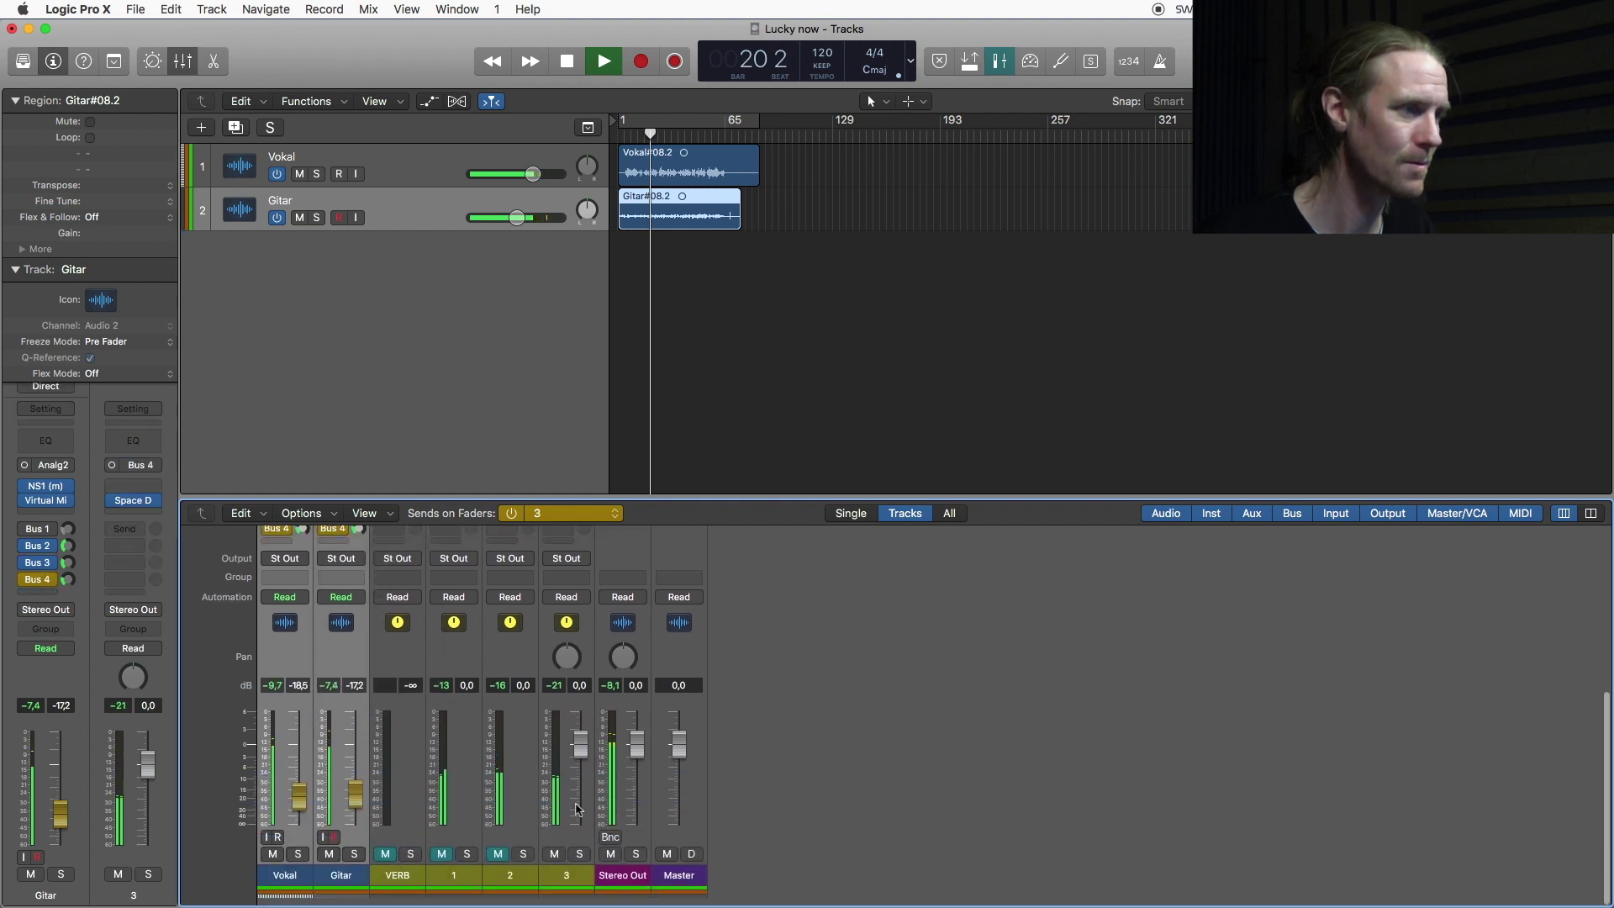